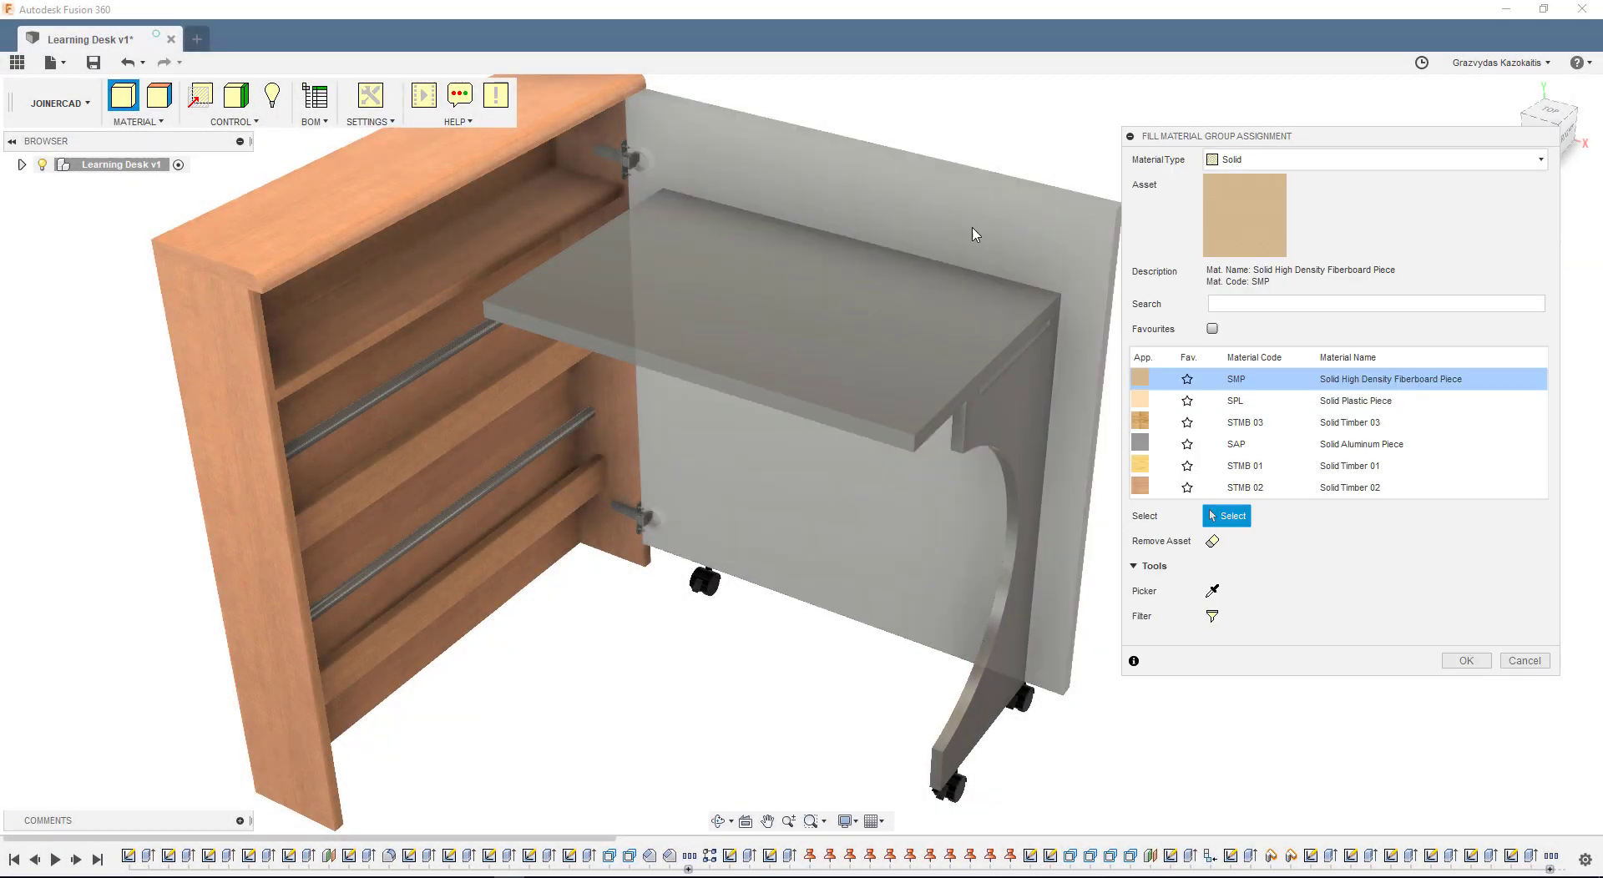
Fill the door parts with Laminated Board Facade 02 (F02) laminated MDF.
click(1373, 159)
click(1258, 223)
click(768, 275)
click(1085, 501)
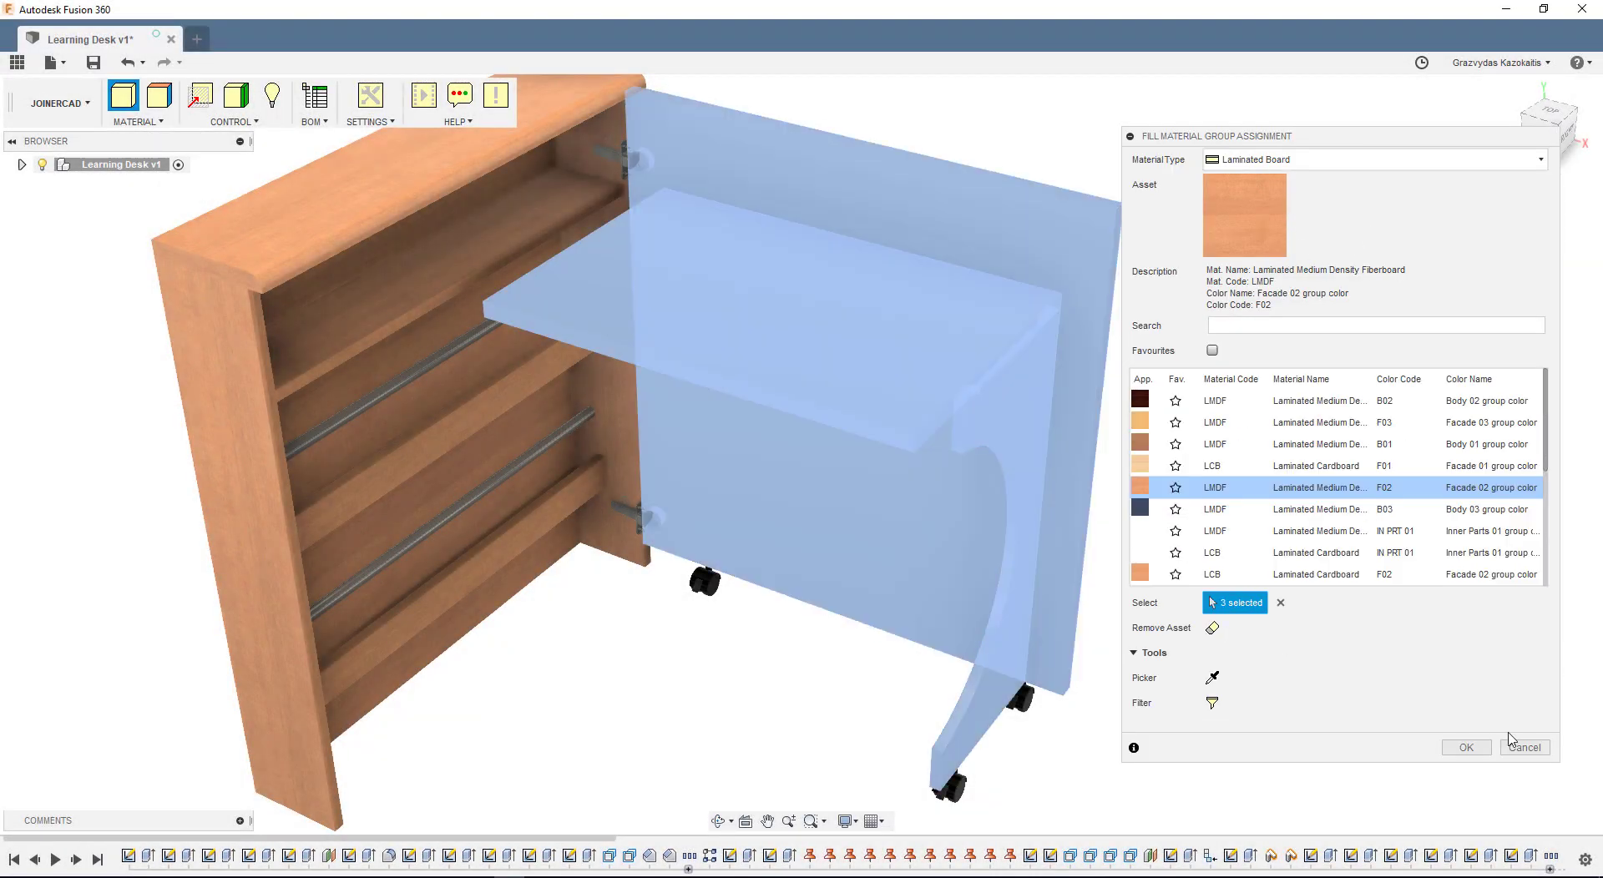
key(Return)
Band the selected cabinet edges with the 2 mm F02 PVC edge band.
click(1419, 391)
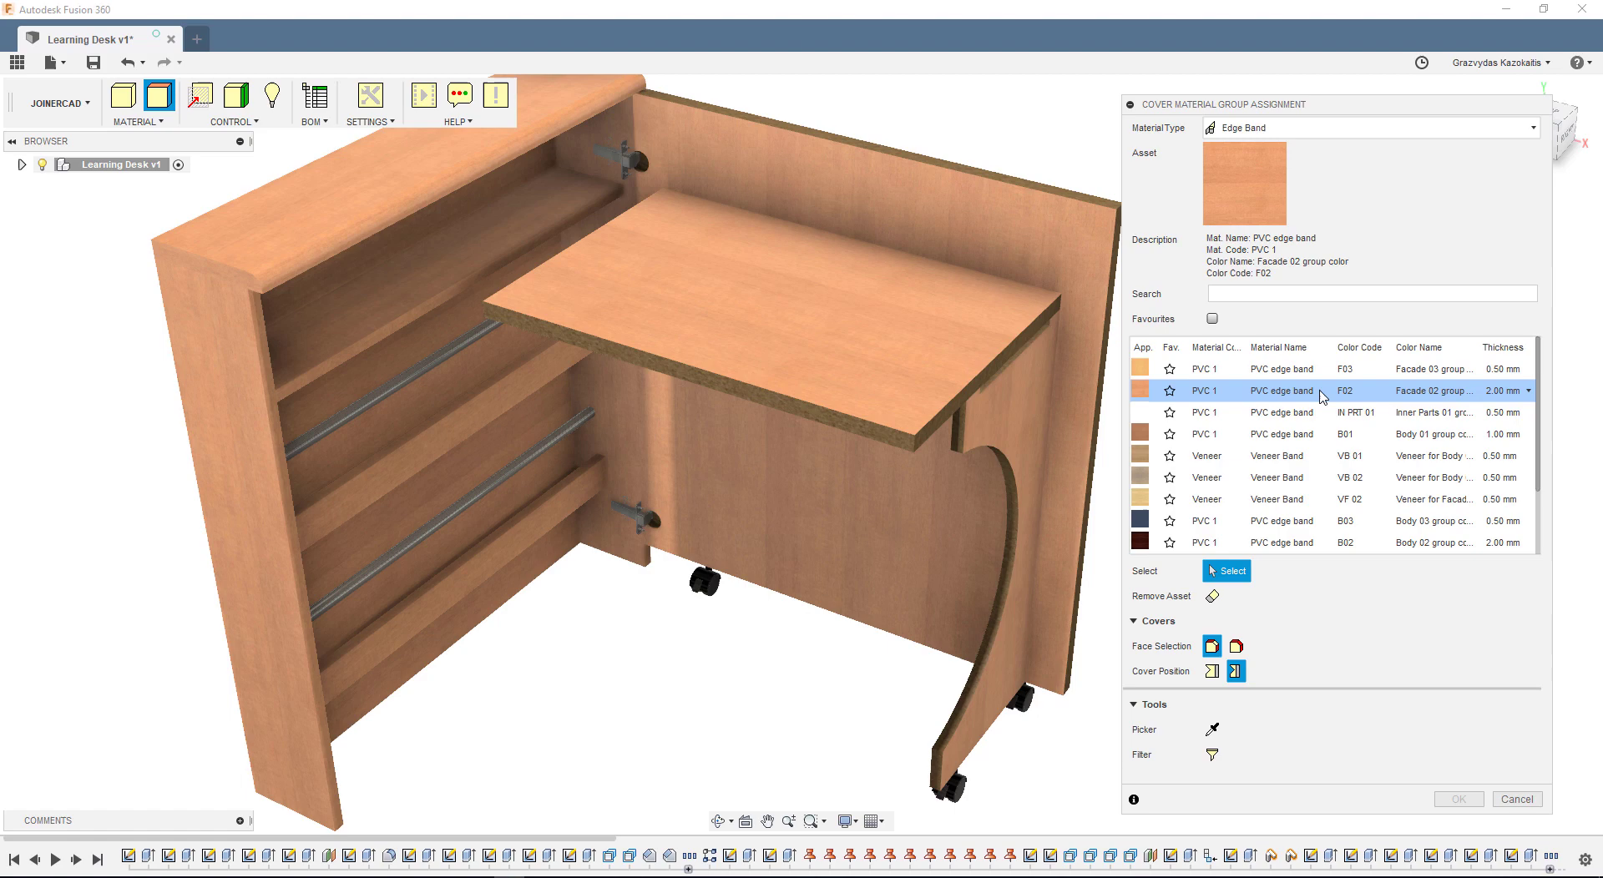
click(952, 420)
click(989, 371)
click(956, 434)
click(1005, 534)
click(1117, 434)
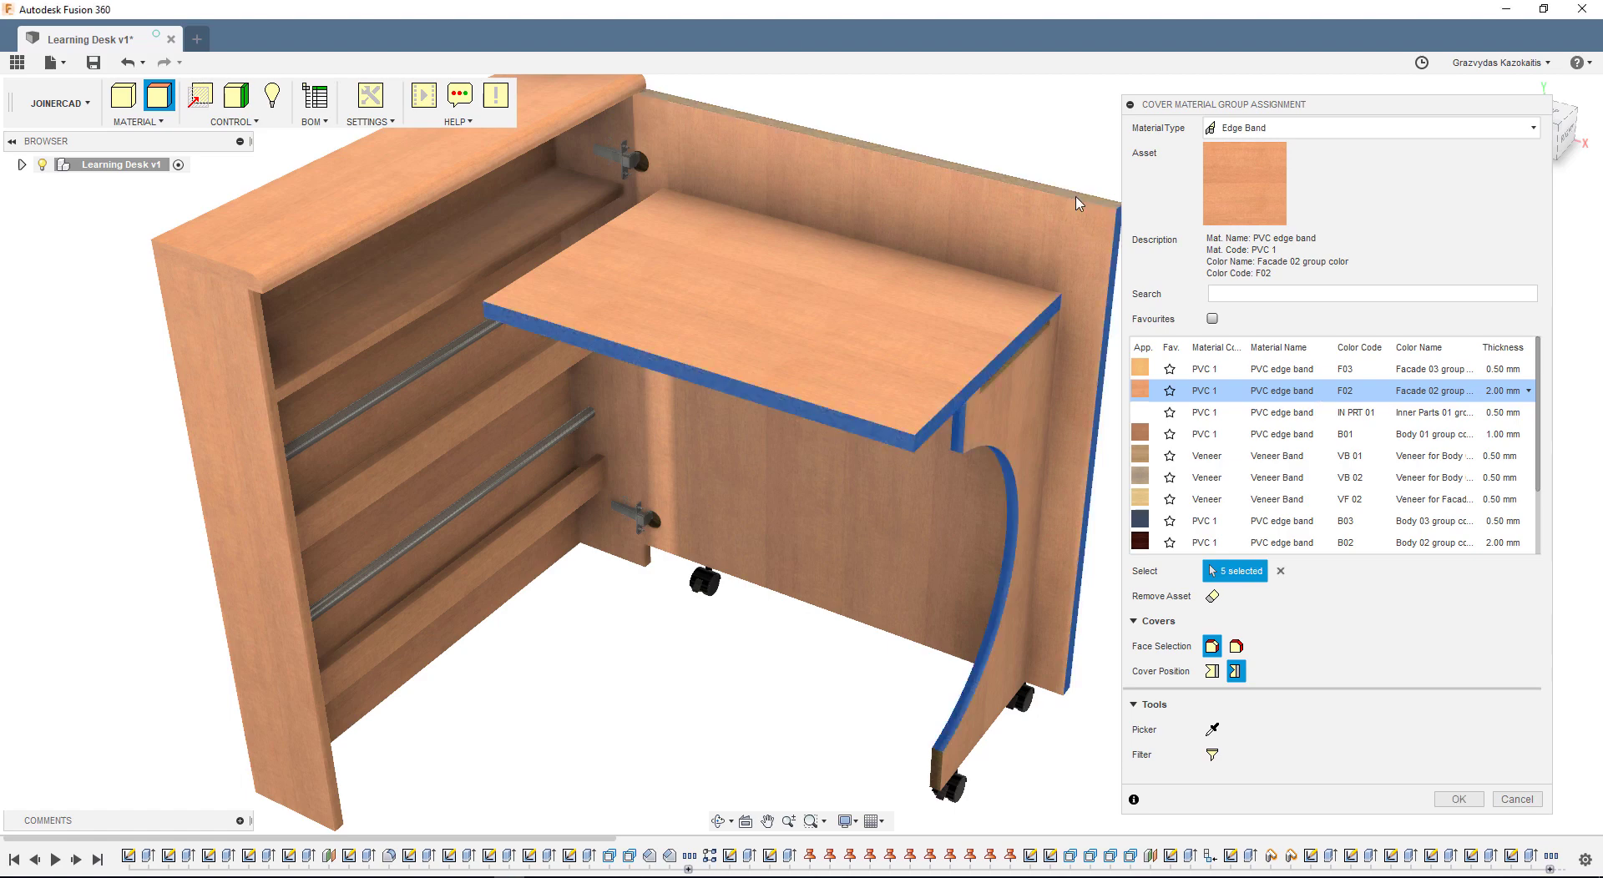
click(918, 153)
click(1457, 800)
Set the tabletop's grain direction and its workpiece oversize.
click(200, 95)
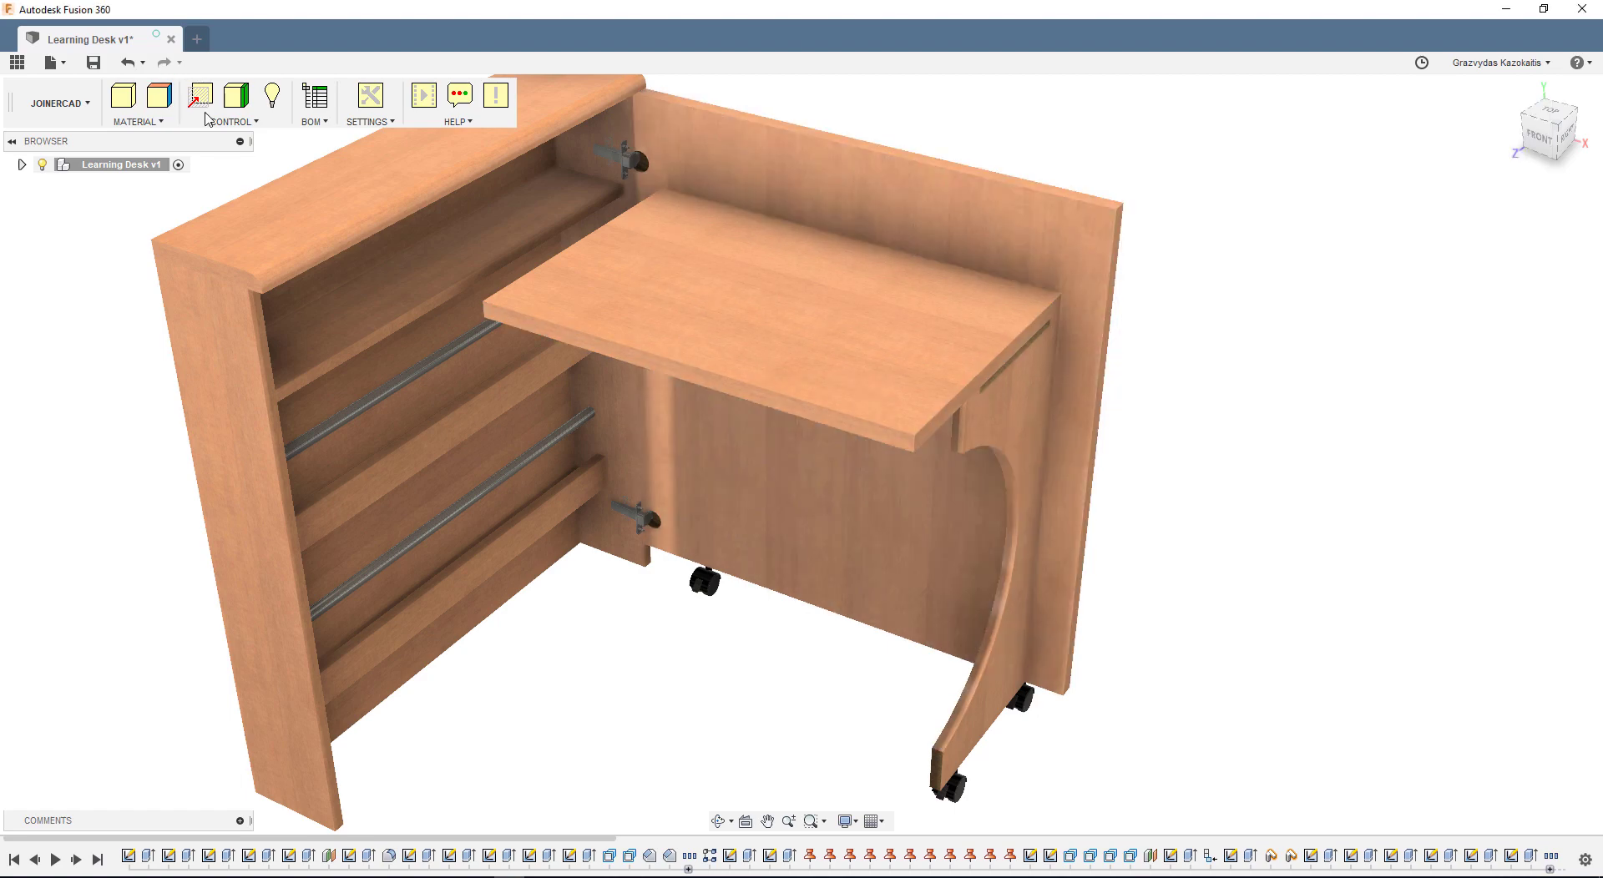
click(651, 300)
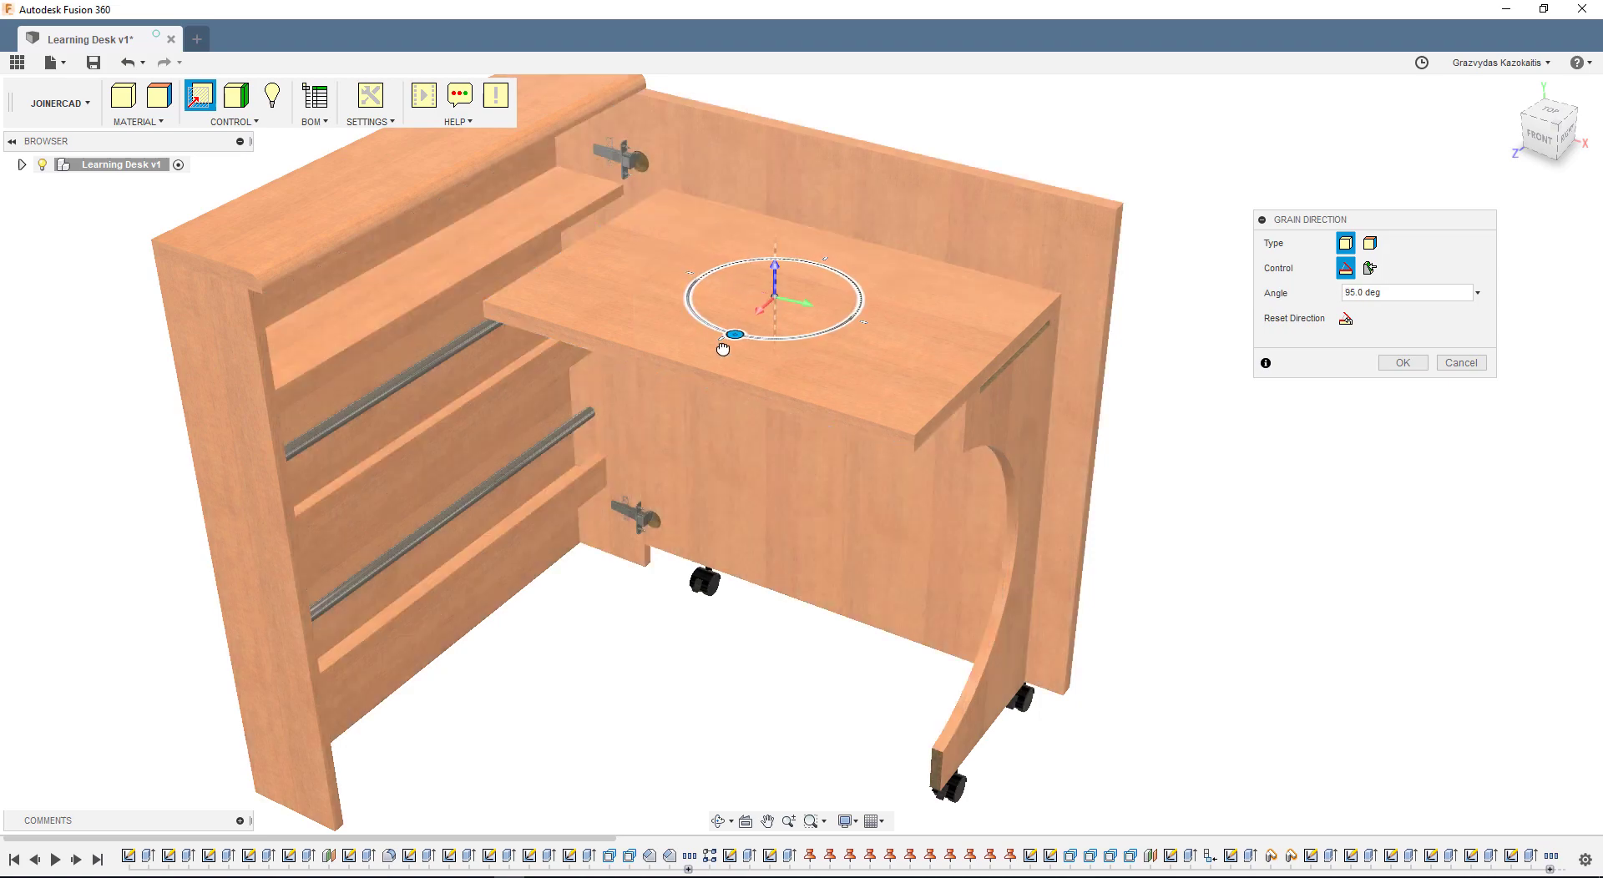
click(1402, 363)
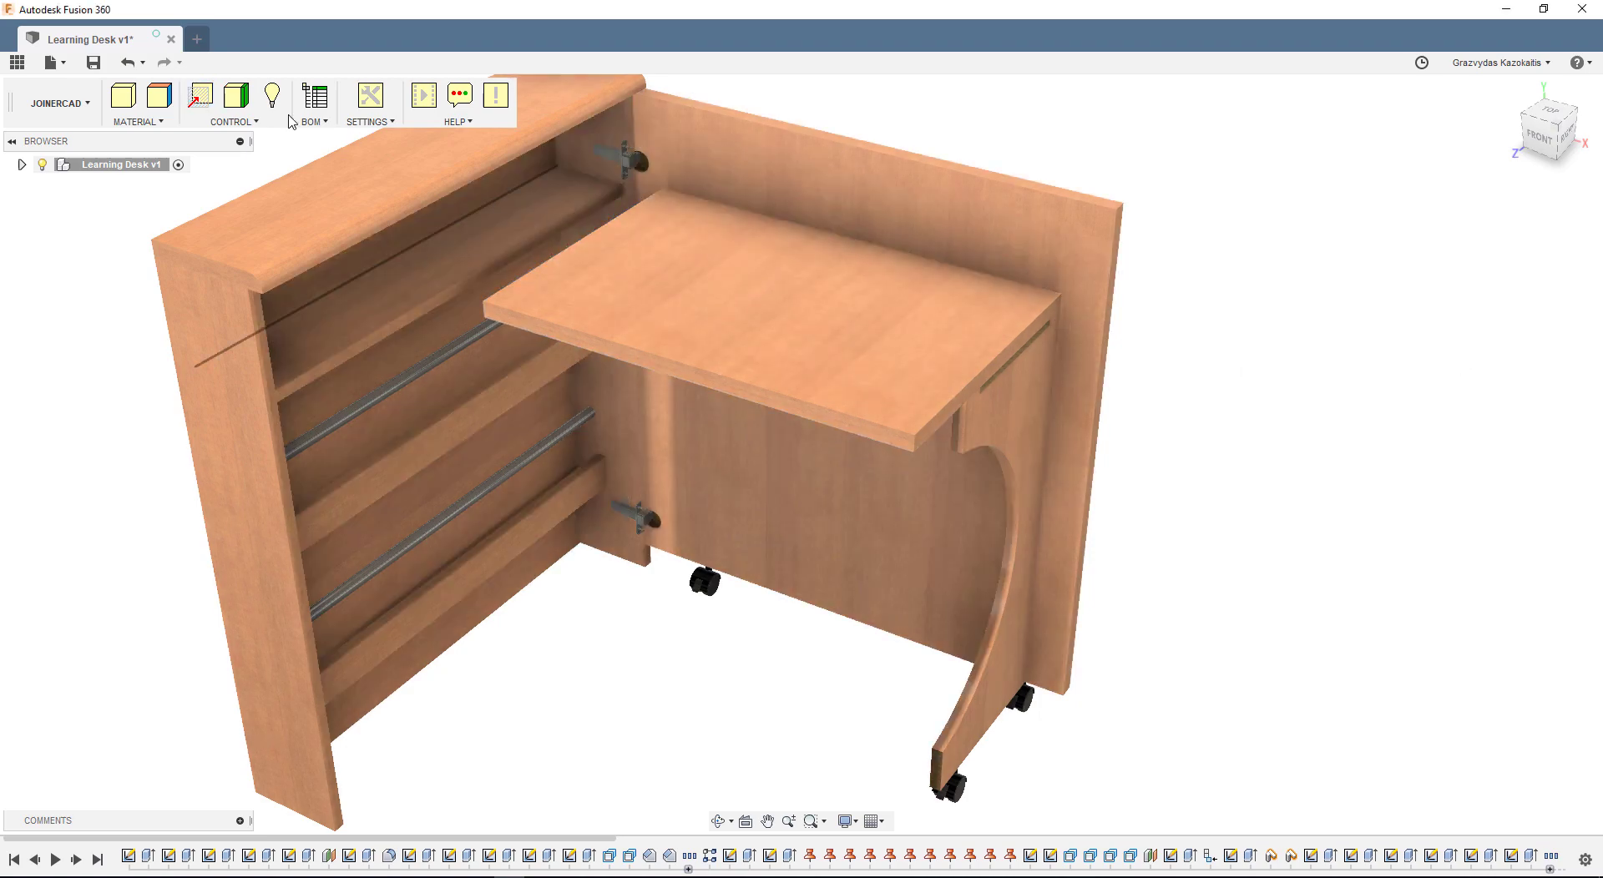
click(952, 421)
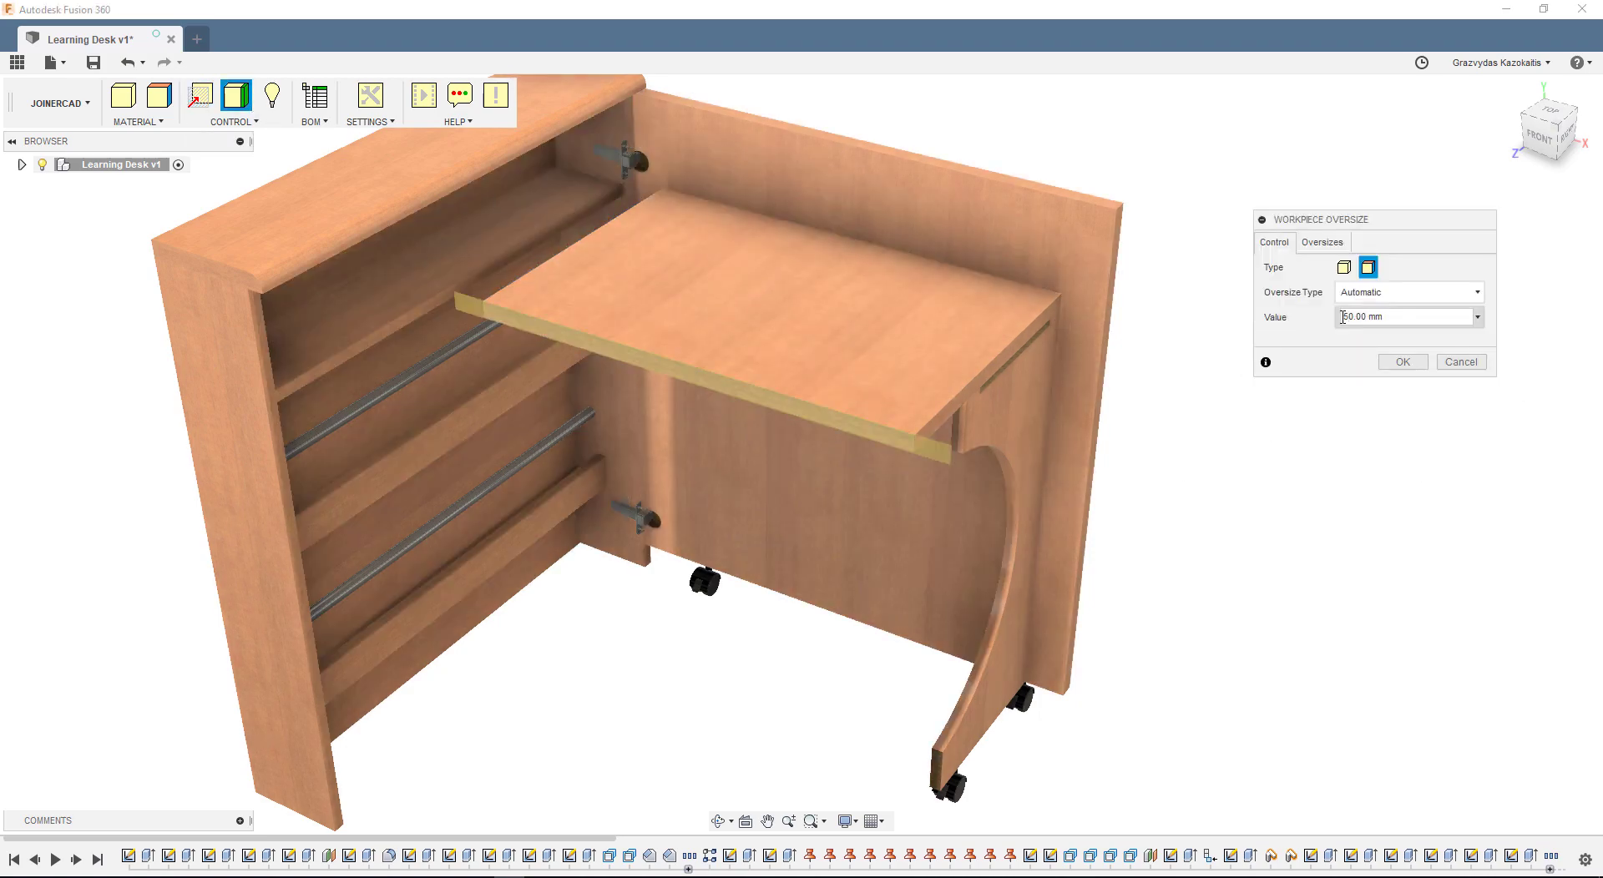
click(1396, 364)
Generate the bill of materials, export it to an Excel workbook and open it.
click(1392, 365)
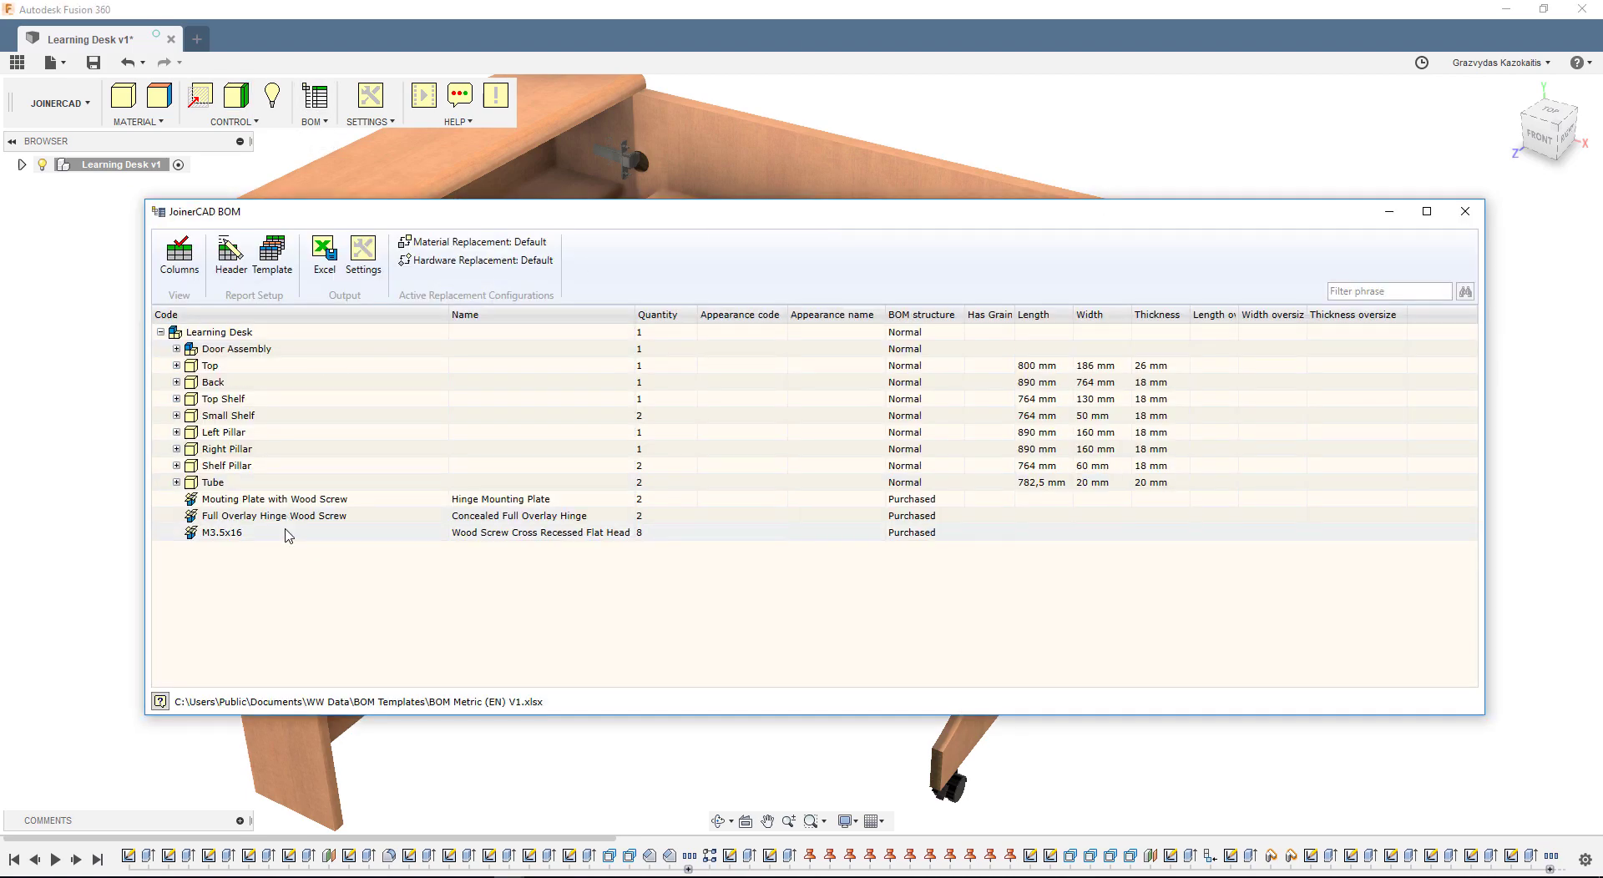
click(327, 260)
click(818, 760)
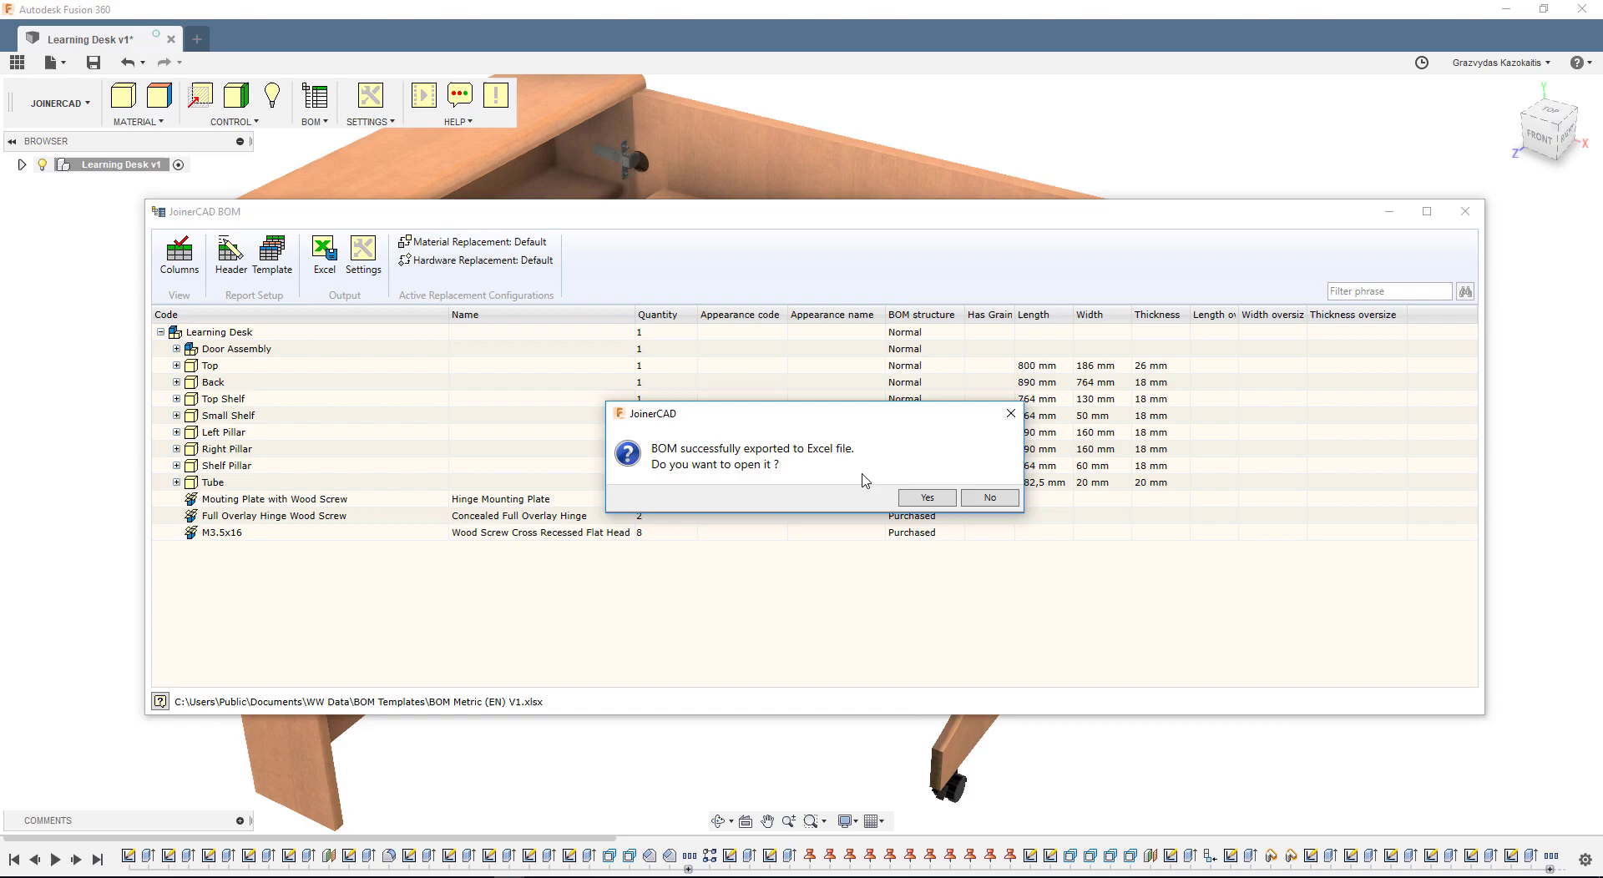
click(918, 498)
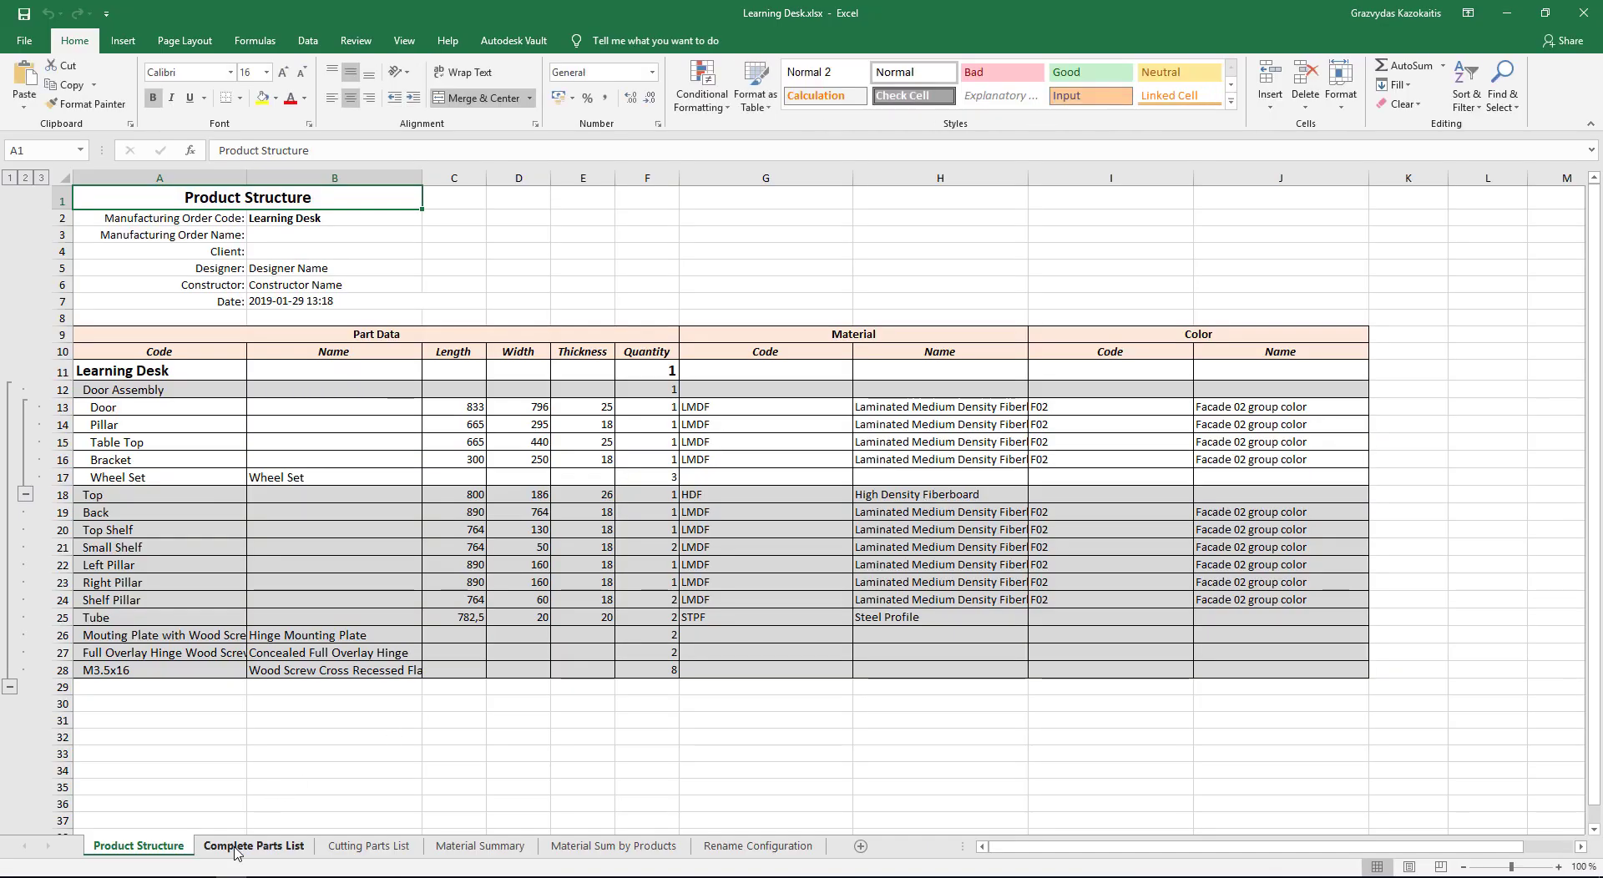
View the Complete Parts List, Cutting Parts List and Material Summary sheets in turn.
click(254, 846)
click(356, 848)
click(480, 847)
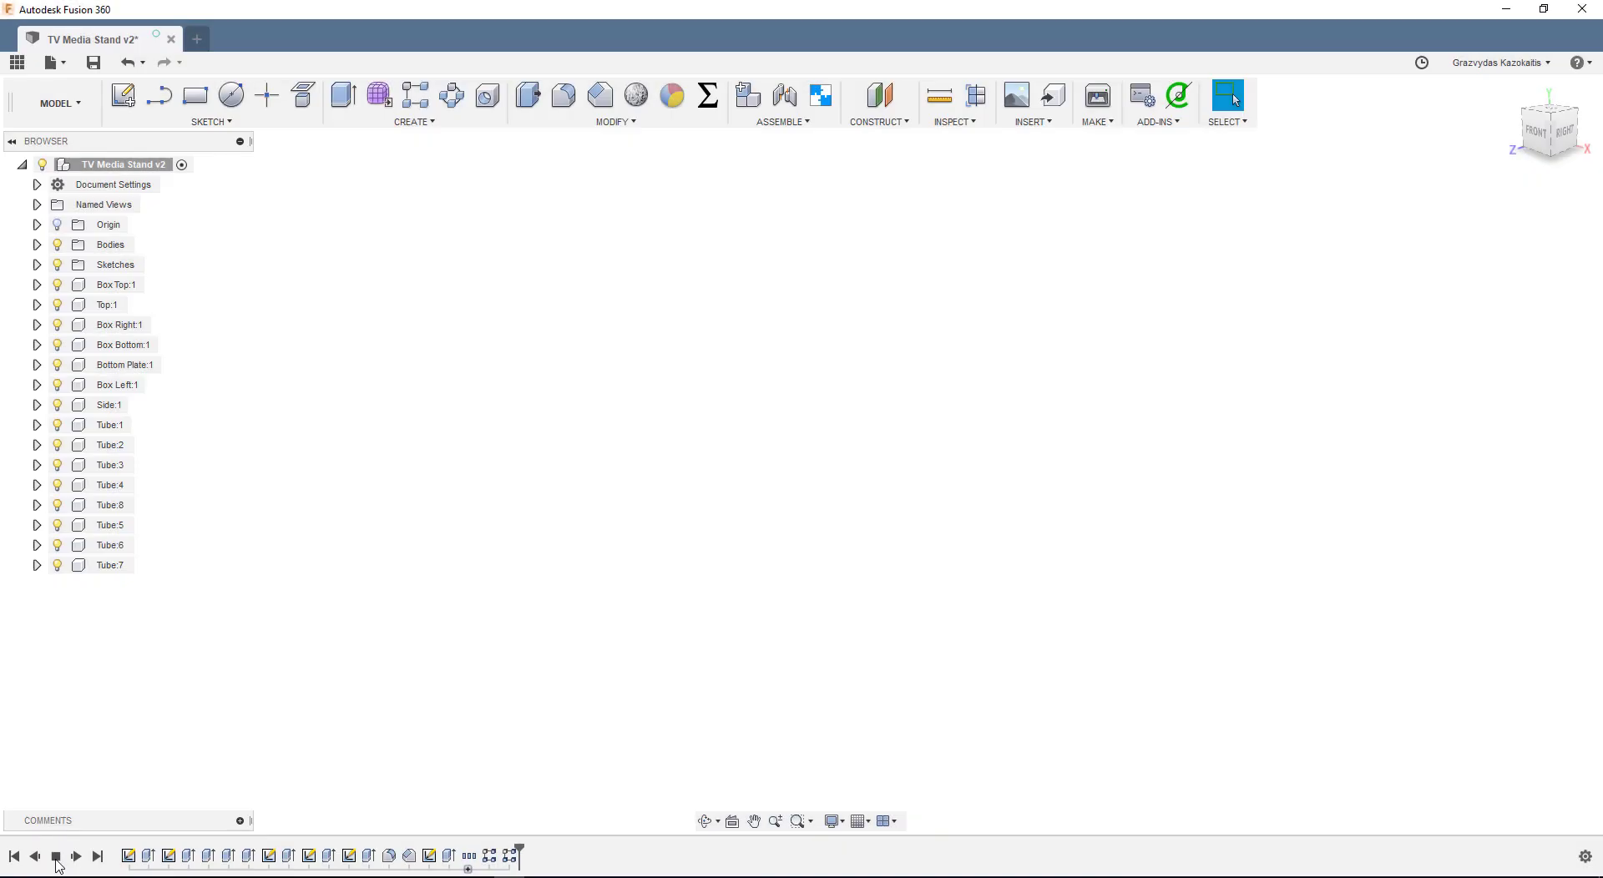
Play and stop the timeline's construction history, then show the workspace list.
click(56, 856)
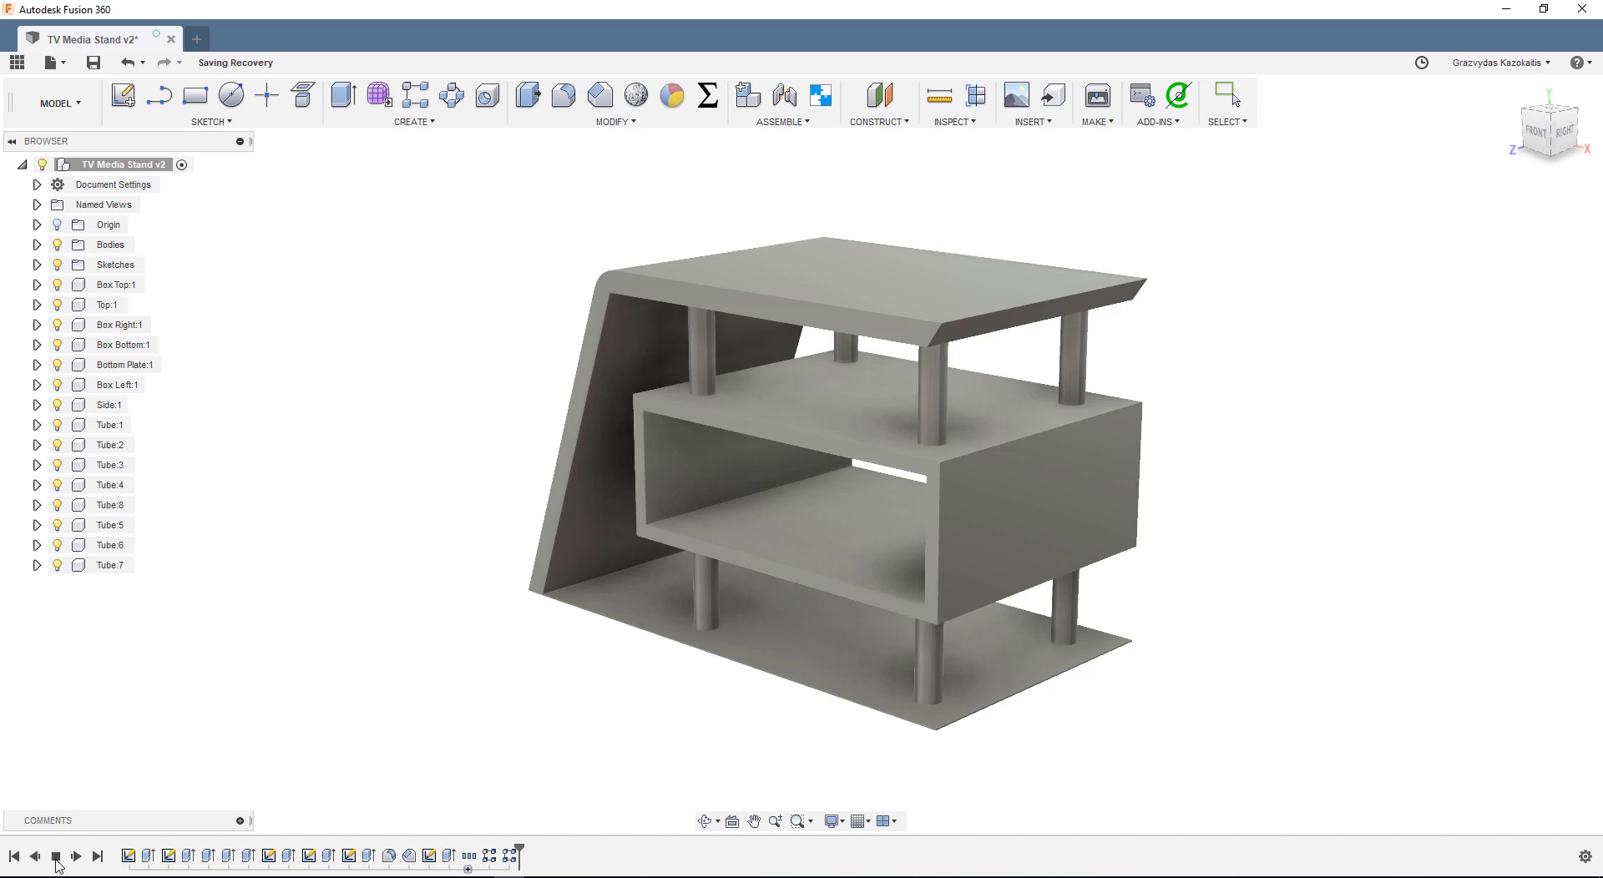
click(57, 864)
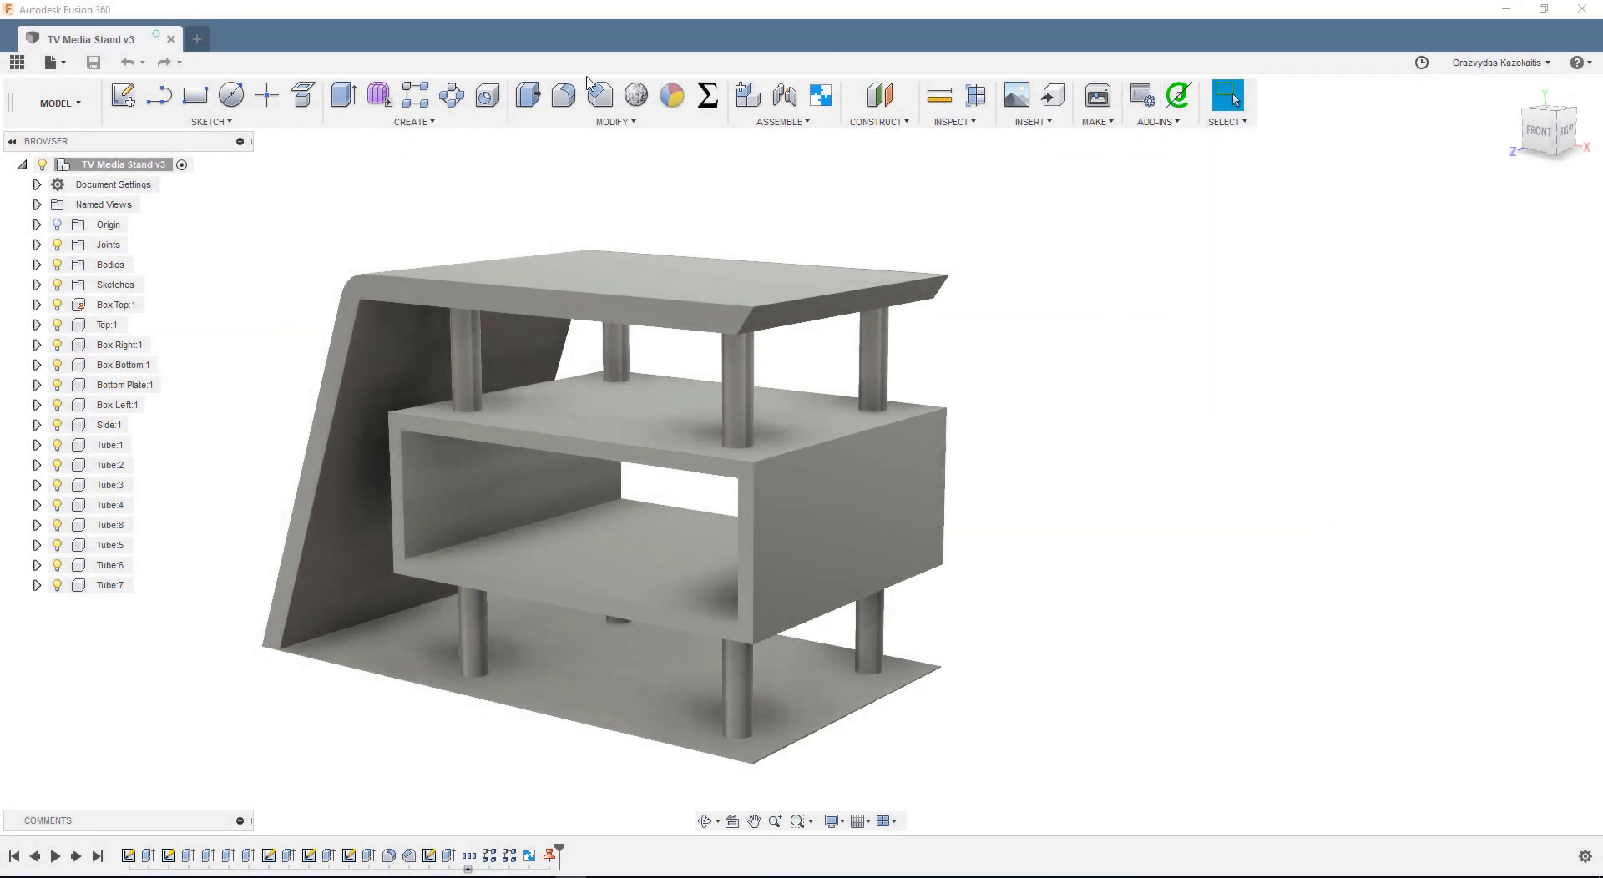
click(91, 100)
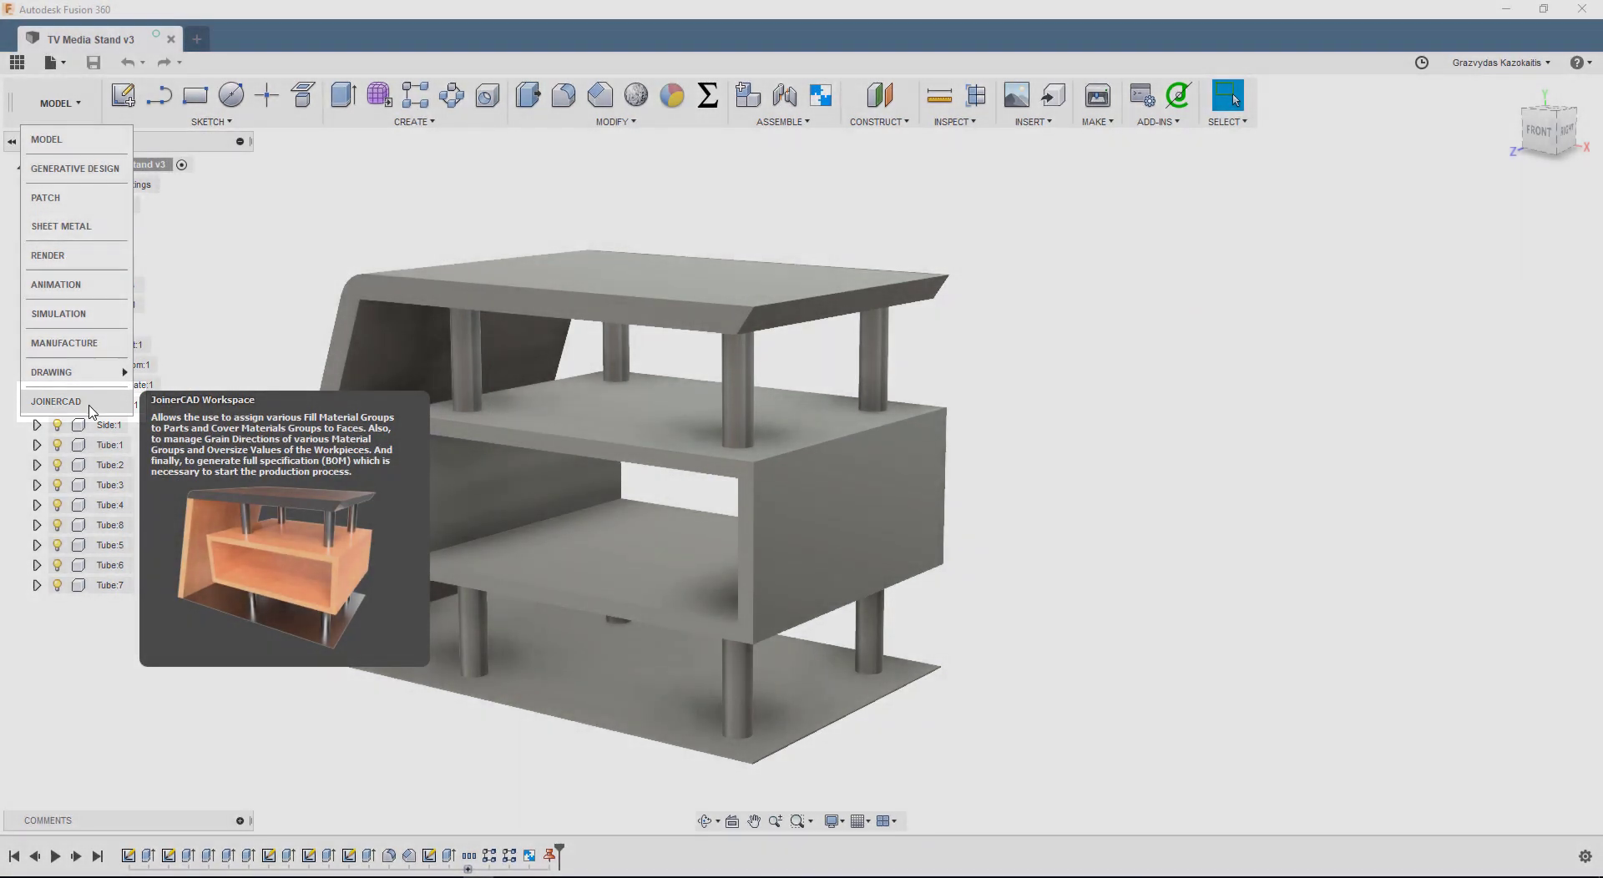
Choose JOINERCAD from the workspace list.
click(91, 404)
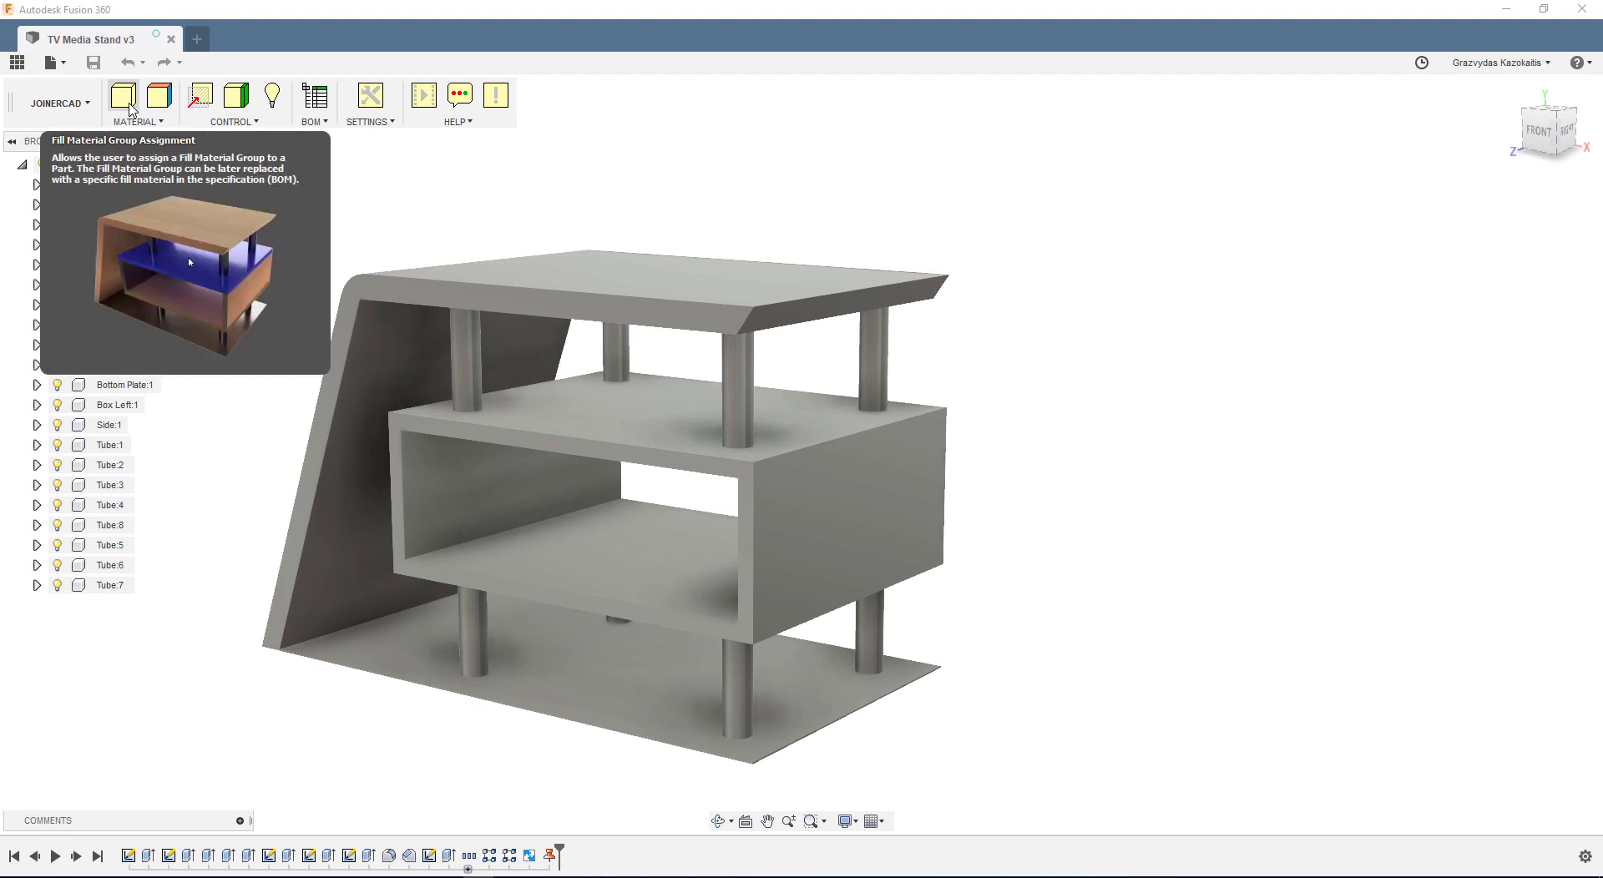
Apply Laminated Board LMDF F02 to the Box Top, Right, Left and Bottom panels.
click(127, 99)
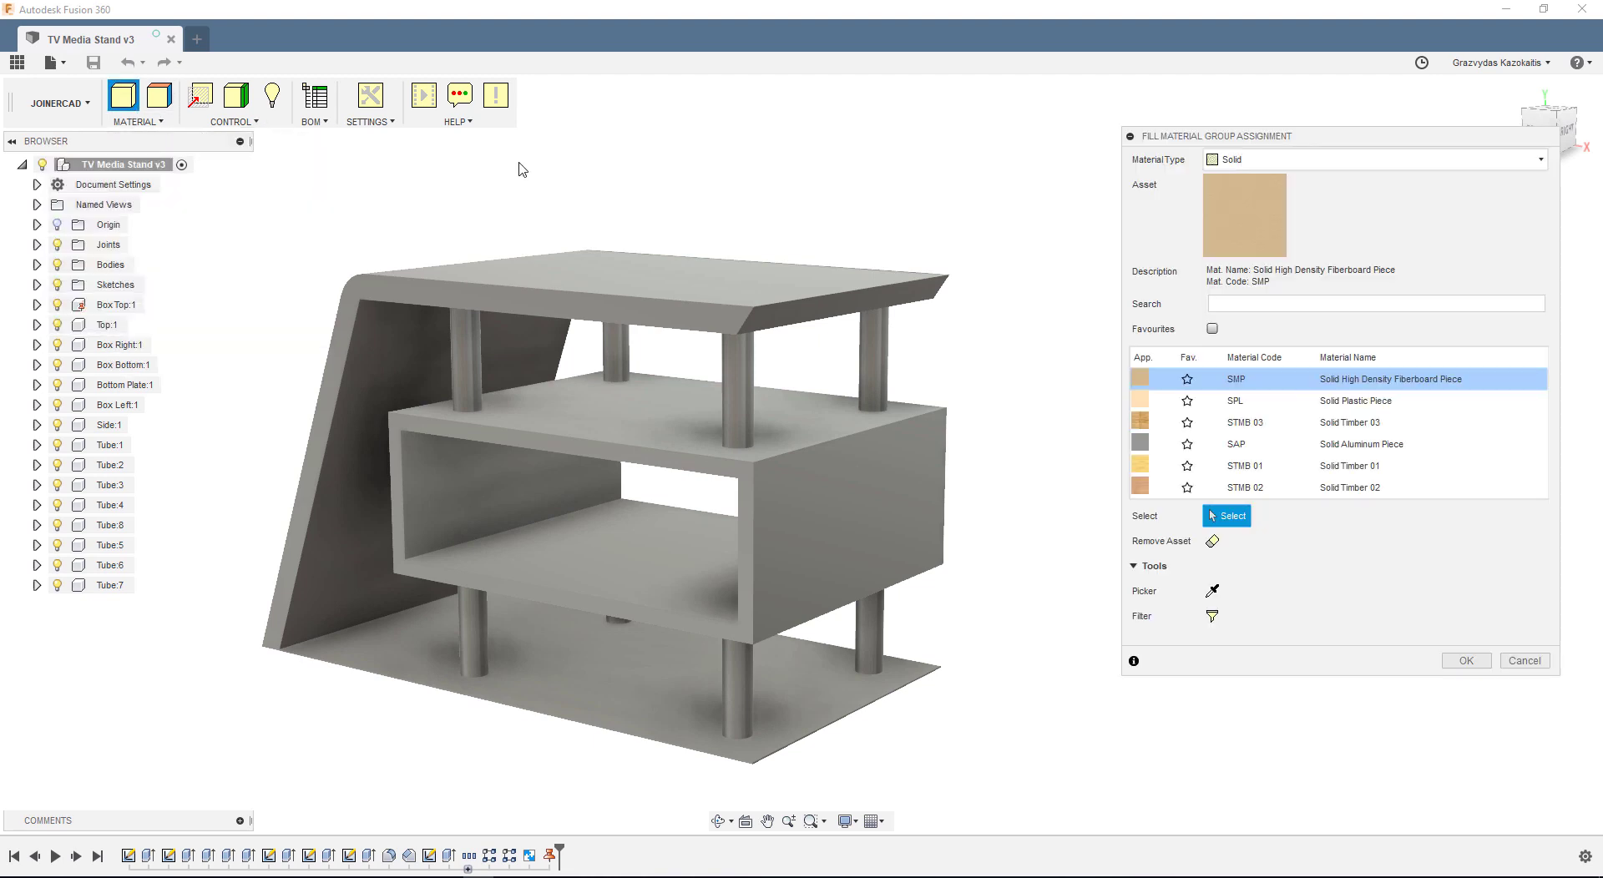
click(1397, 164)
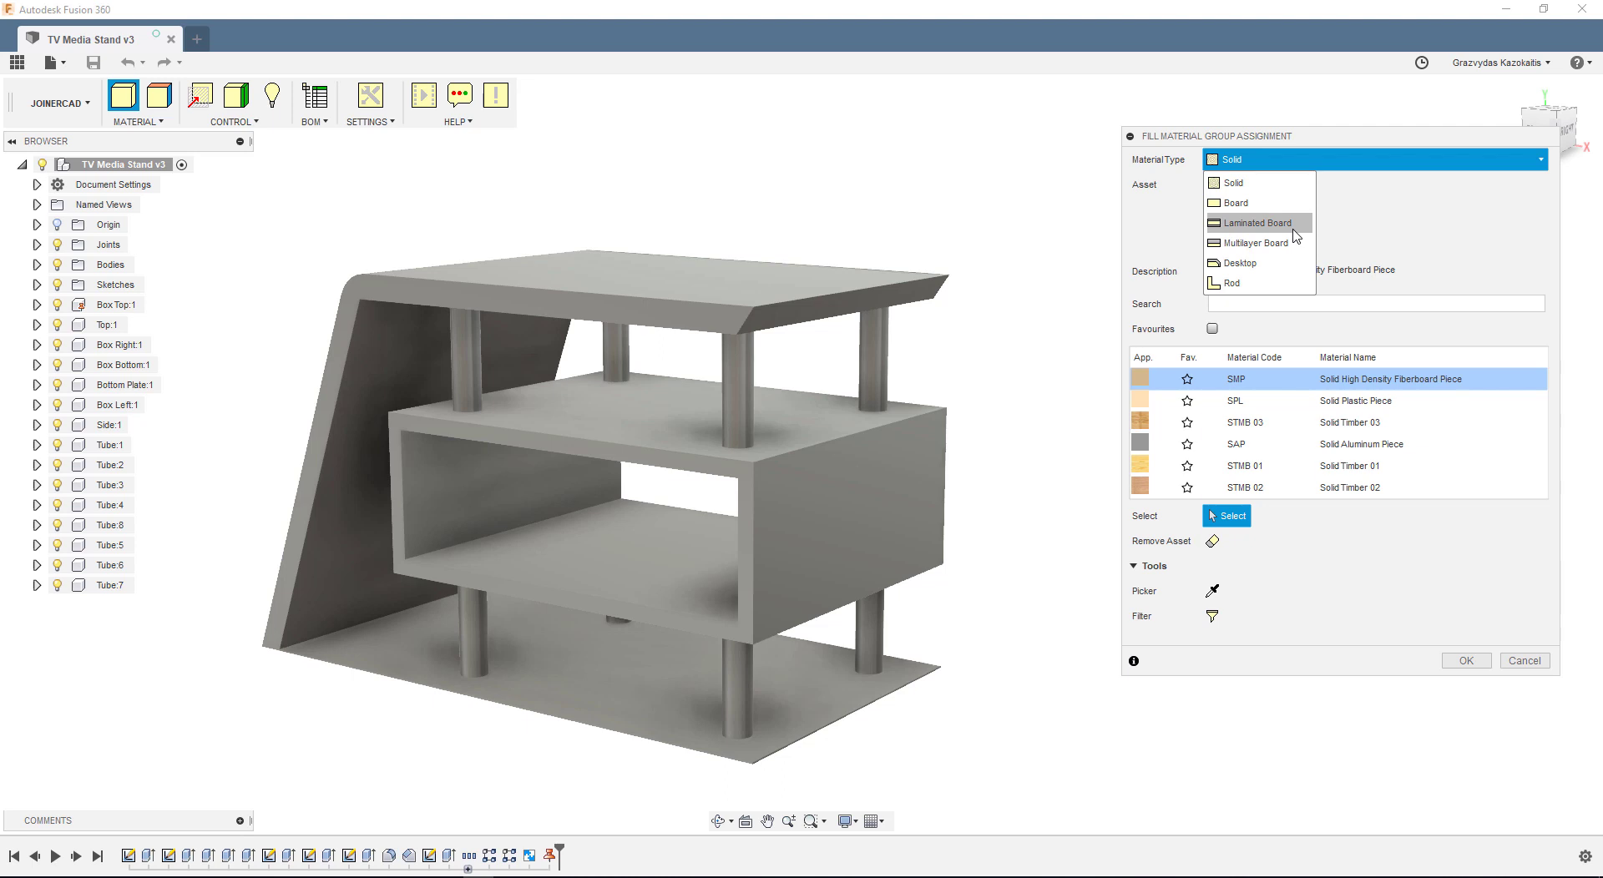
click(1260, 223)
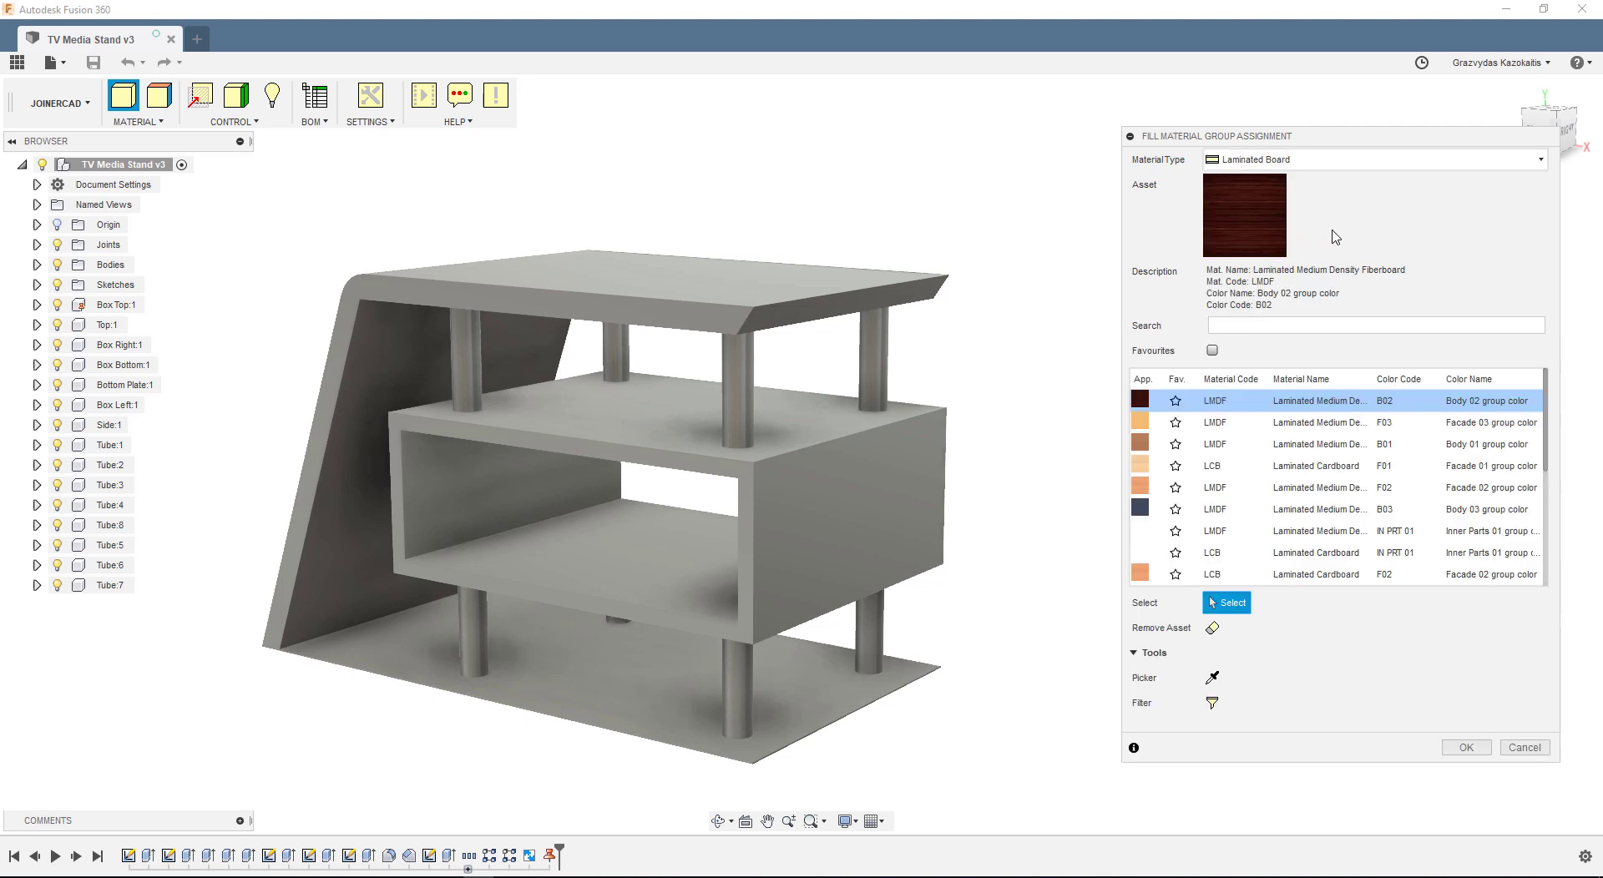
click(1313, 488)
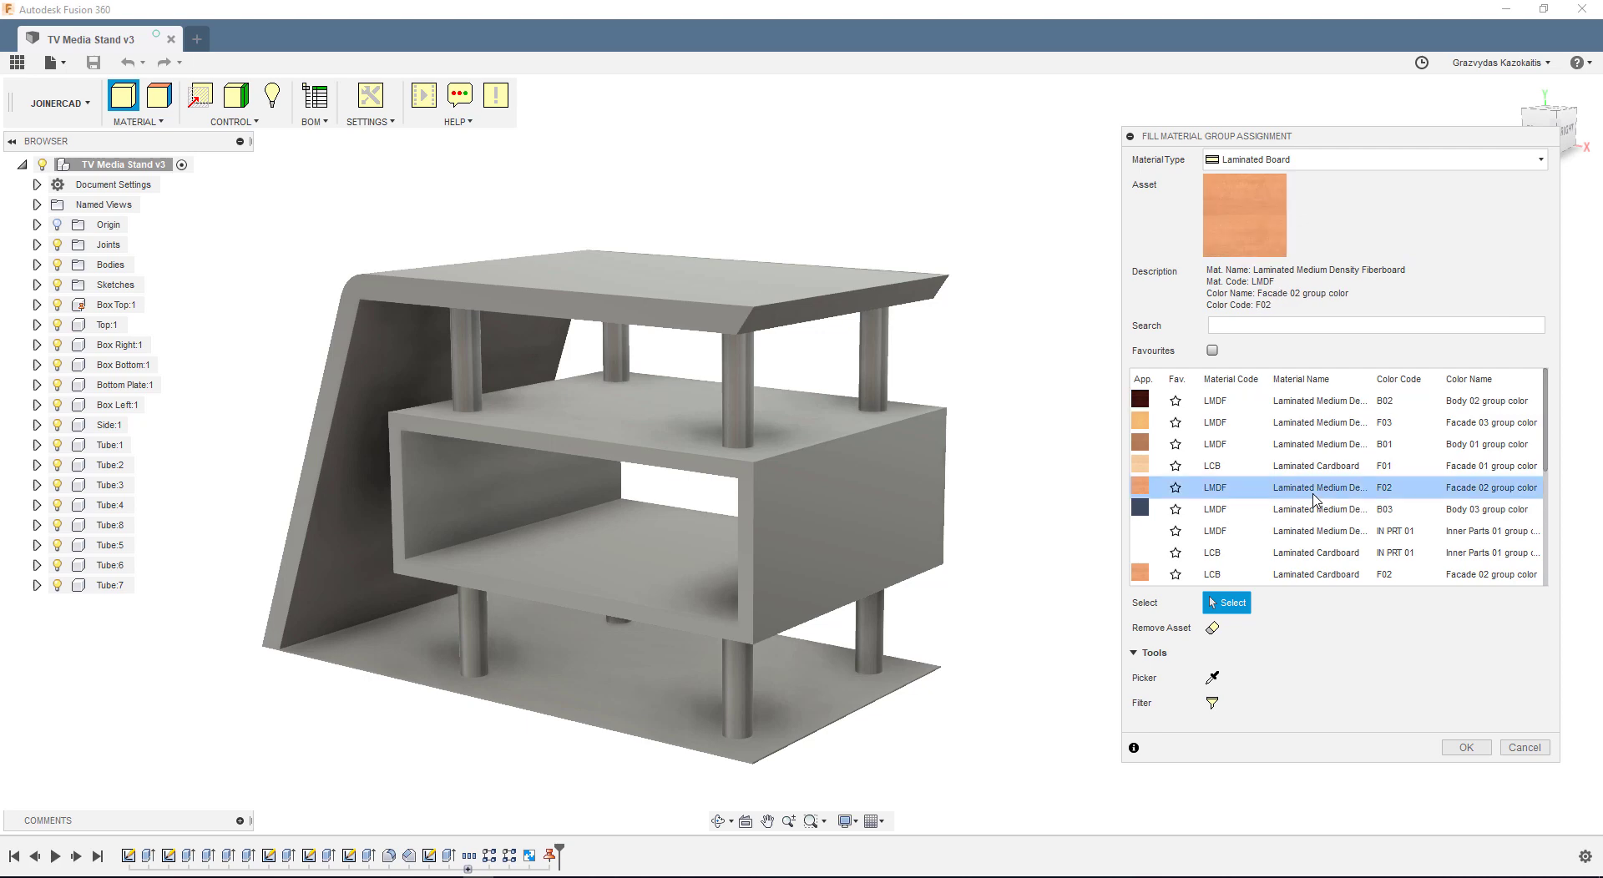
click(894, 462)
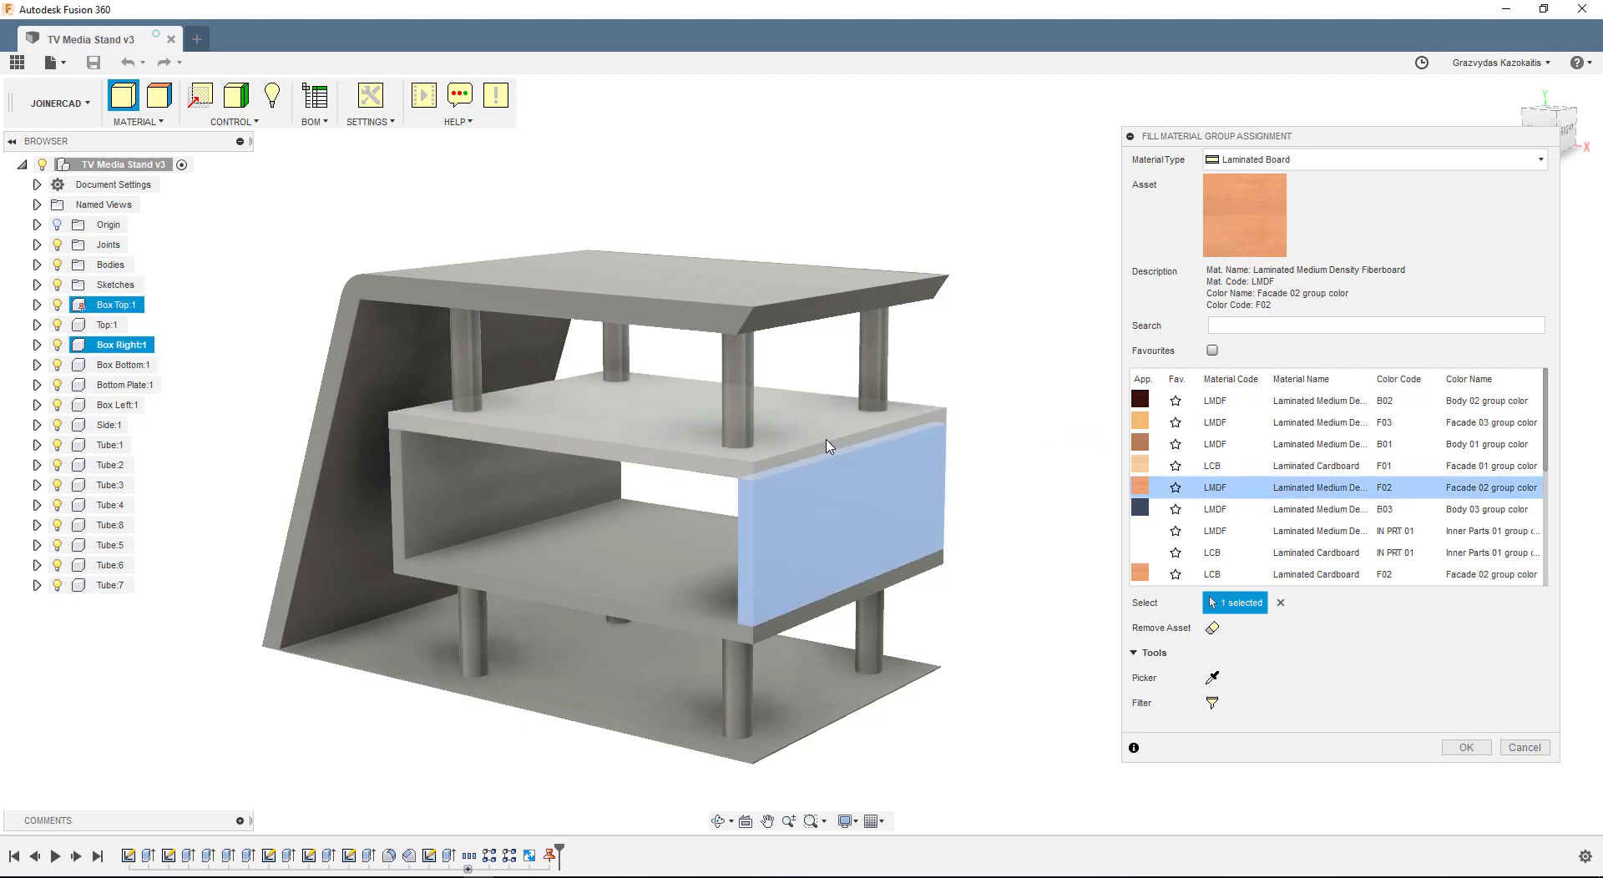
click(801, 438)
click(539, 482)
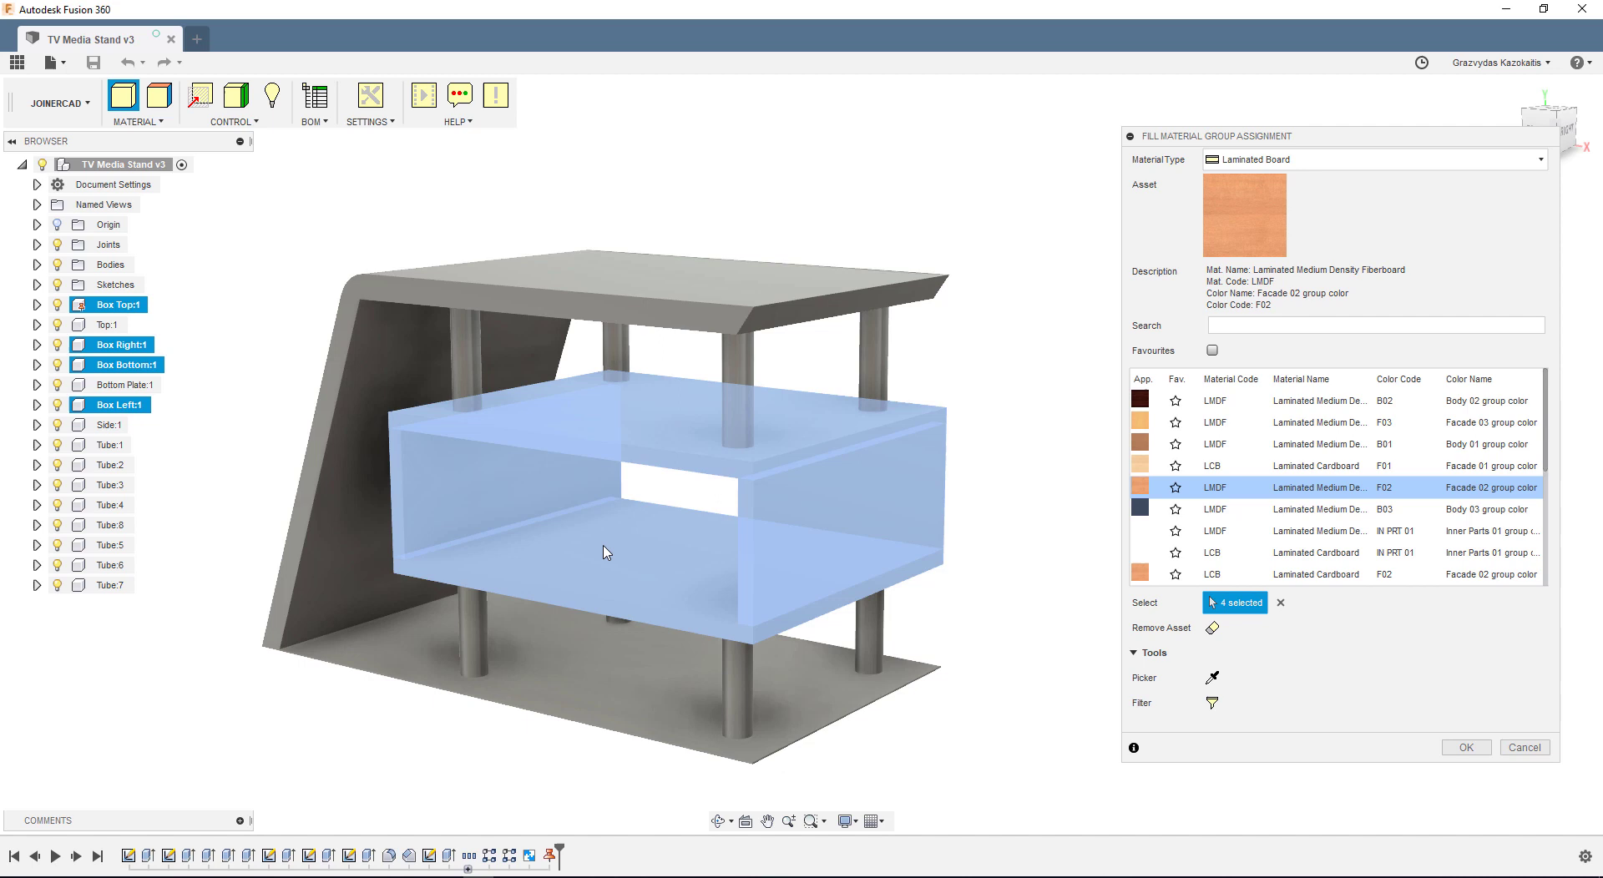
click(609, 548)
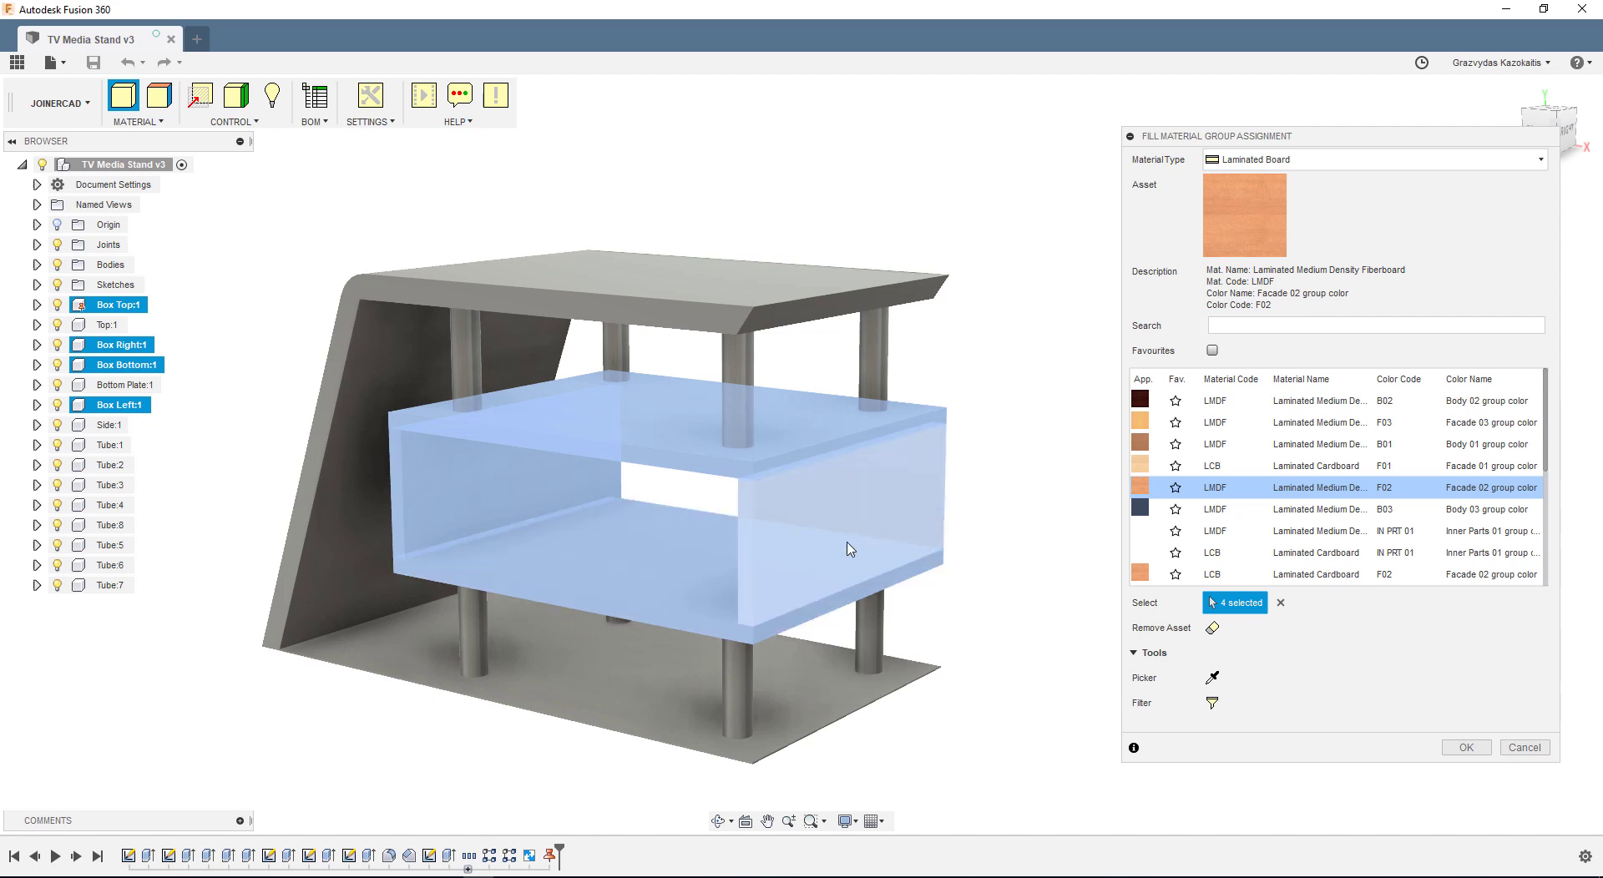
click(1465, 748)
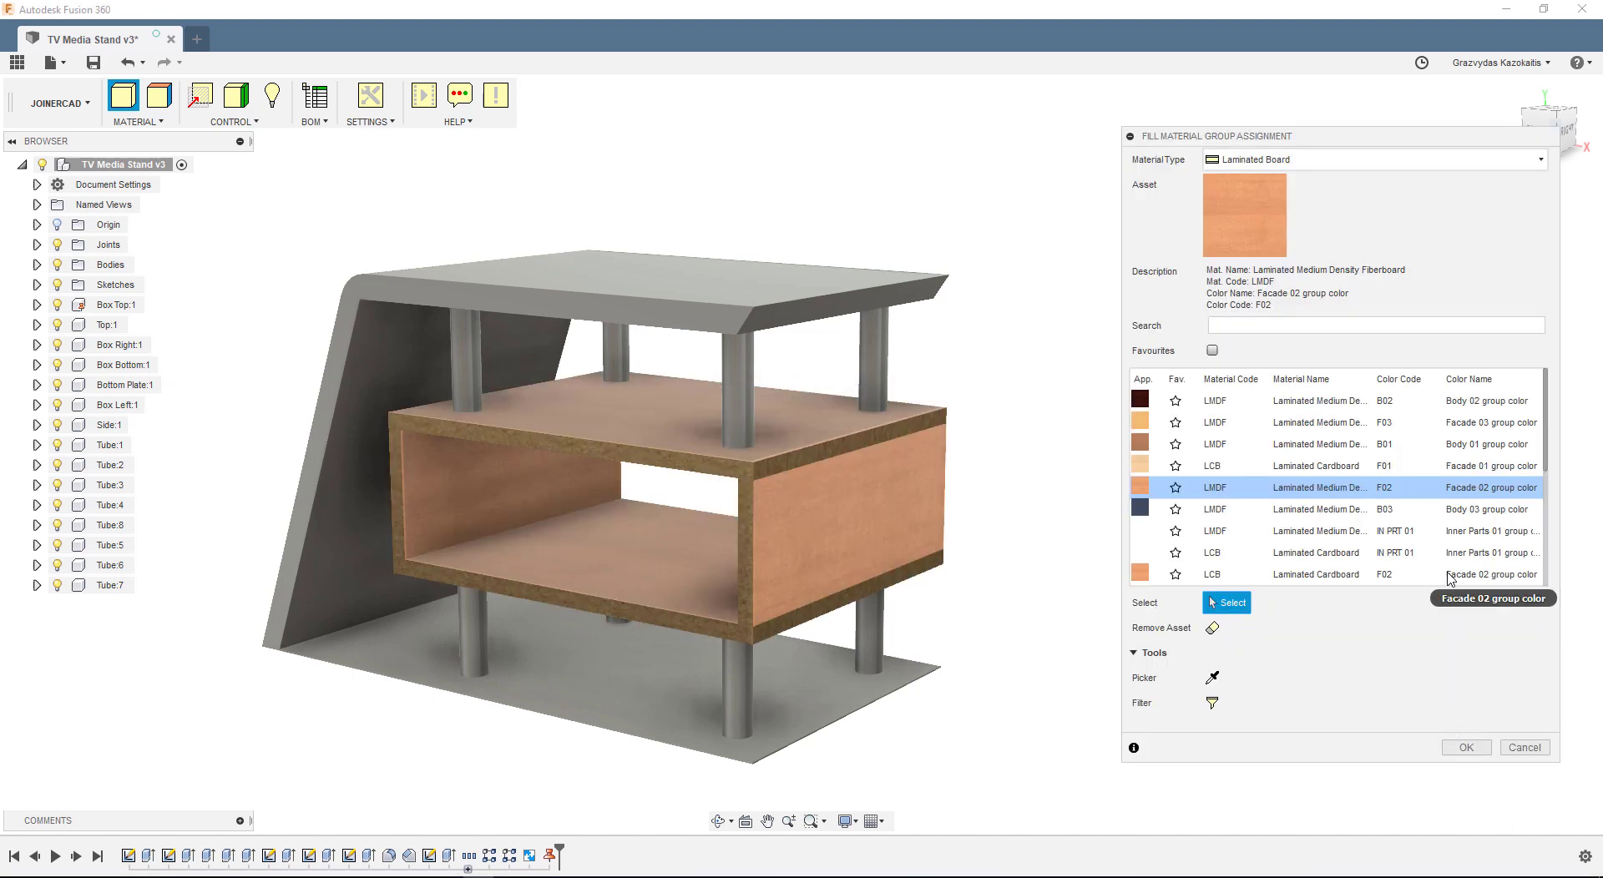
click(1400, 161)
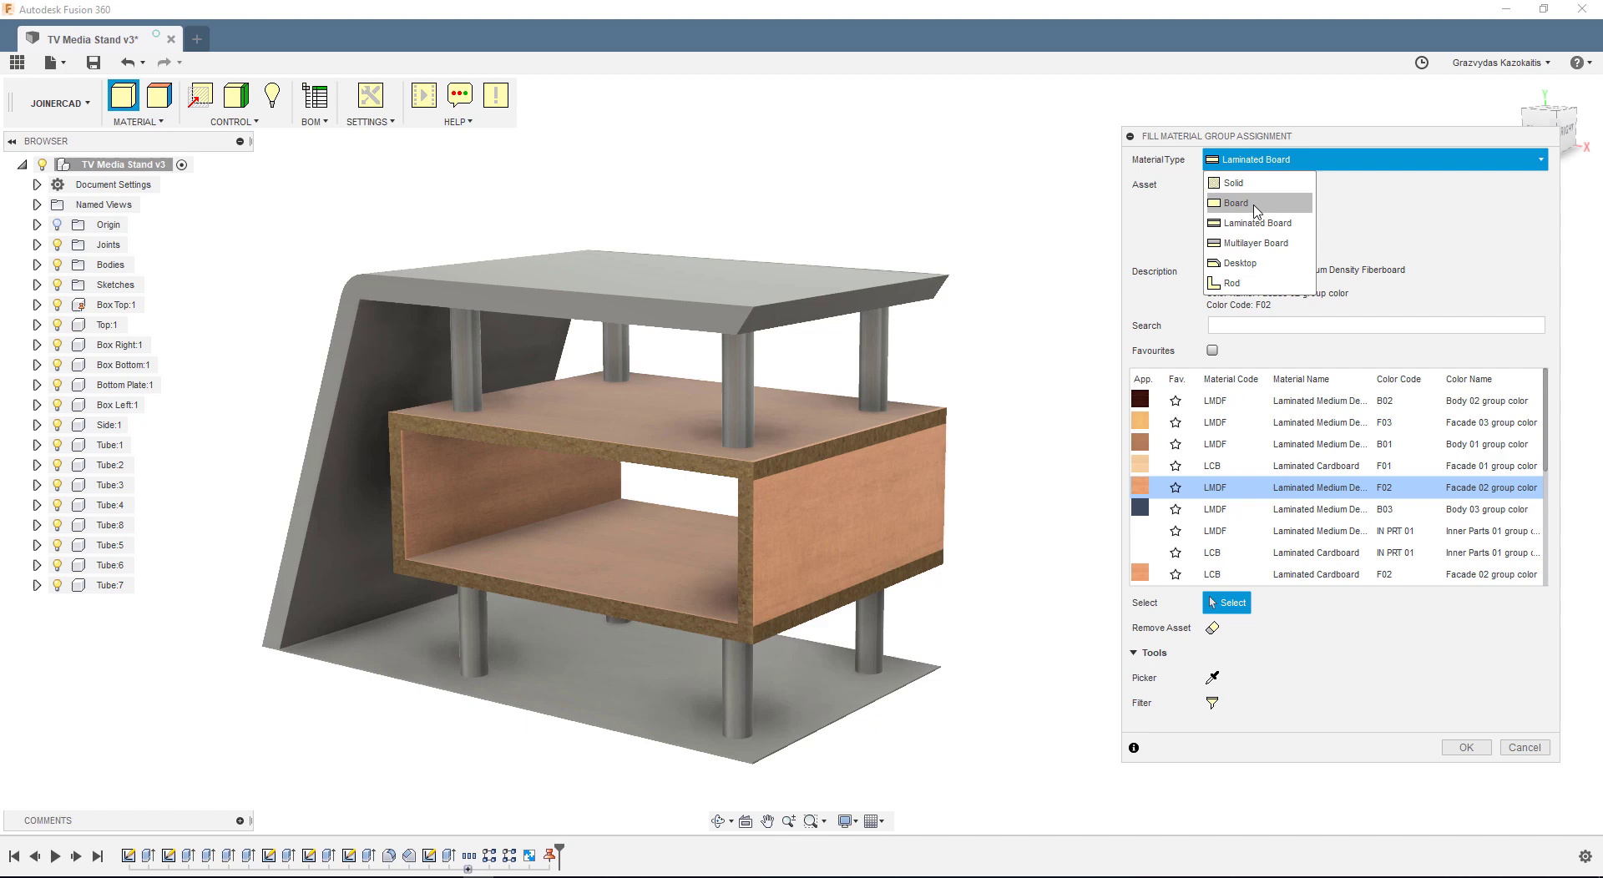
Give the stand's top and side panels High Density Fiberboard board material.
click(1255, 209)
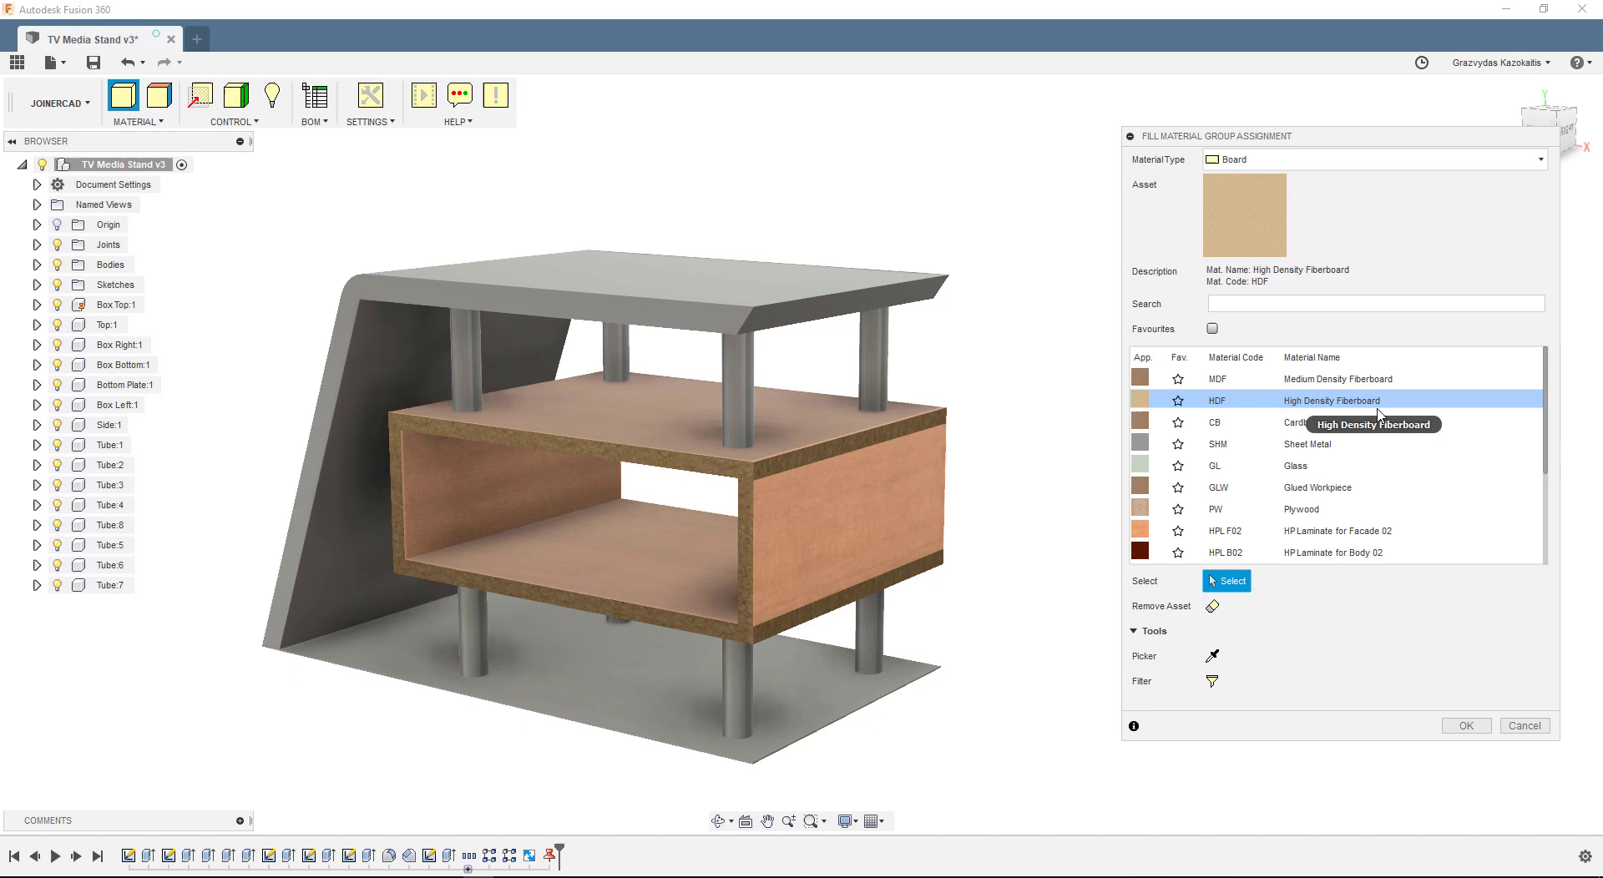
click(476, 262)
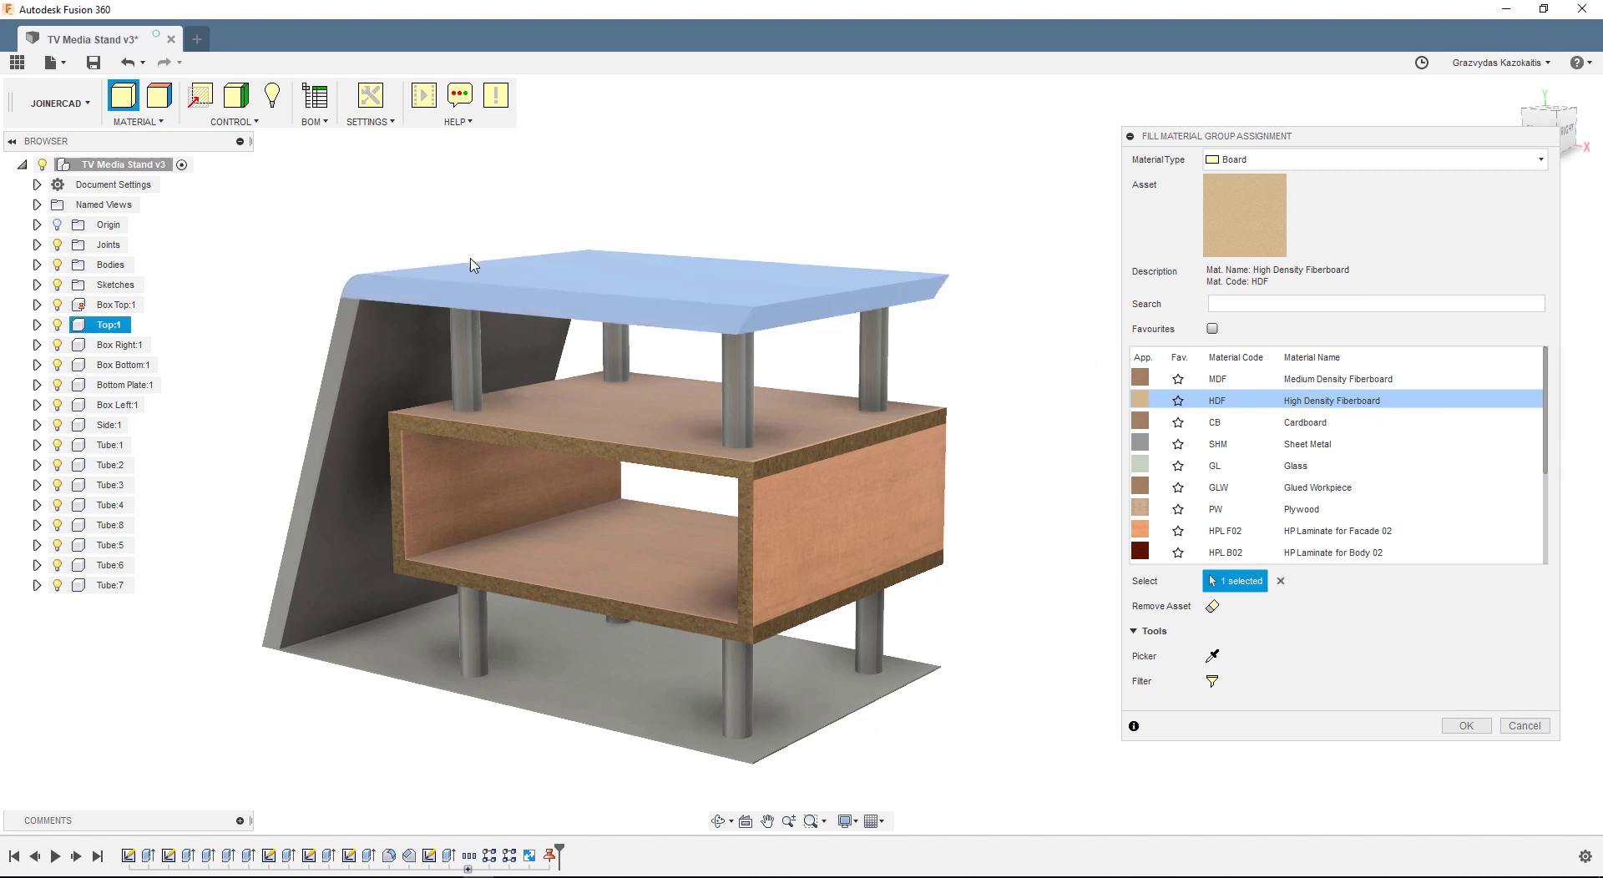
click(359, 328)
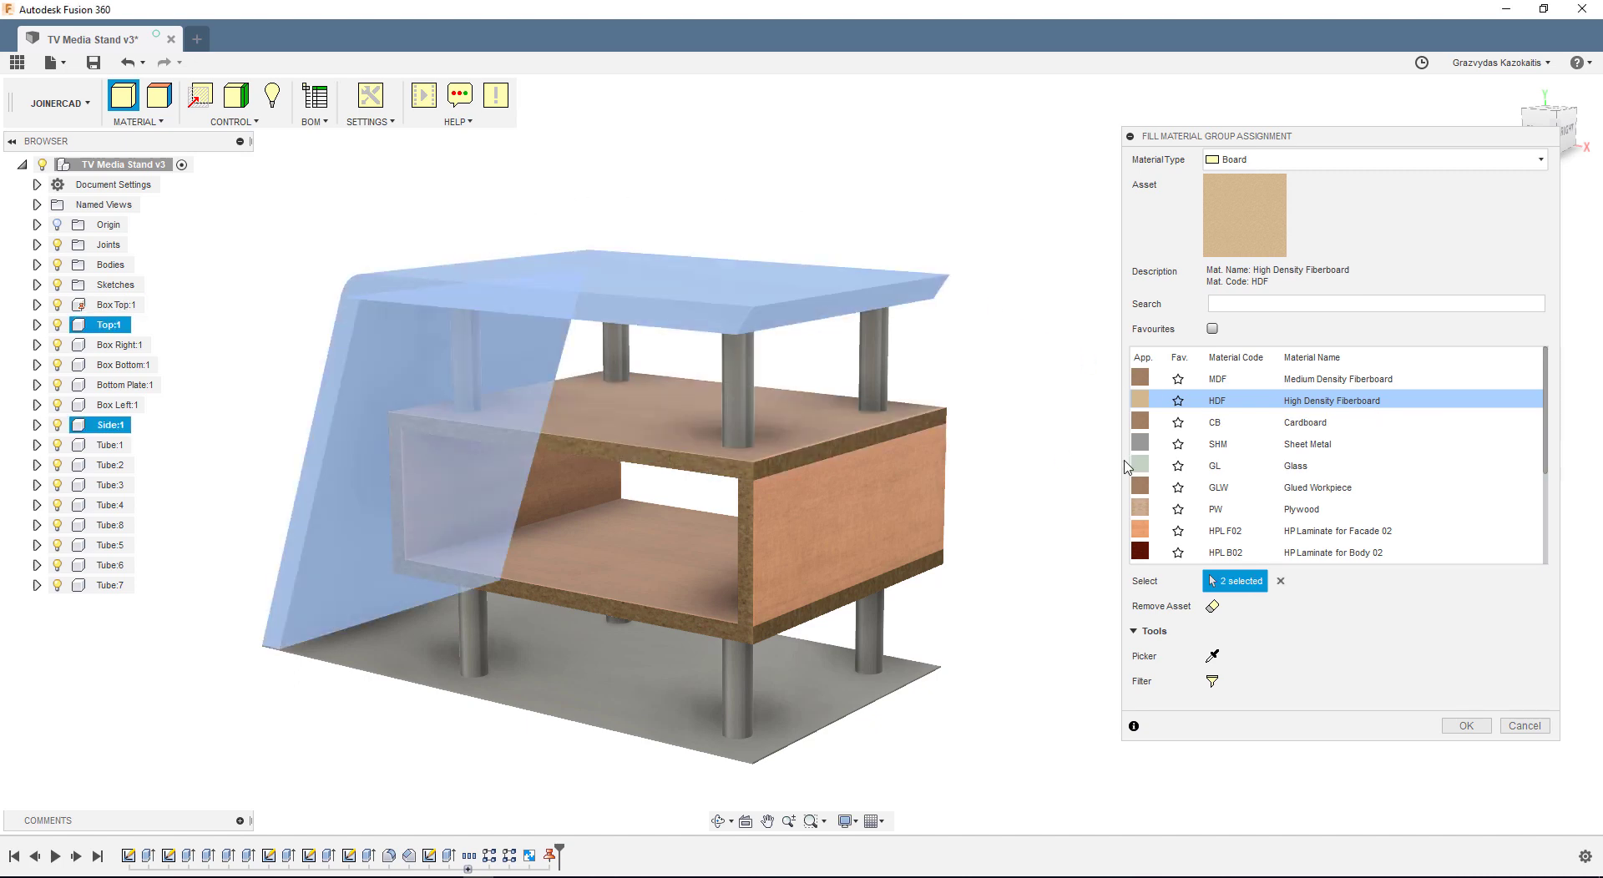
click(1464, 725)
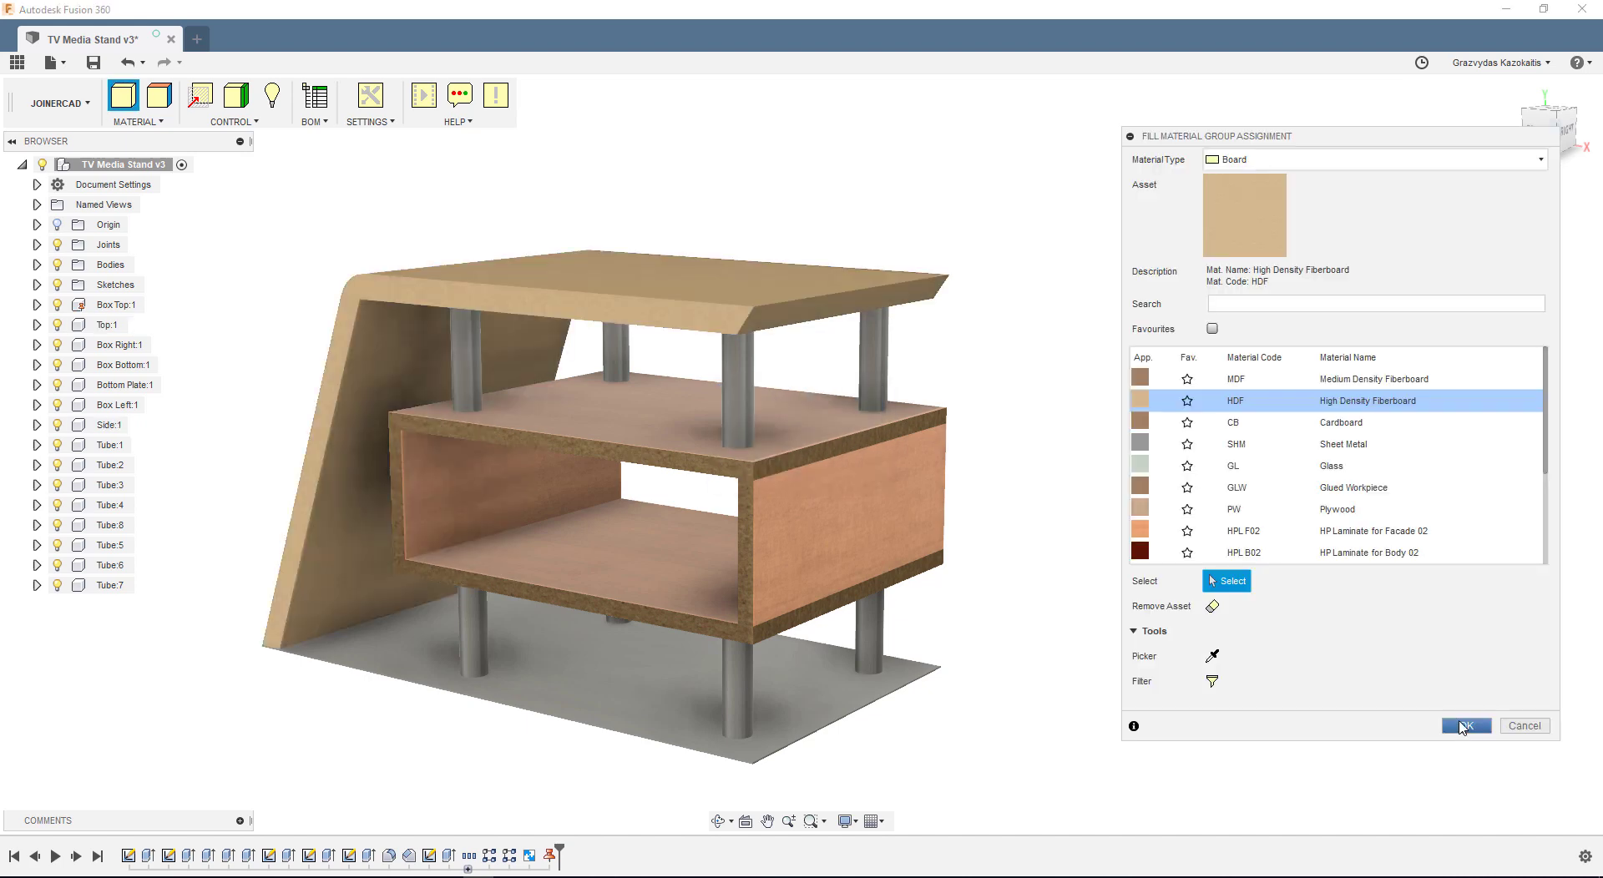
Assign the Steel Profile rod material to the upper front tube.
click(1543, 159)
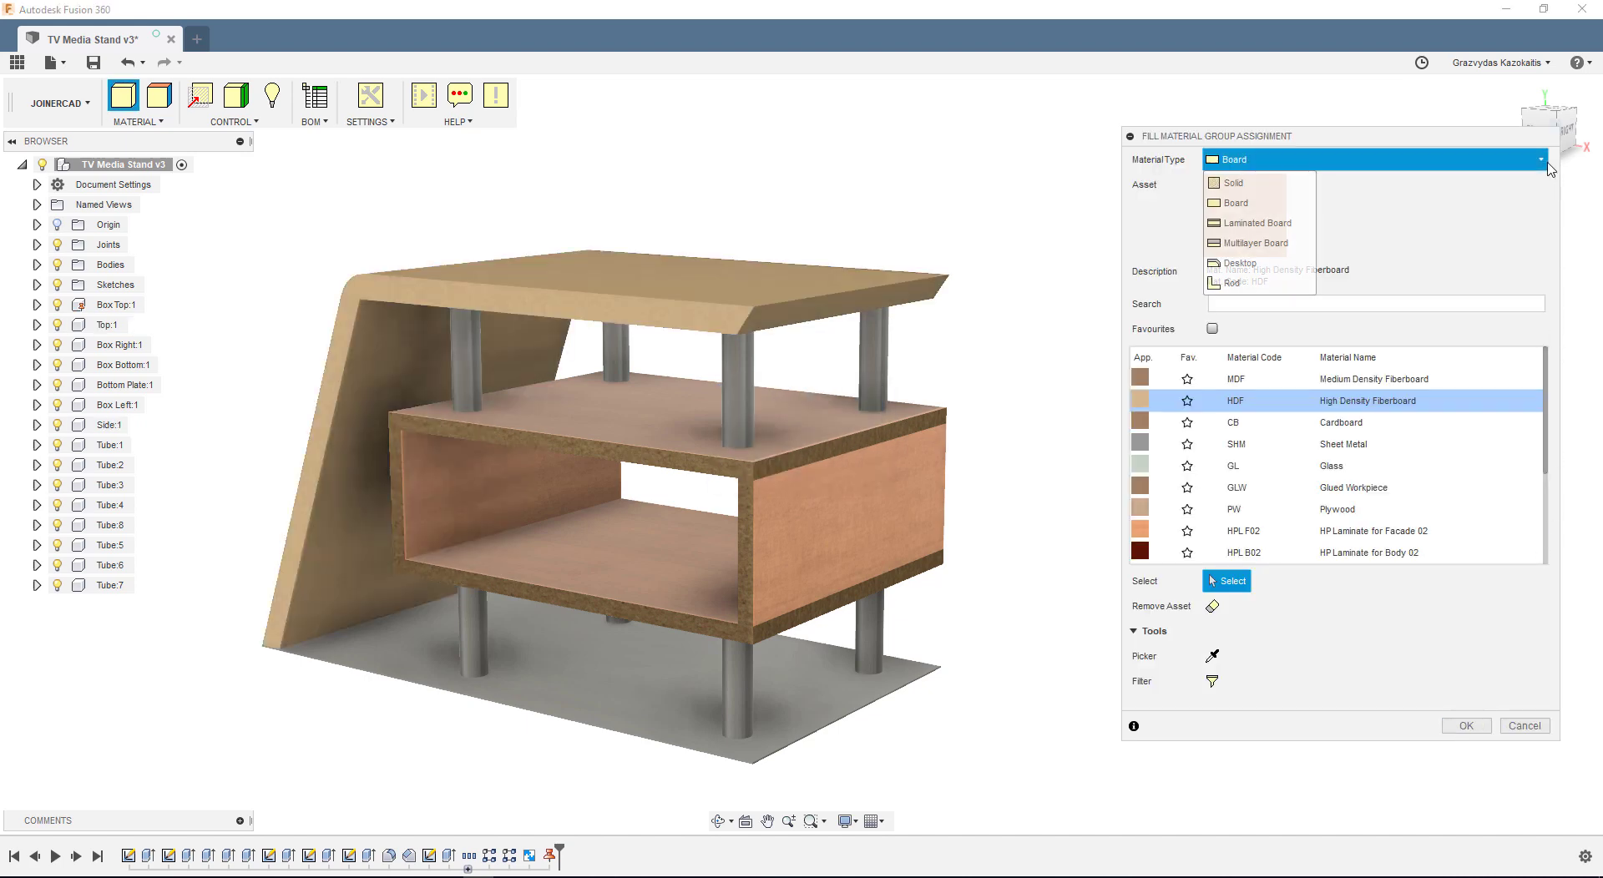
click(1261, 282)
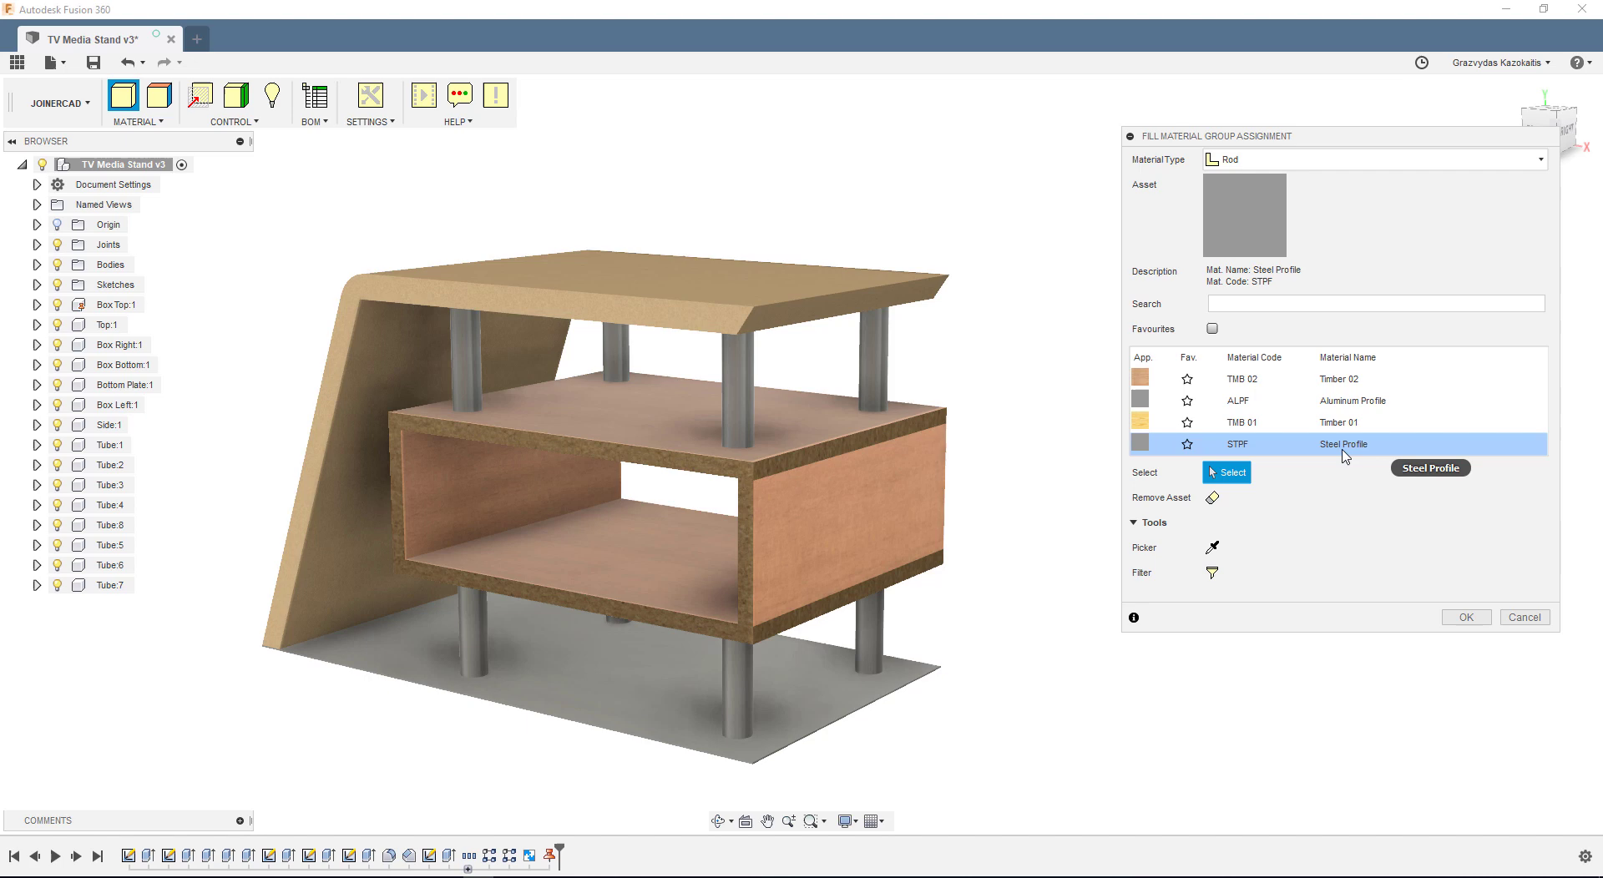
click(737, 417)
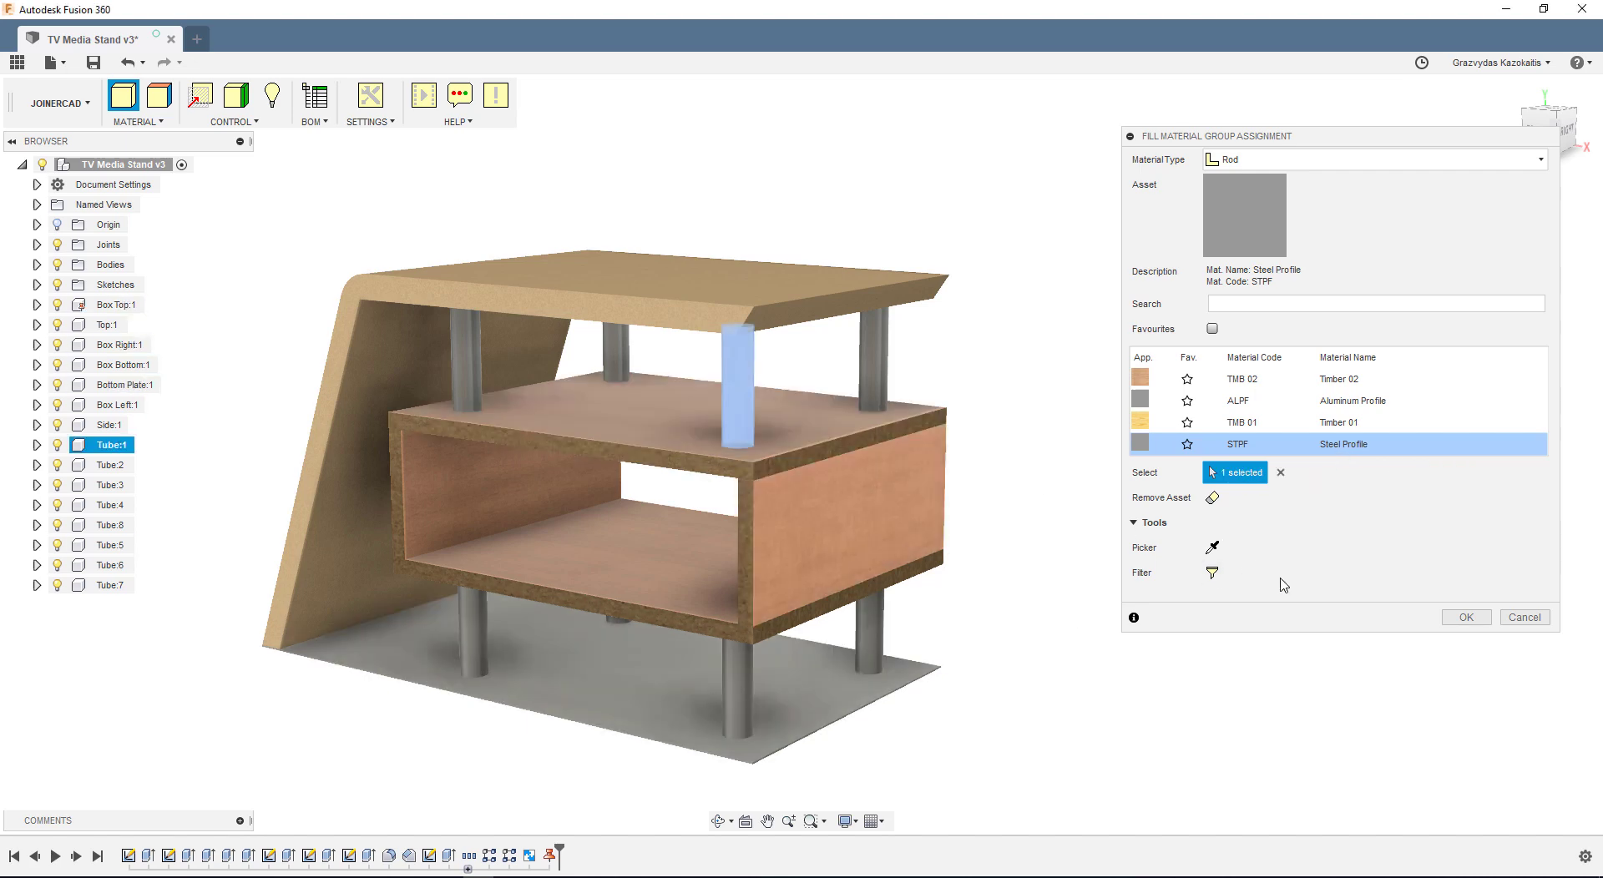
click(1463, 618)
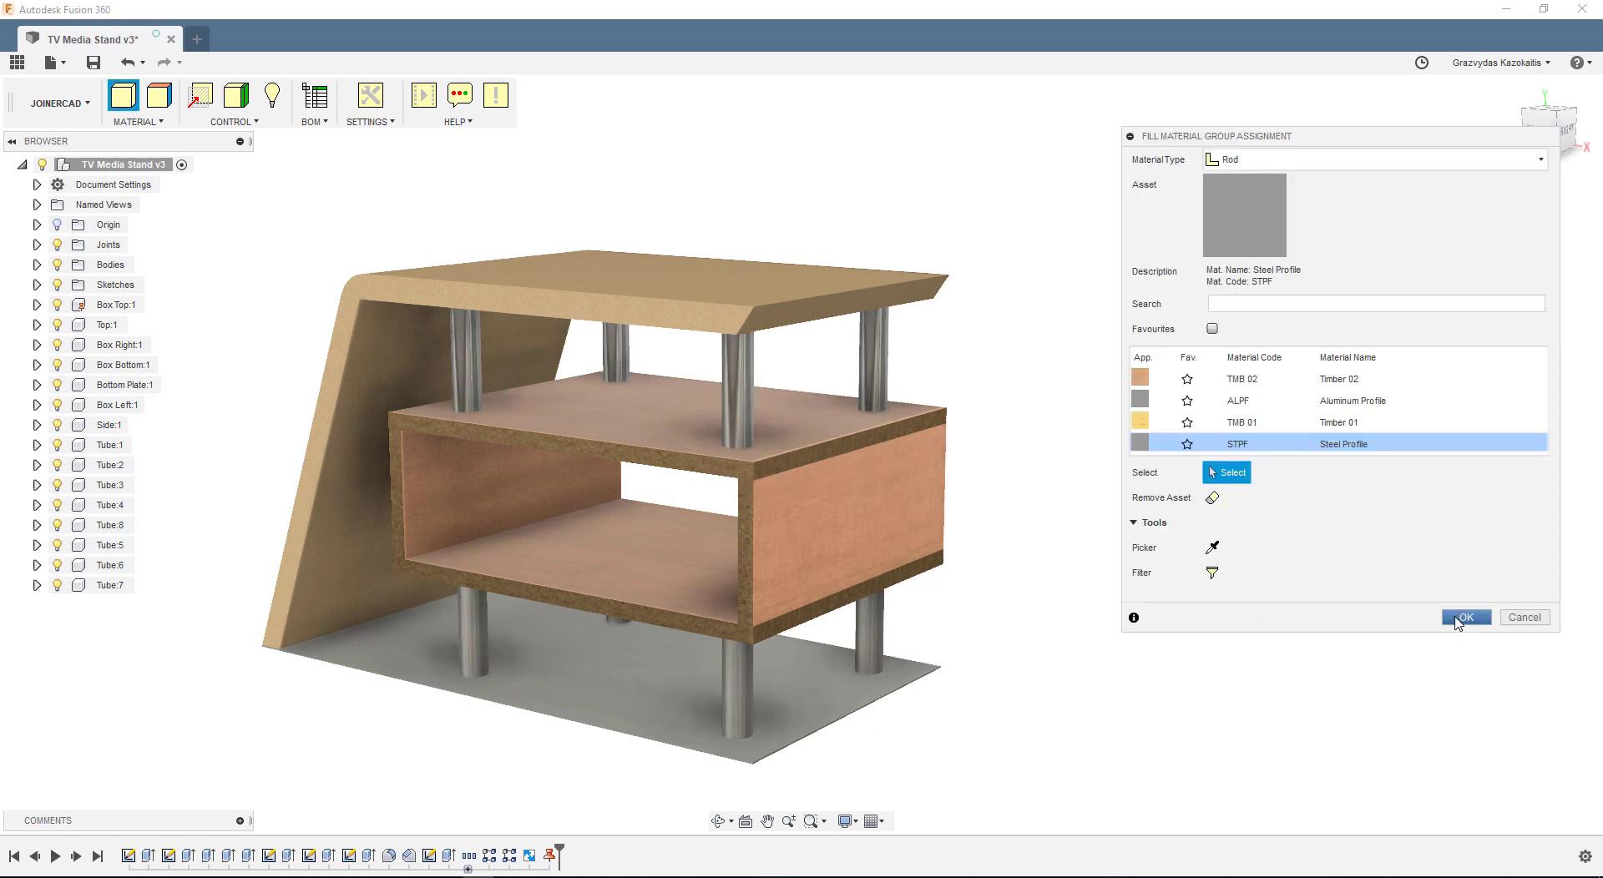
Give the Bottom Plate SHM Sheet Metal, then close the fill material dialog.
click(1516, 162)
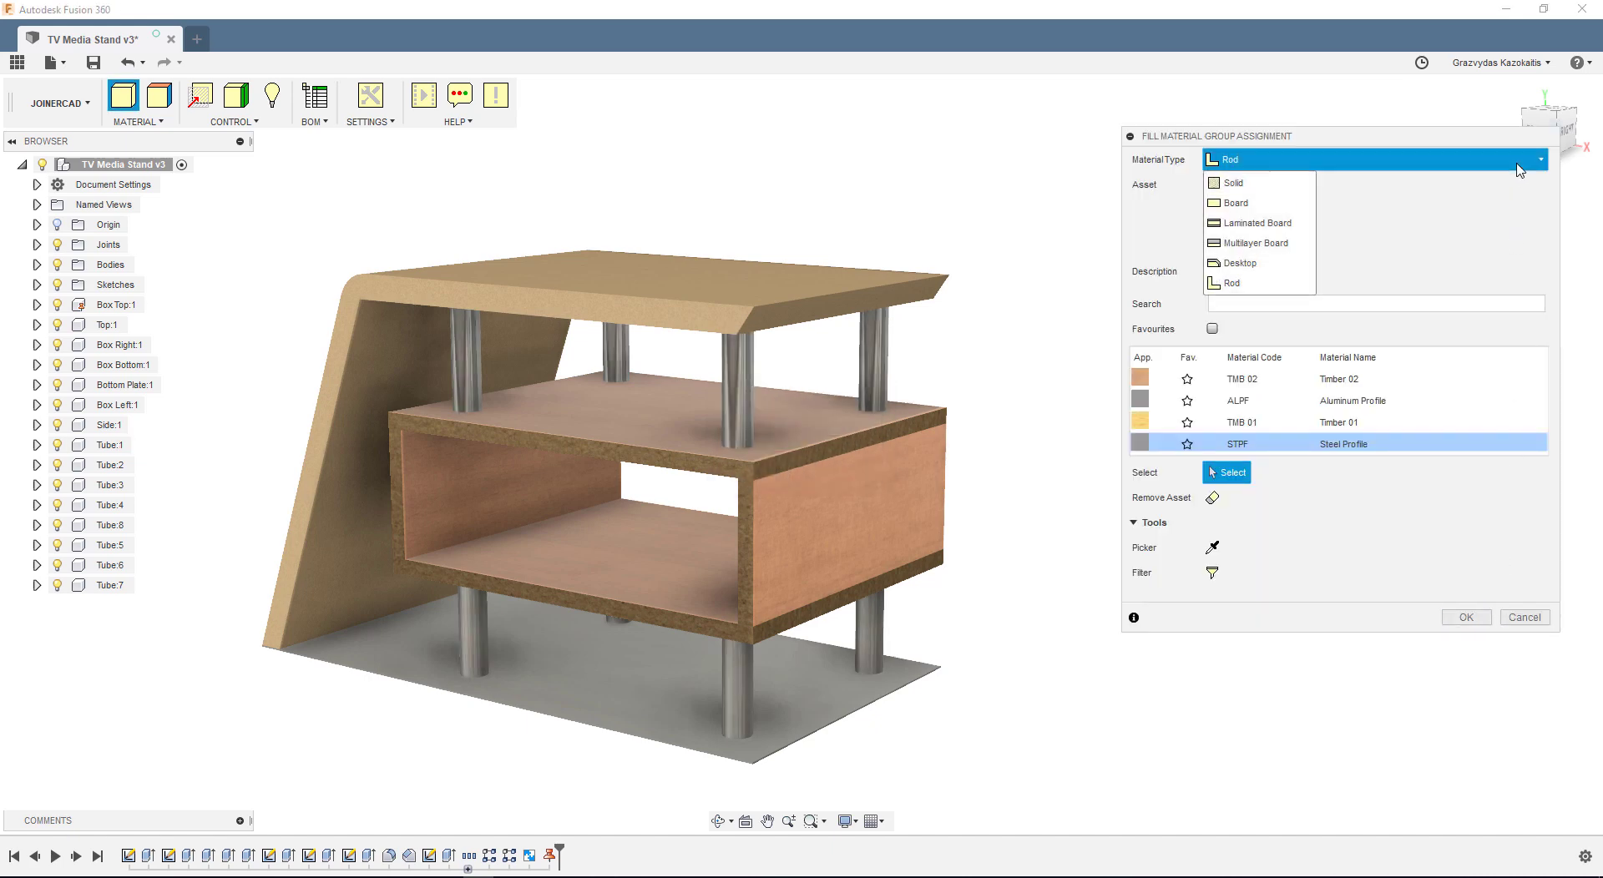
click(1267, 204)
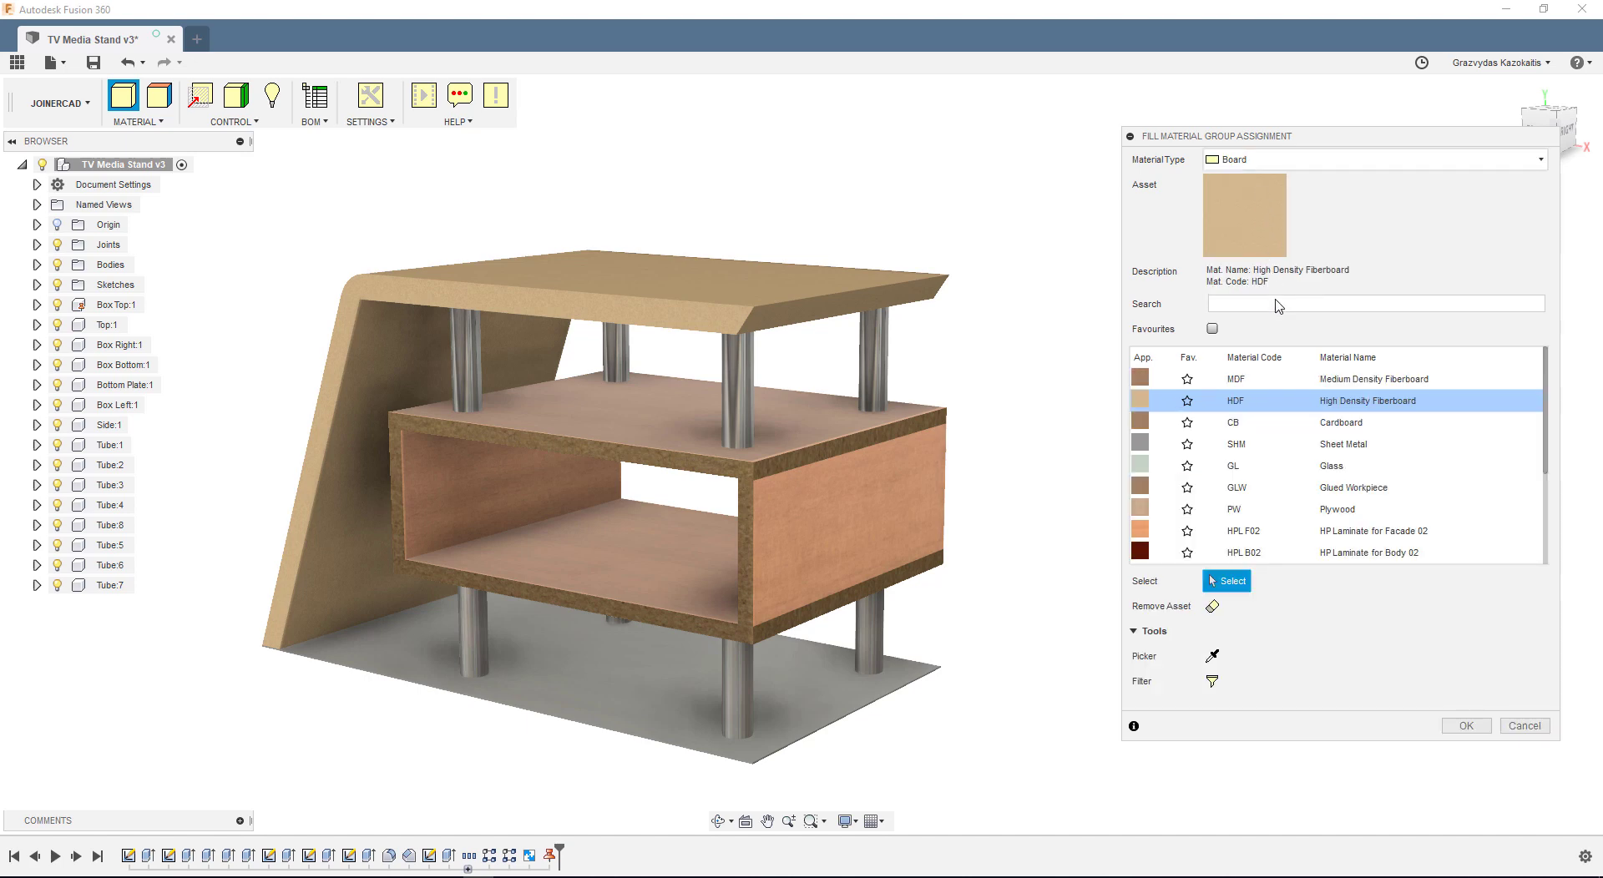
click(1293, 447)
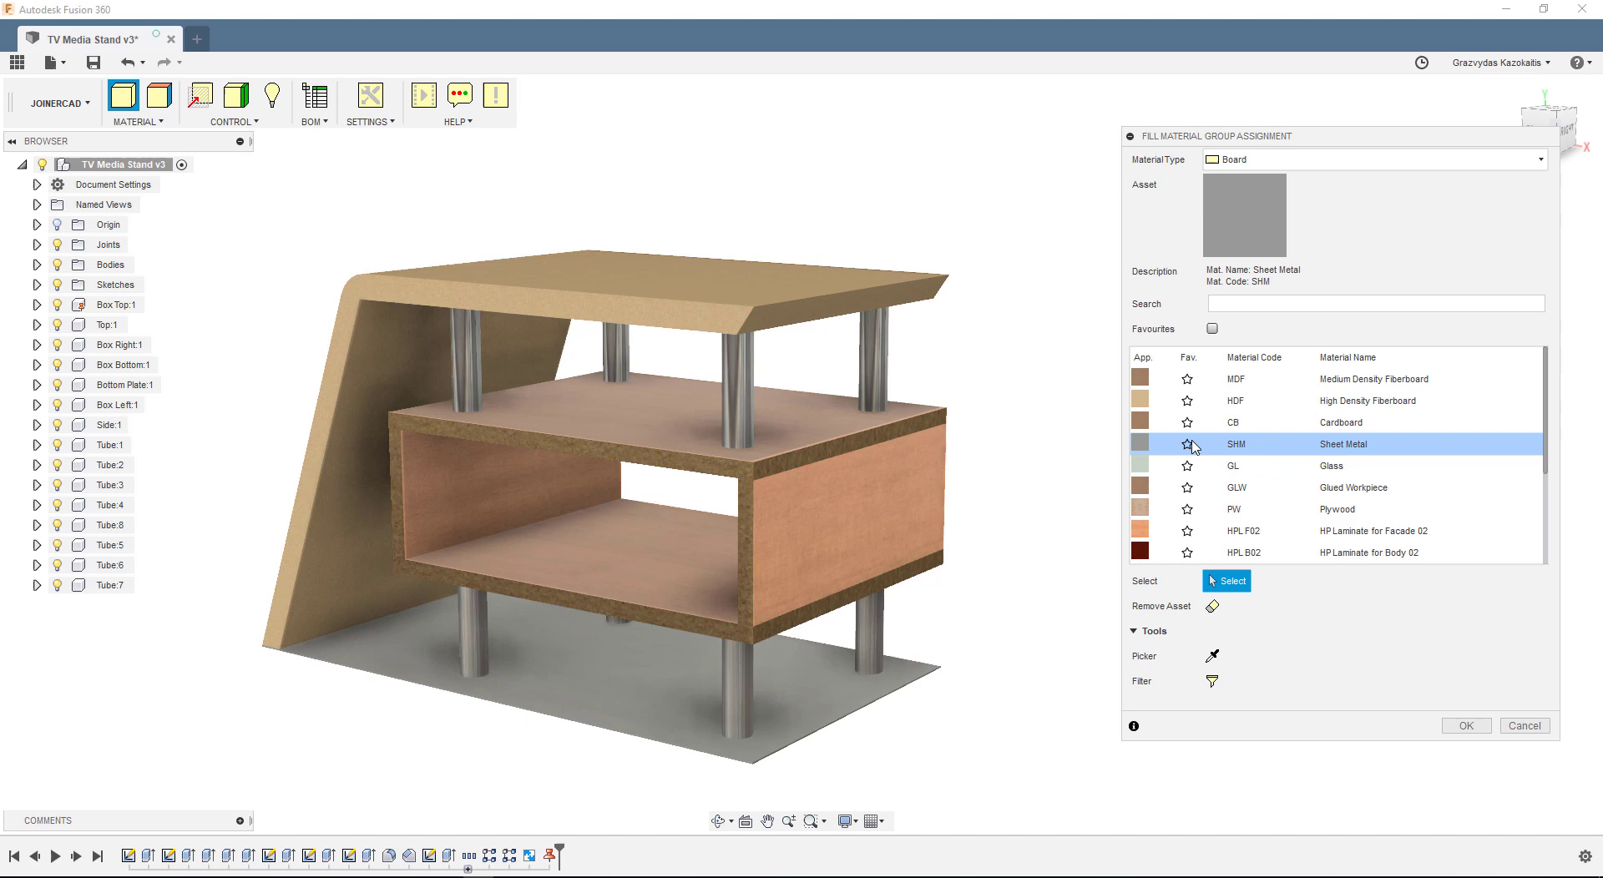
click(851, 707)
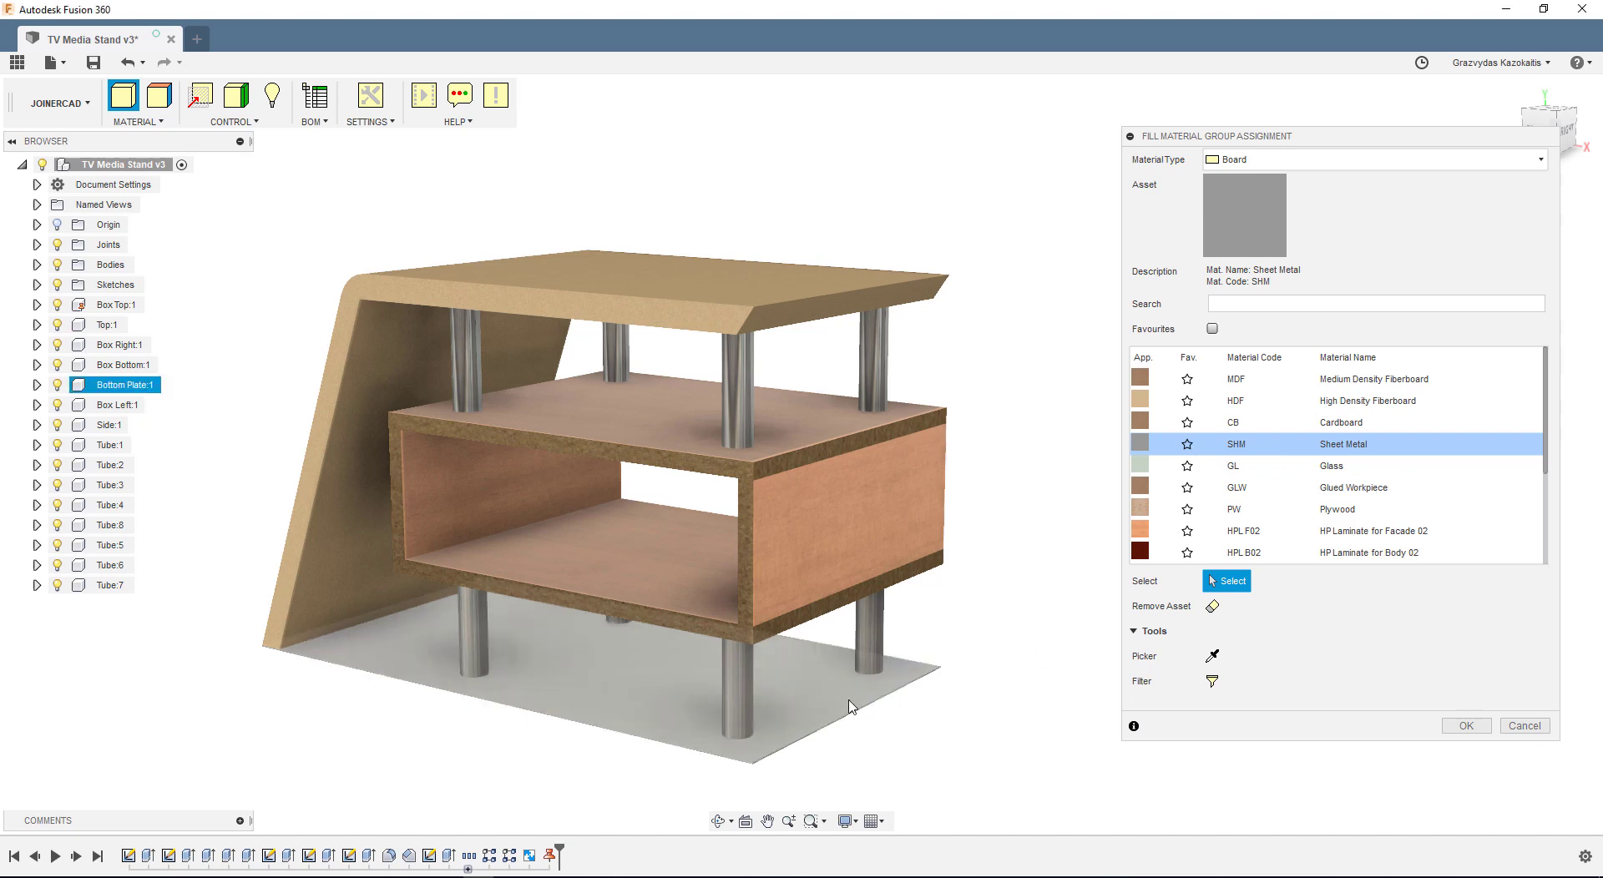
click(850, 706)
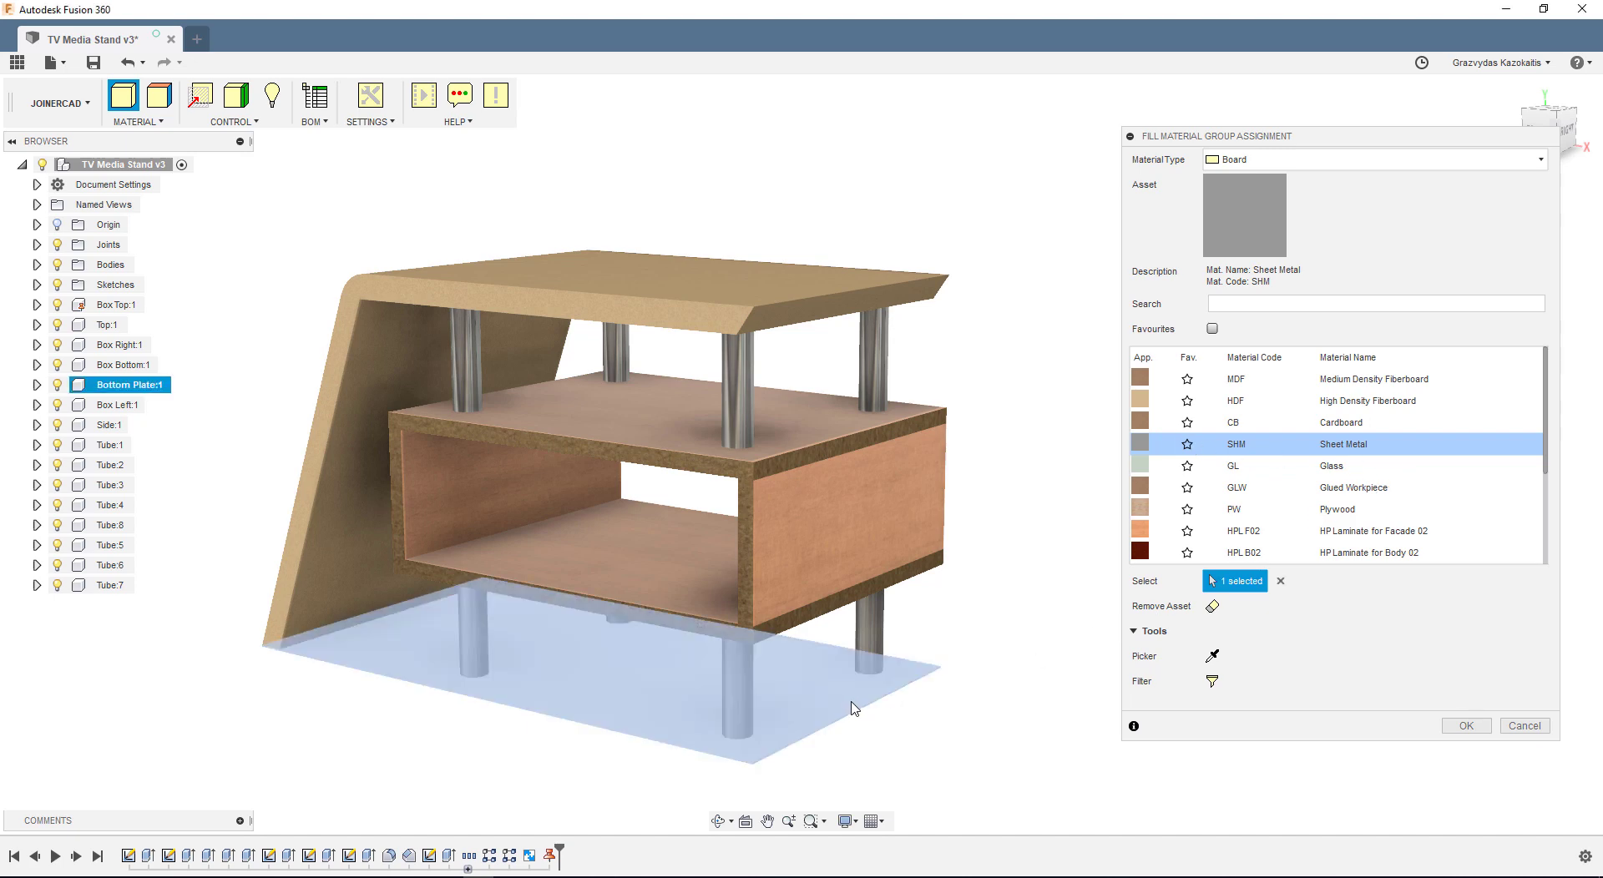
click(1462, 727)
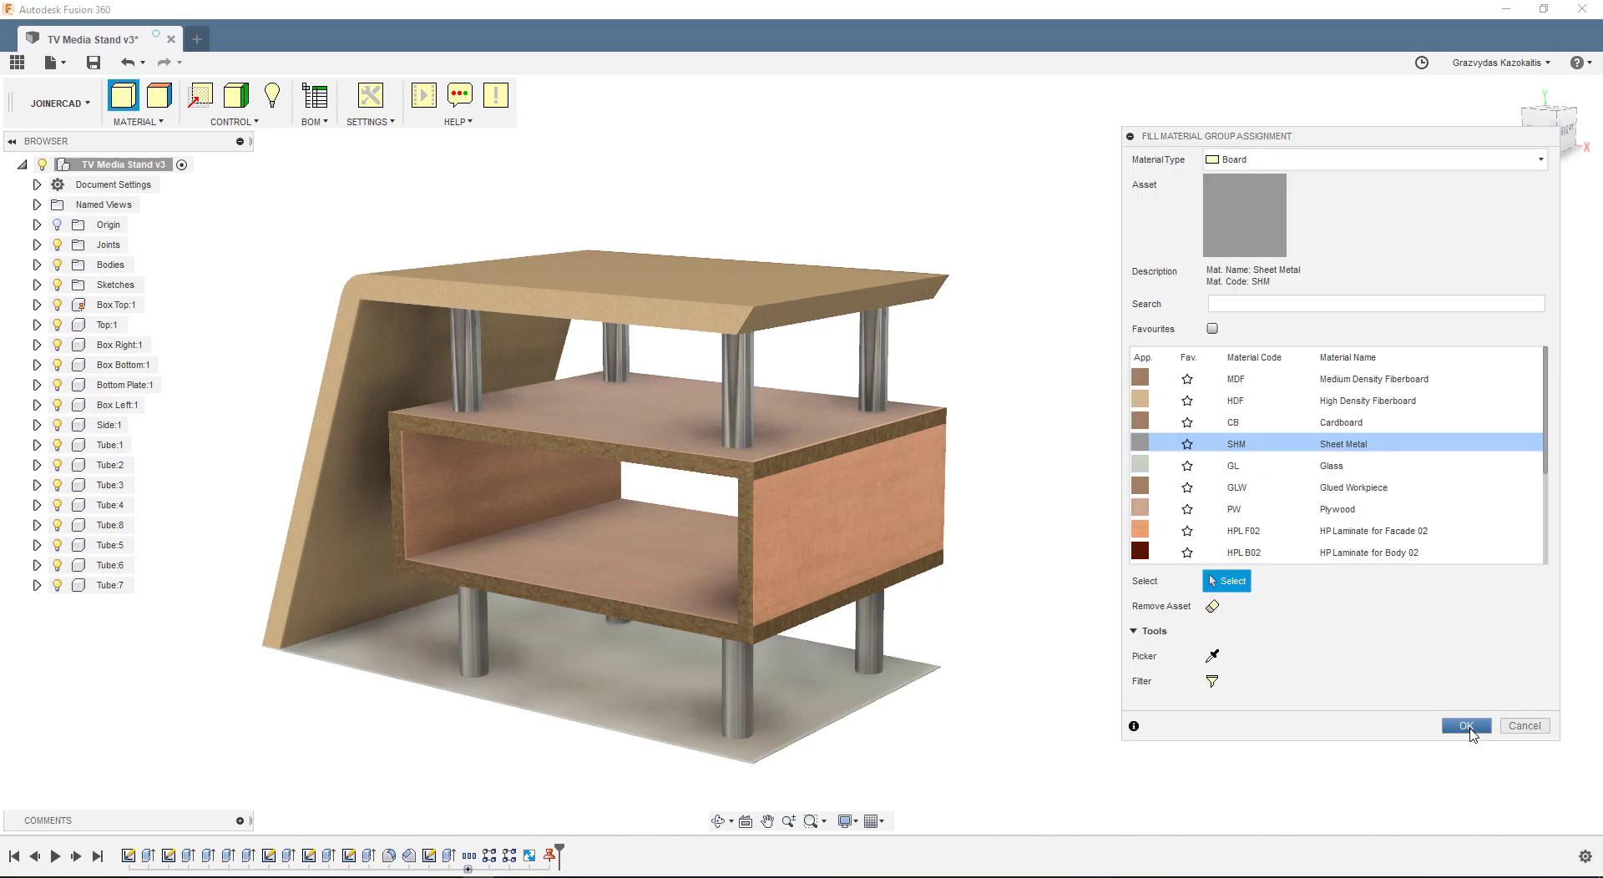
click(1528, 729)
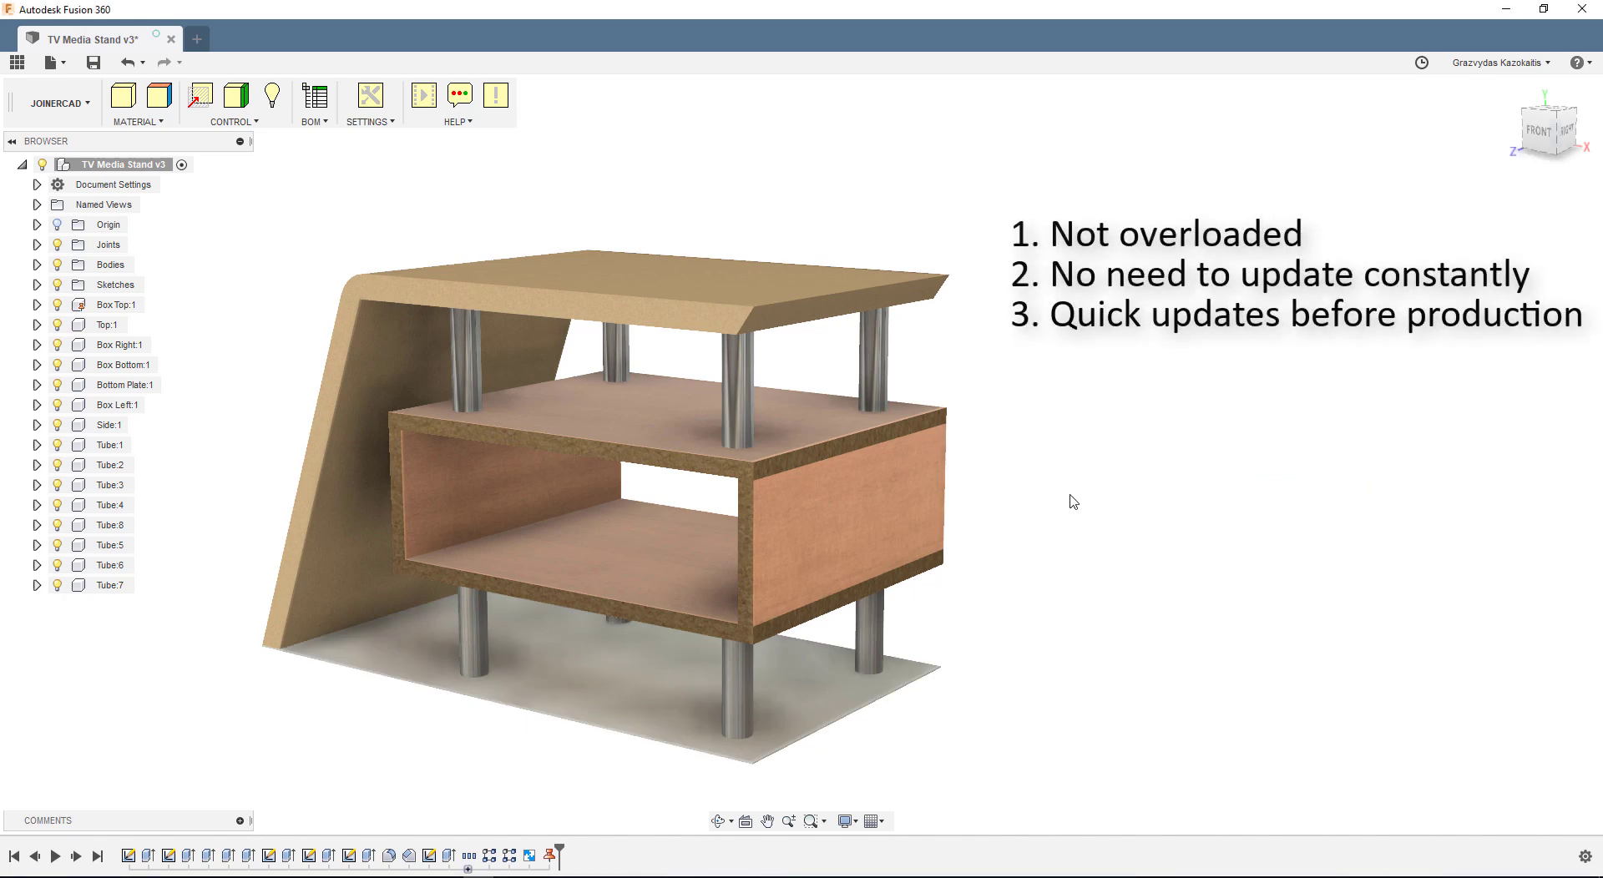
shift+middle_drag(1096, 491, 1237, 411)
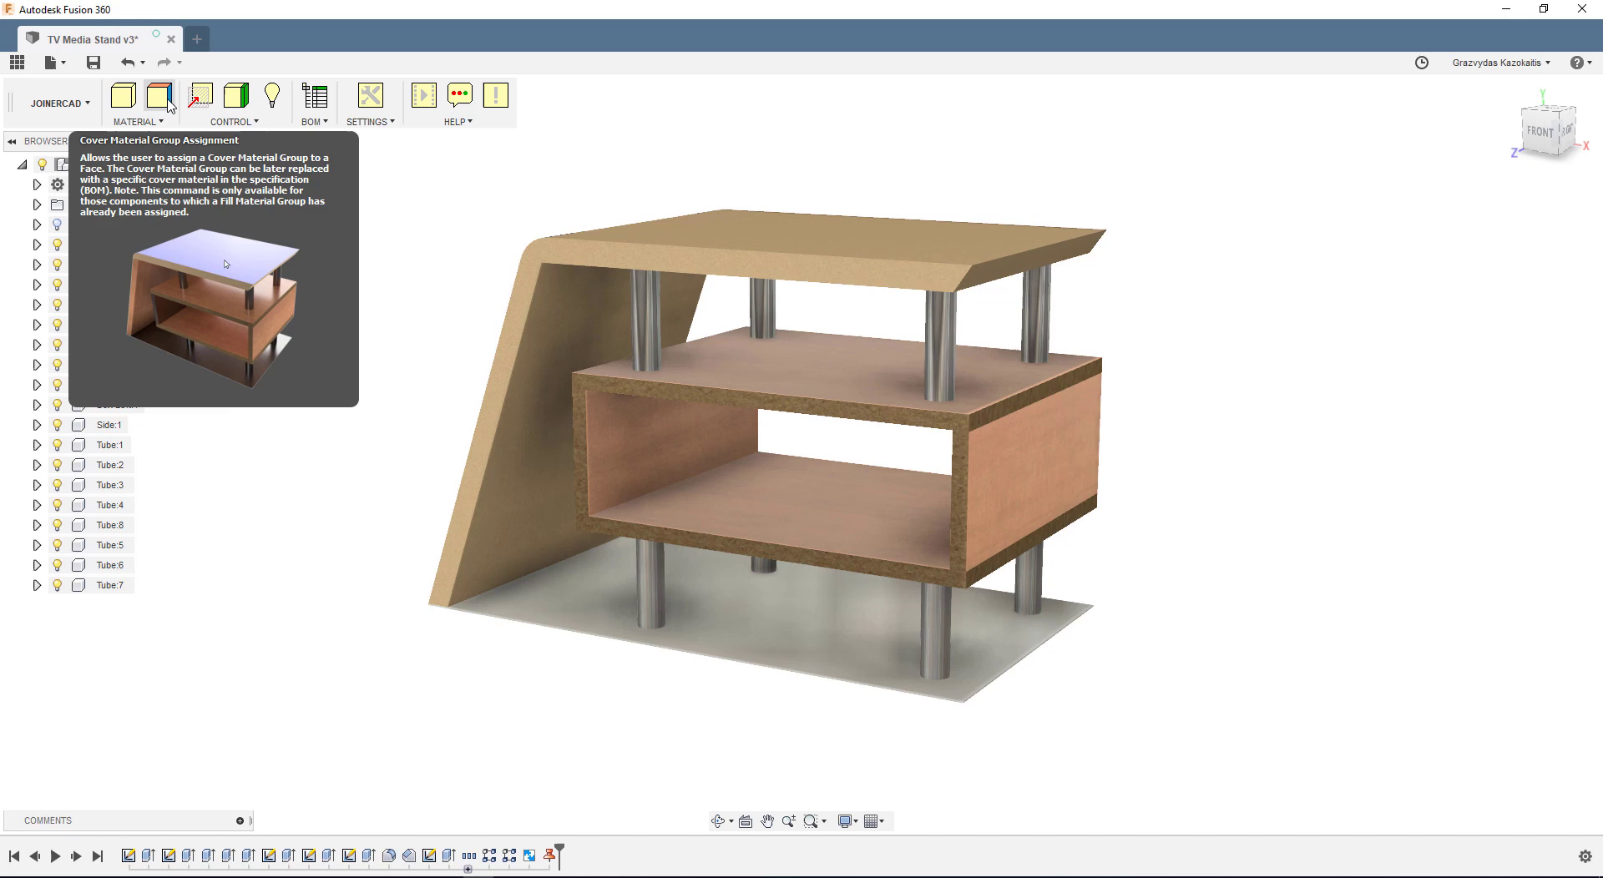
Choose the Edge Band type with PVC F02 at 2.00 mm thickness.
click(159, 97)
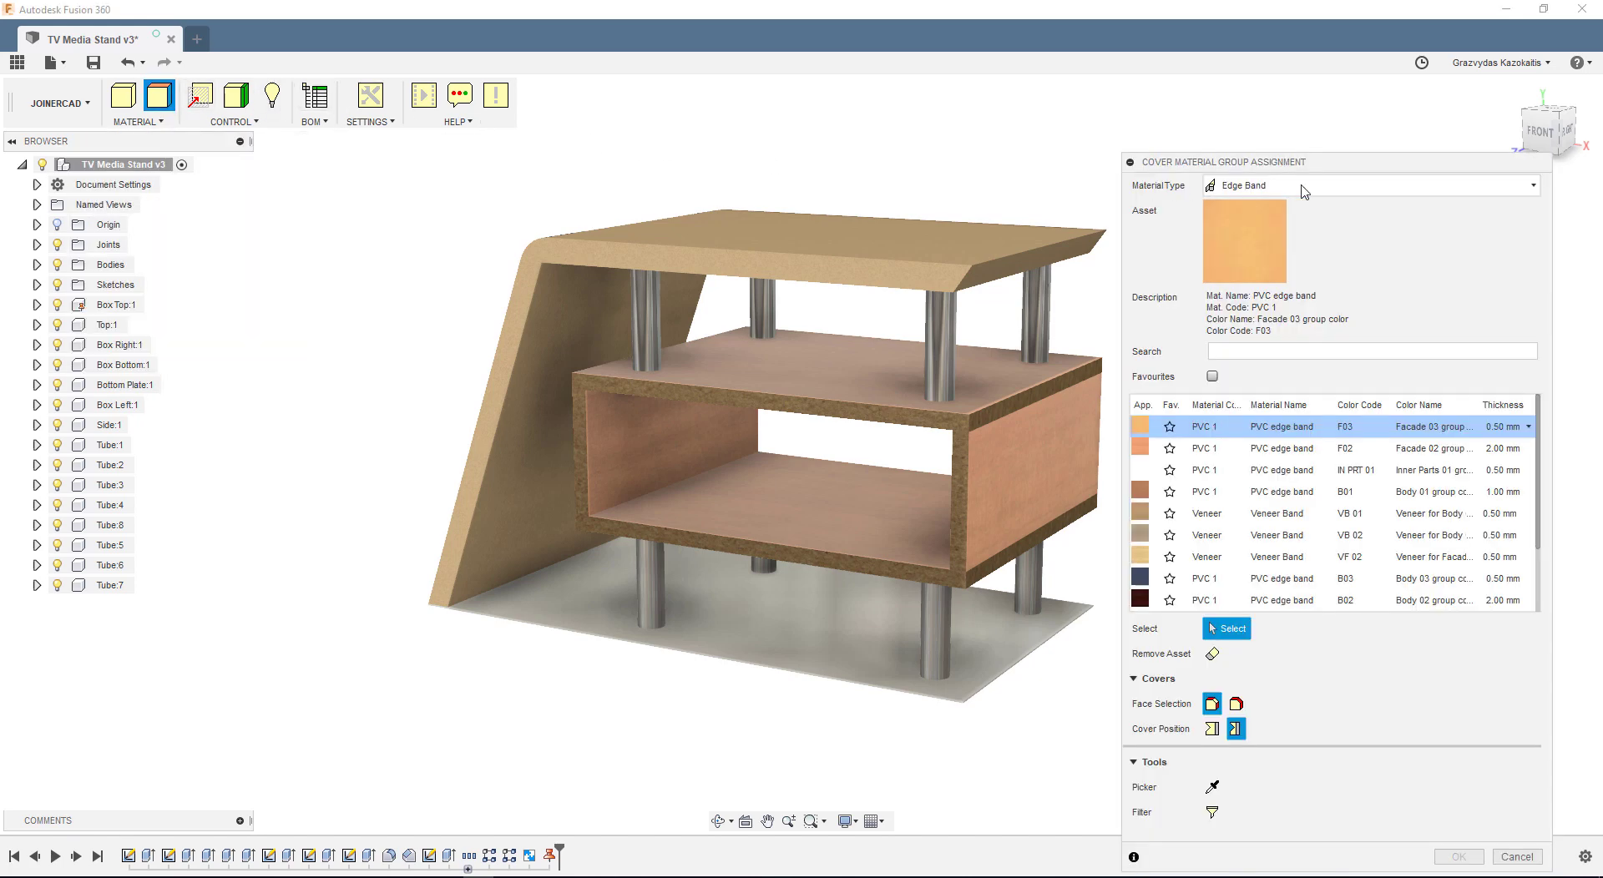
drag(1449, 162, 1448, 104)
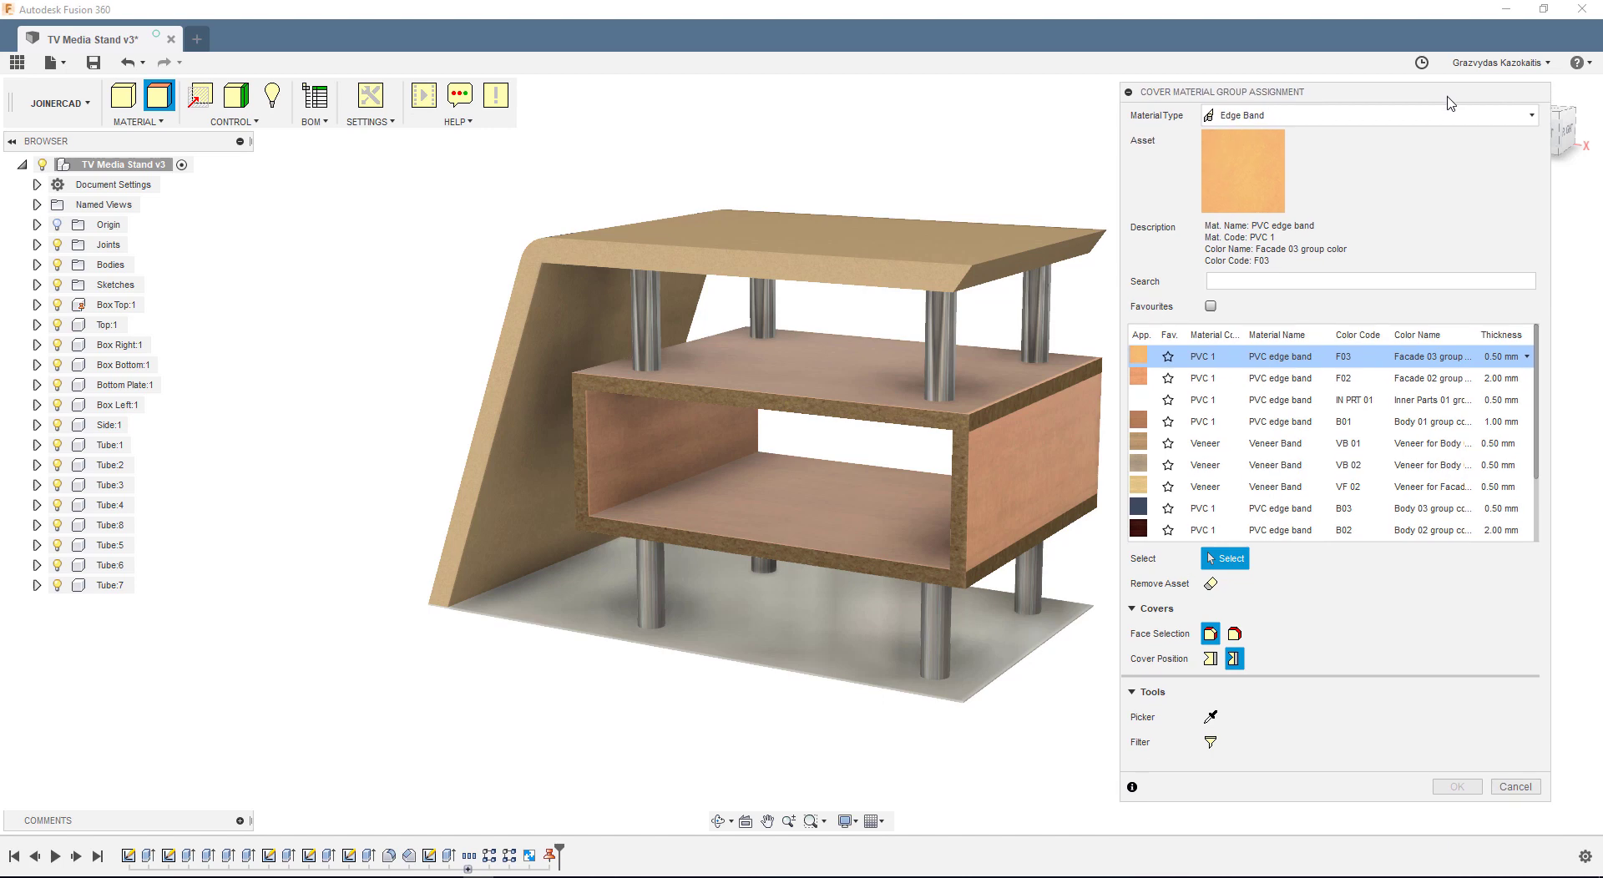
click(1517, 123)
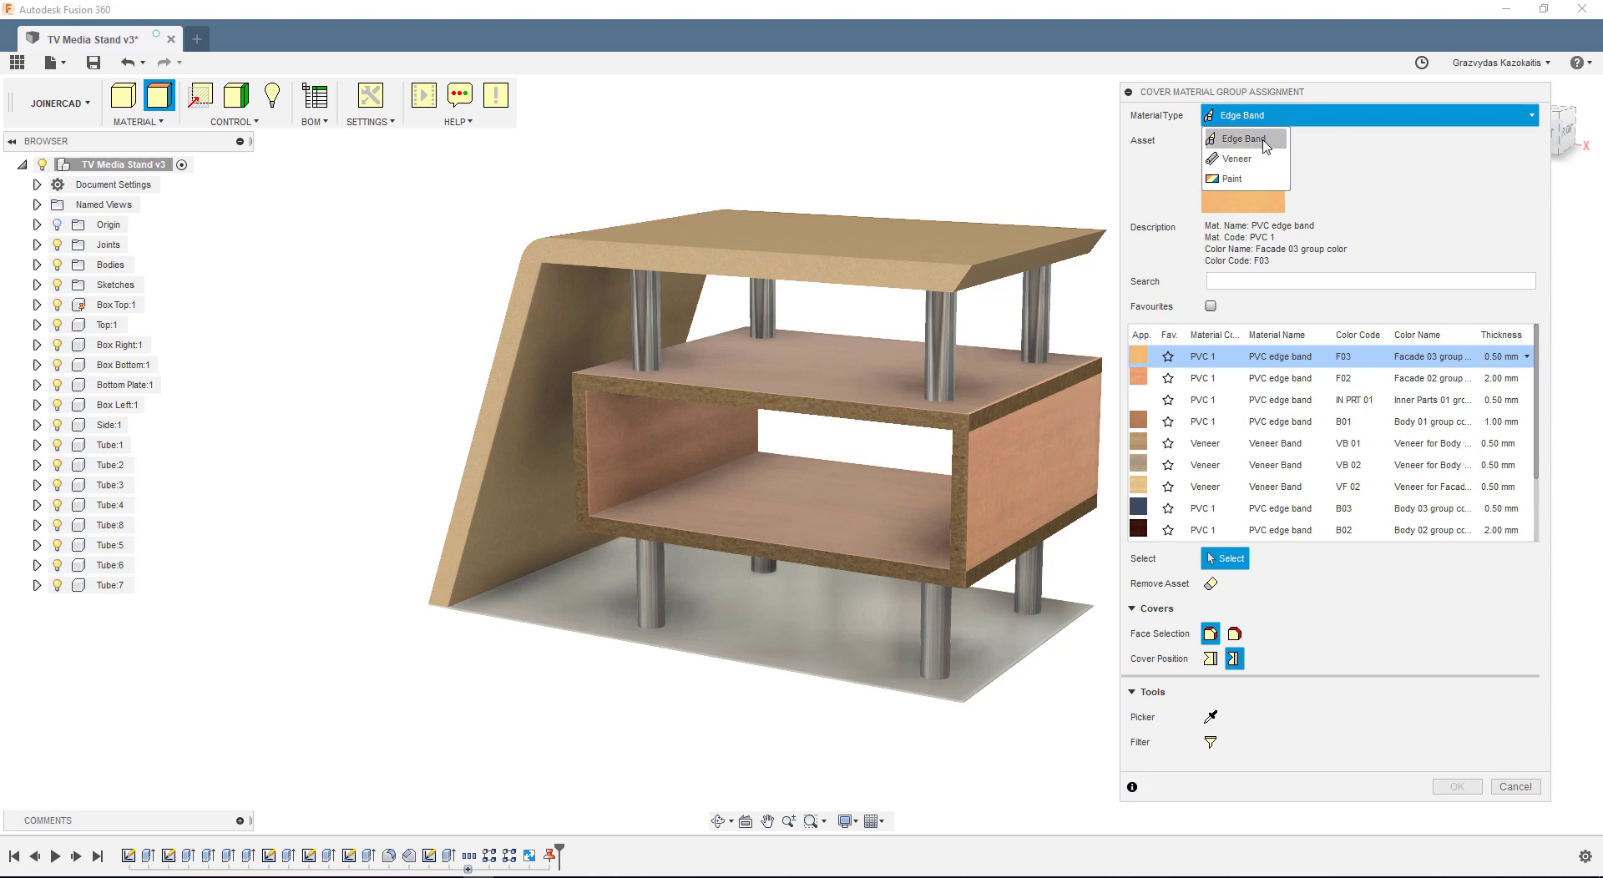
click(1267, 146)
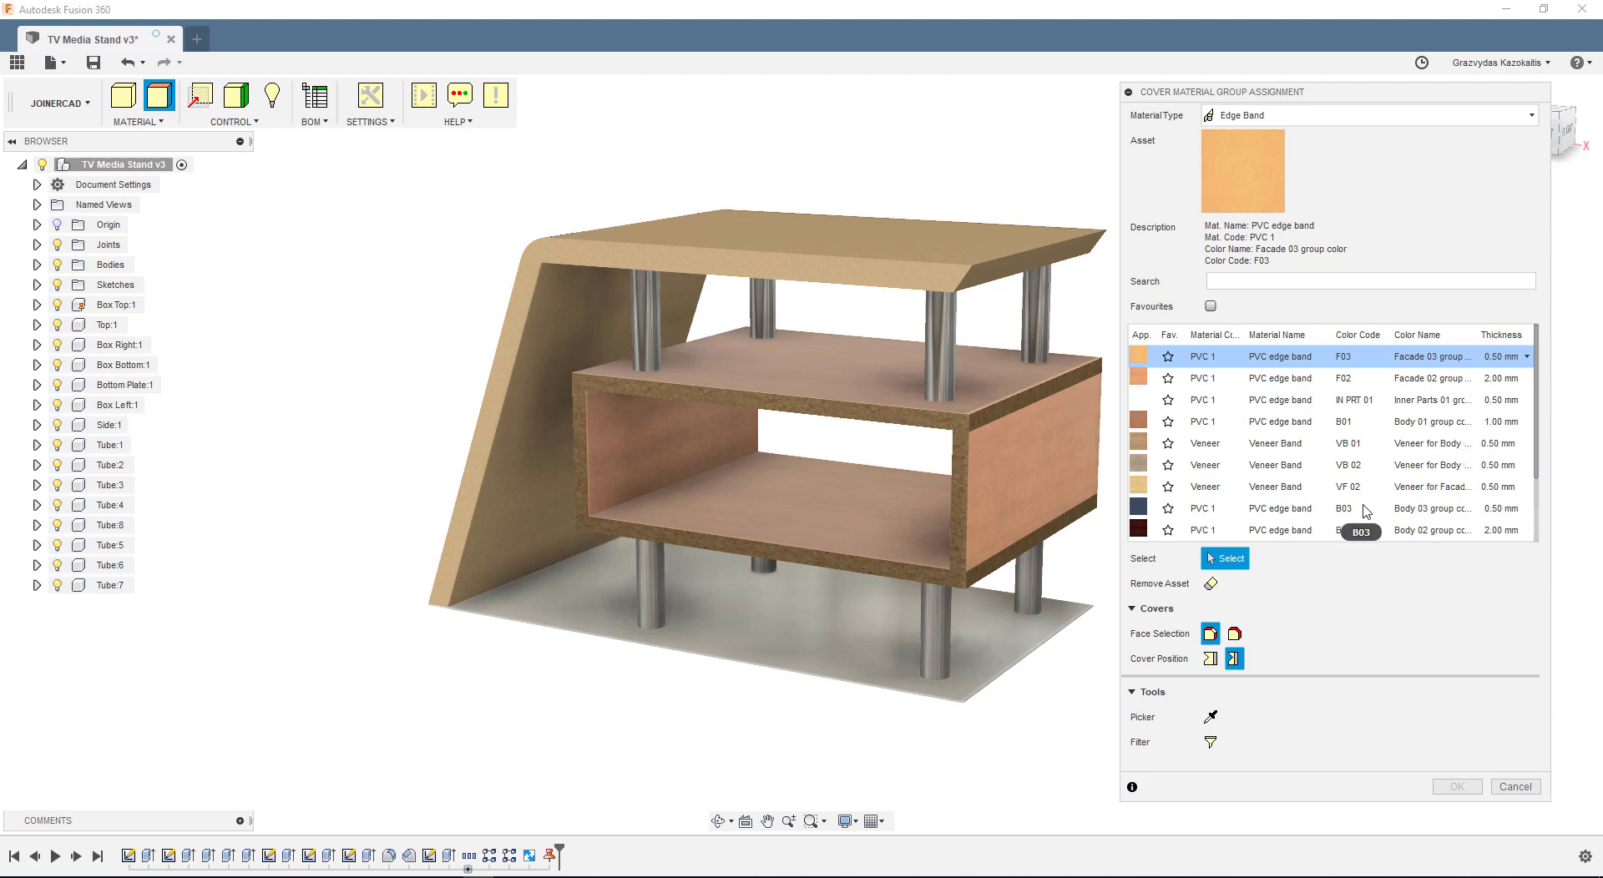
click(1344, 382)
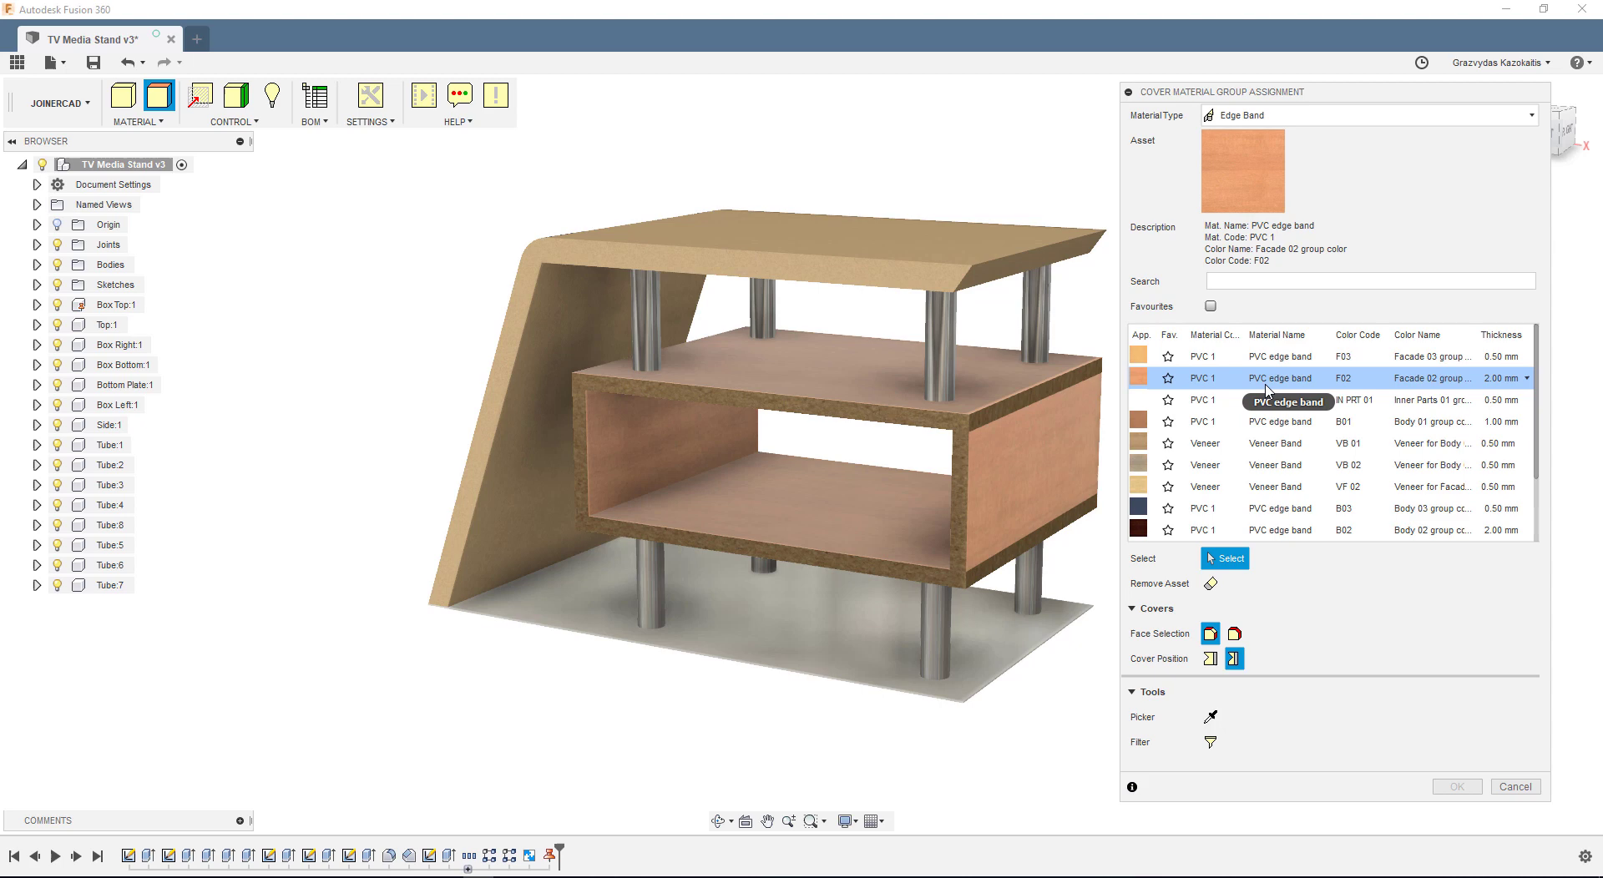
click(1519, 380)
click(1502, 421)
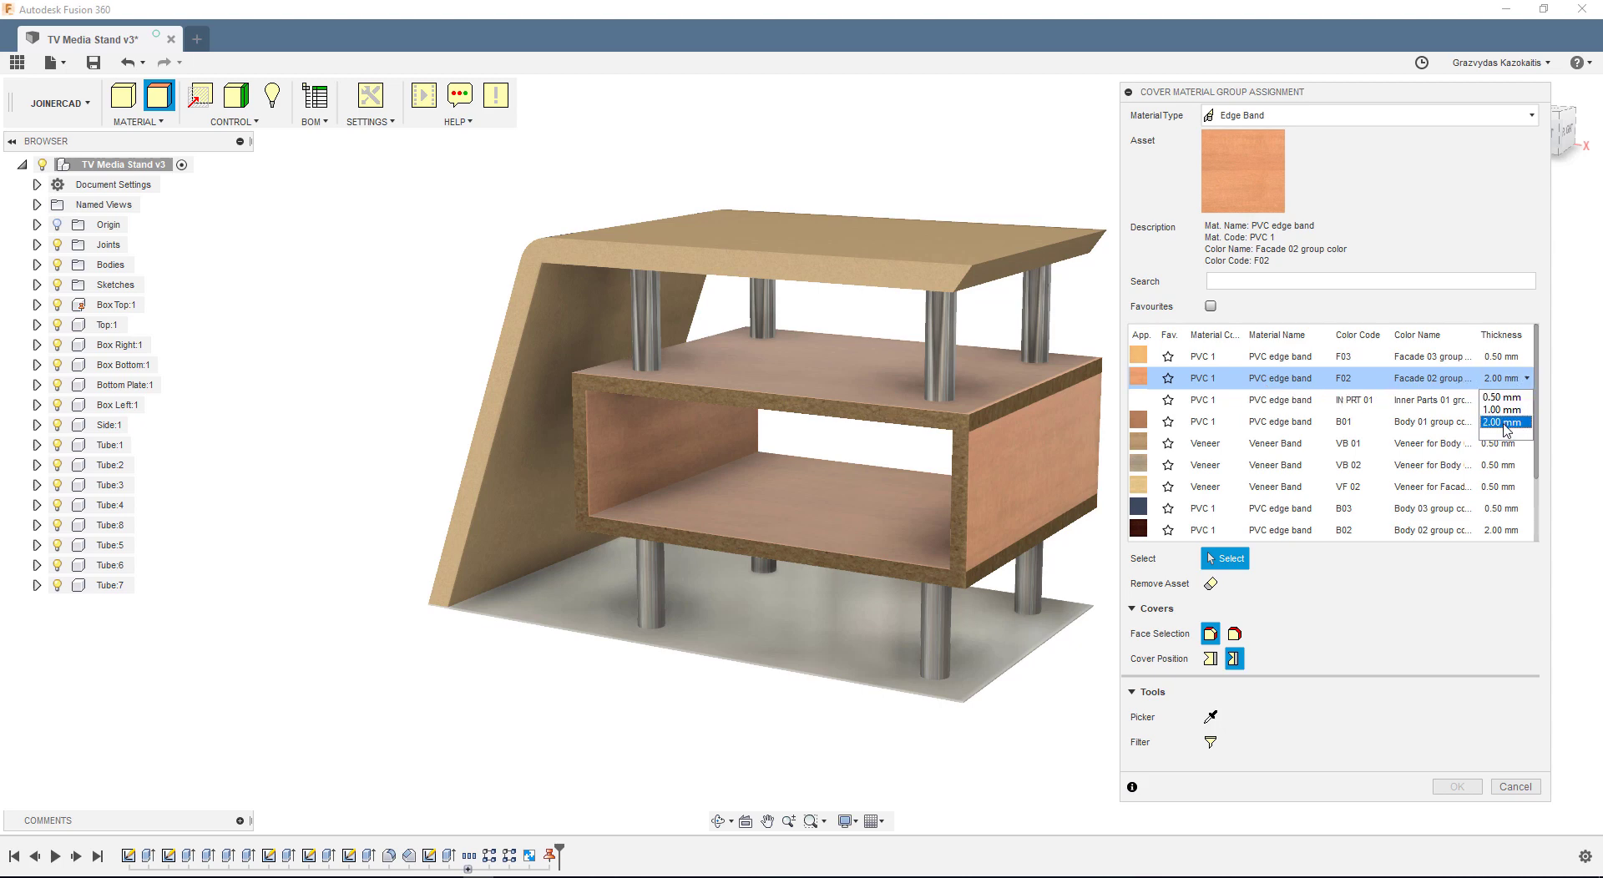
click(1487, 424)
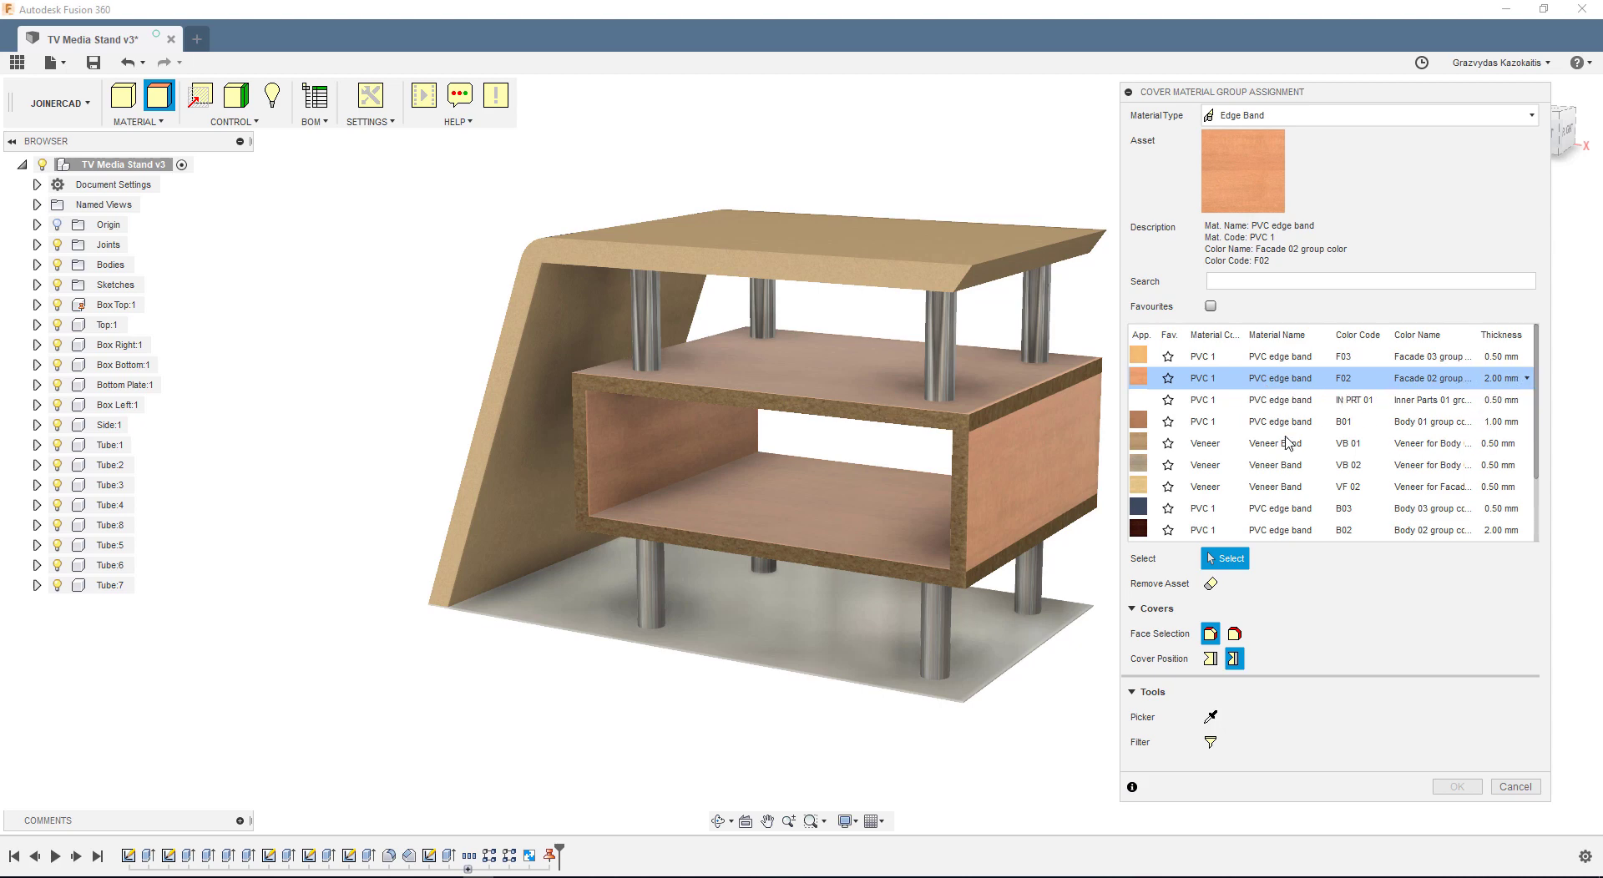
Select the box's top, lower, left and right front edge faces and apply the band.
click(1006, 414)
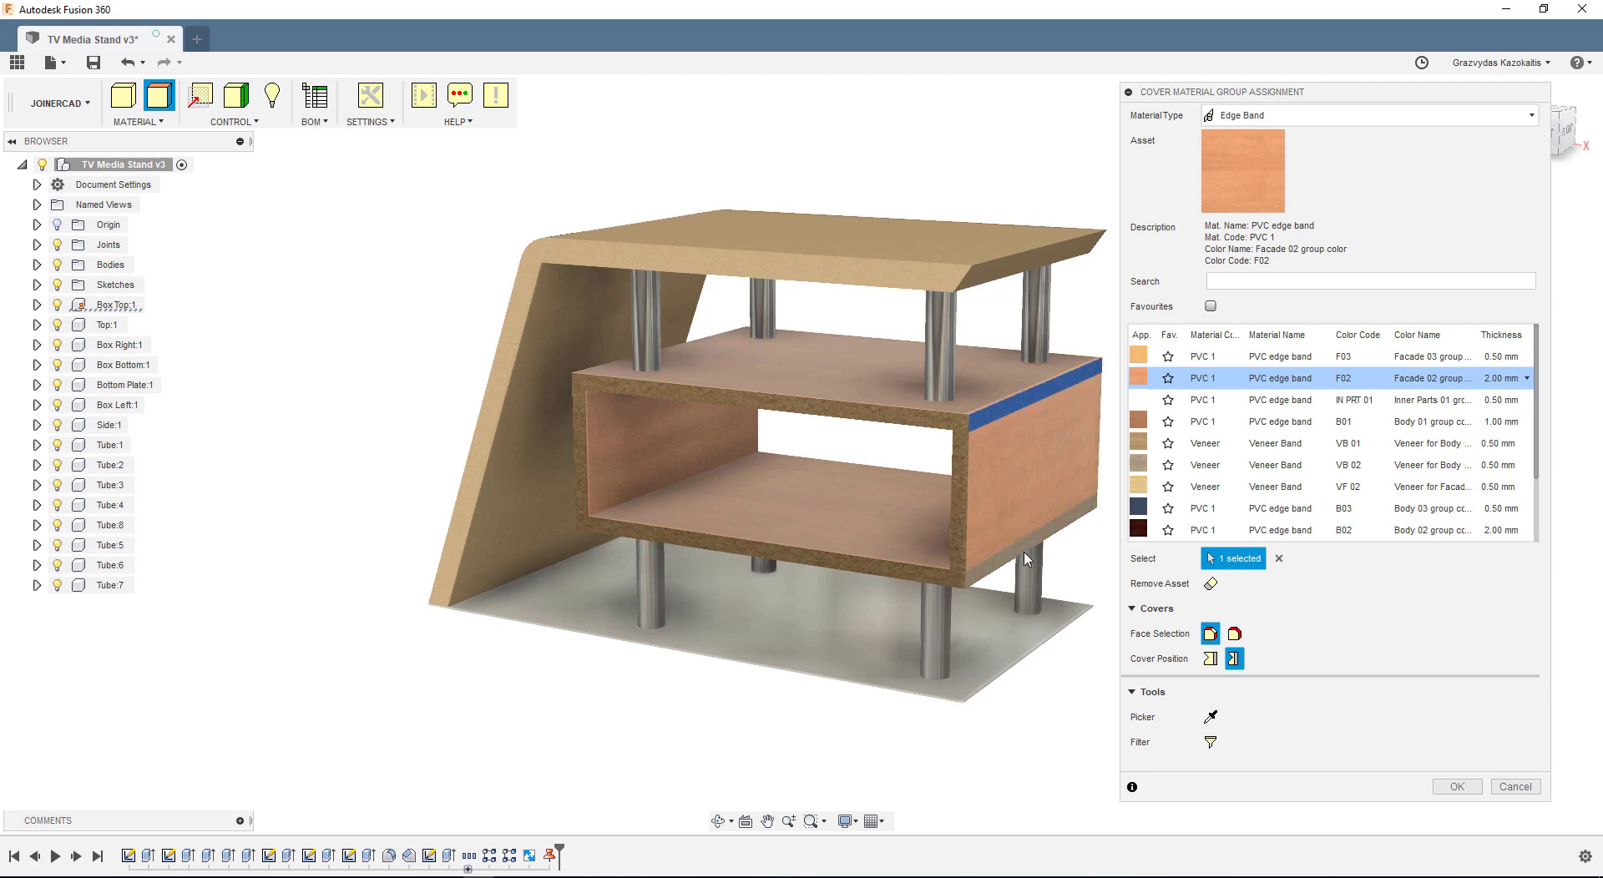
click(966, 576)
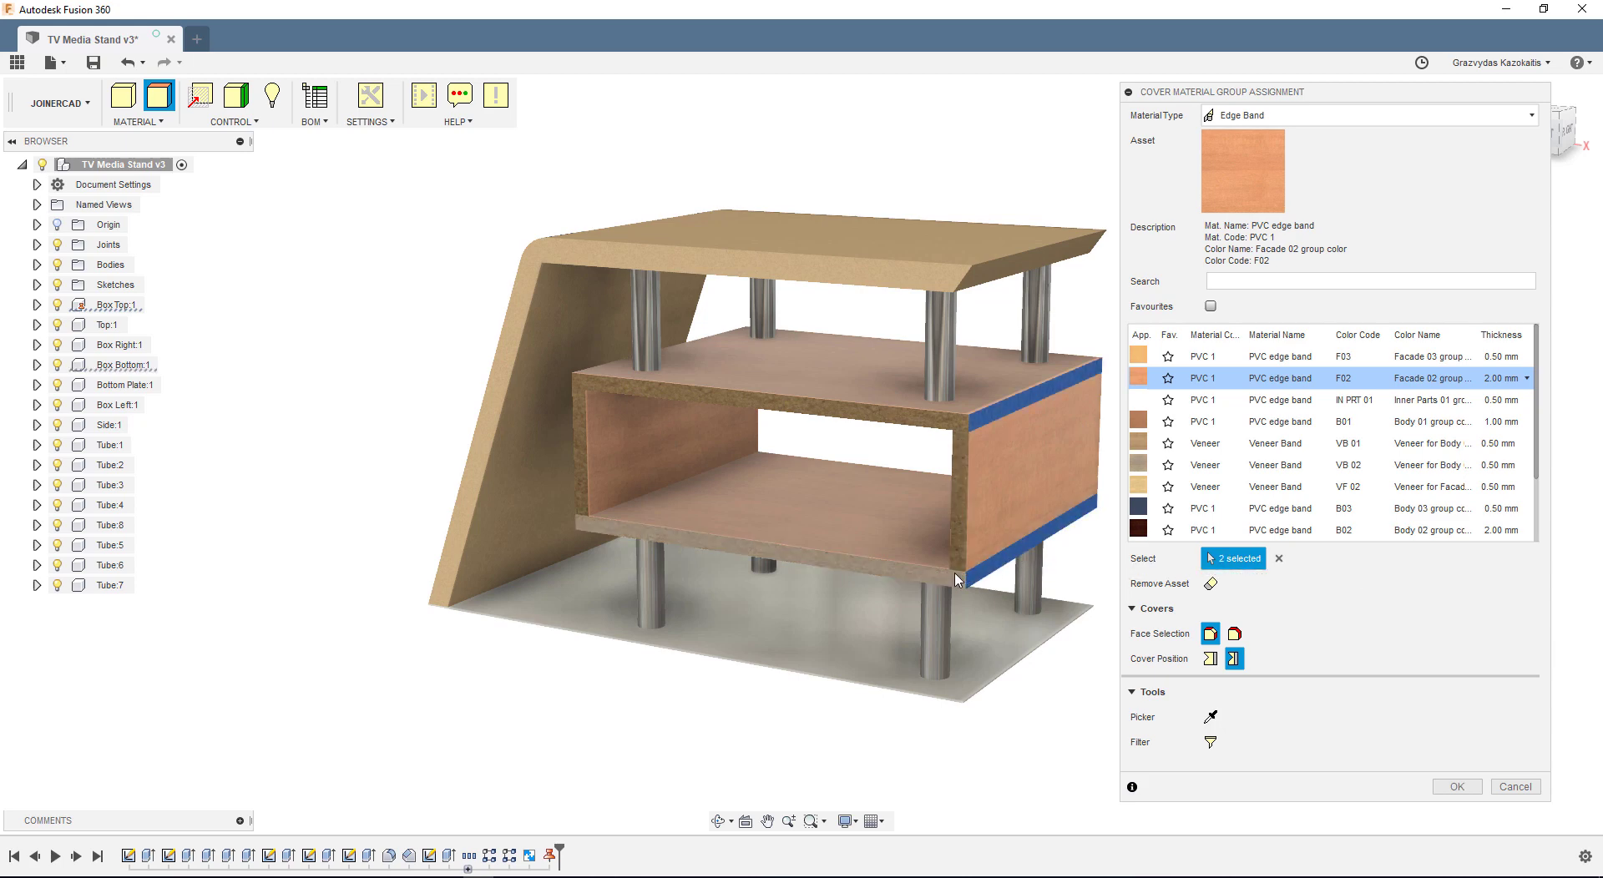
click(960, 567)
click(959, 517)
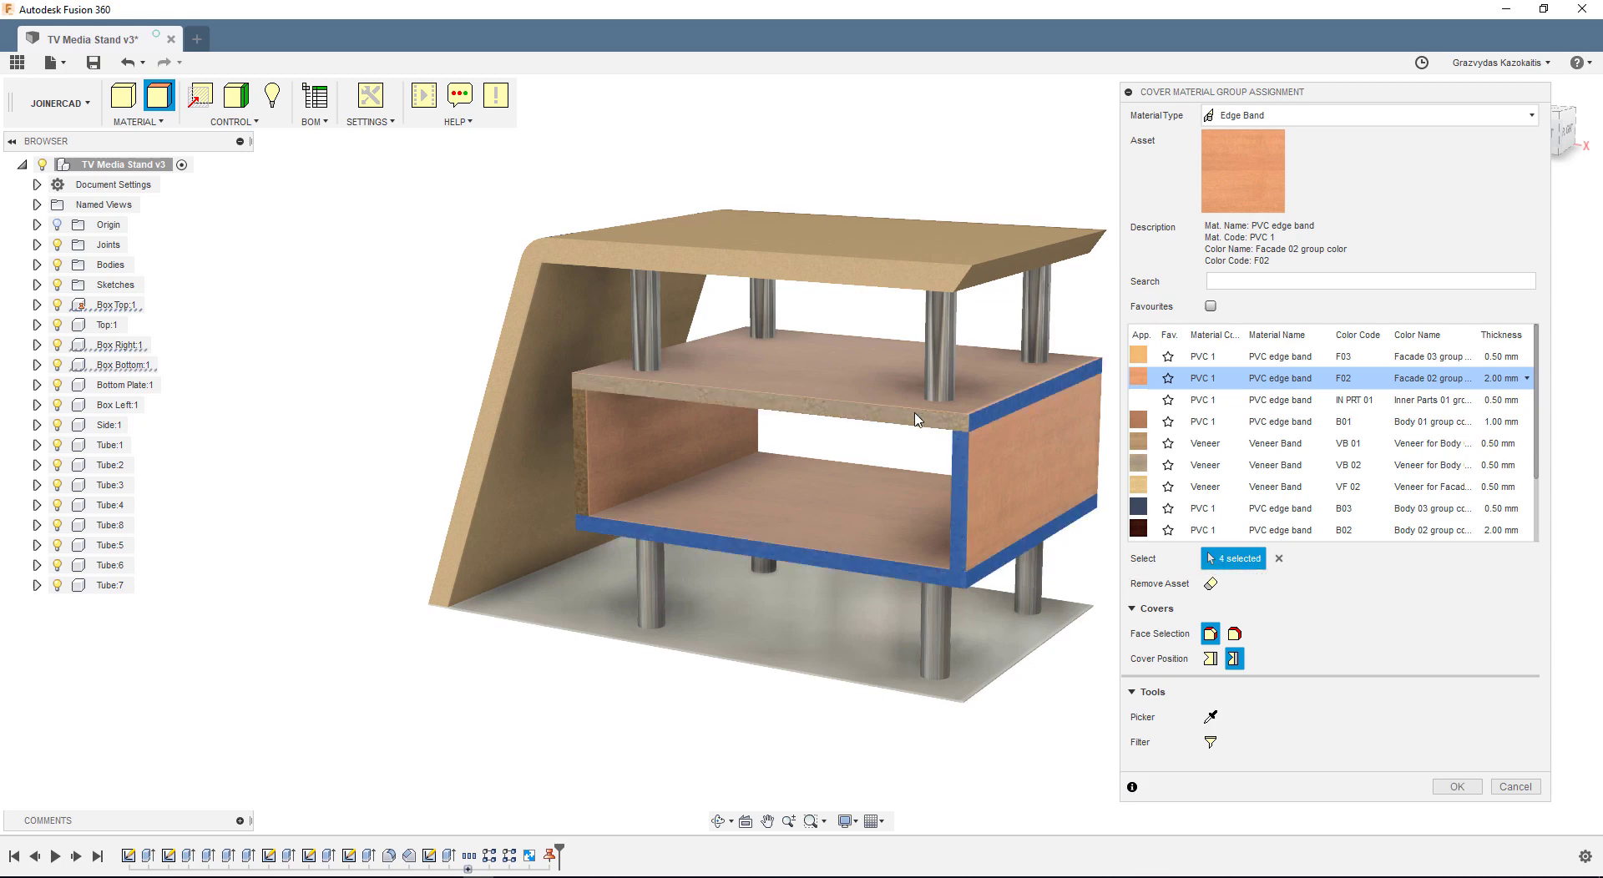
click(577, 424)
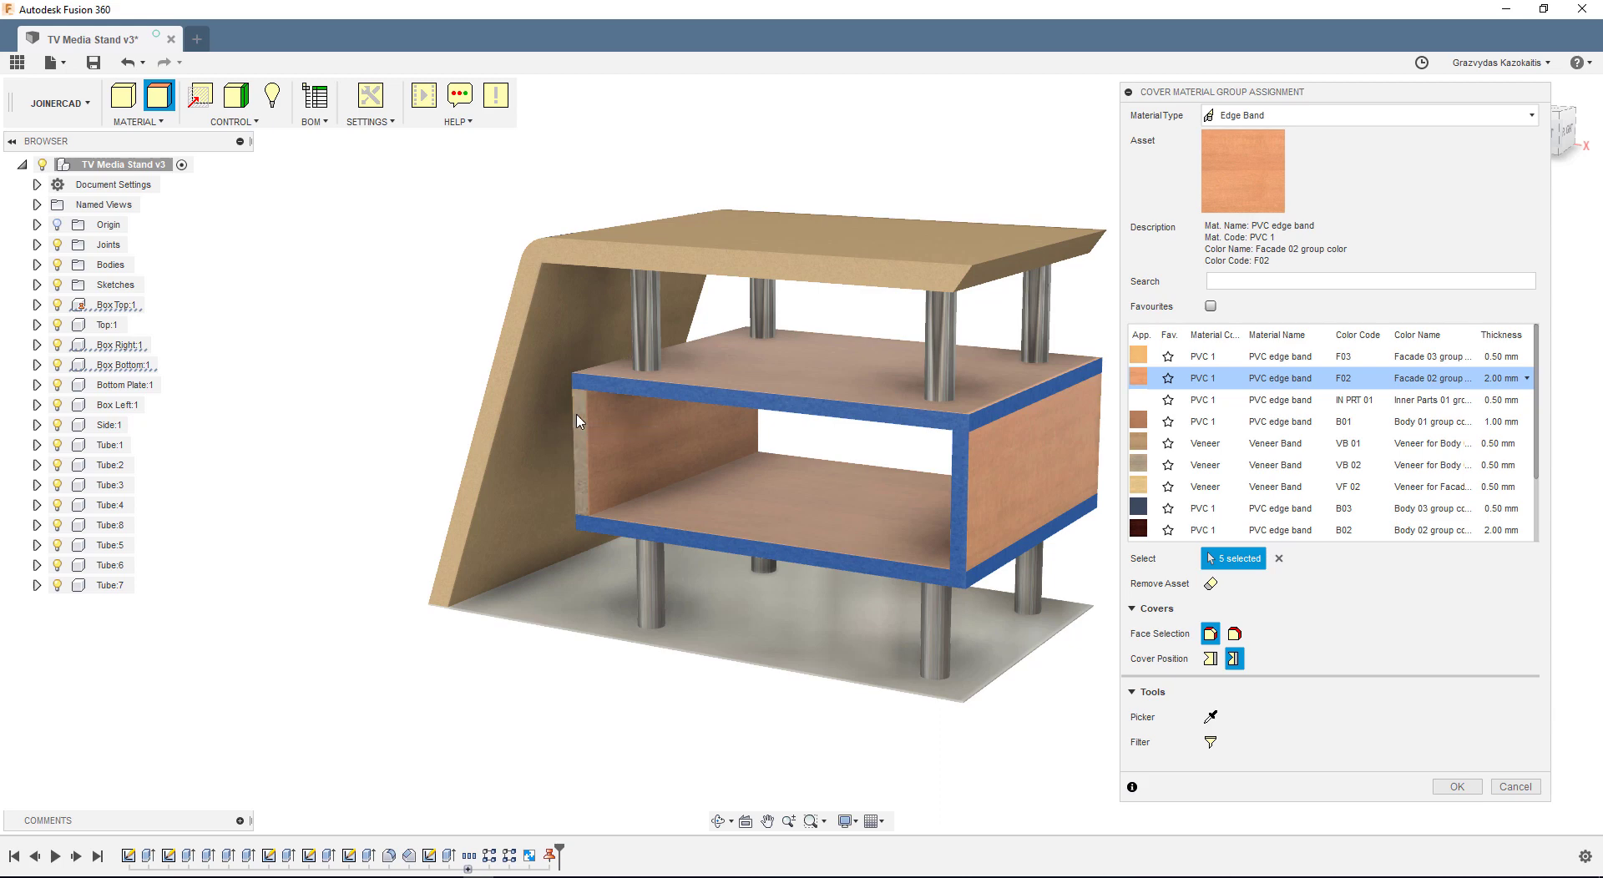
shift+middle_drag(583, 443, 649, 548)
click(650, 547)
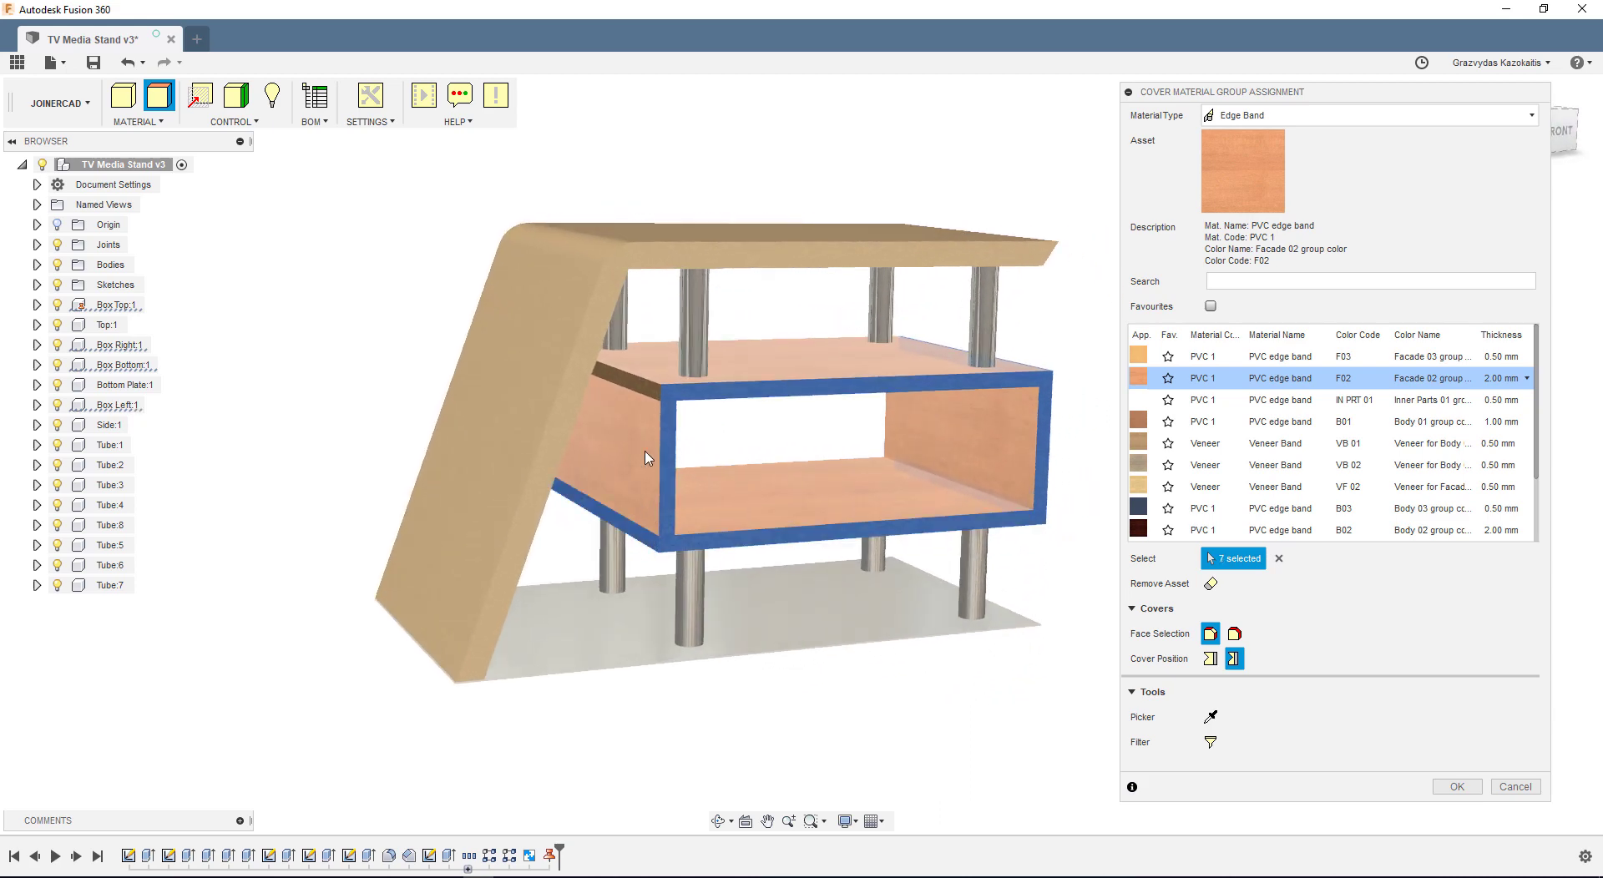
click(653, 401)
shift+middle_drag(905, 645, 994, 659)
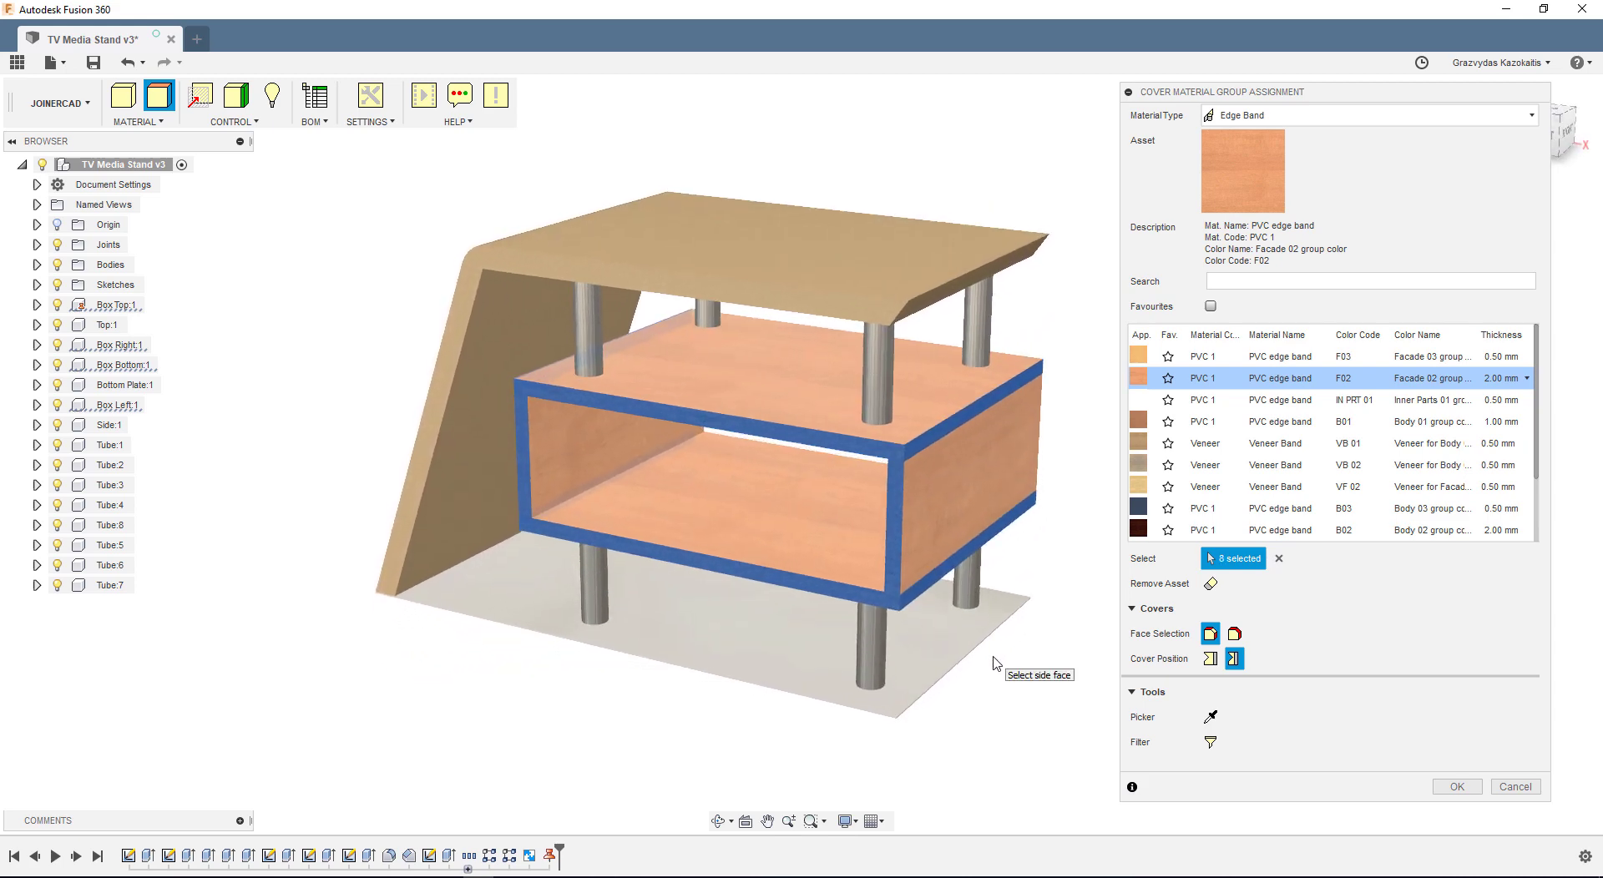
click(1471, 788)
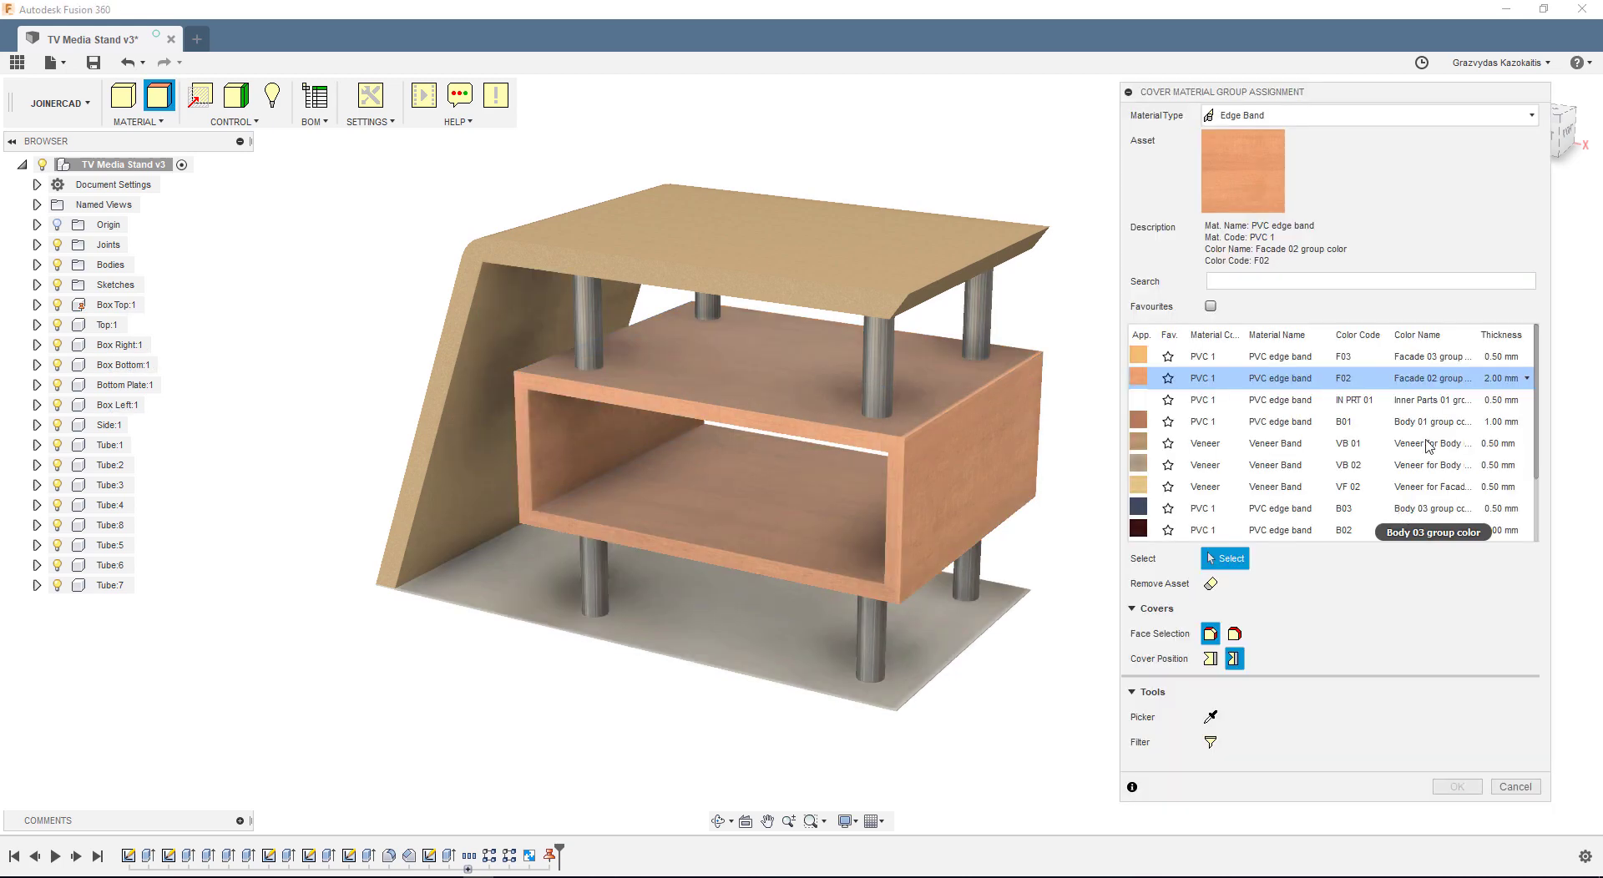
Apply HPL F02 veneer to the tabletop's top face and the side panel's inner and outer faces.
click(1530, 119)
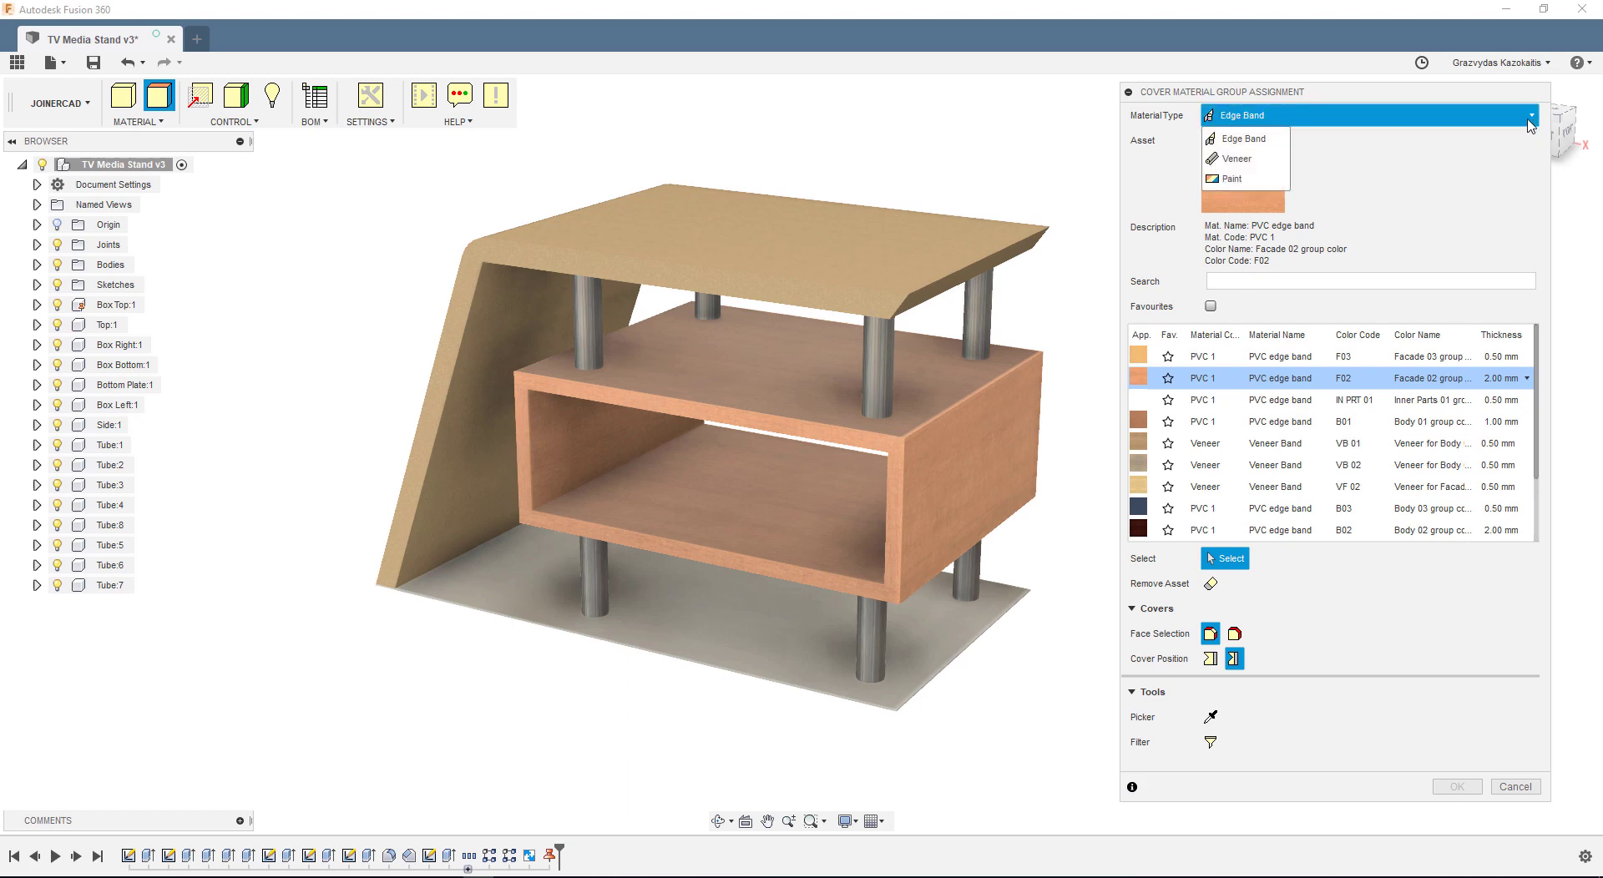
click(1236, 160)
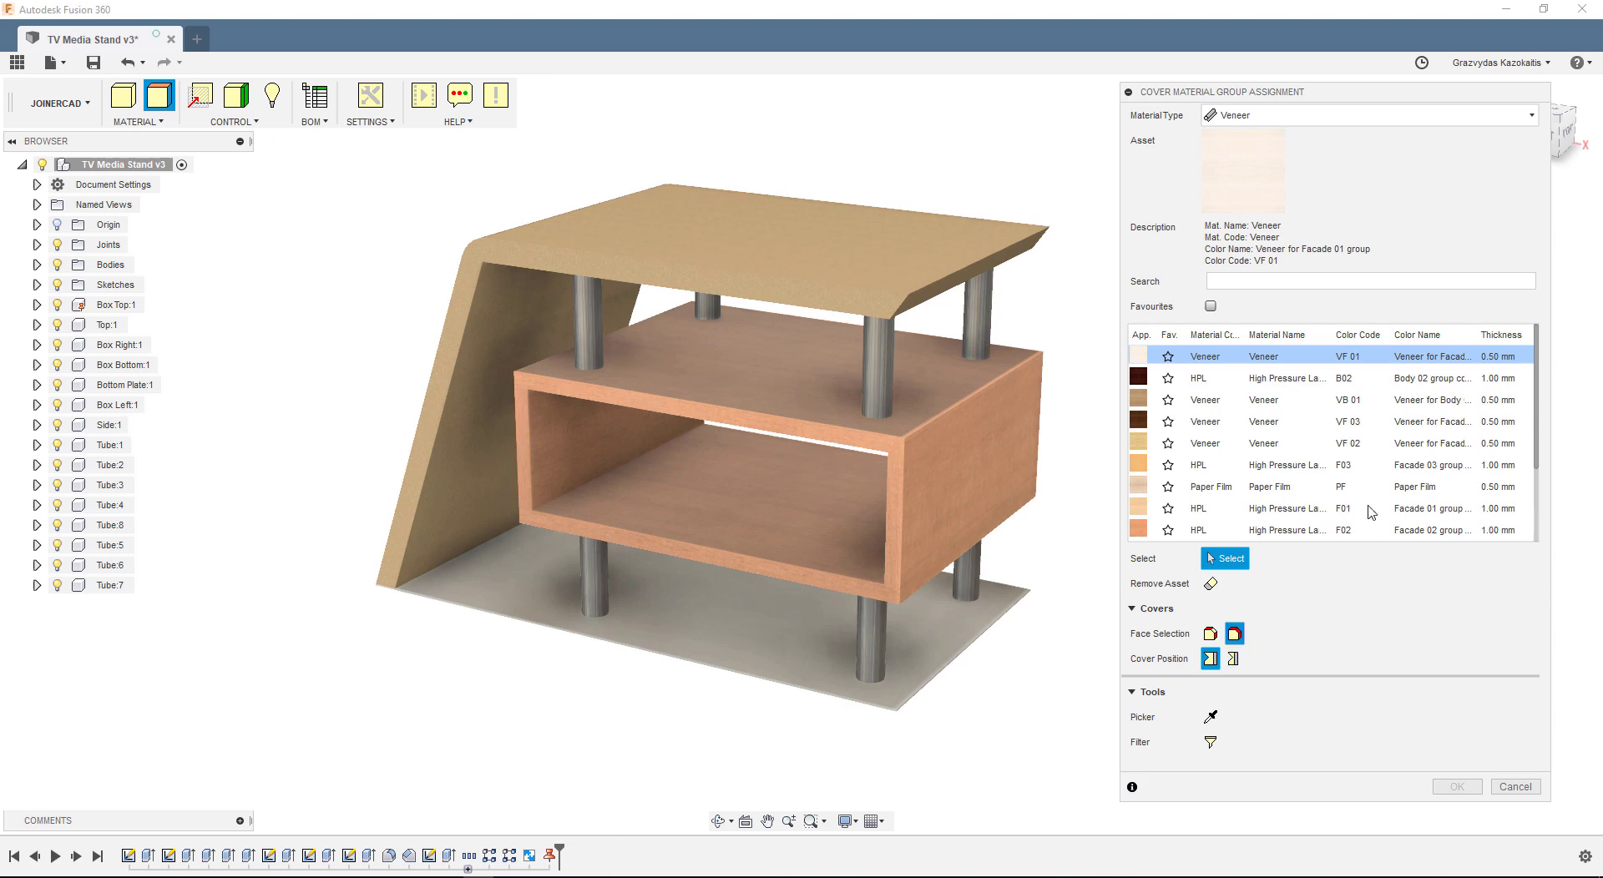
click(1305, 532)
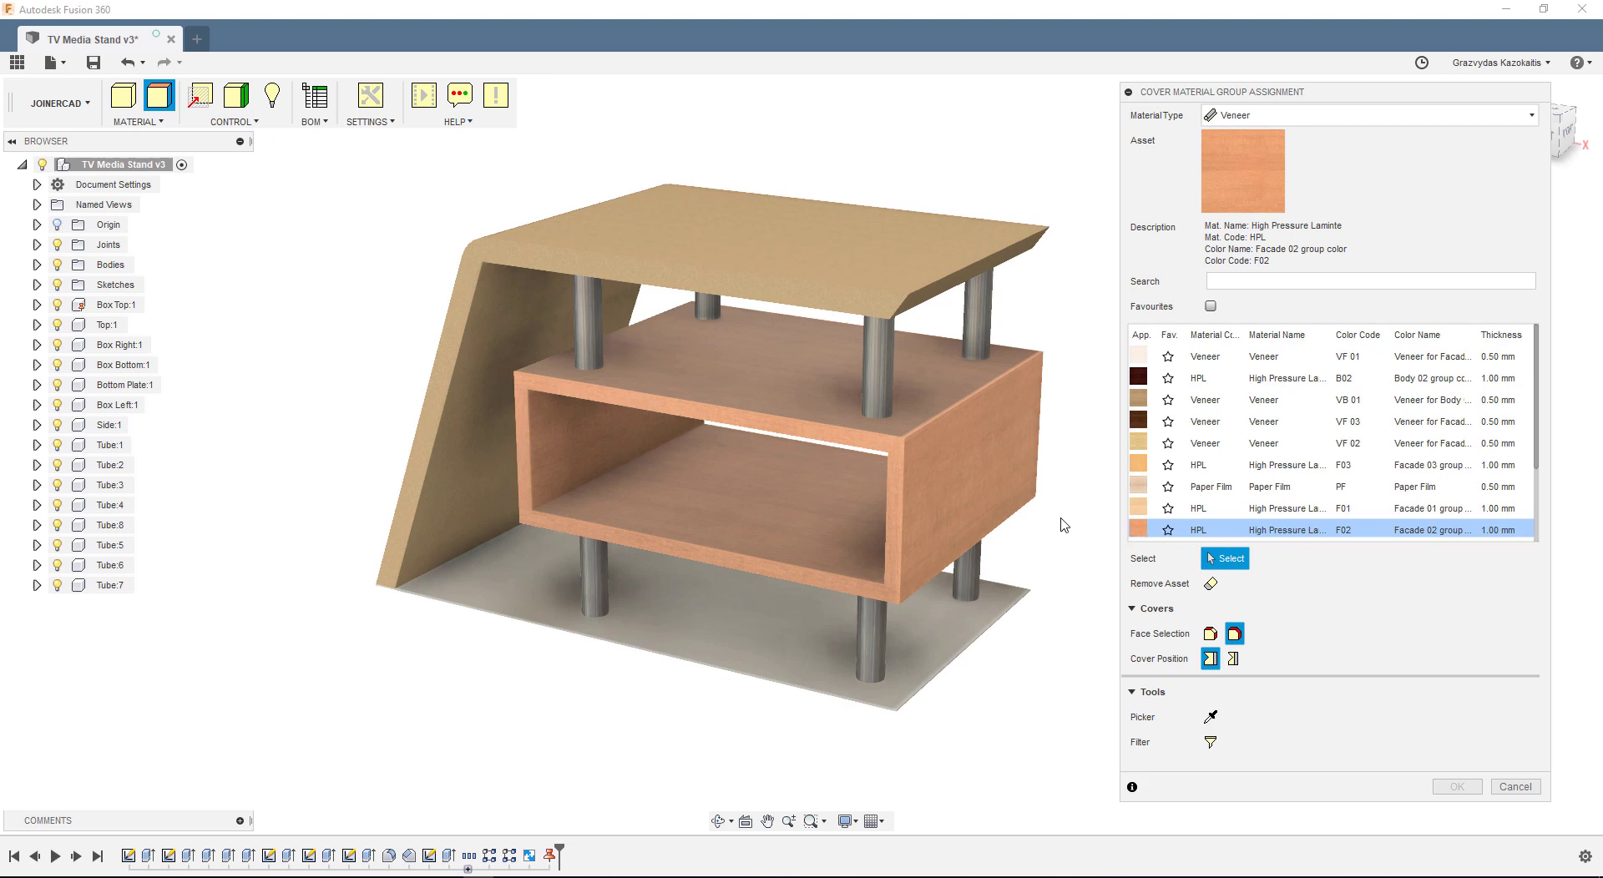
click(865, 251)
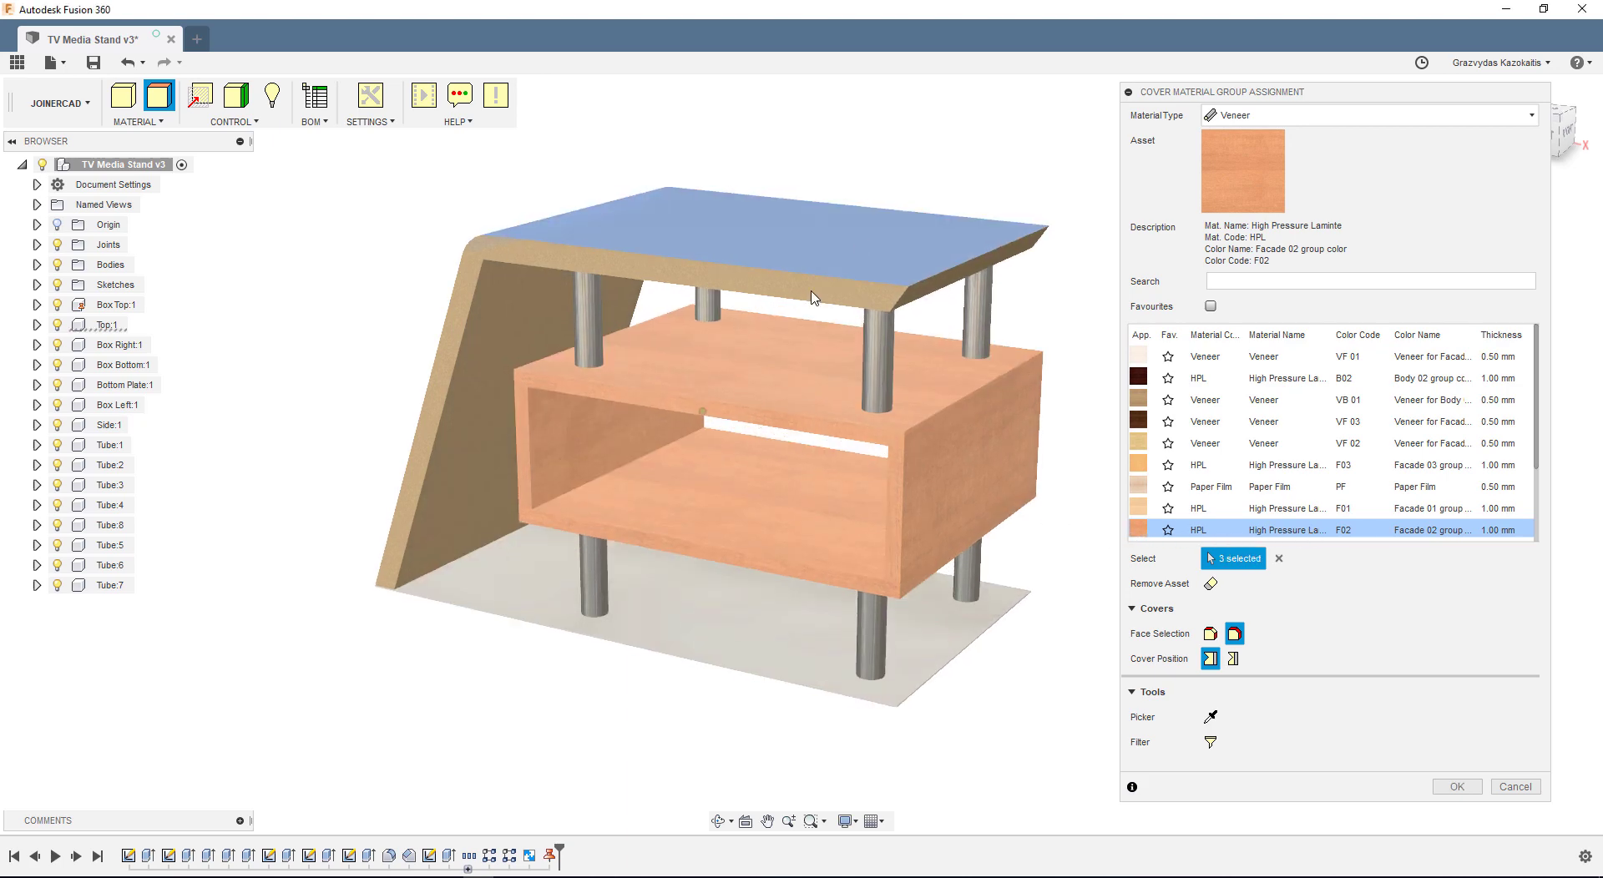
shift+middle_drag(815, 300, 801, 297)
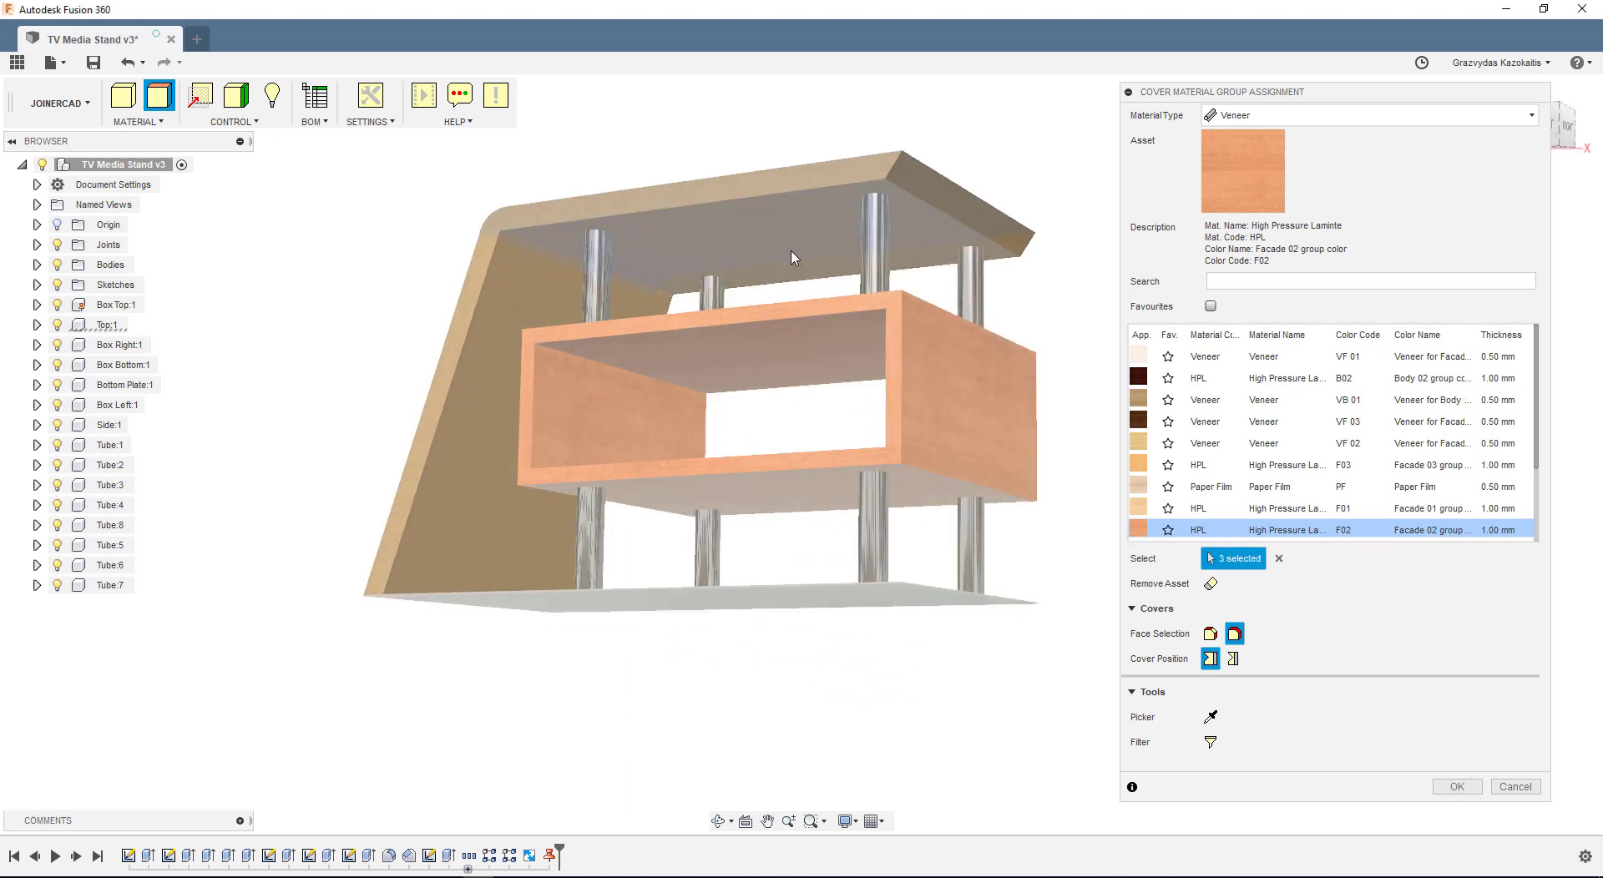
click(545, 277)
shift+middle_drag(545, 277, 538, 333)
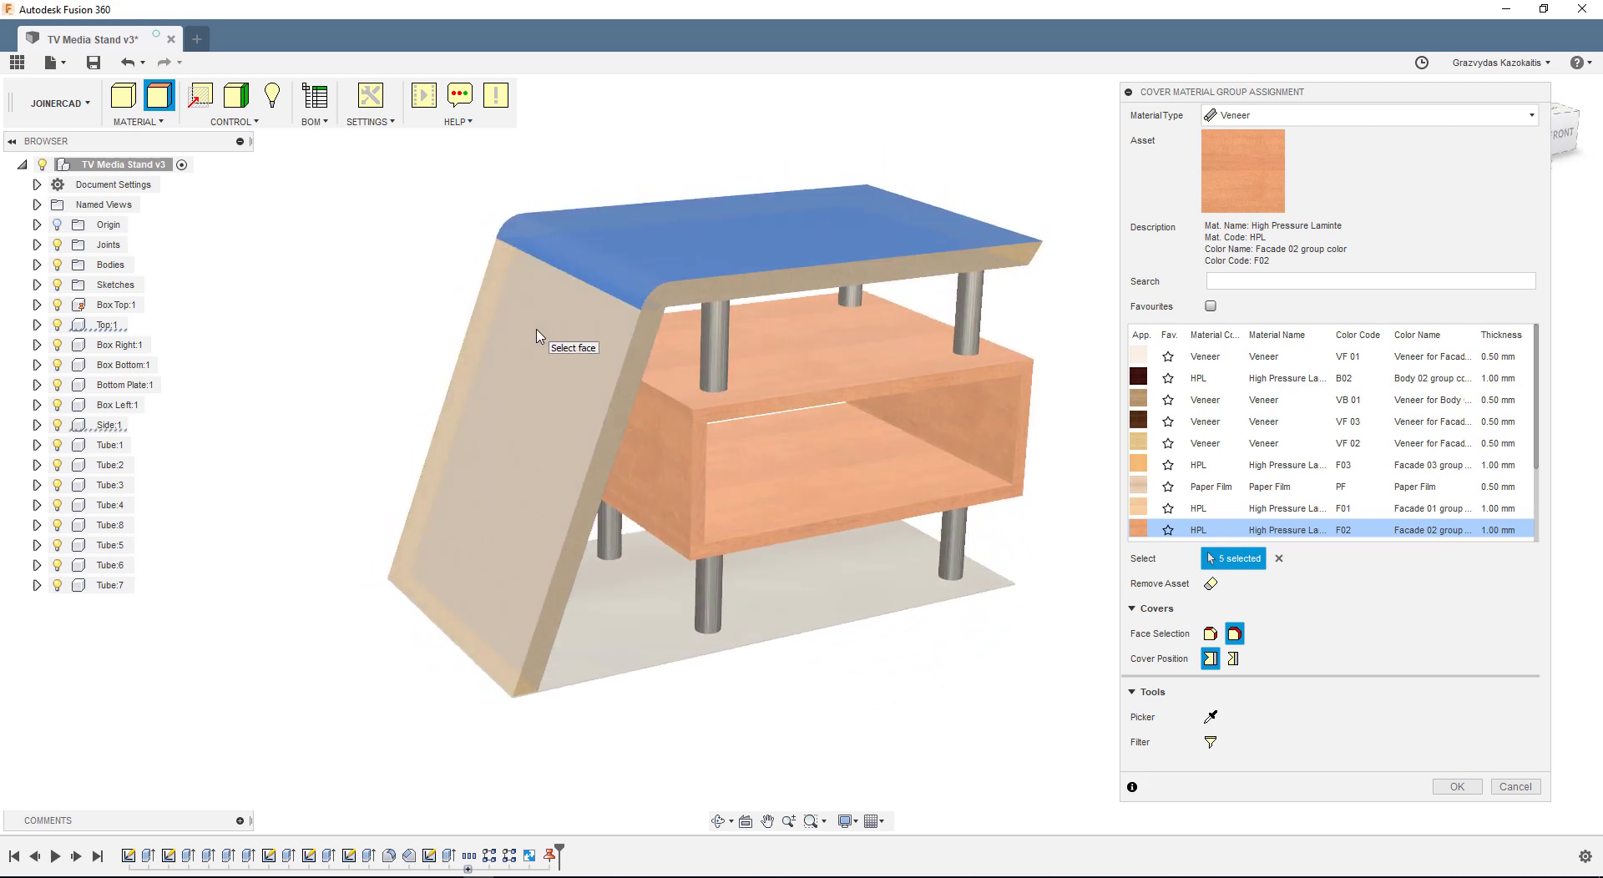
click(540, 340)
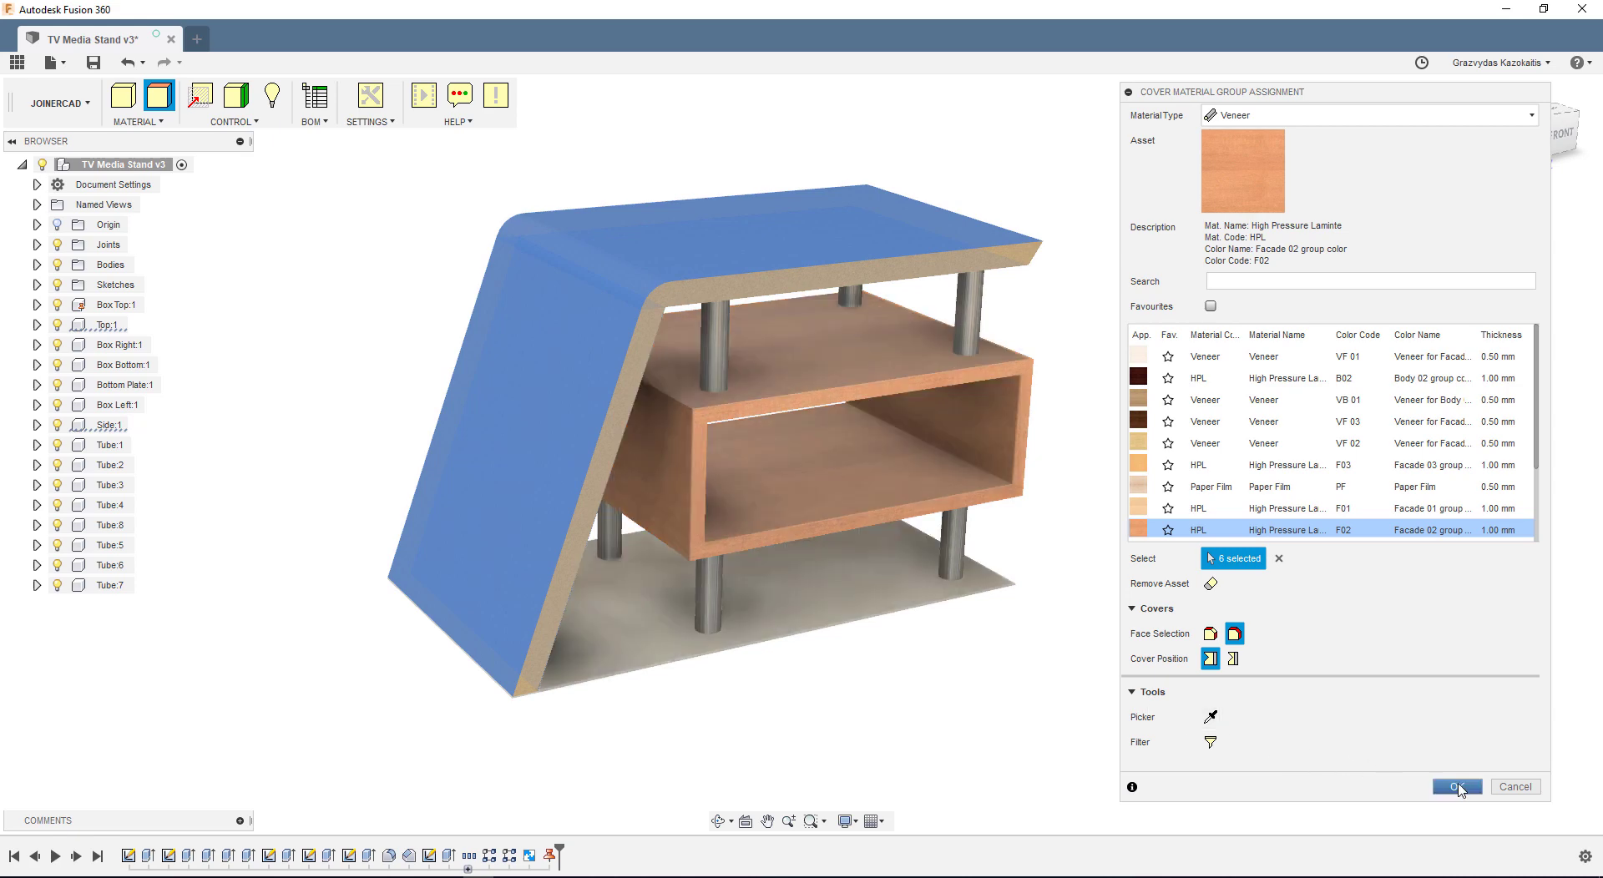
click(1457, 787)
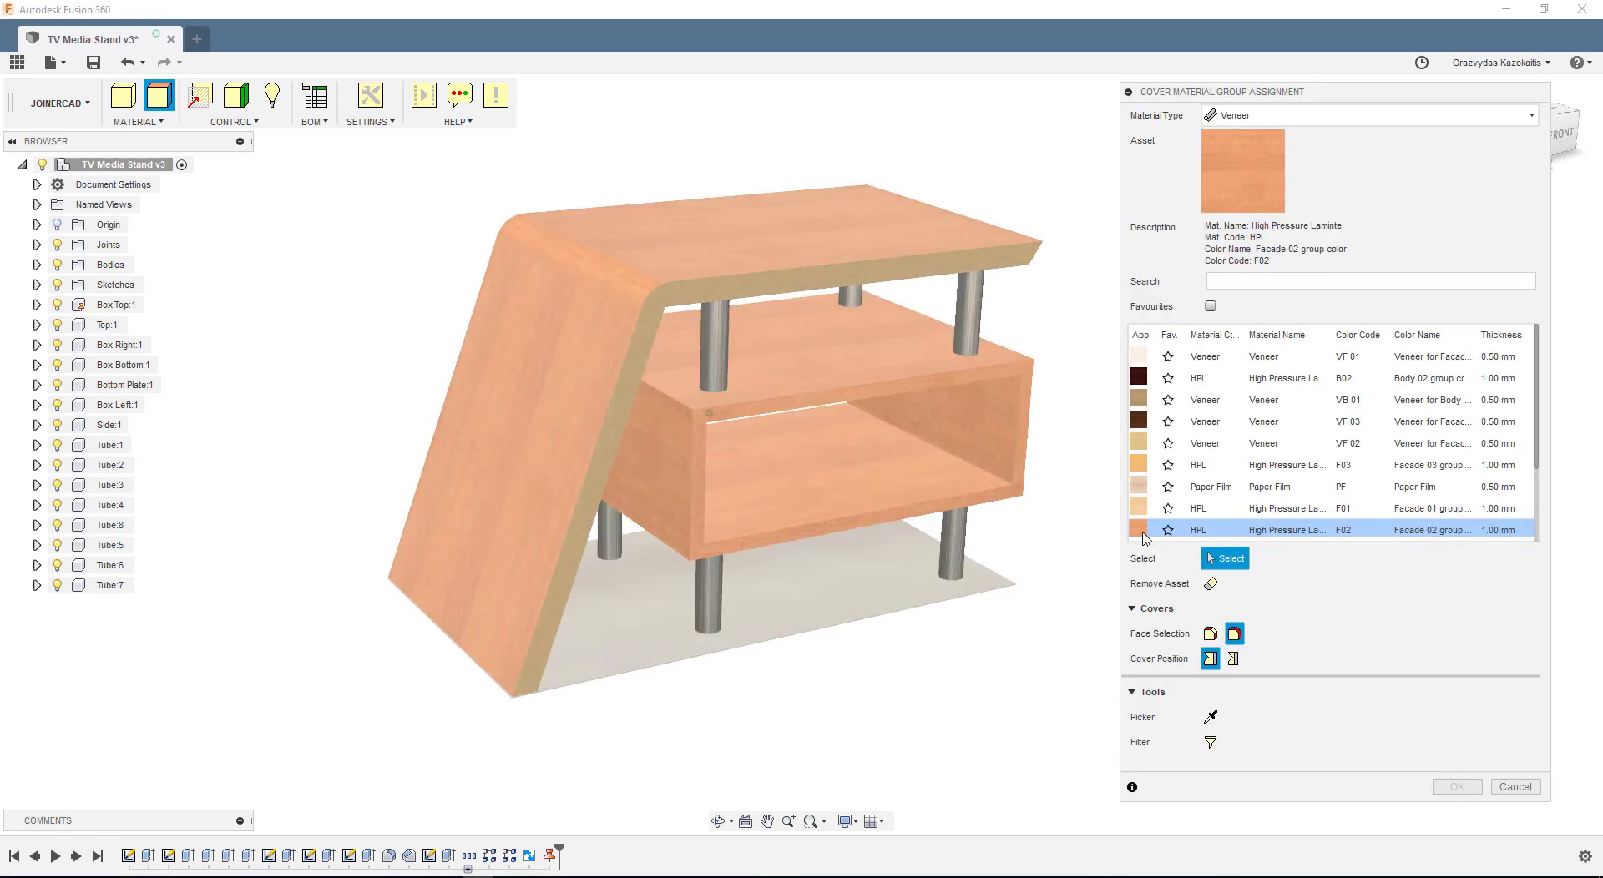
mouse_move(1565, 134)
mouse_down()
mouse_move(1434, 143)
mouse_move(1324, 125)
mouse_up()
Switch back to Edge Band and band the tabletop's front and right edges and the side panel's front edge.
click(1326, 116)
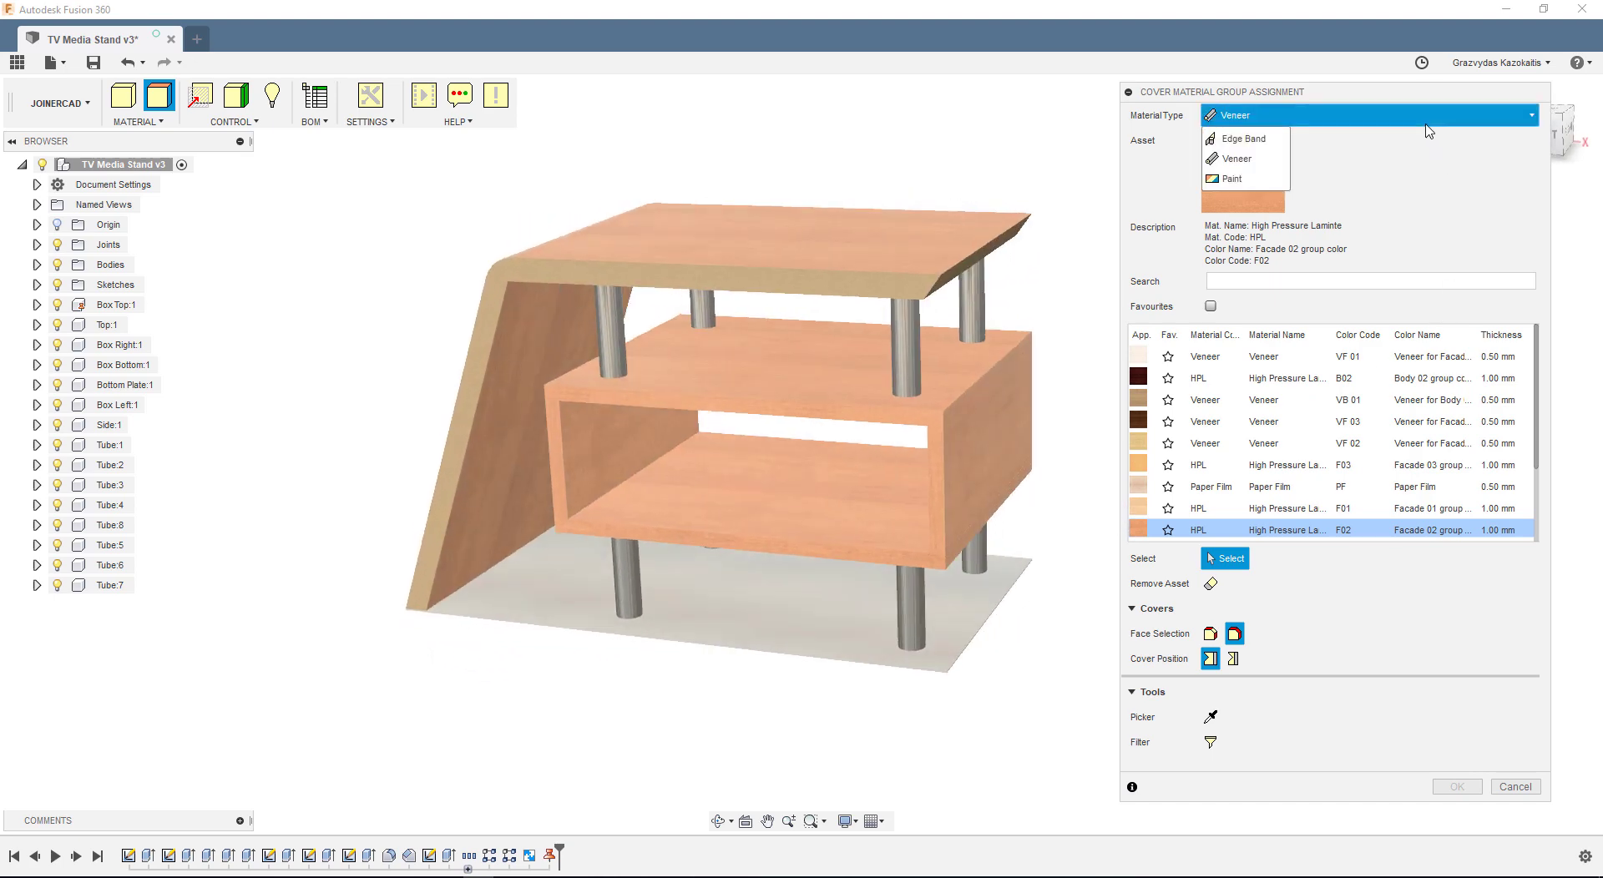
click(1252, 139)
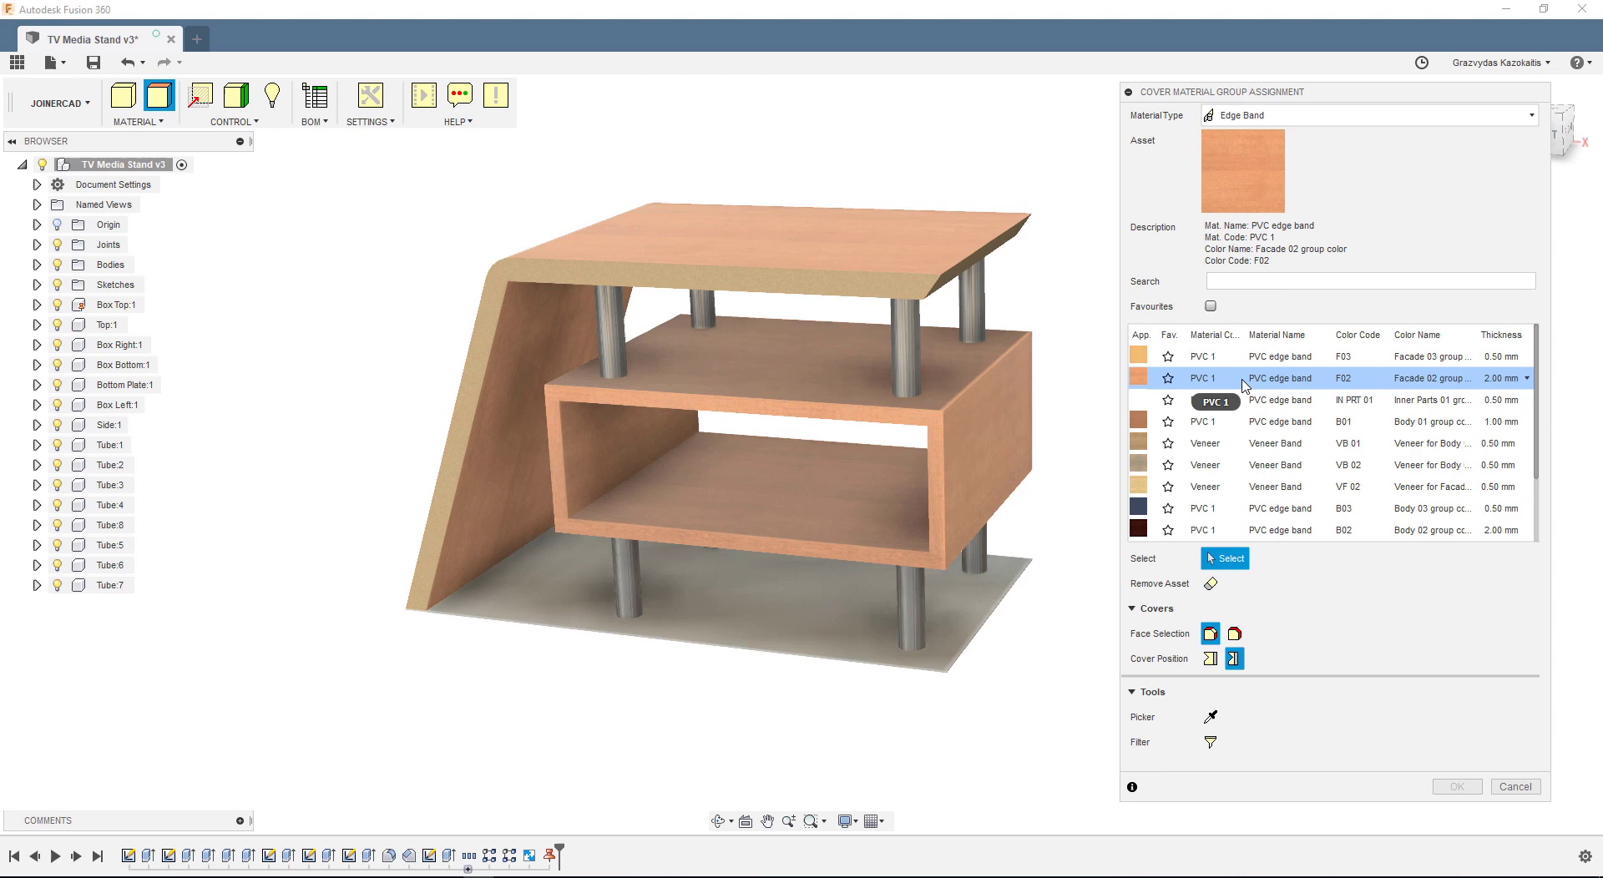
click(821, 294)
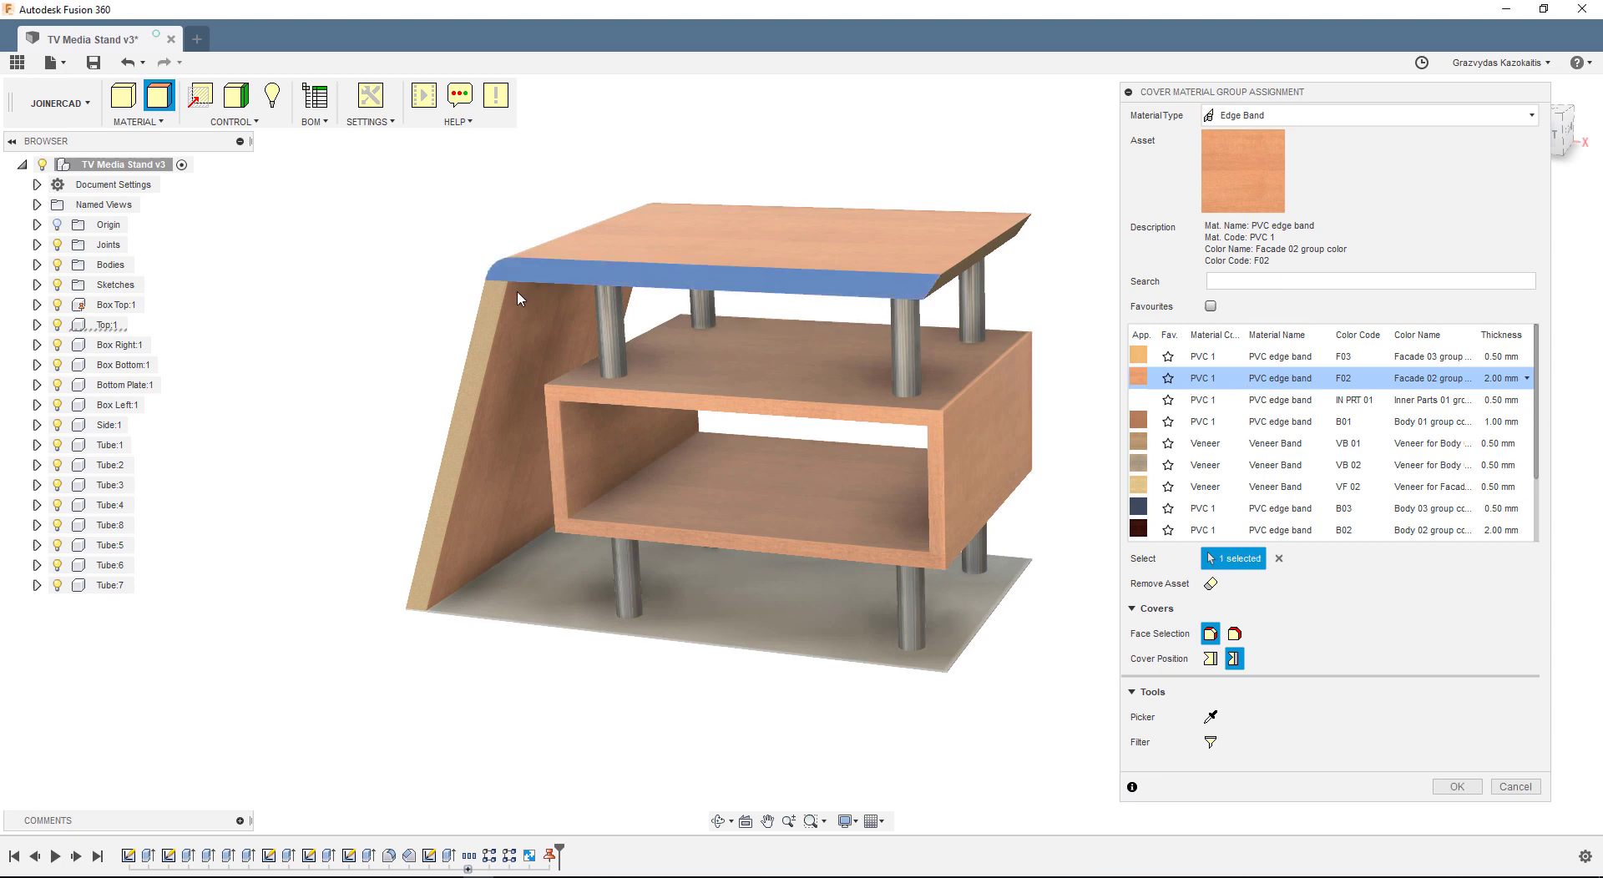
click(504, 305)
shift+middle_drag(1056, 308, 892, 255)
click(892, 252)
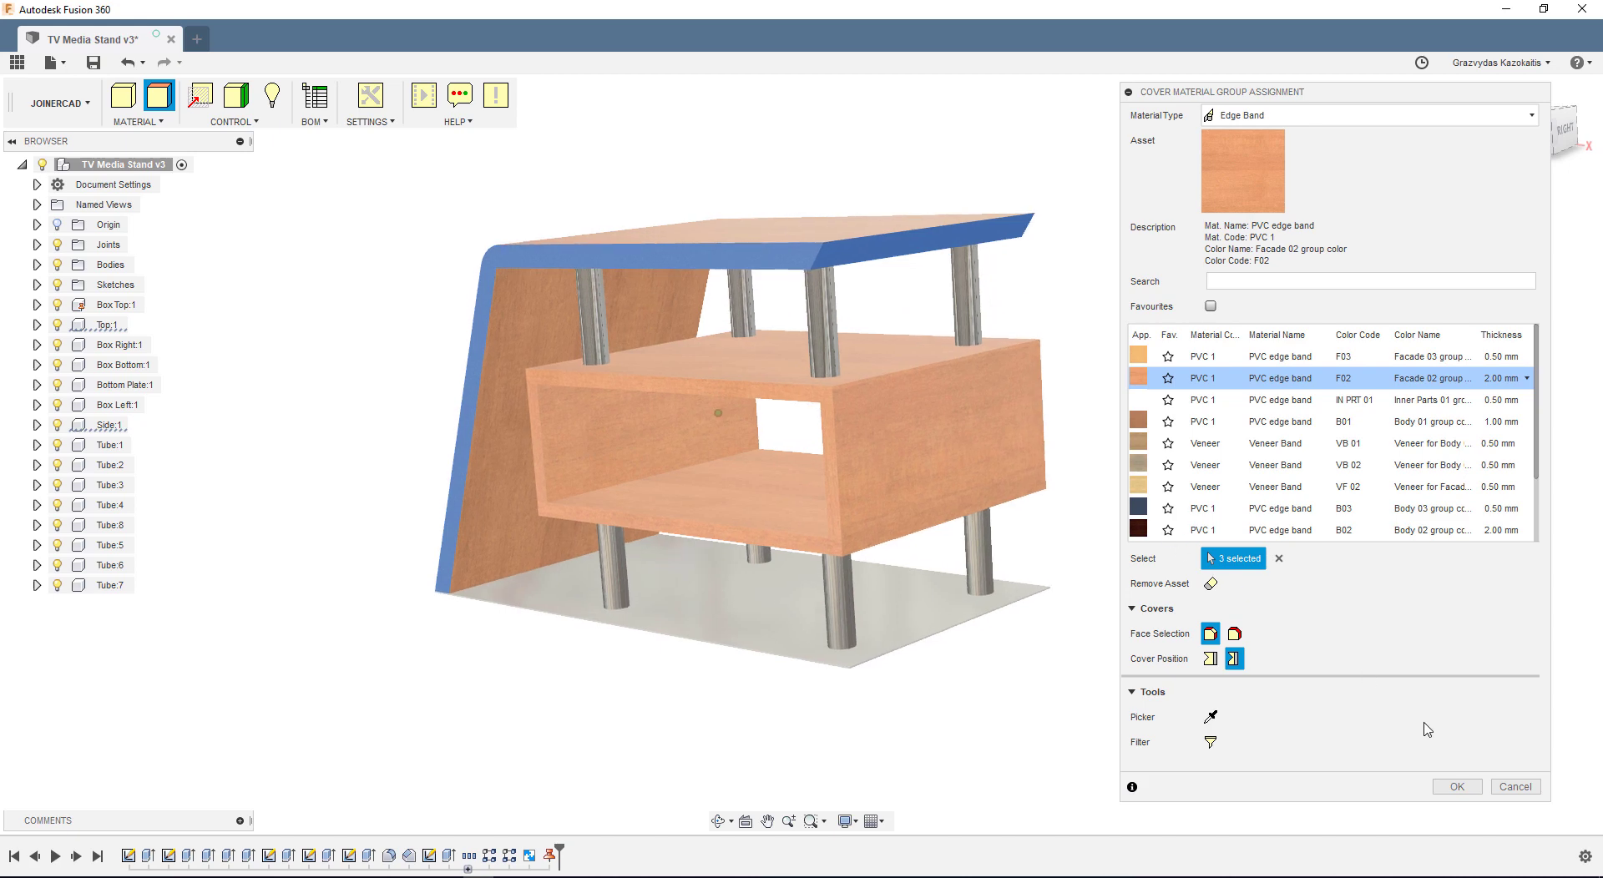
click(1457, 788)
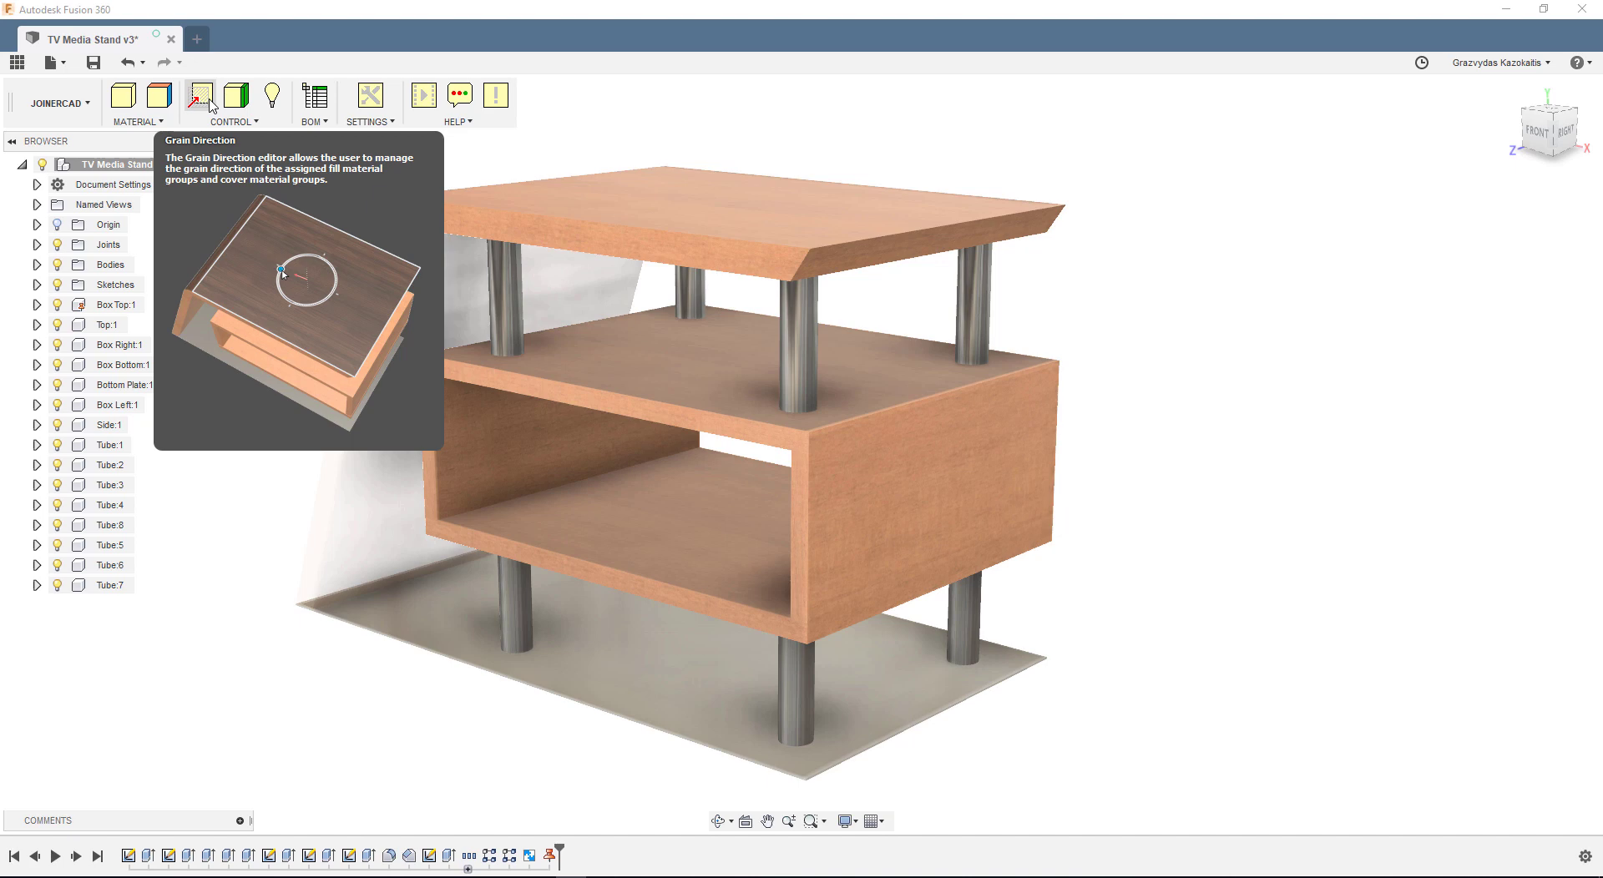
Rotate the box right panel's grain to 90° and close the Grain Direction editor.
click(210, 105)
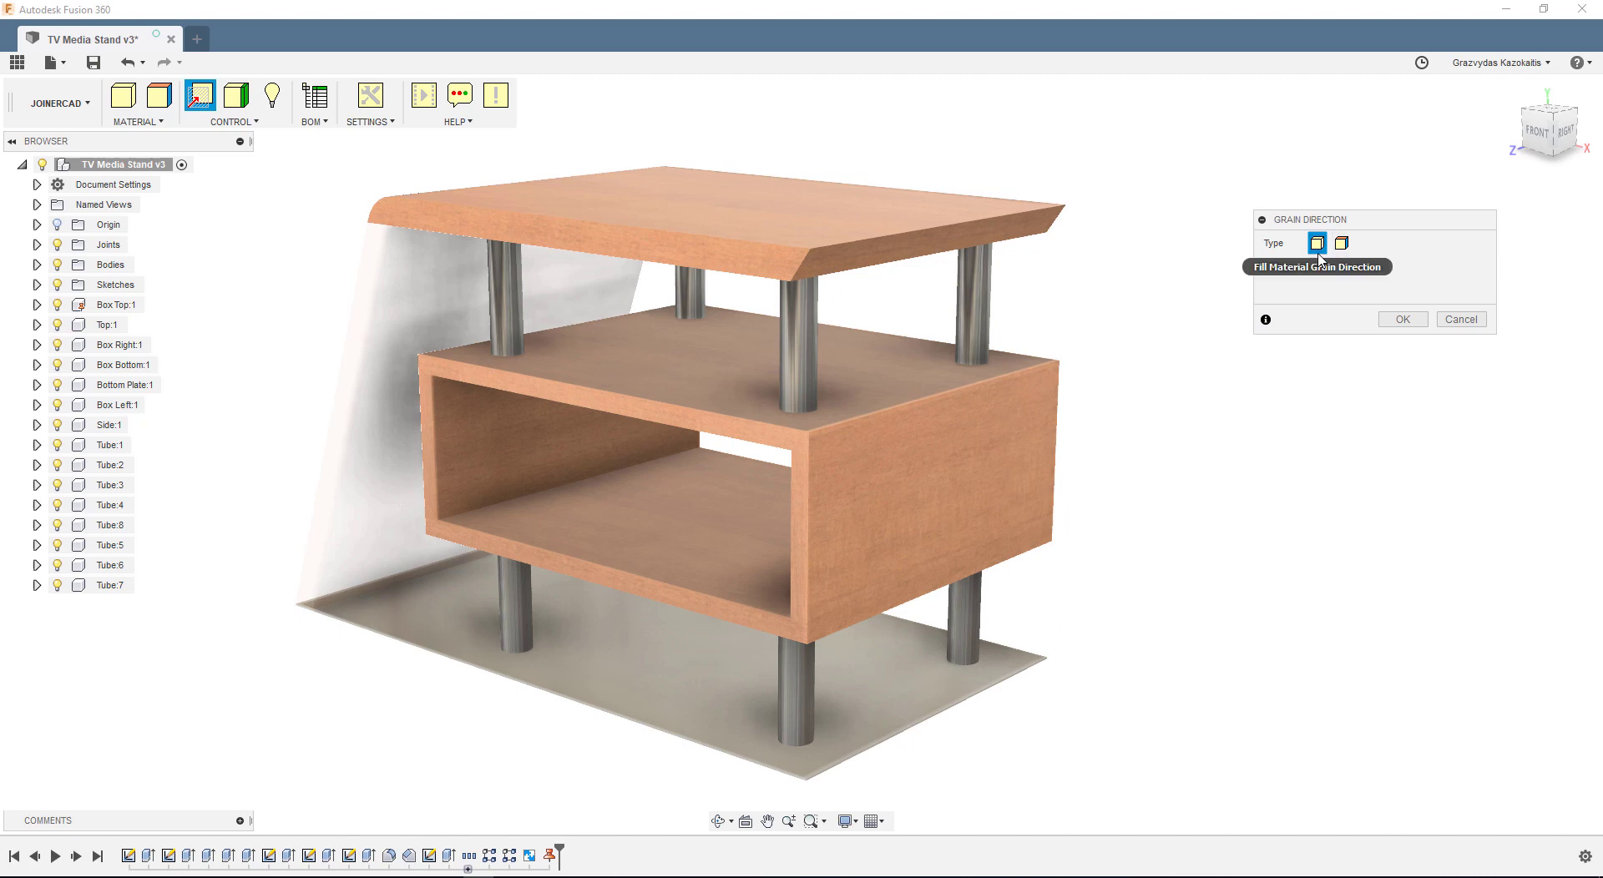
click(1029, 458)
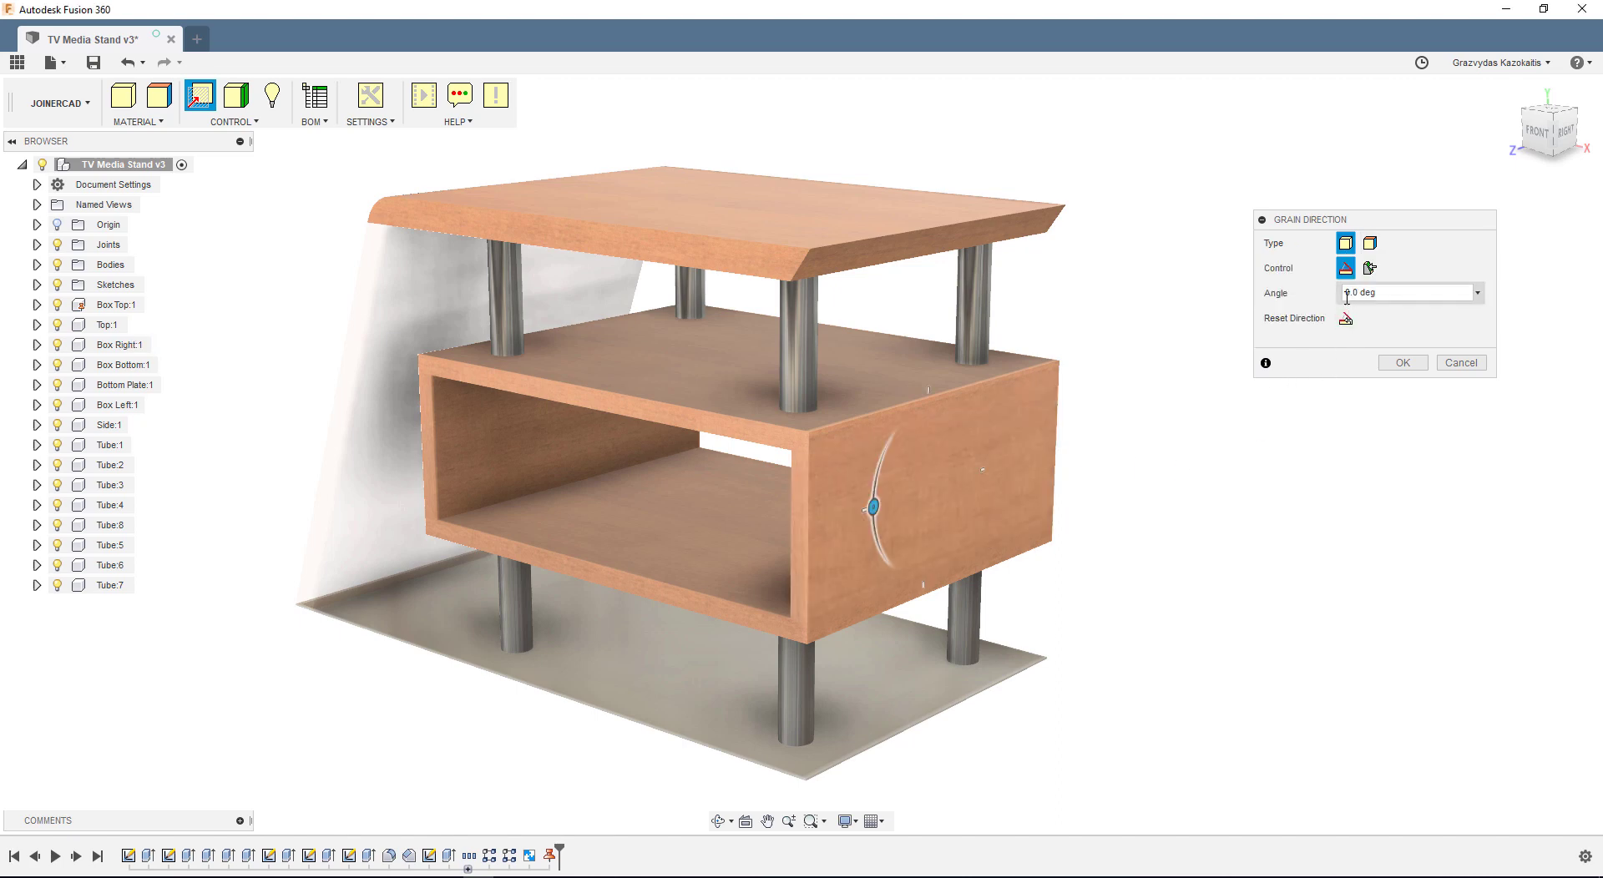
key(Return)
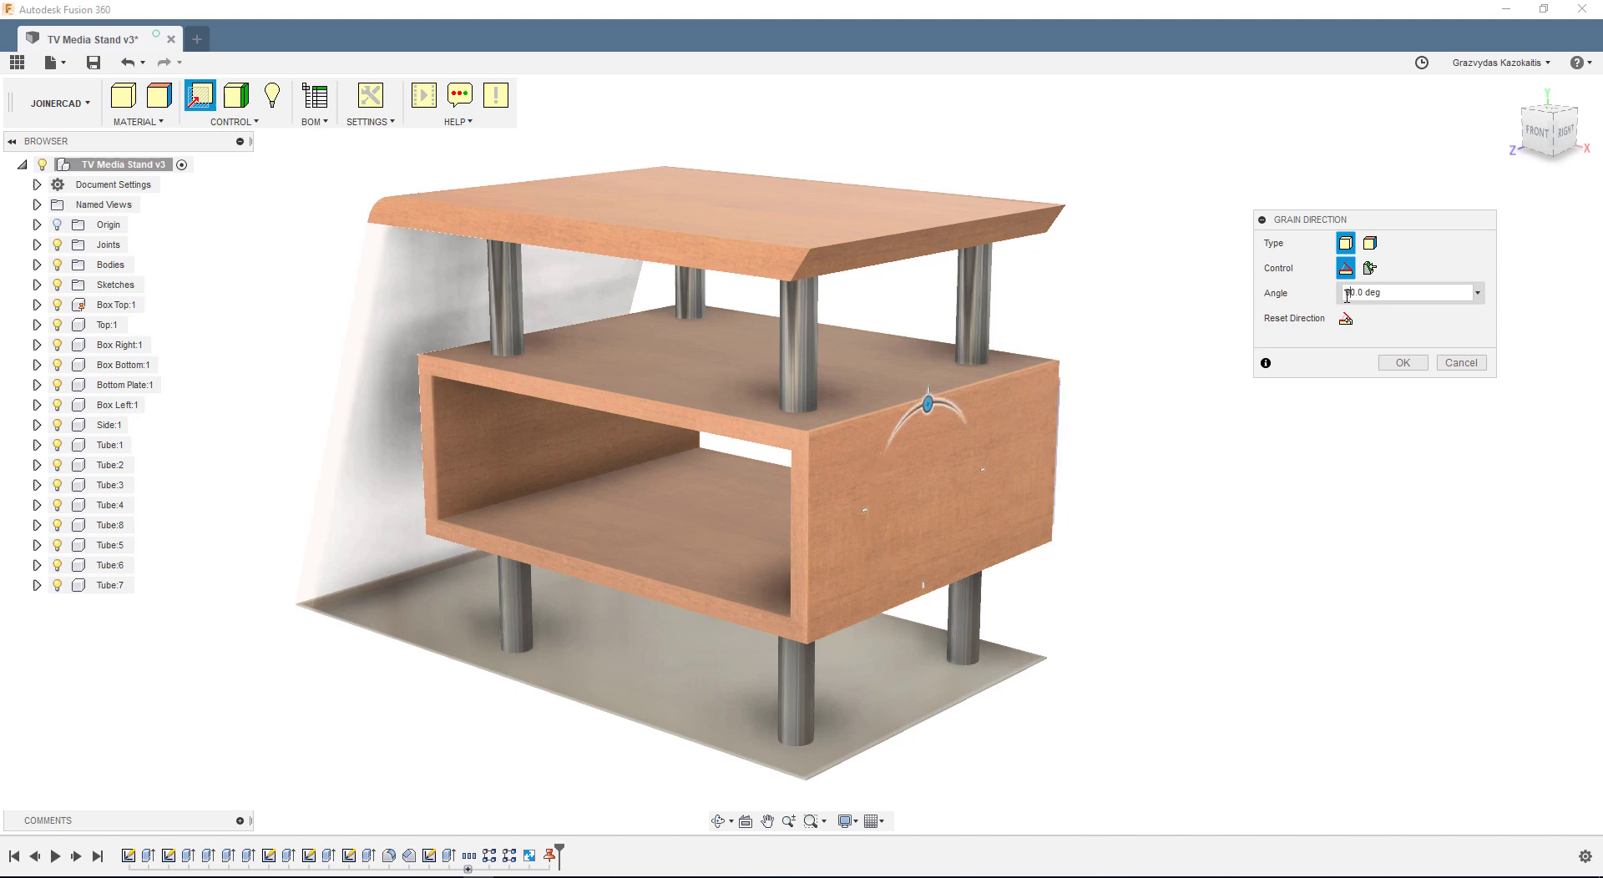
click(1400, 365)
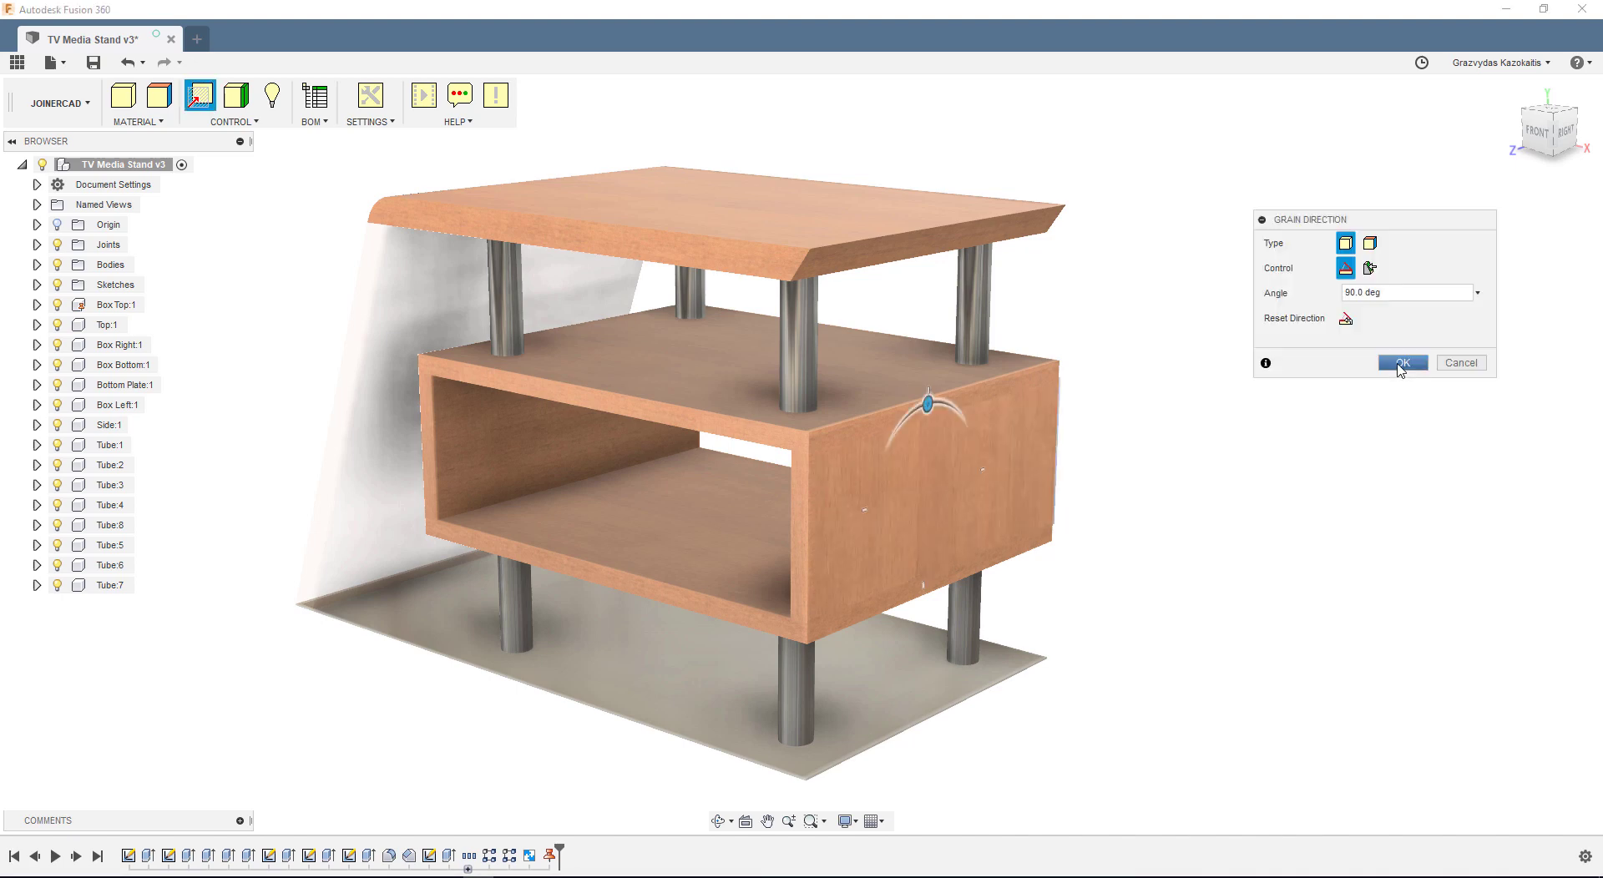
click(1452, 367)
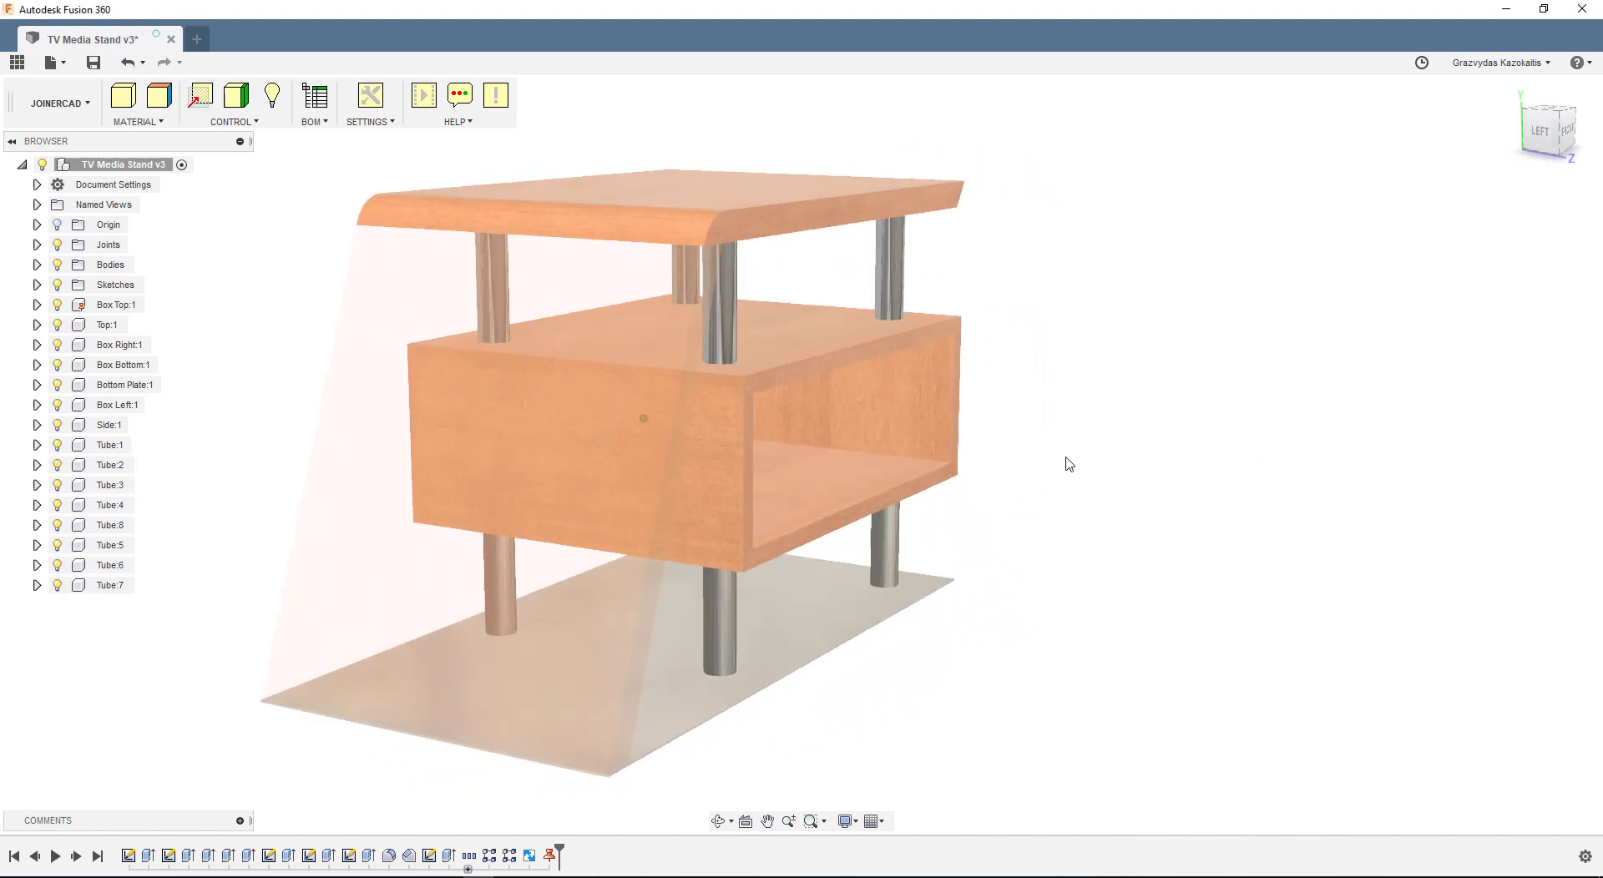
Rotate the grain on Box Left:1 to -90° and close the grain direction editor.
click(199, 95)
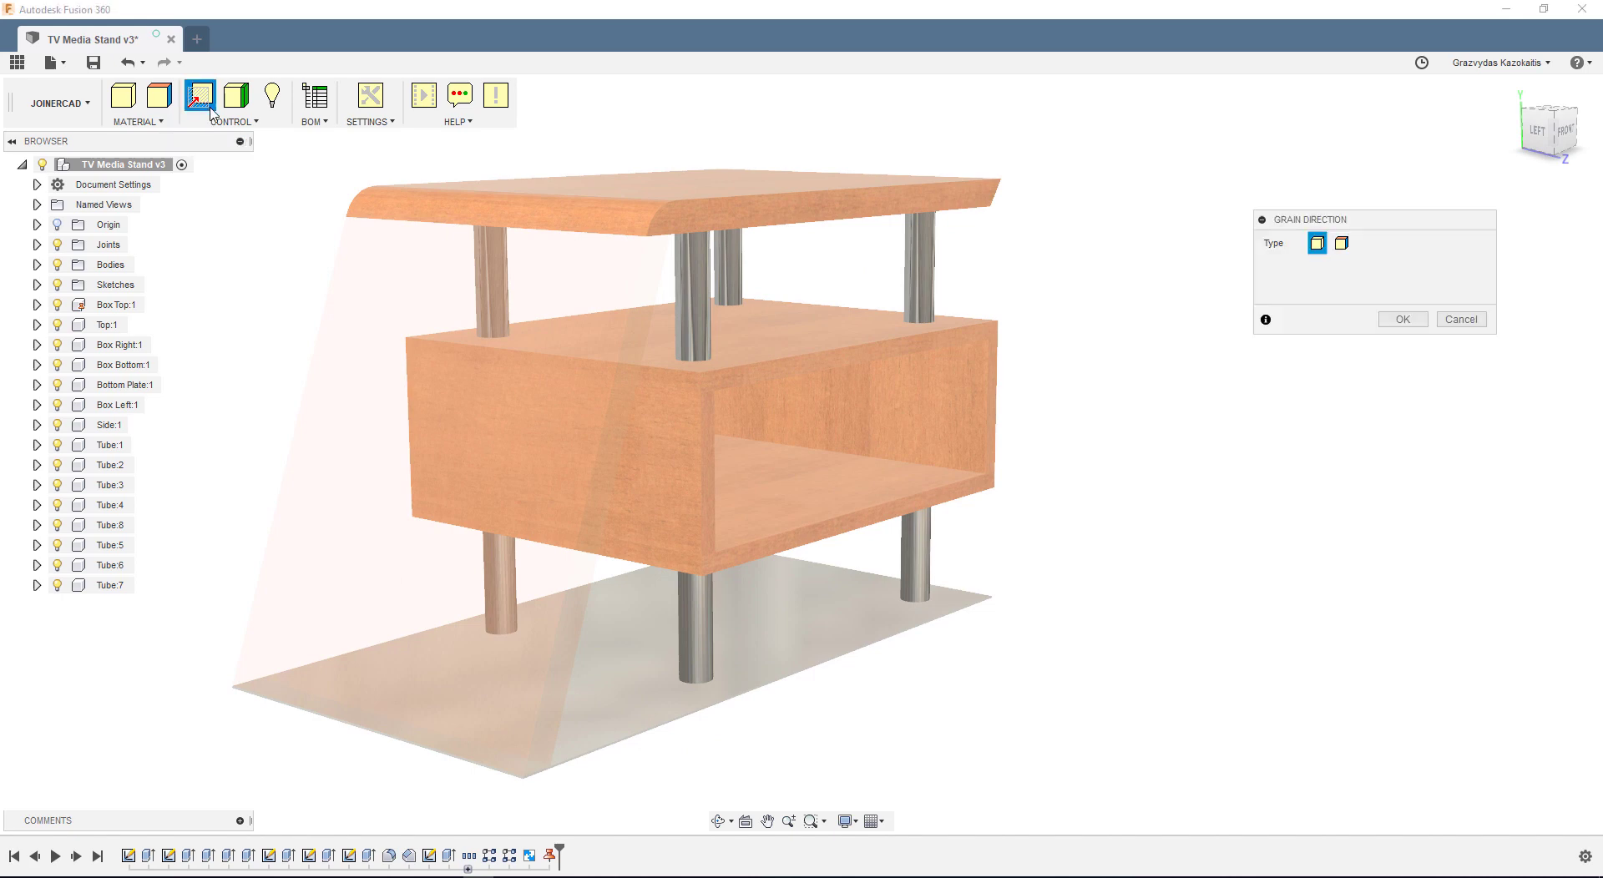
click(682, 466)
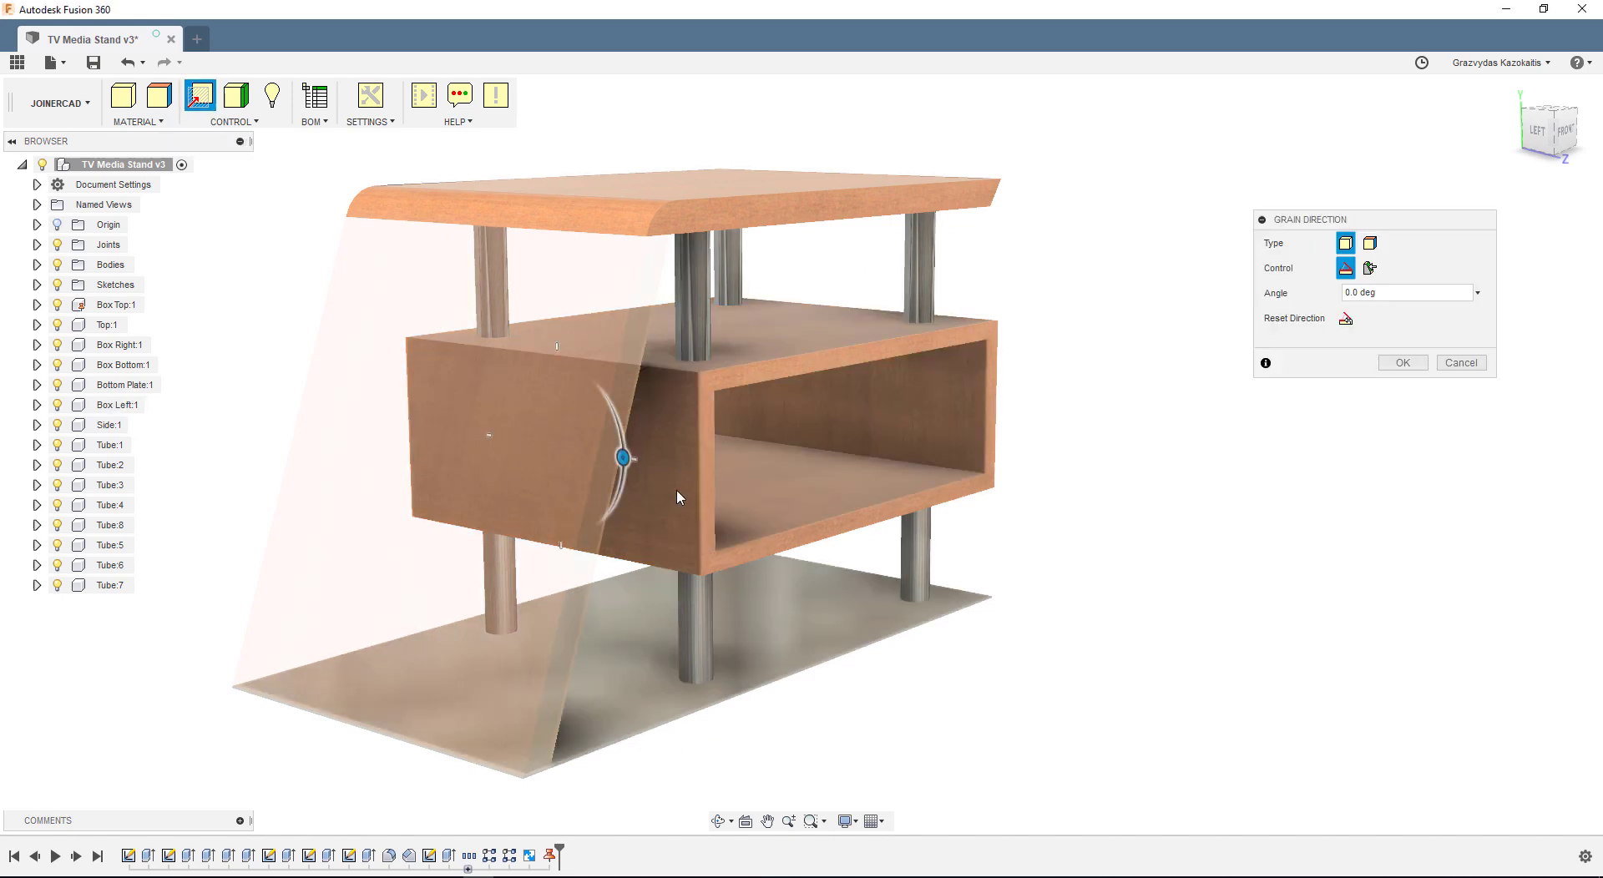
click(702, 476)
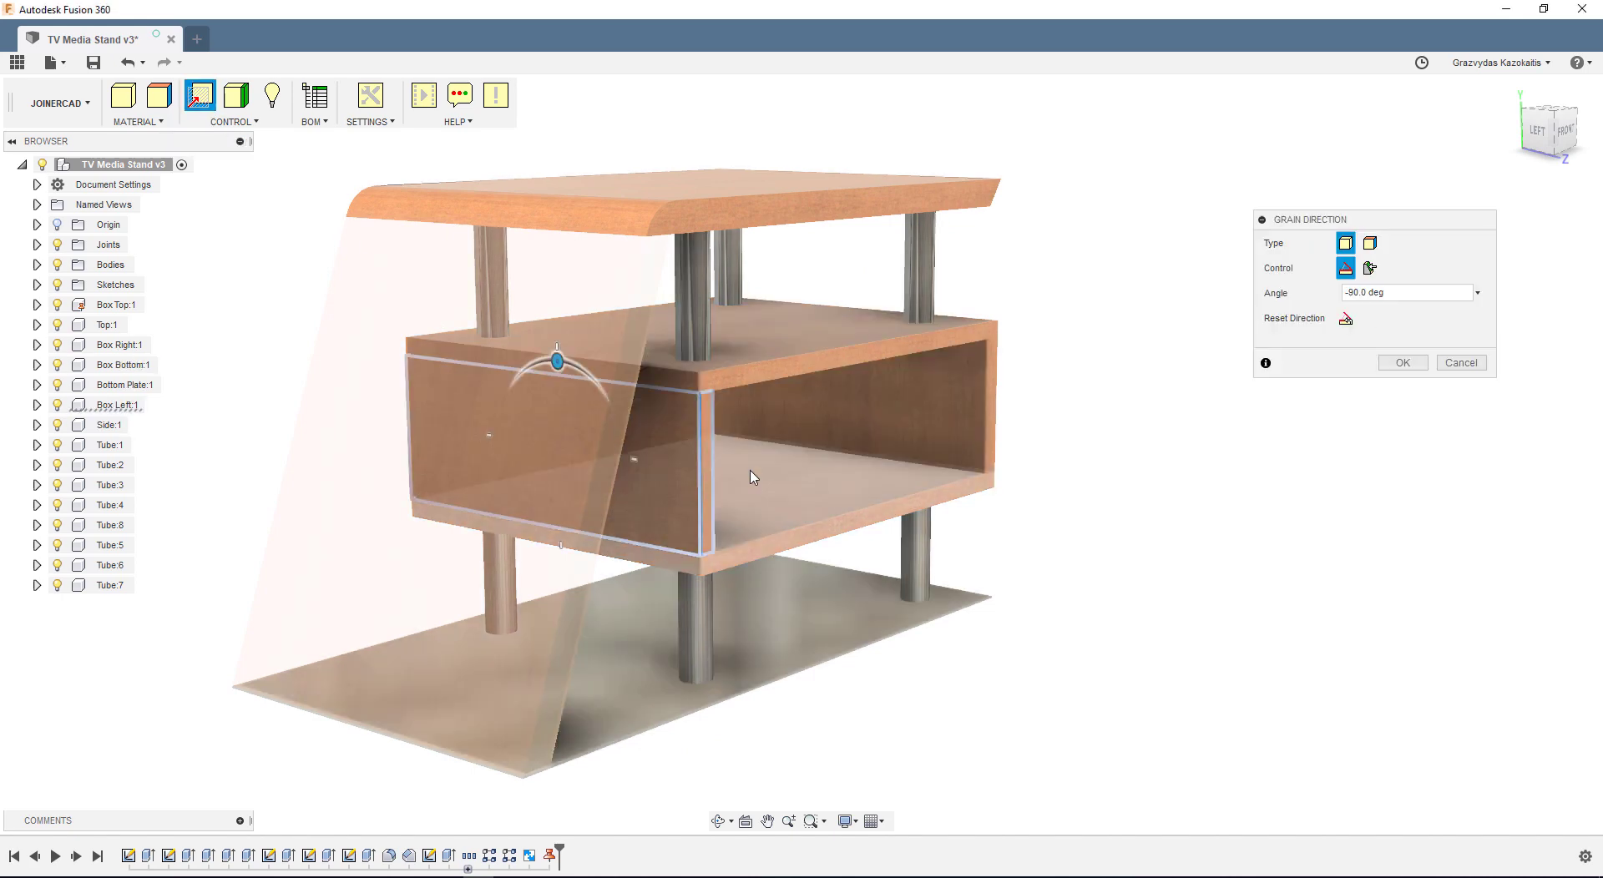
click(1401, 364)
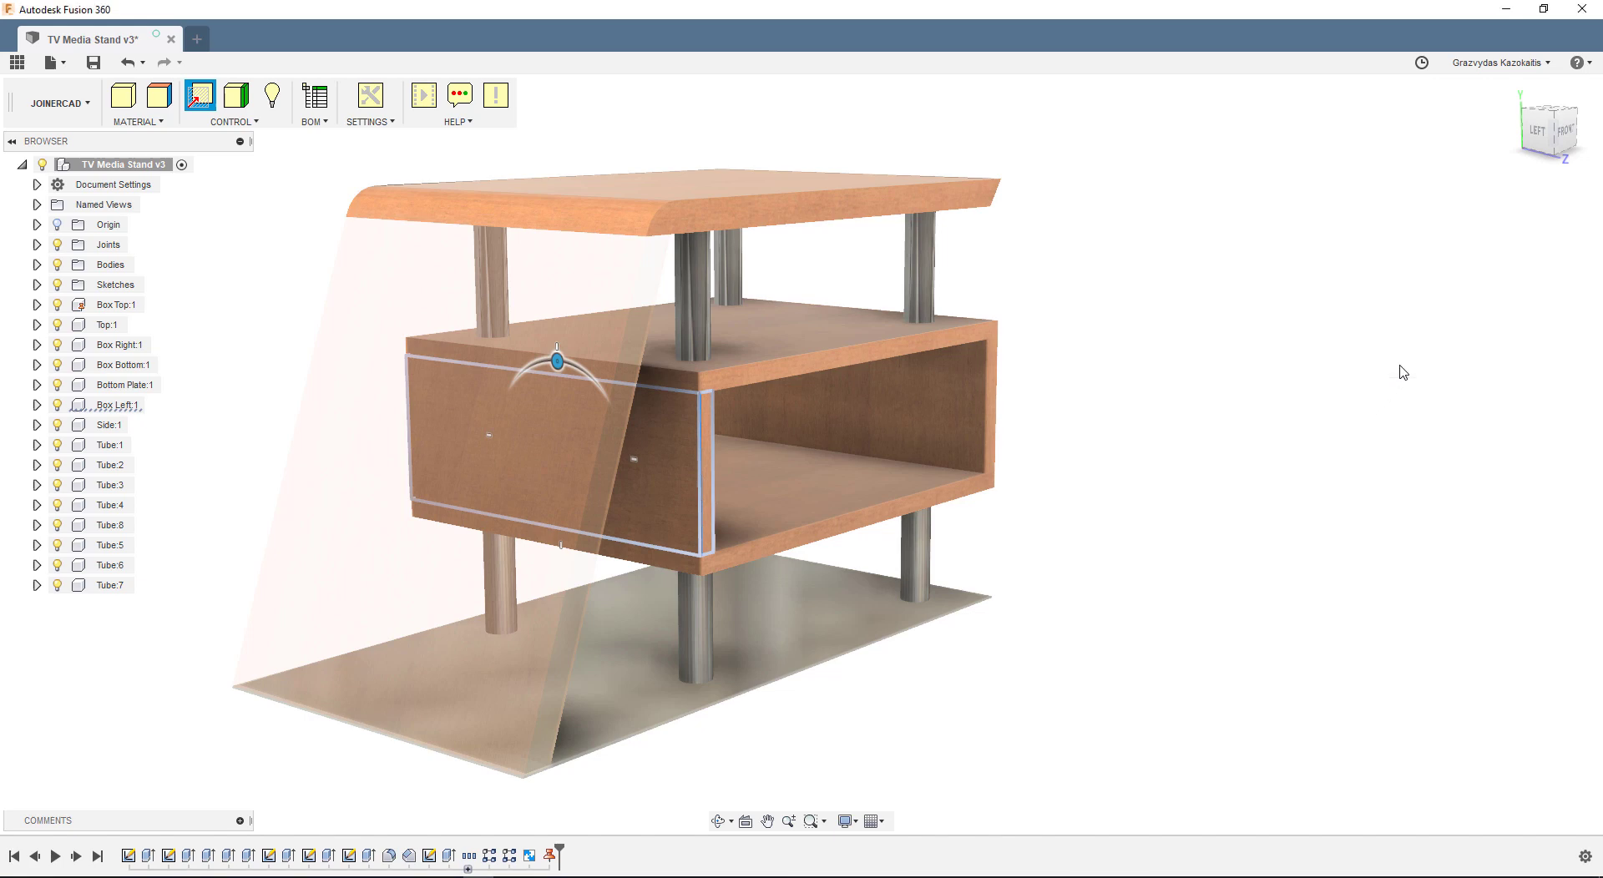
click(549, 495)
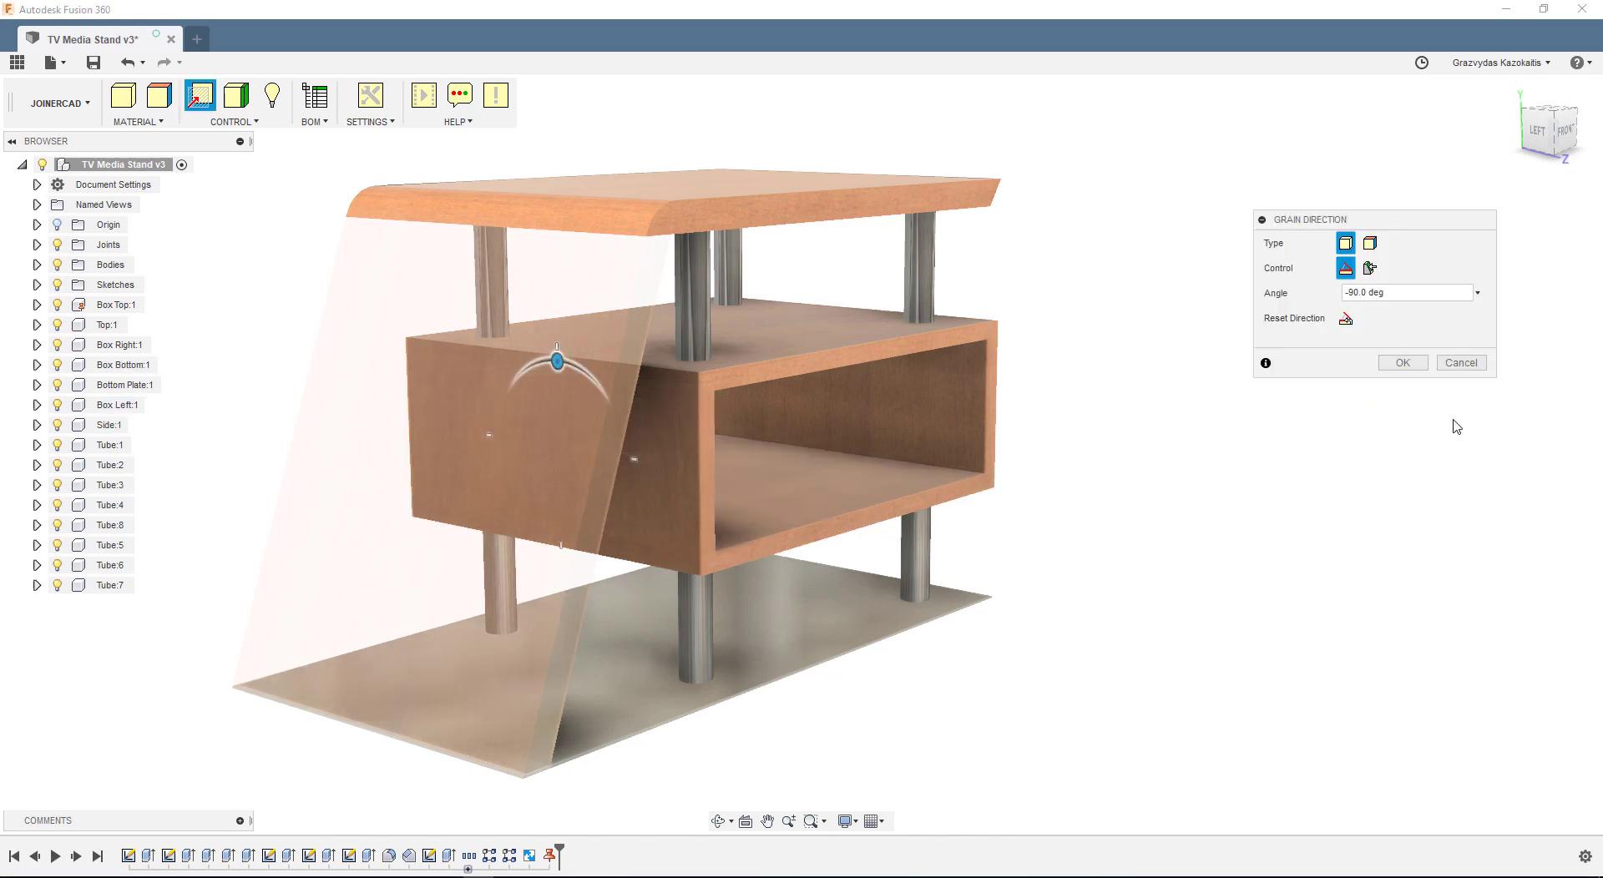
click(1461, 363)
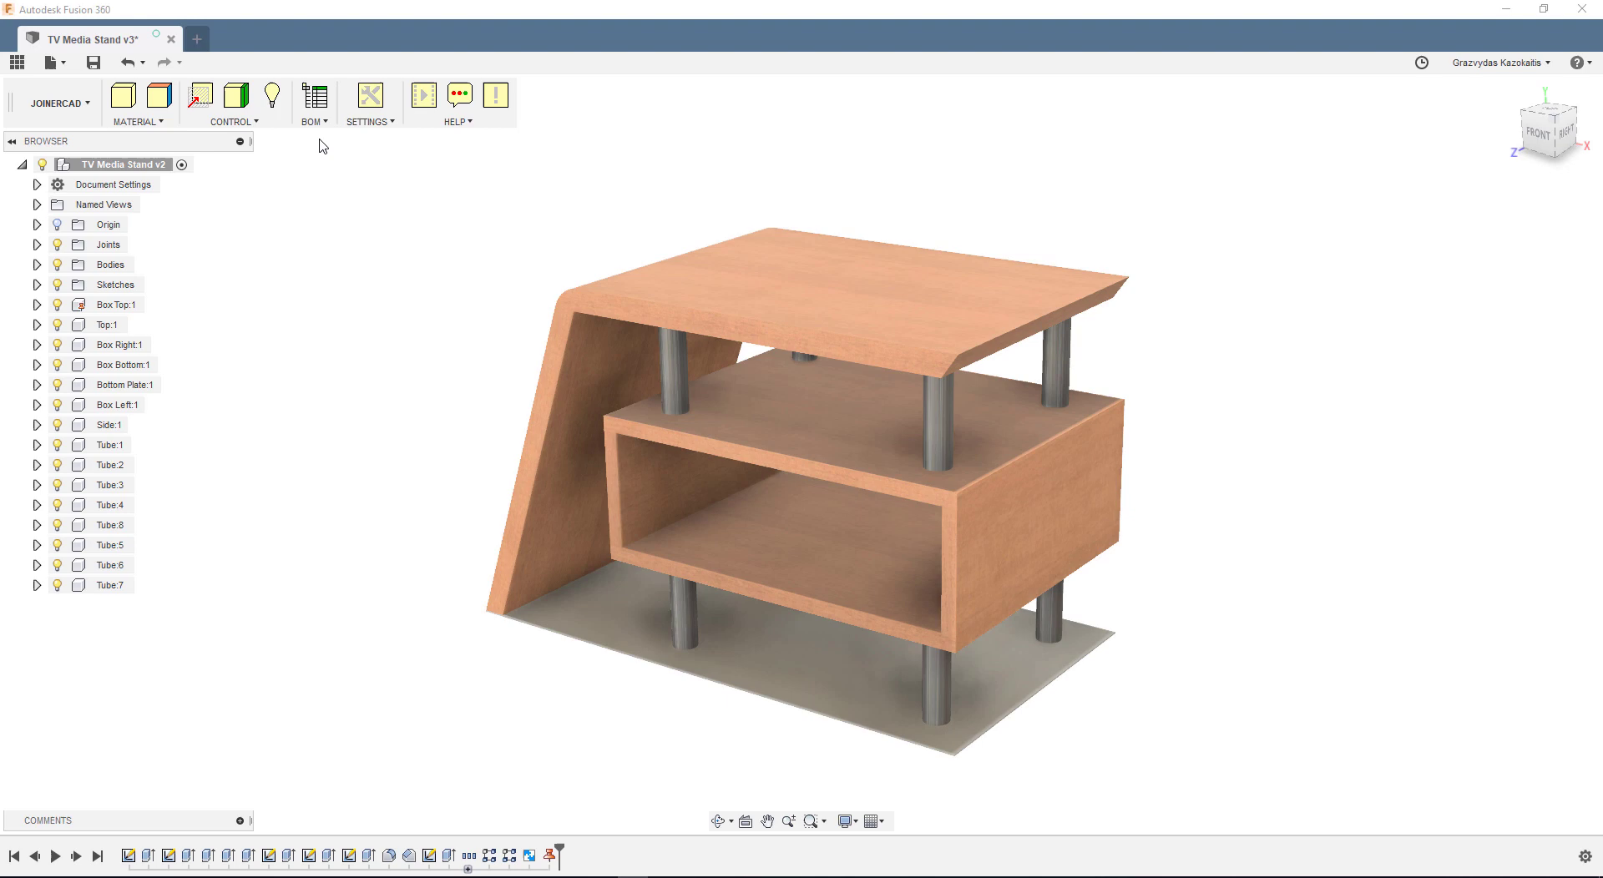
Give the tabletop's fill-material workpiece an equal oversize on all sides with Apply For All.
click(238, 99)
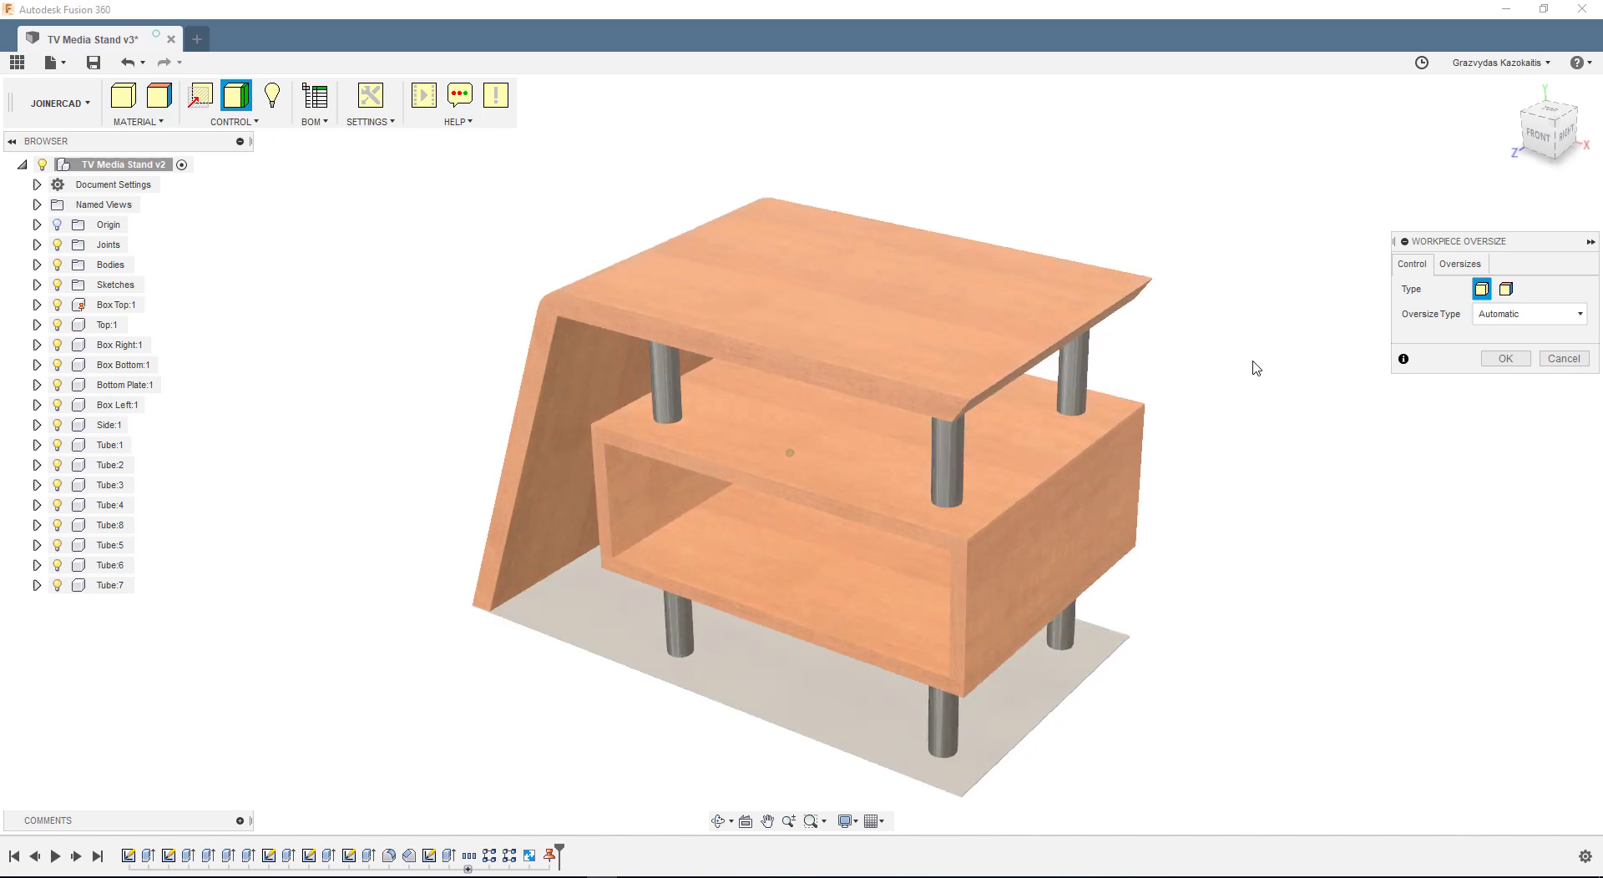
middle_drag(1295, 172, 1279, 223)
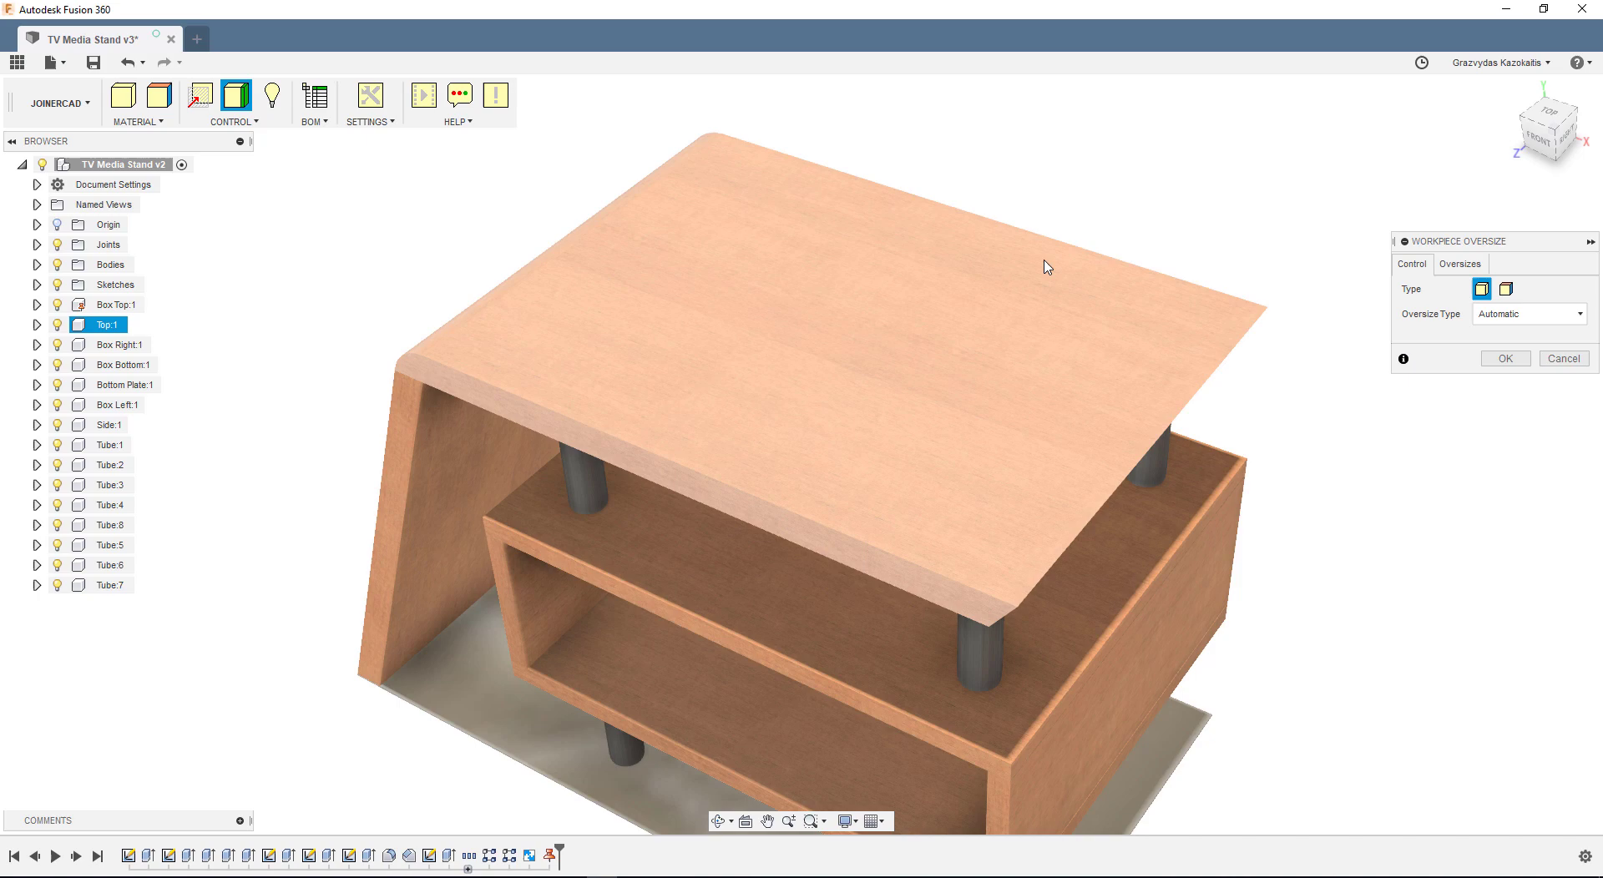
click(985, 287)
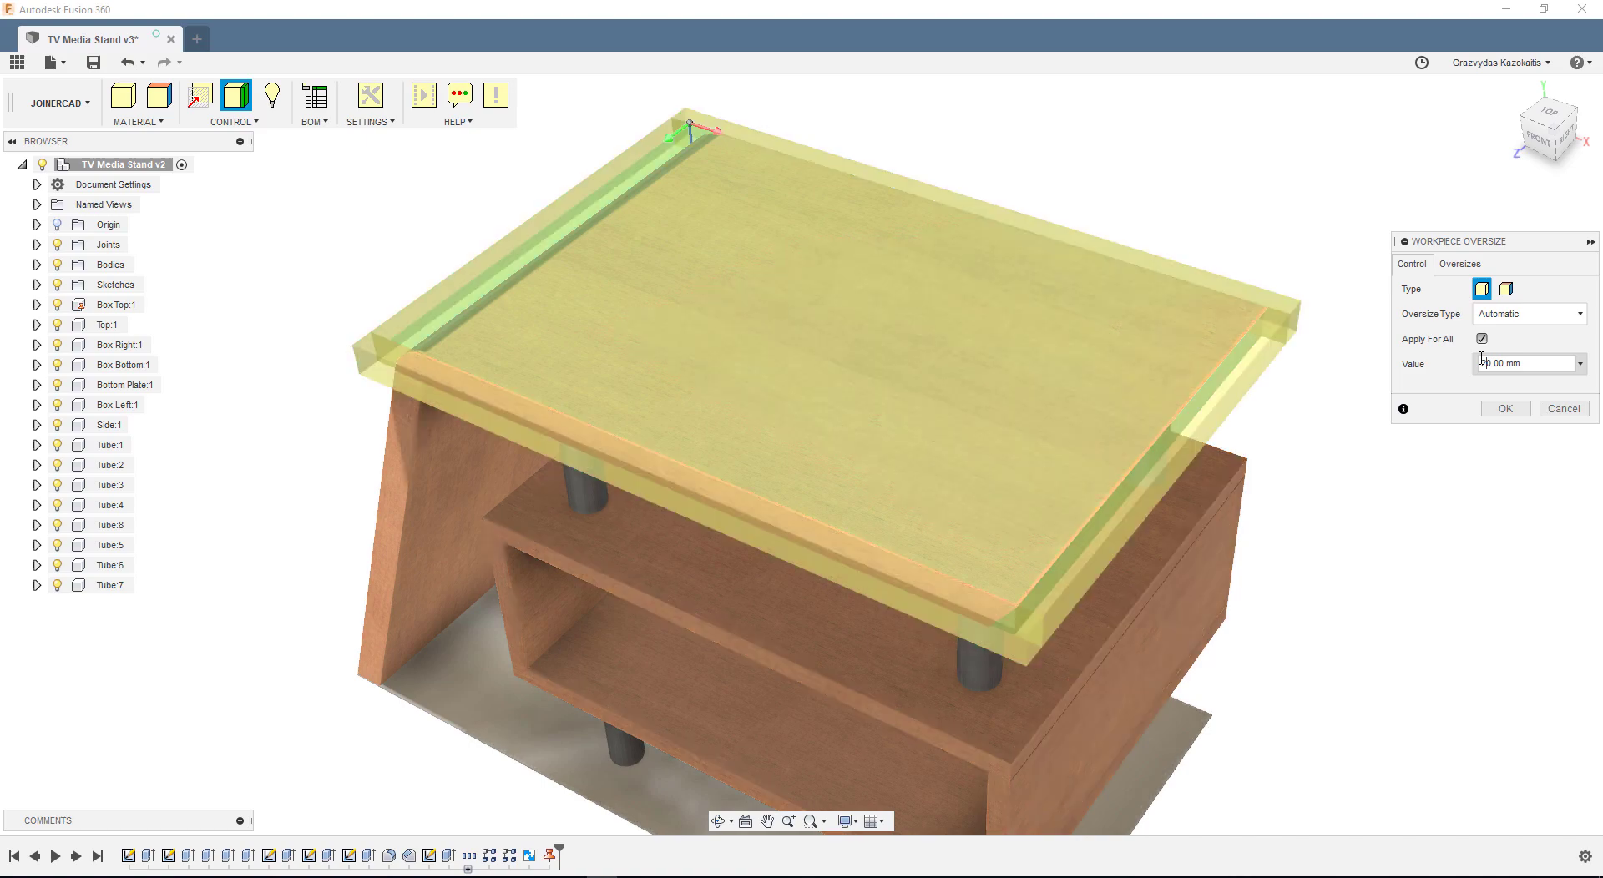
click(1504, 409)
middle_drag(1402, 429, 1284, 477)
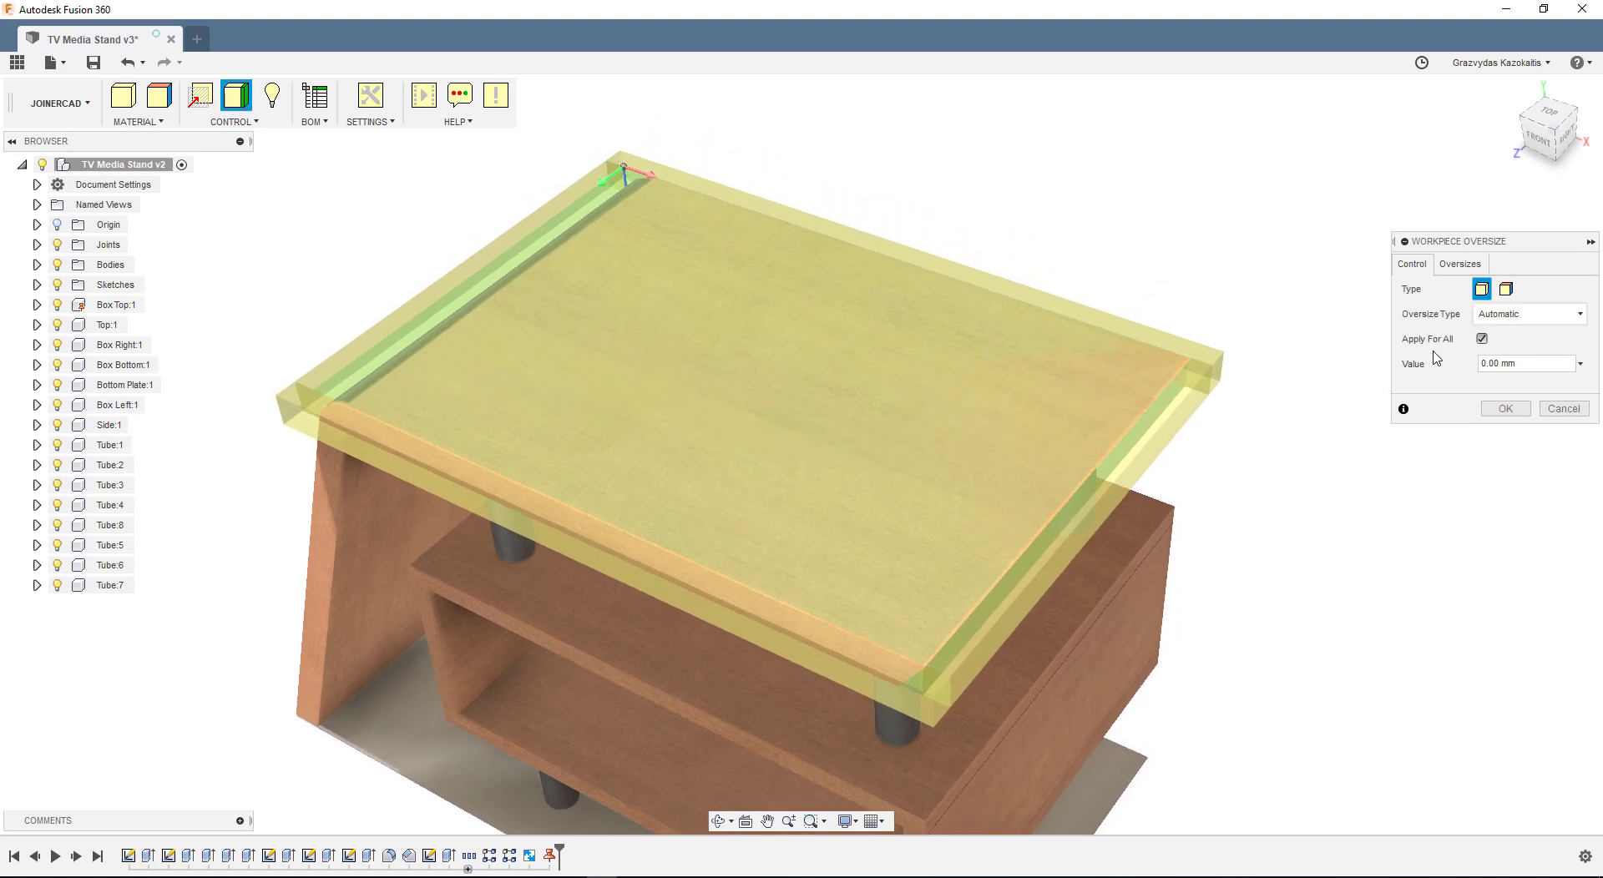
Oversize the tabletop's top covering by 50 mm on -X and +X, then select its front edge band.
click(1505, 290)
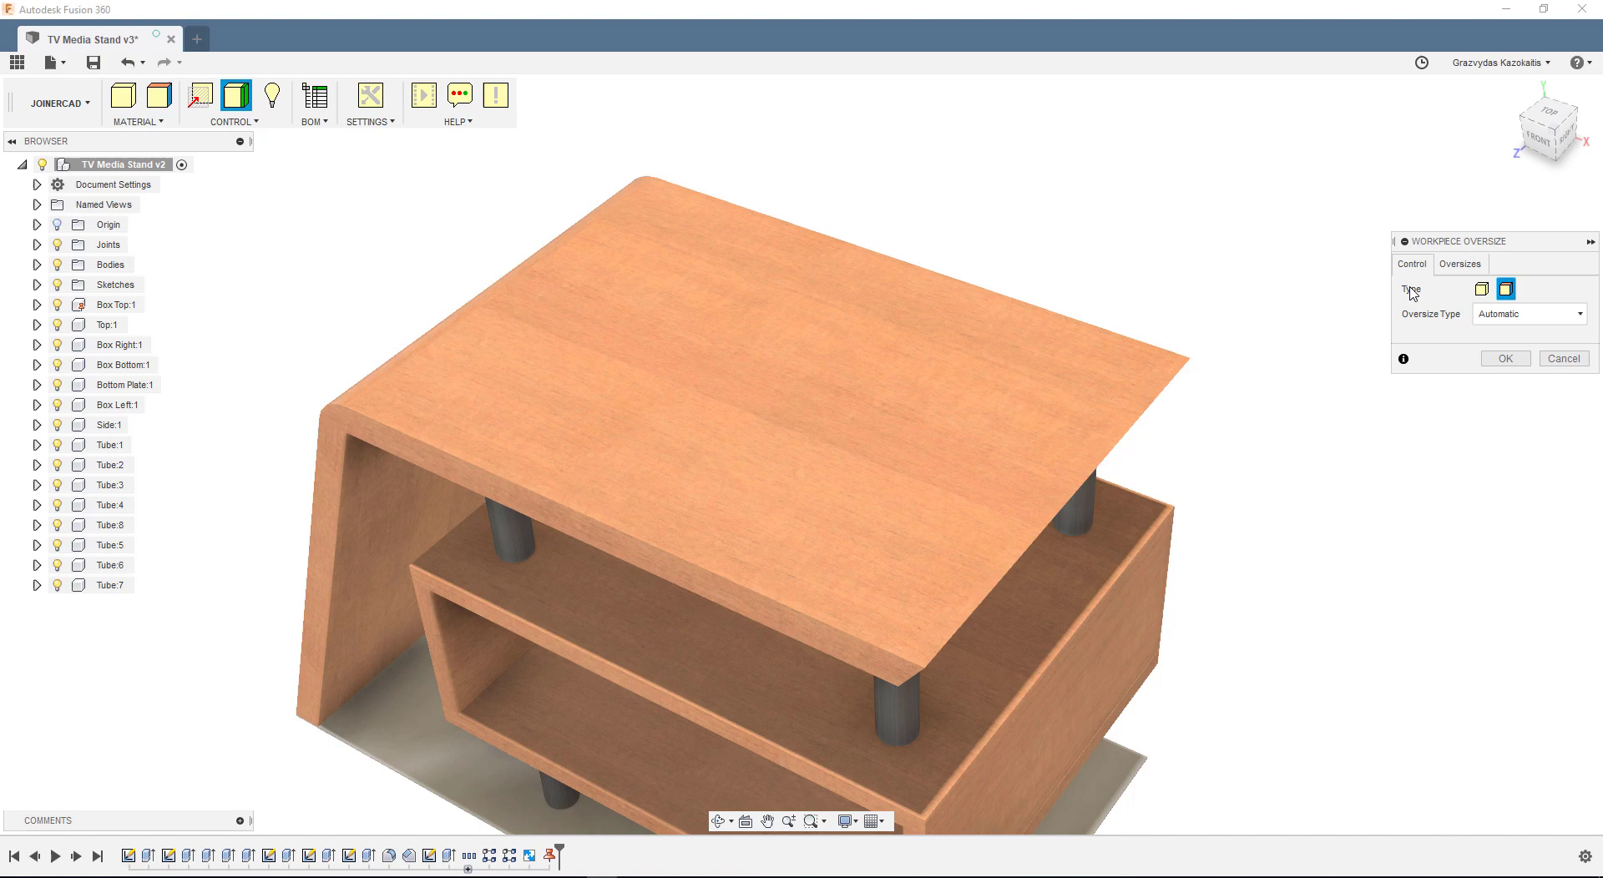
click(953, 363)
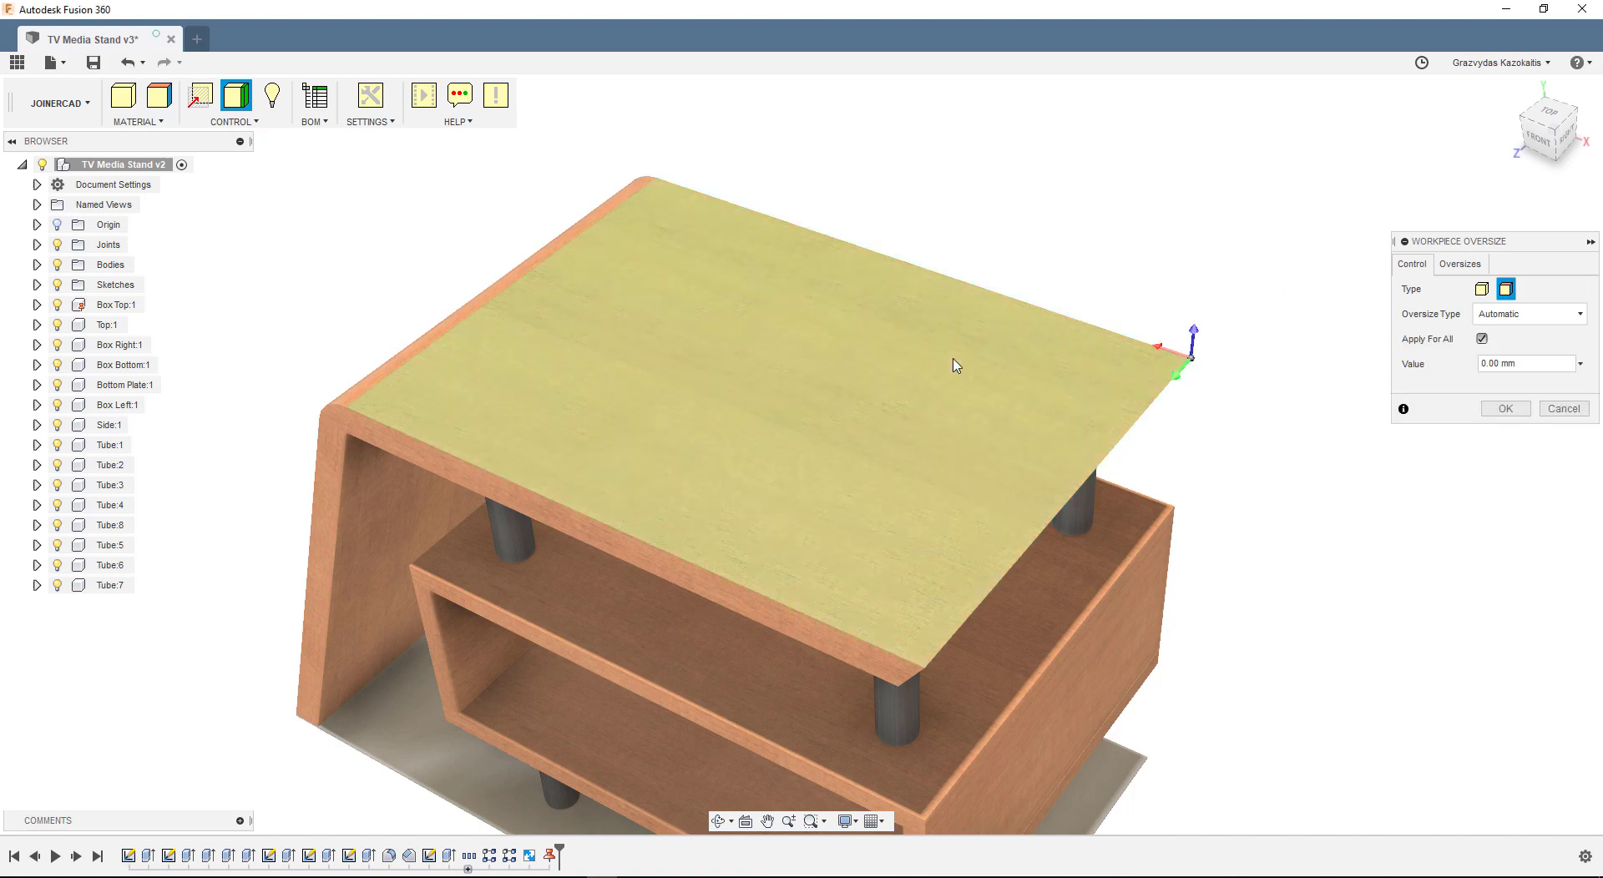
click(1481, 338)
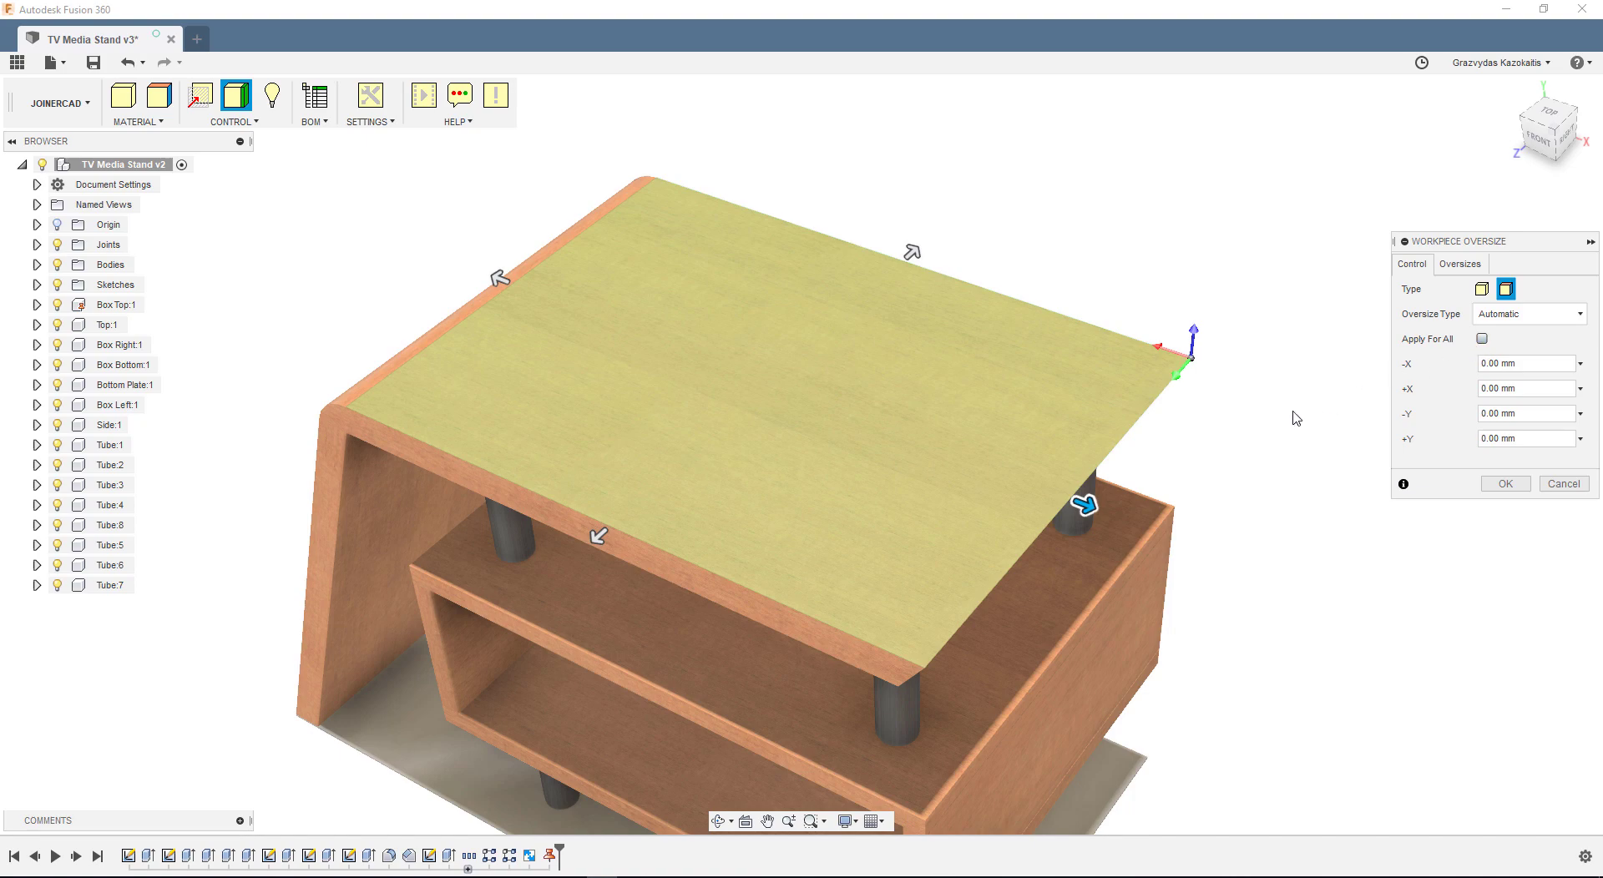
drag(1086, 501, 1152, 529)
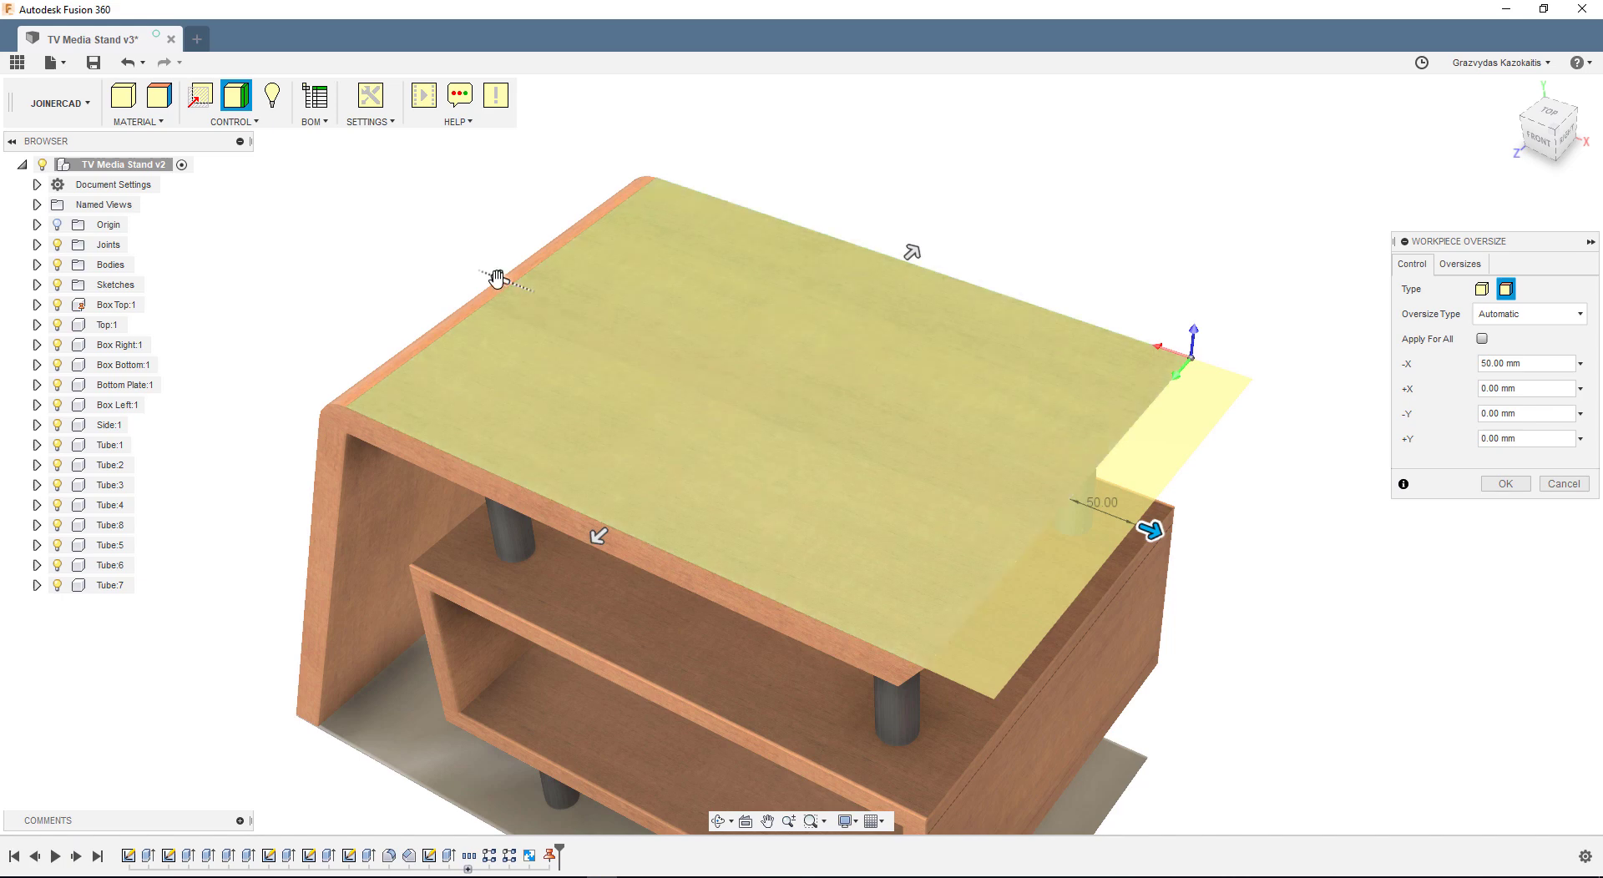
drag(494, 273, 447, 282)
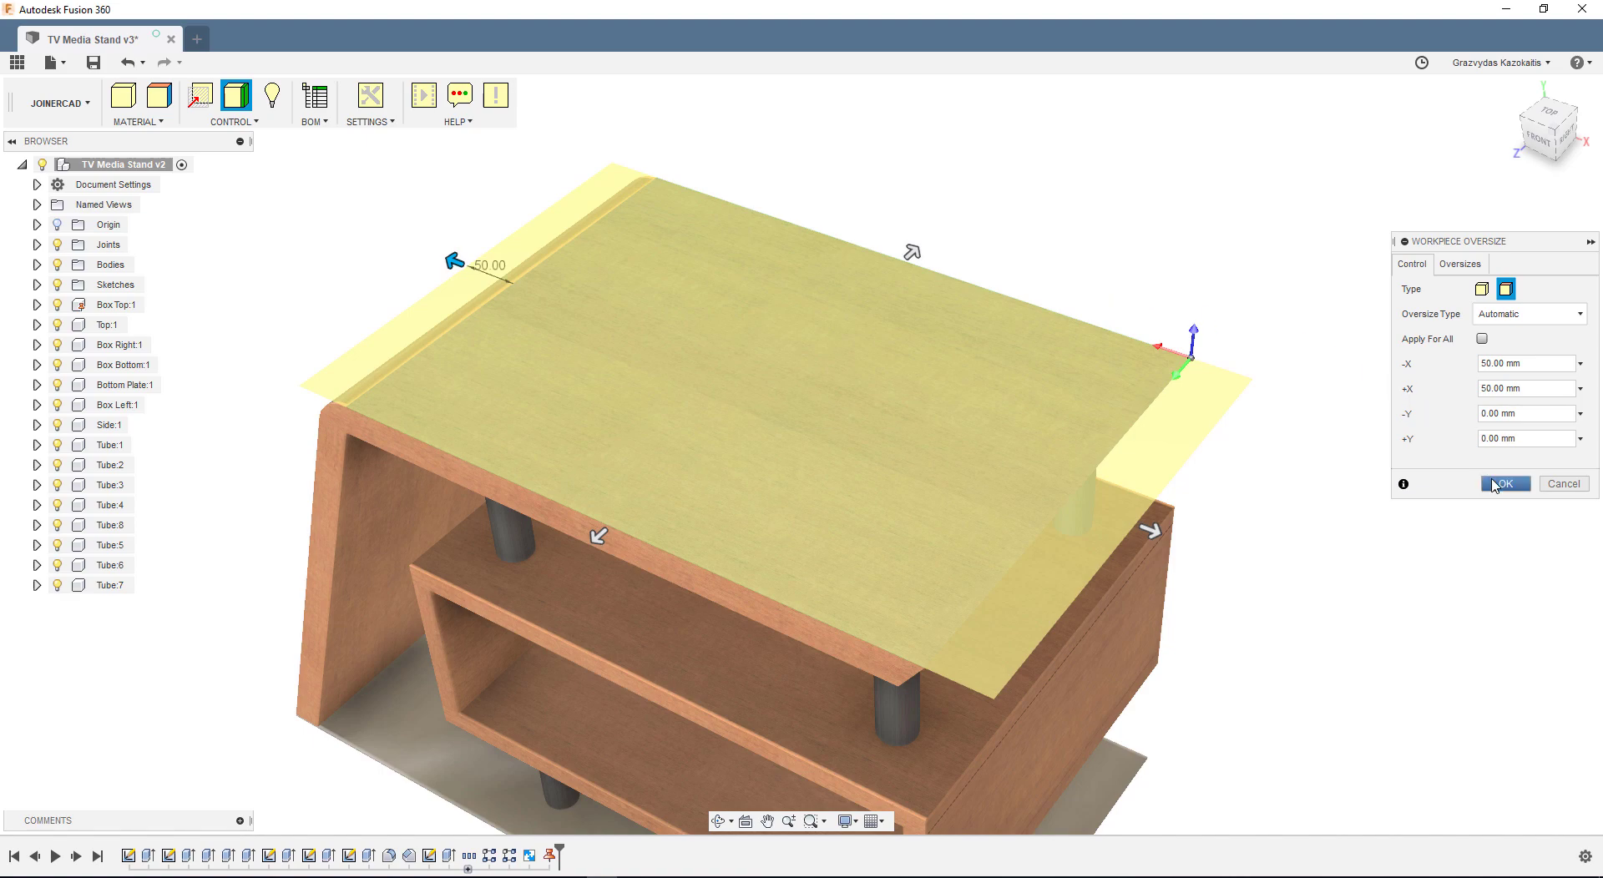
click(1149, 528)
shift+middle_drag(1293, 360, 932, 558)
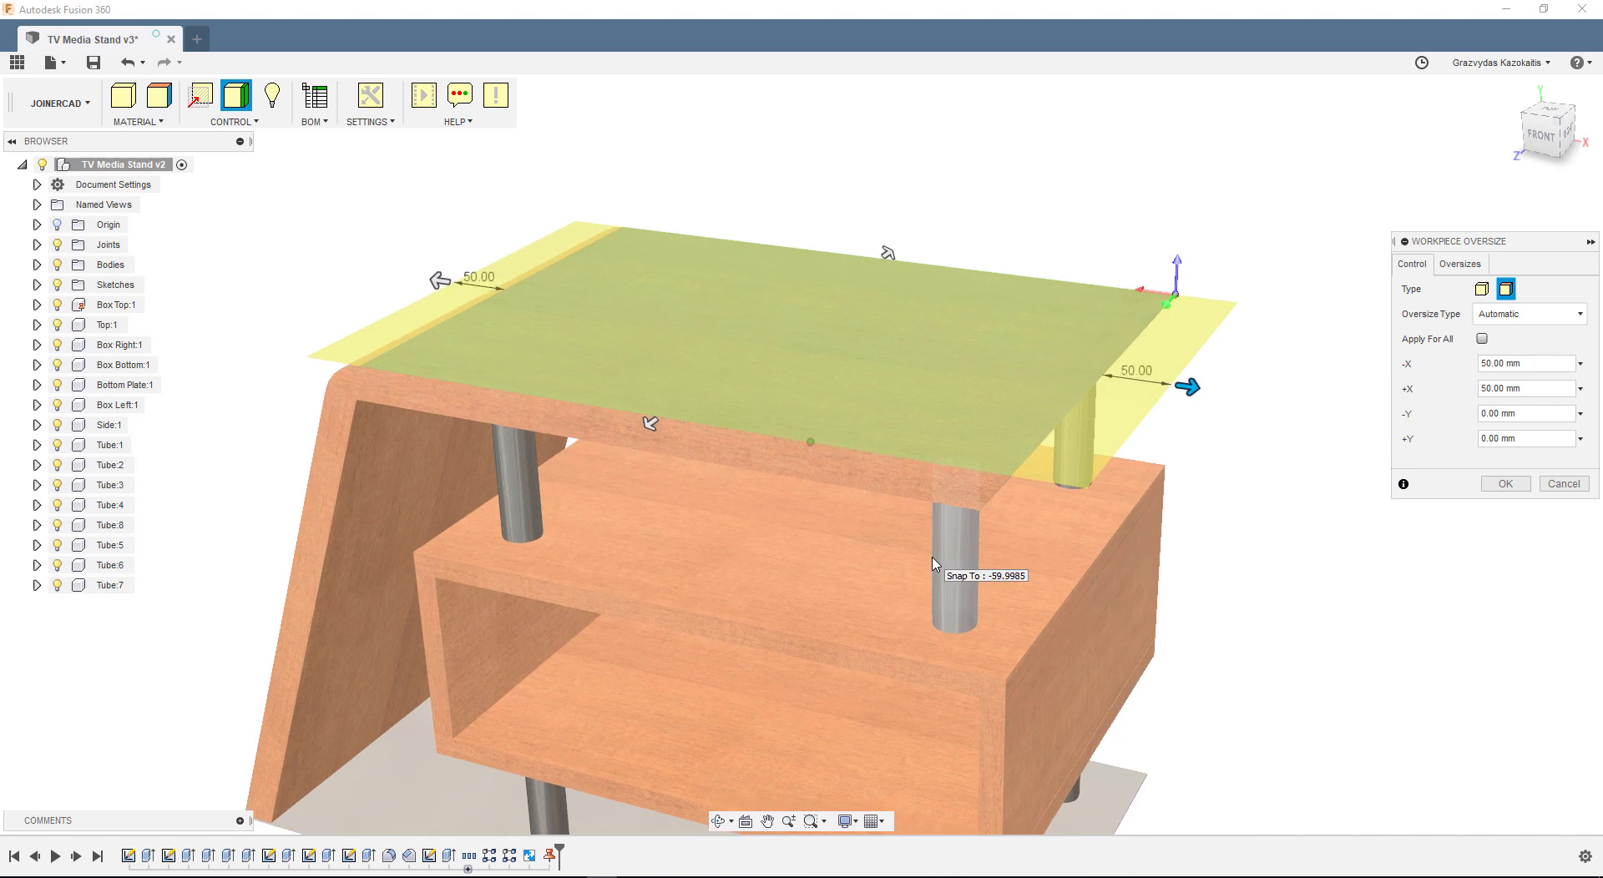
click(924, 491)
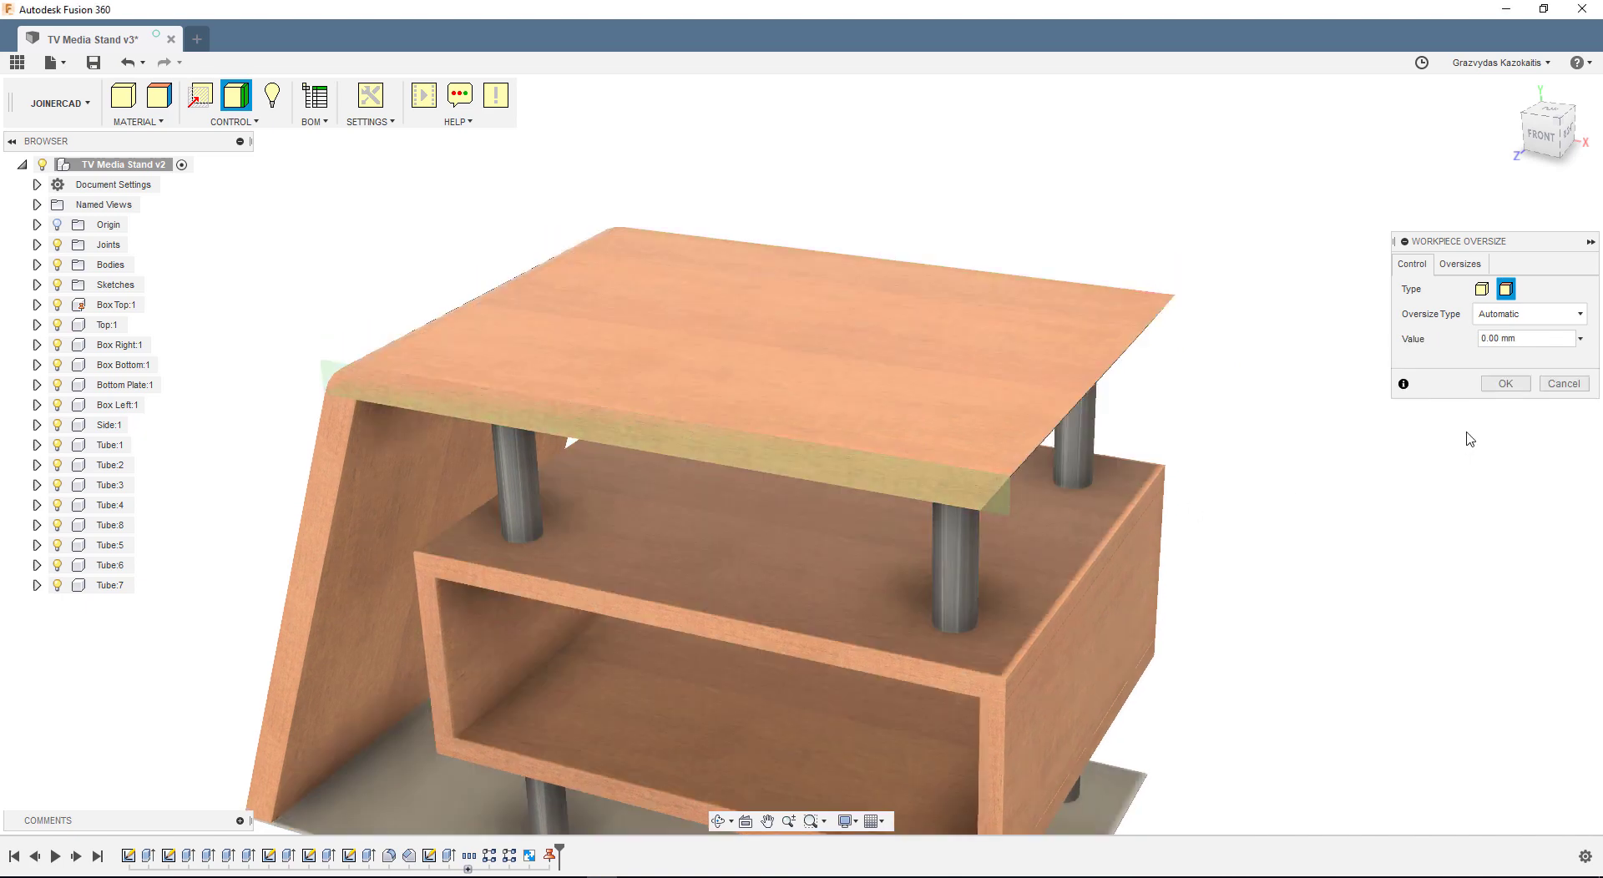
Apply a 50 mm oversize to the front edge band, then delete it from the tabletop's oversize list.
click(1482, 340)
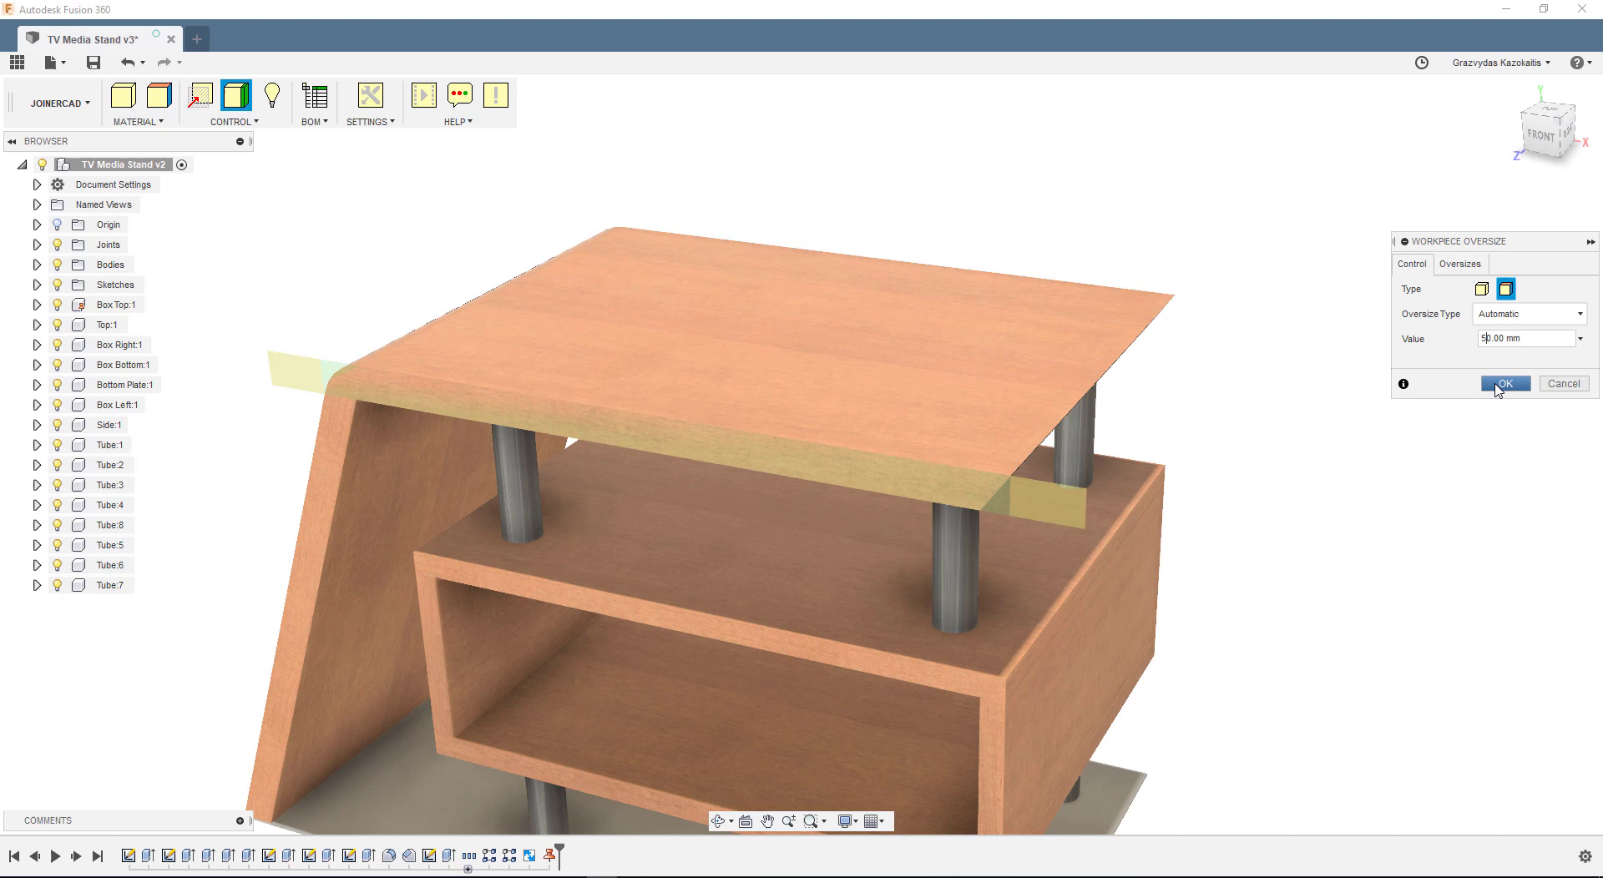
click(1504, 384)
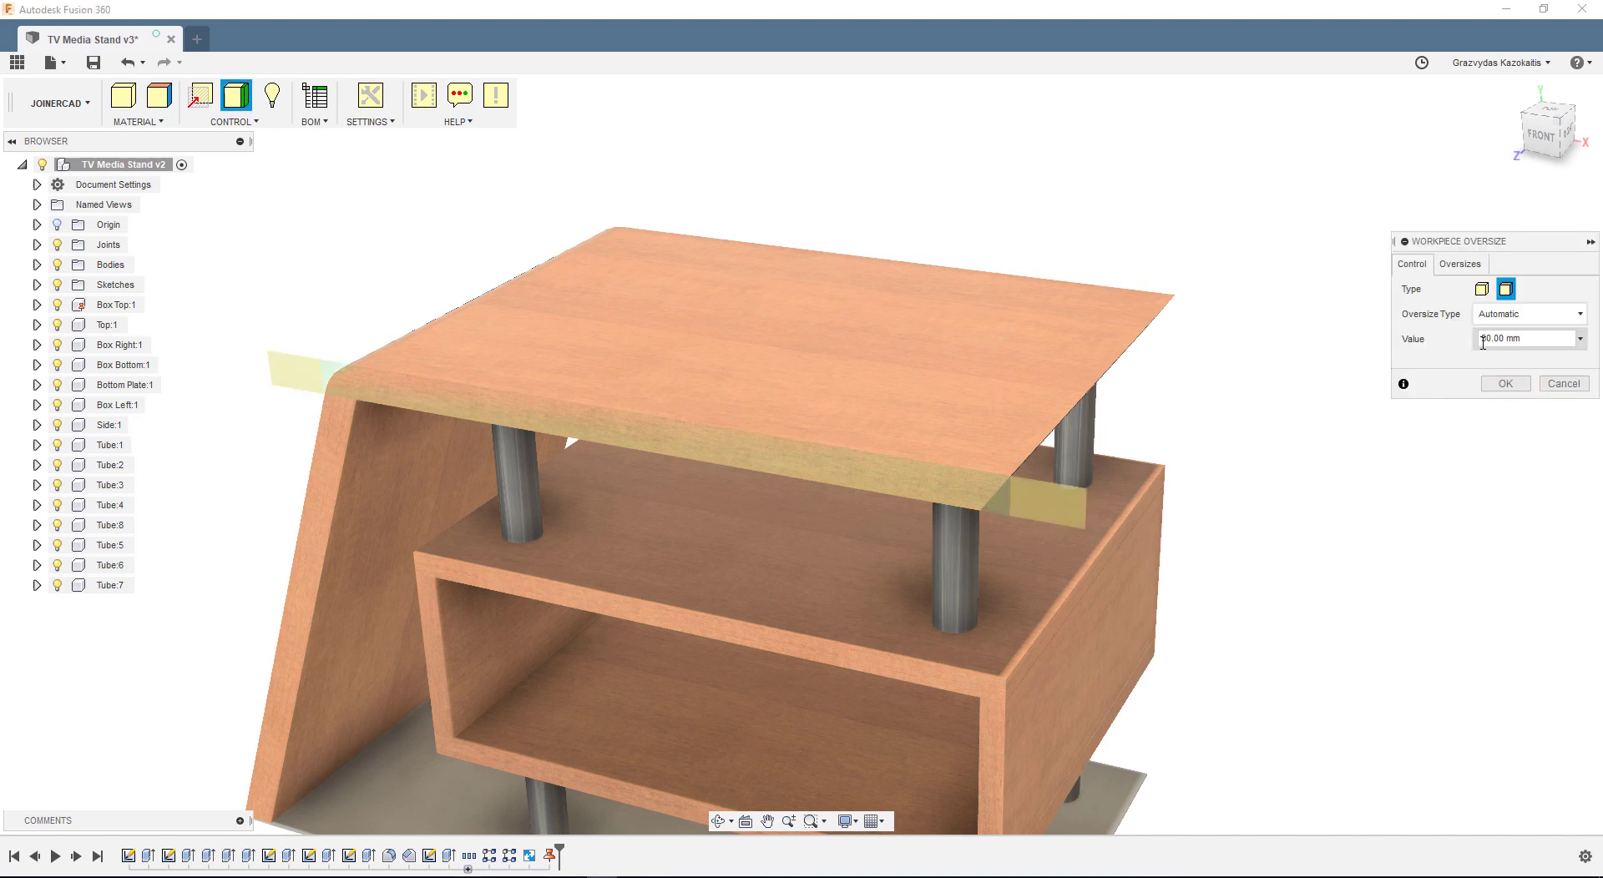
click(1473, 274)
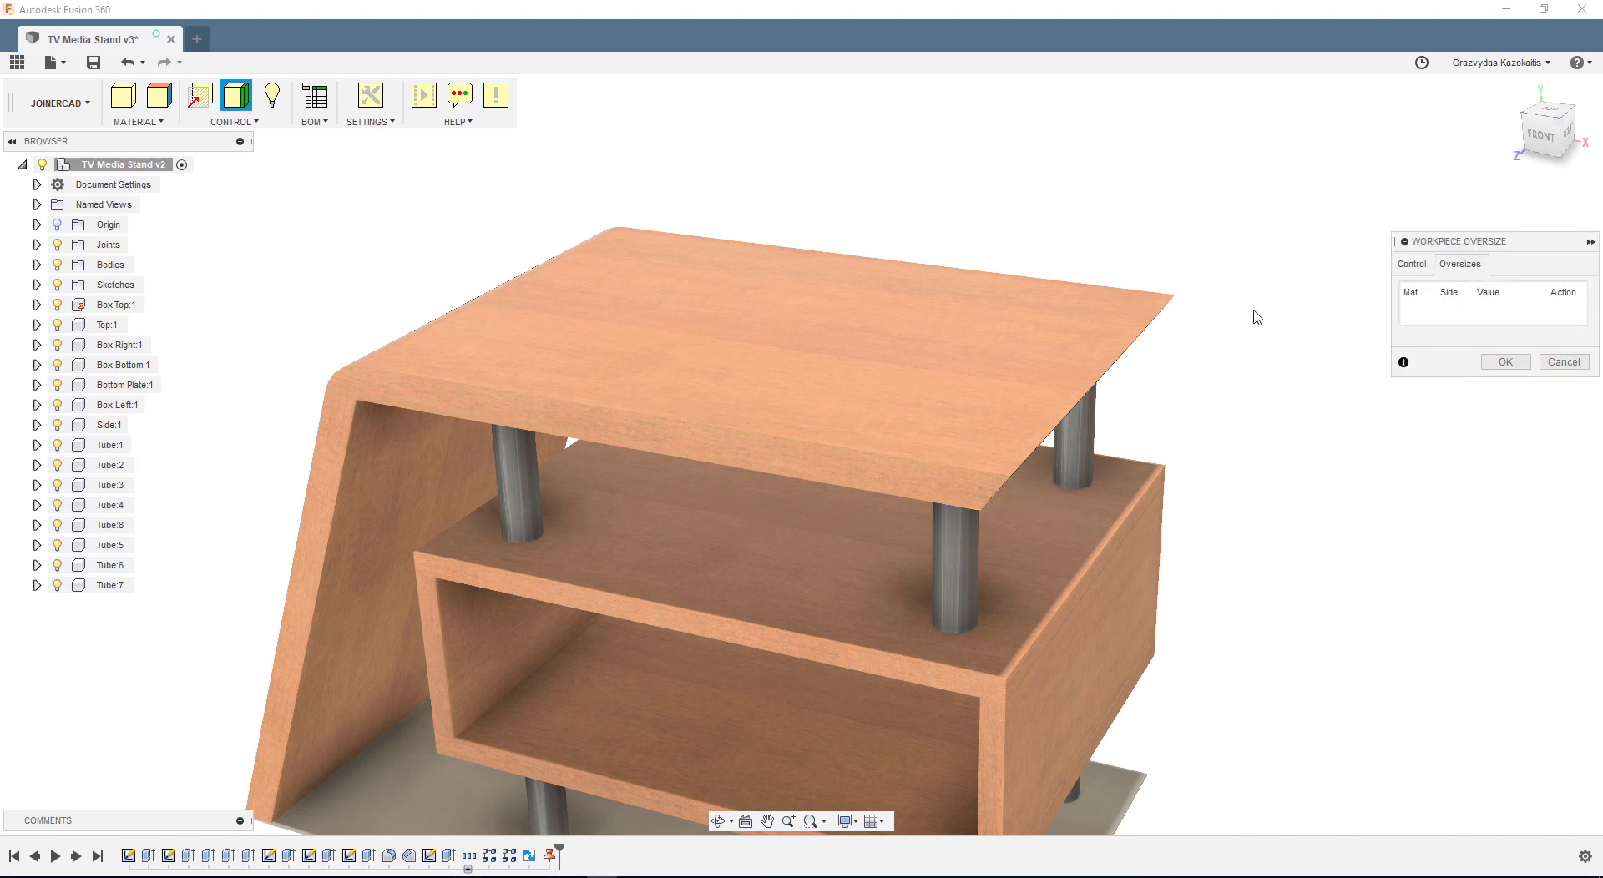
click(892, 389)
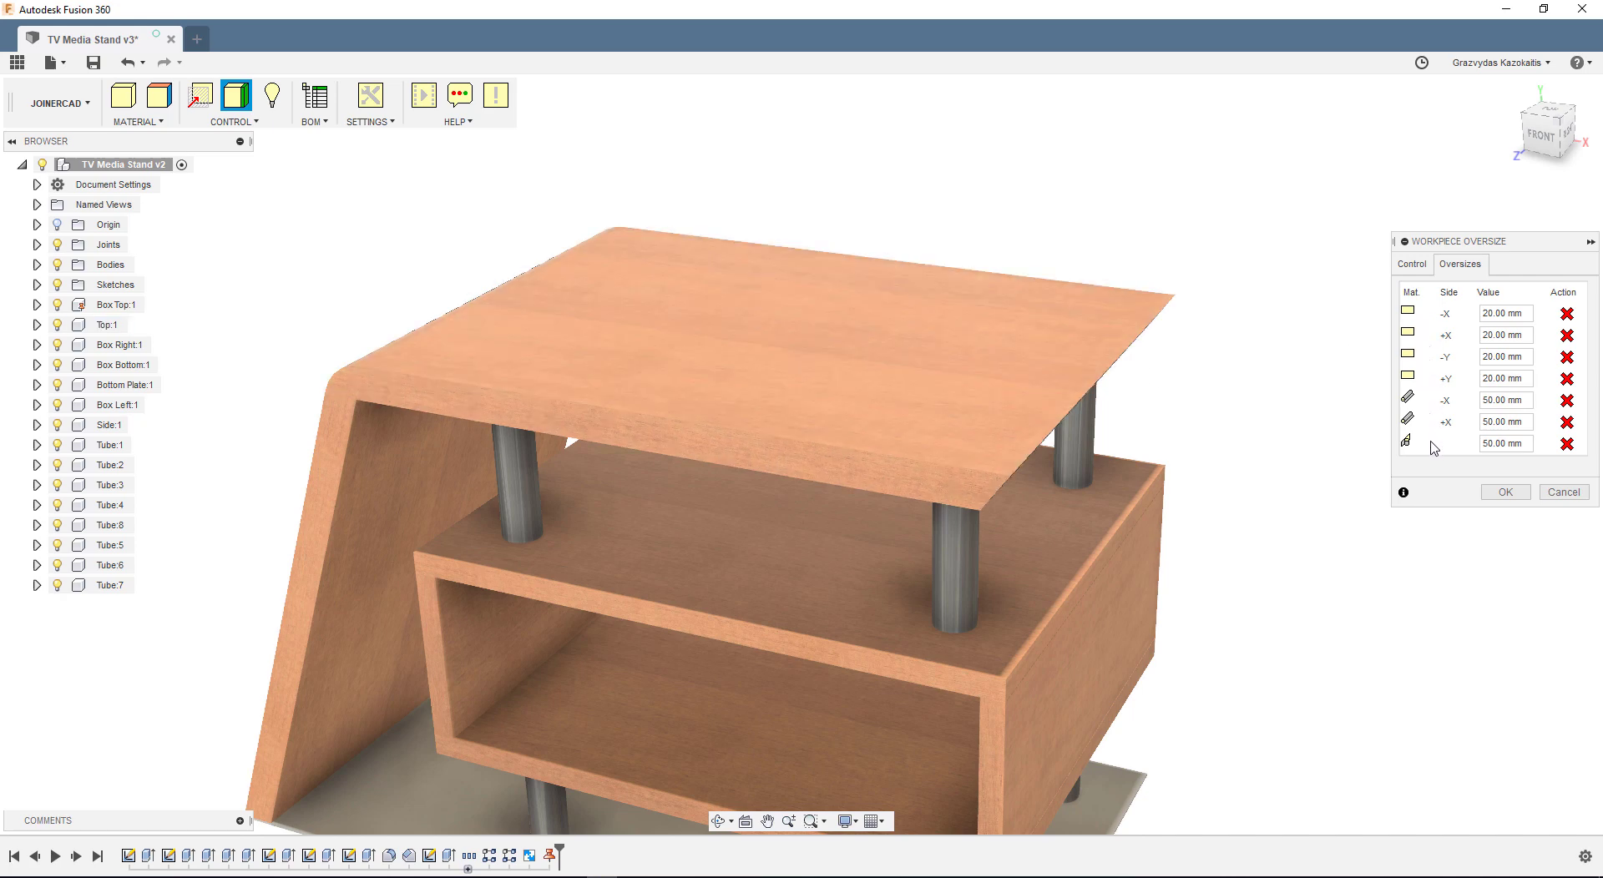
click(1566, 444)
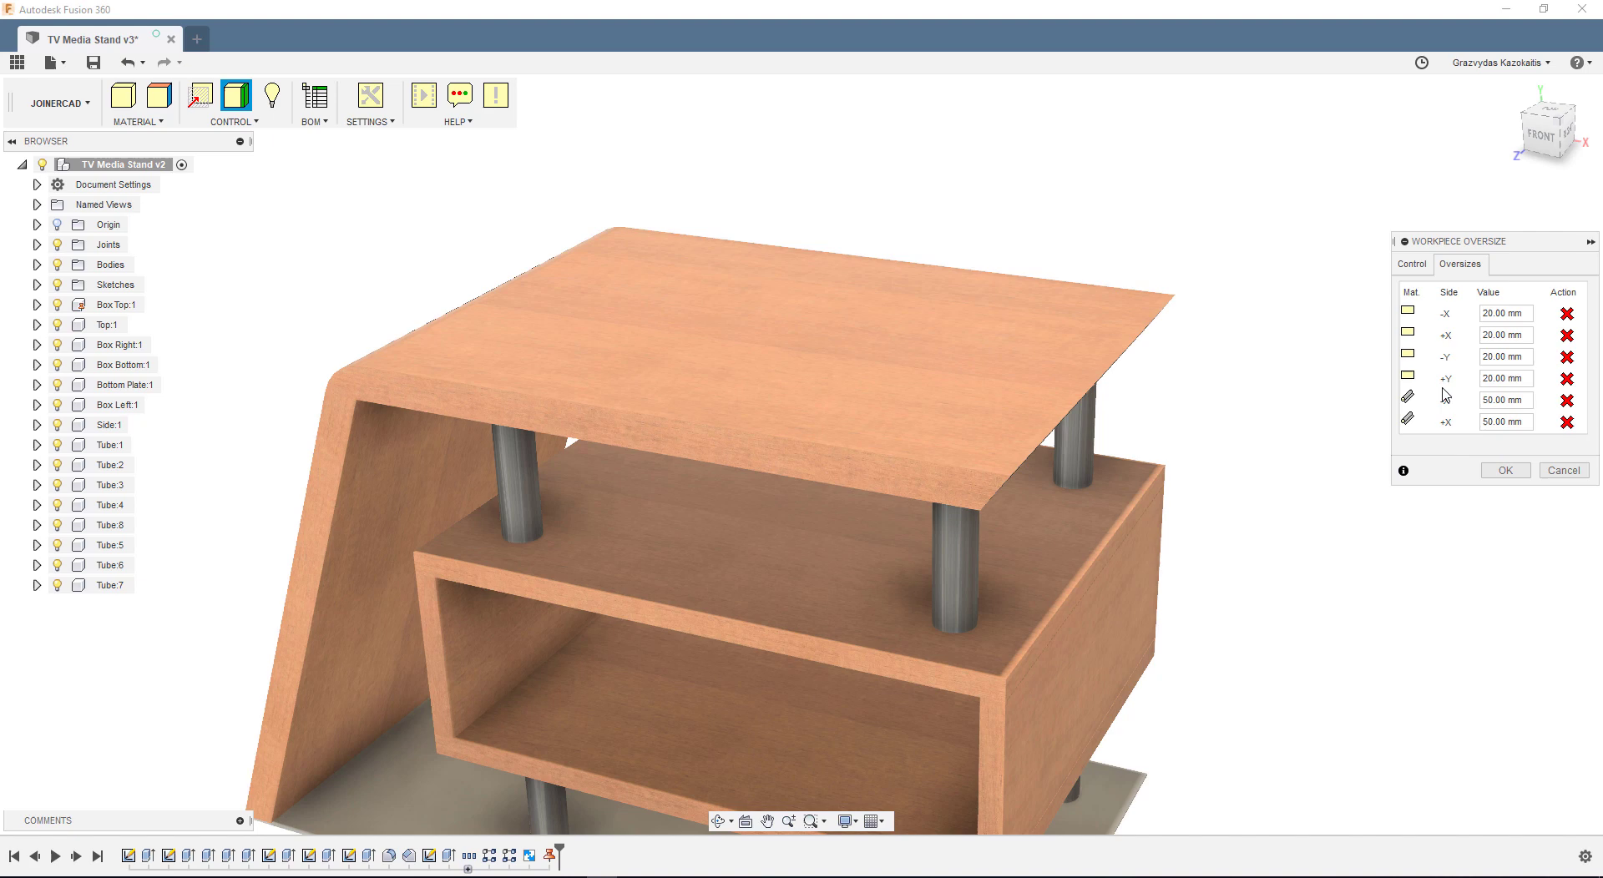
Review the +Y fill and -X covering oversize values, then cancel the dialog without applying.
click(1490, 379)
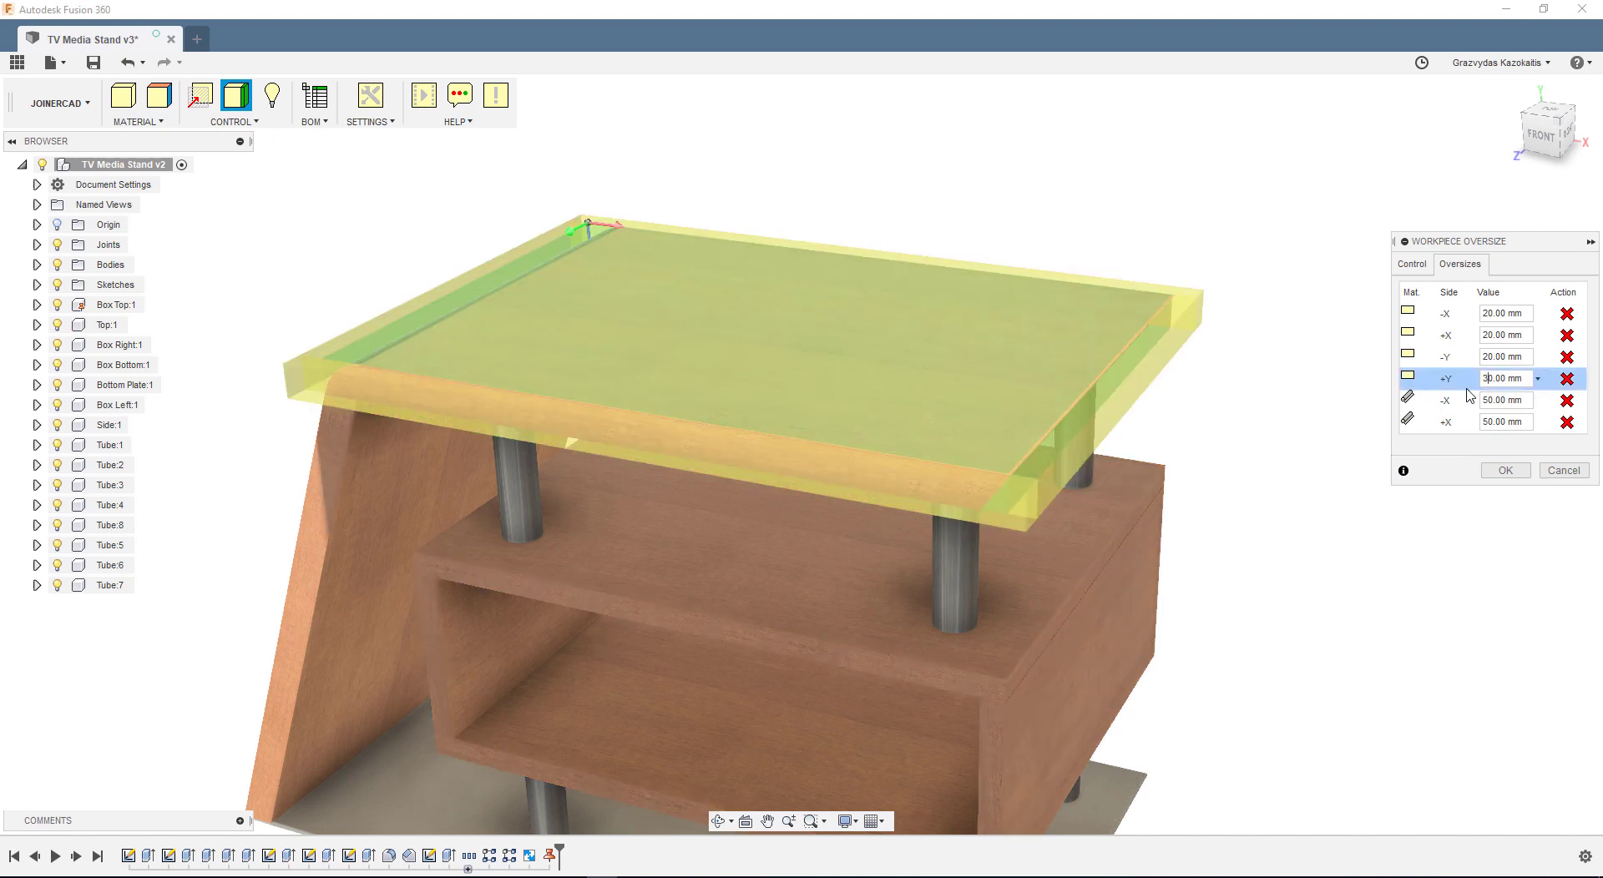
click(1486, 403)
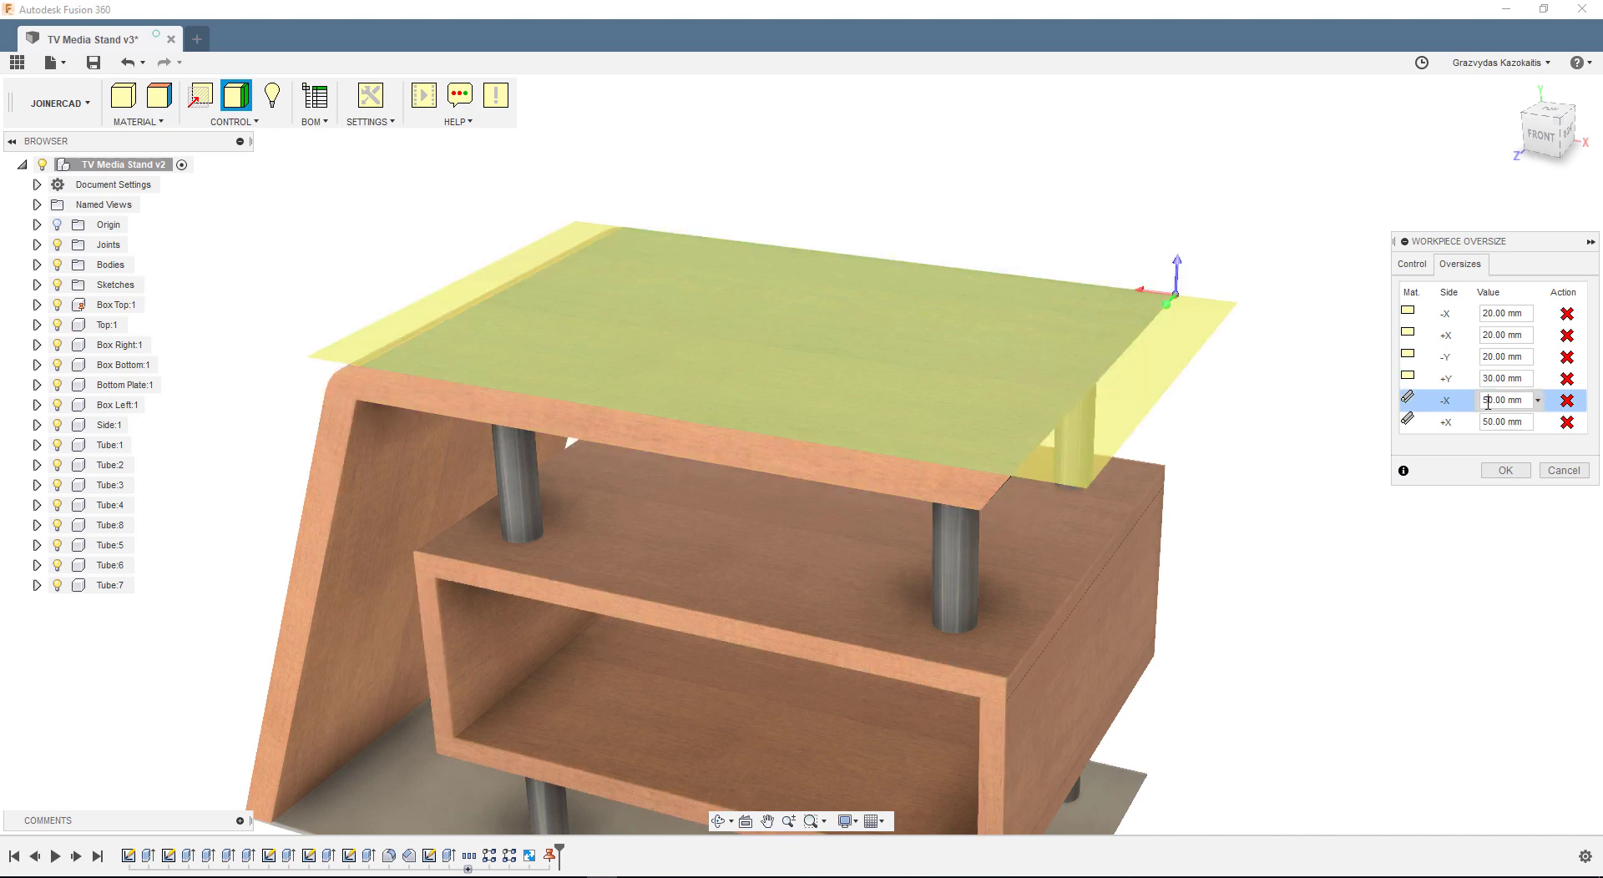
click(1505, 472)
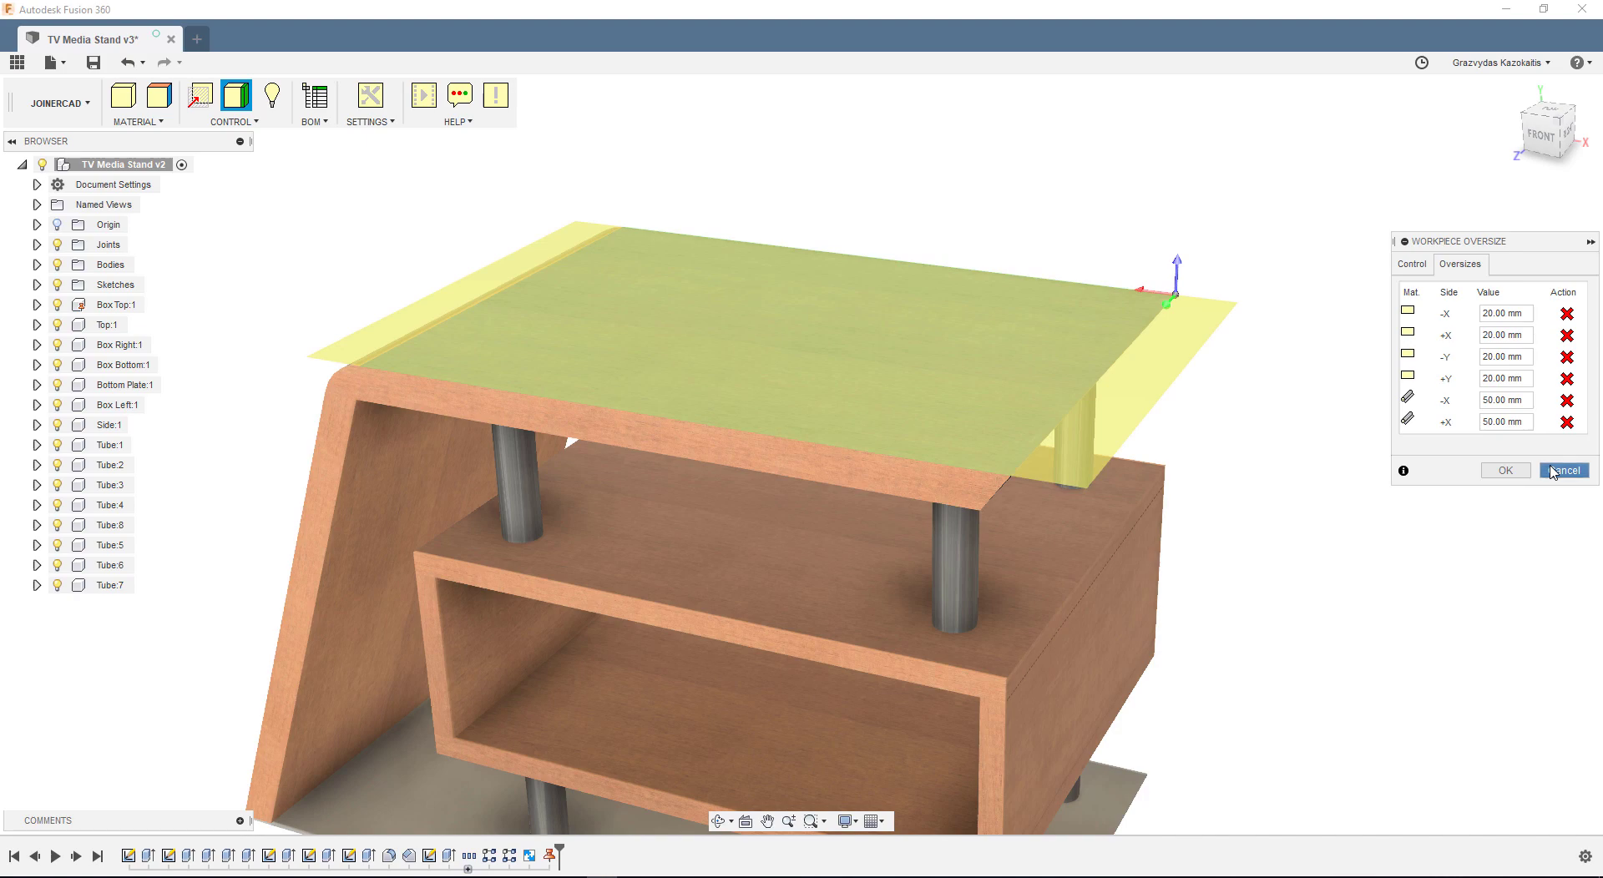
click(1552, 471)
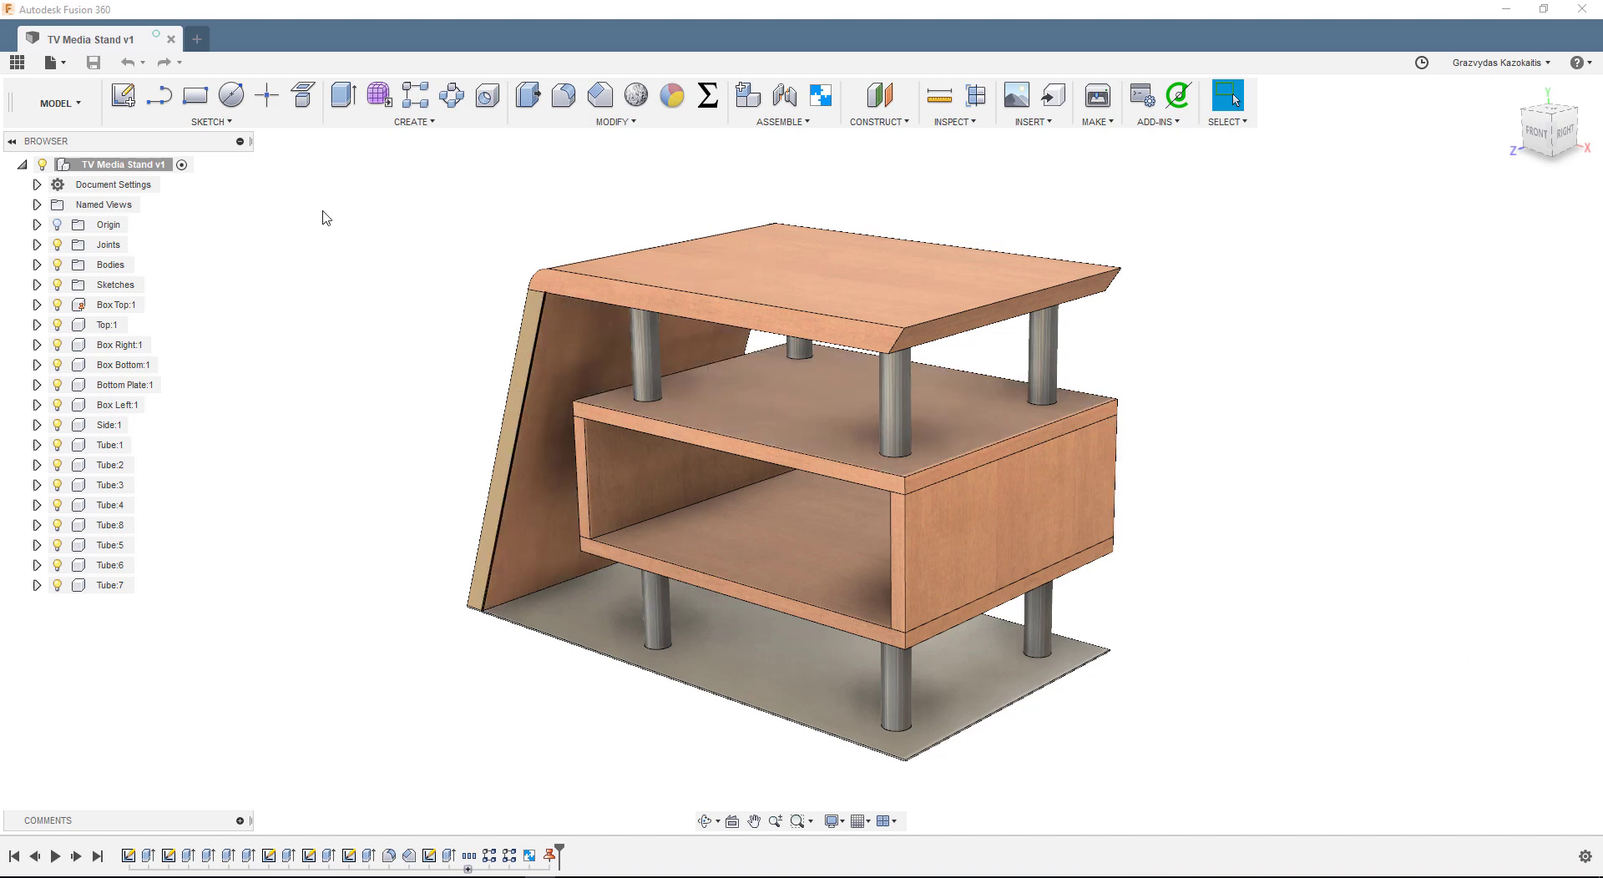
From master > Hardware > Minifix, drag the Minifix D15 & Dowel L34 & Cap D15 LH part into the design.
click(17, 62)
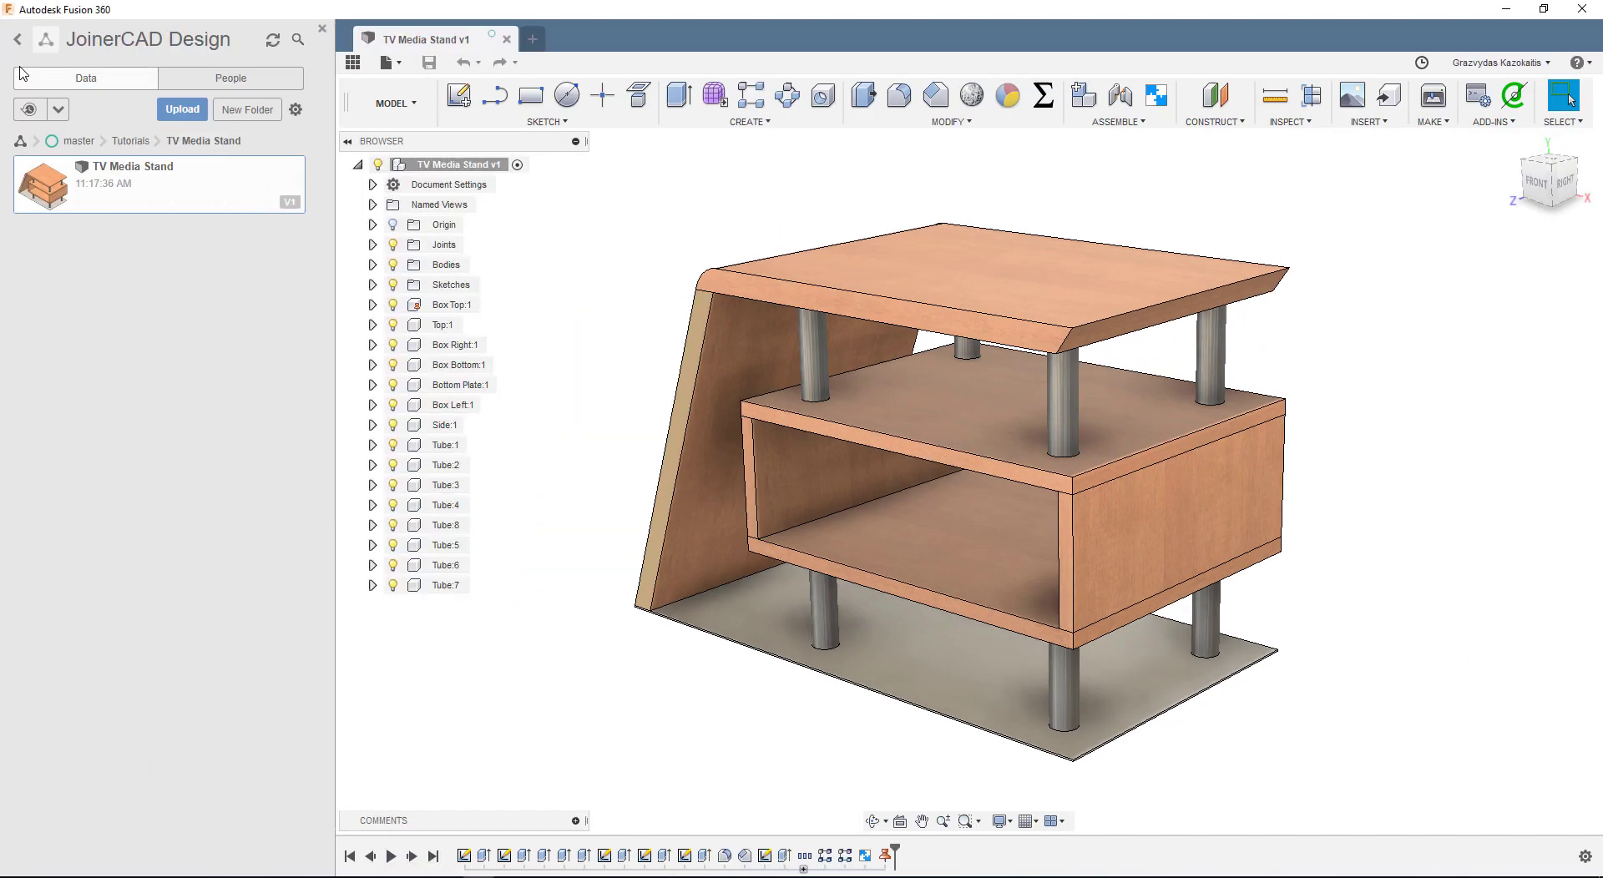
click(77, 141)
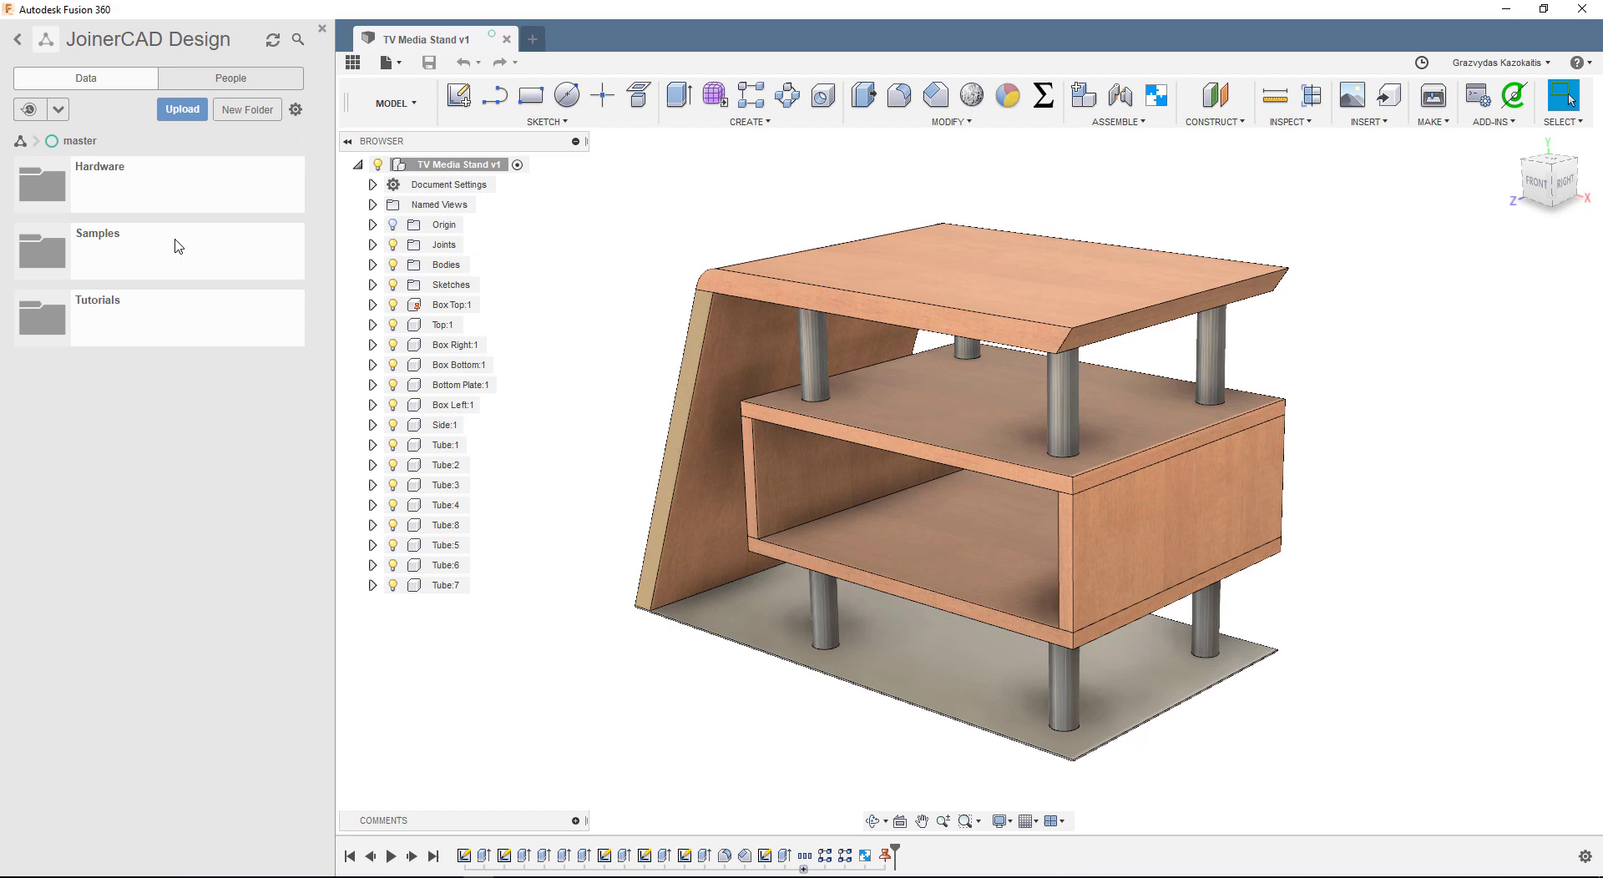
click(175, 196)
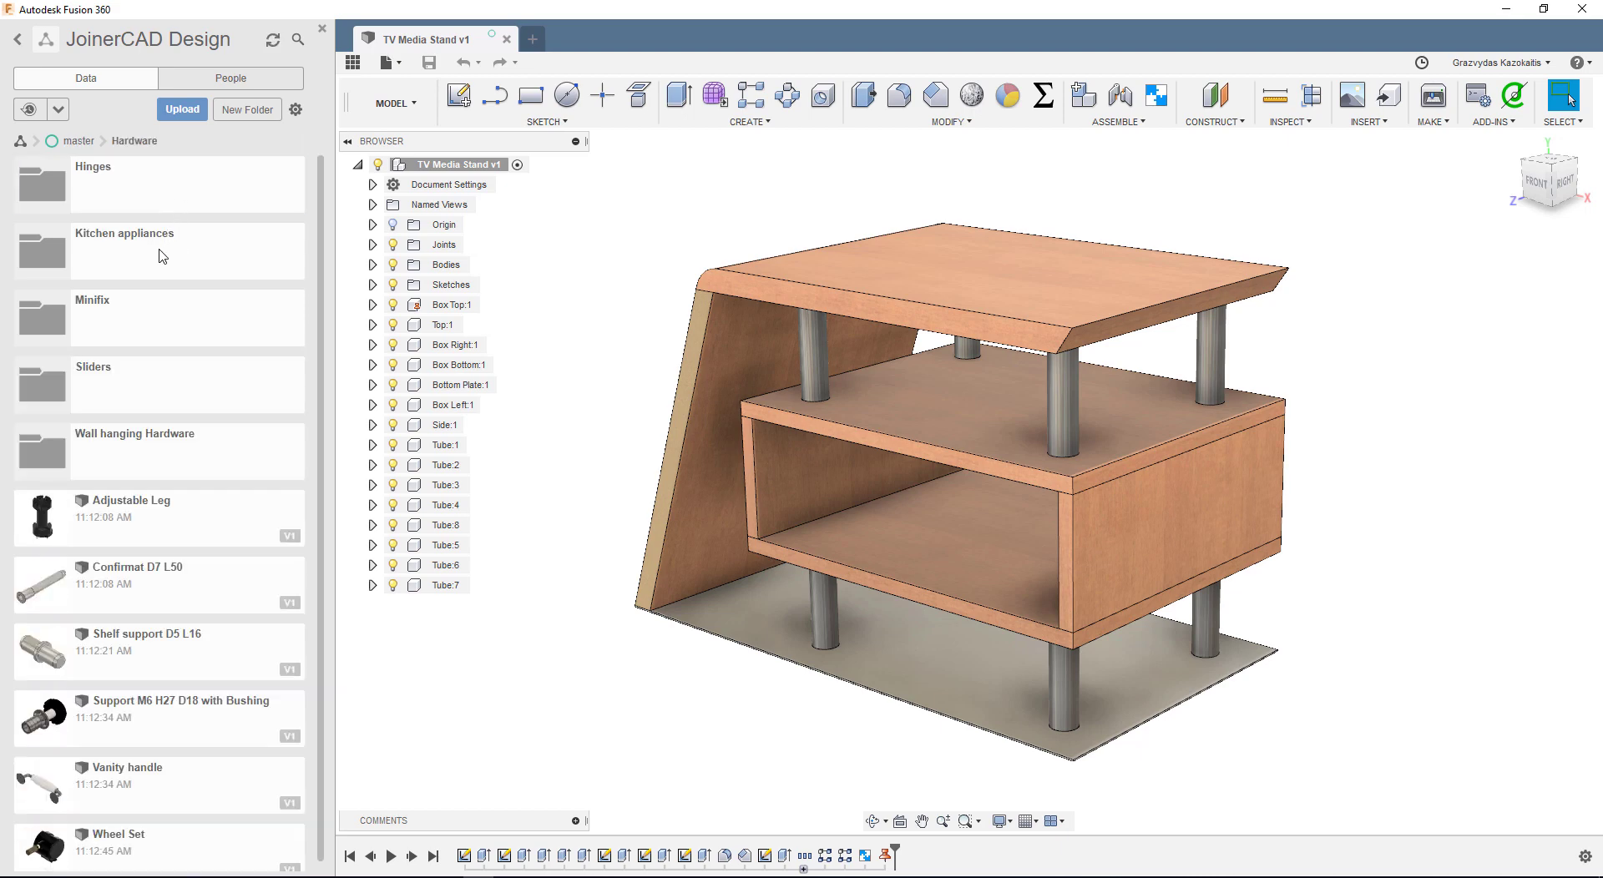
click(158, 324)
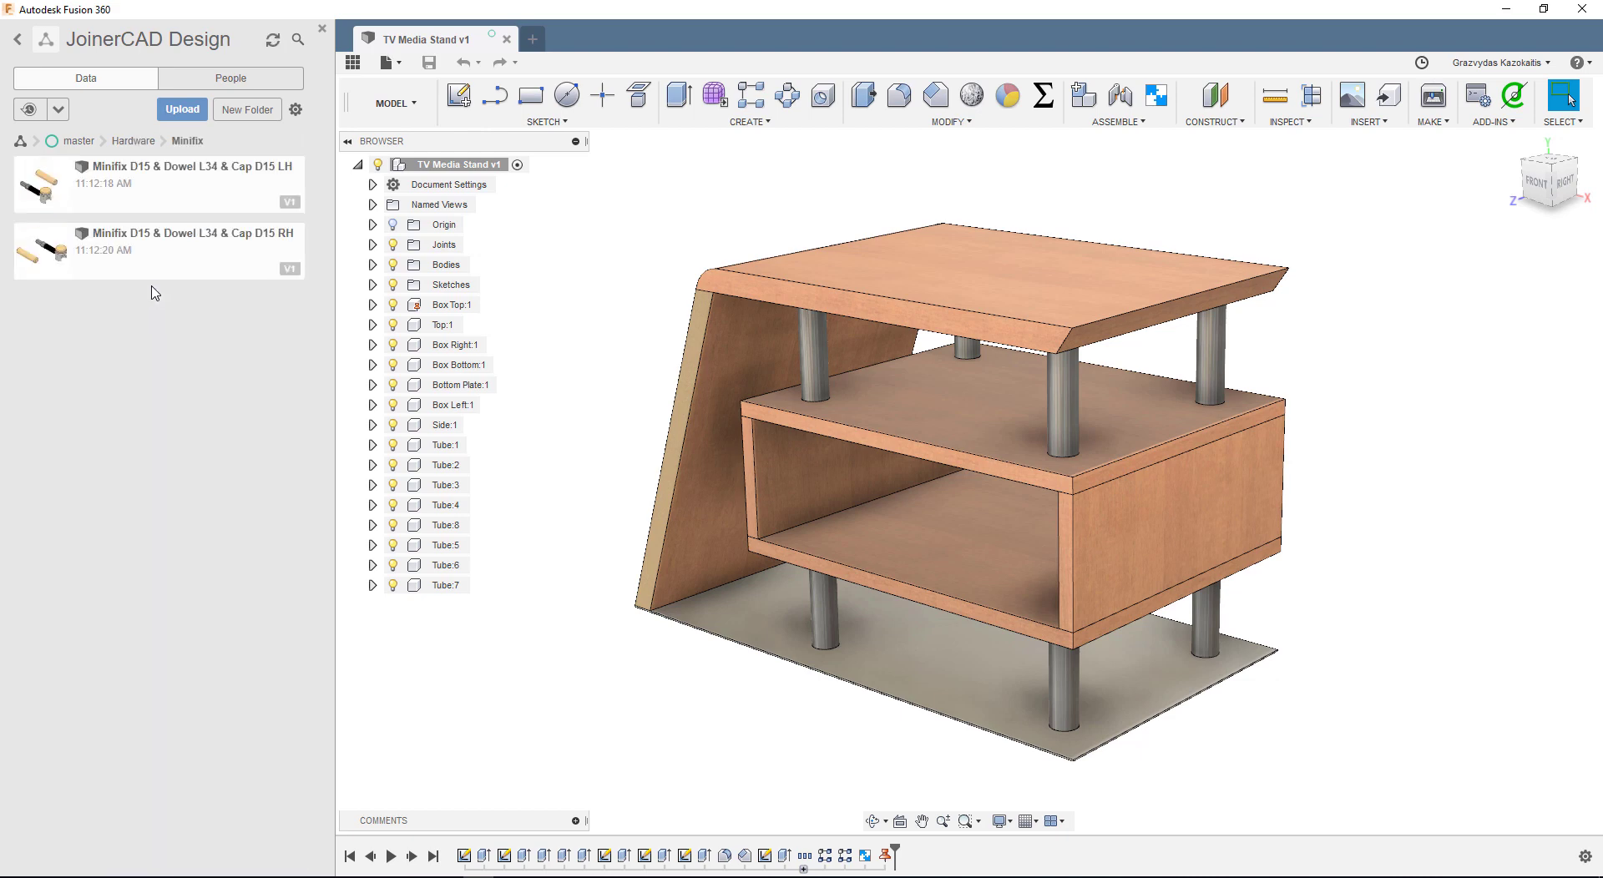
drag(149, 192, 589, 656)
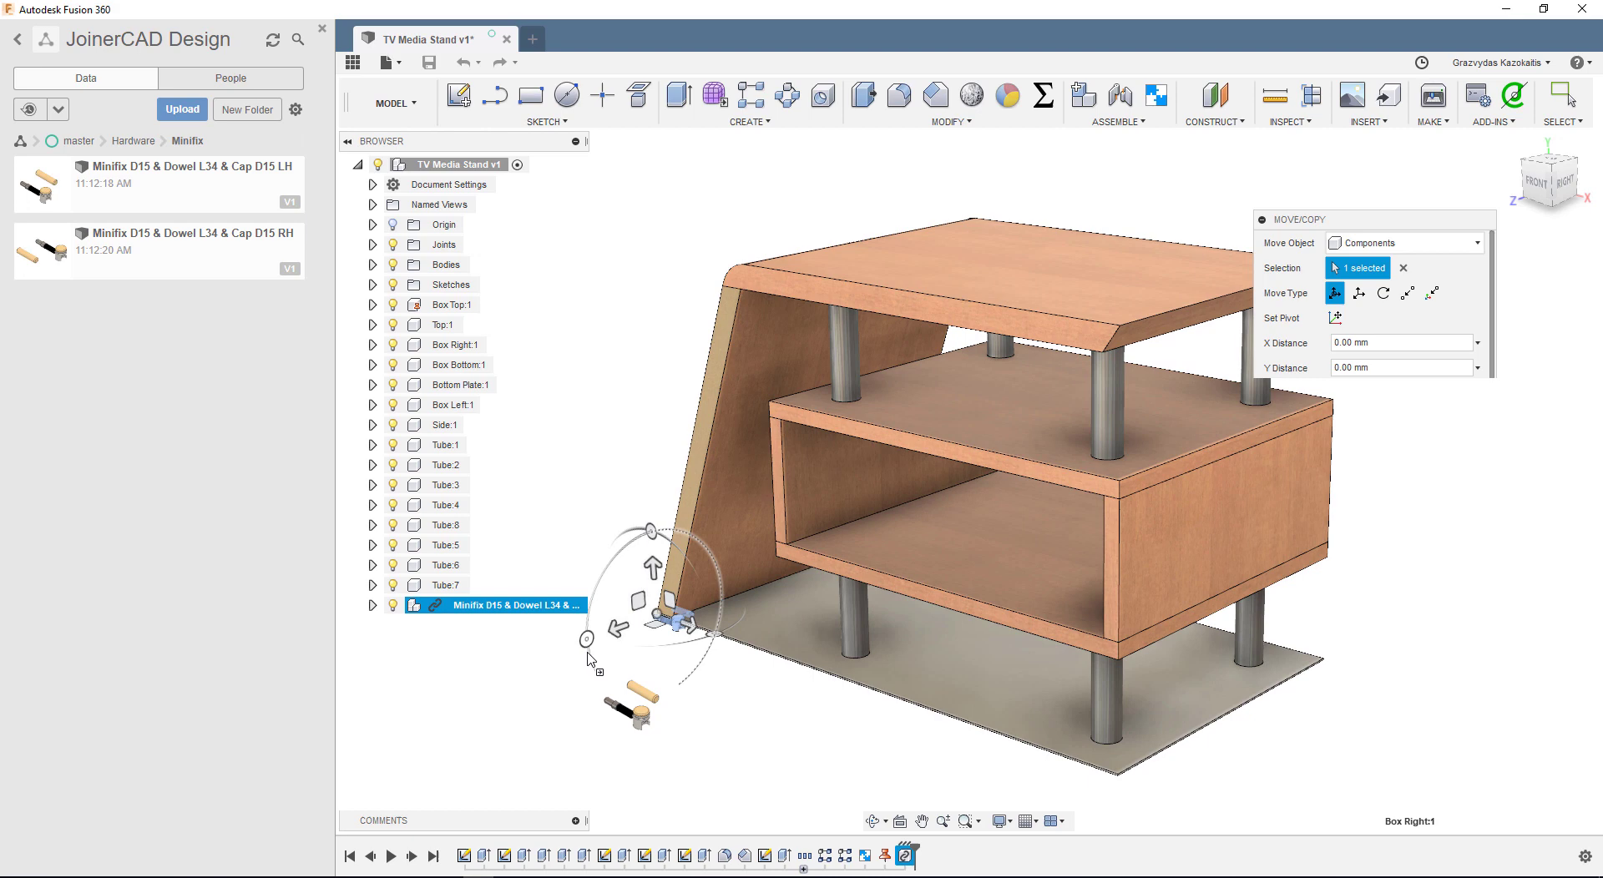
Move the Minifix LH part beneath the lower cabinet and rotate it 90° about Z.
drag(672, 620, 865, 754)
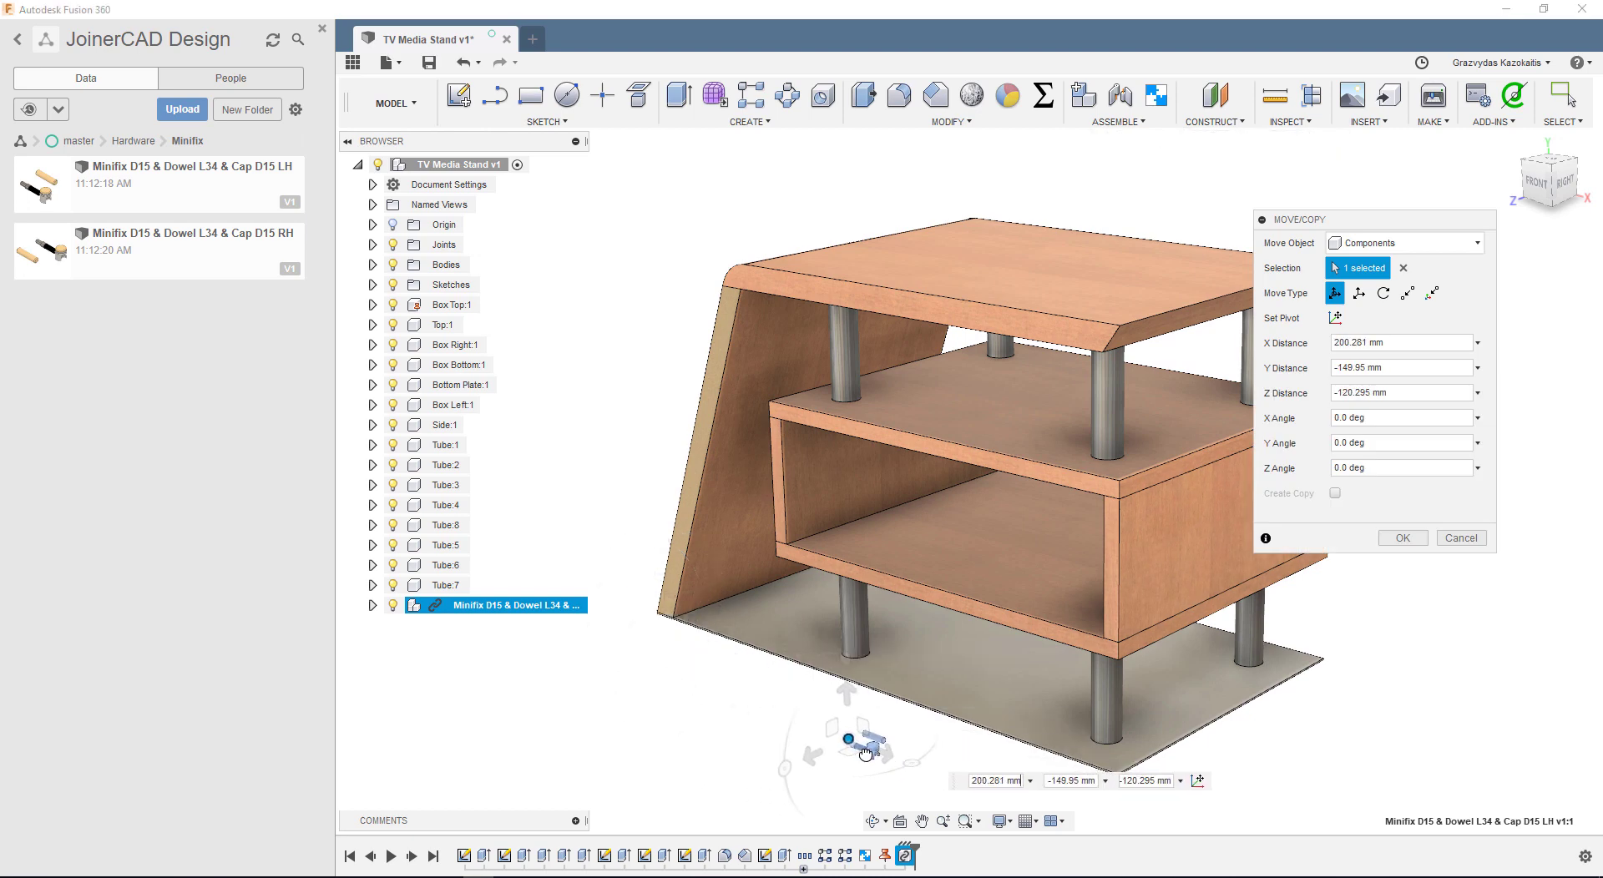
shift+middle_drag(847, 693, 822, 782)
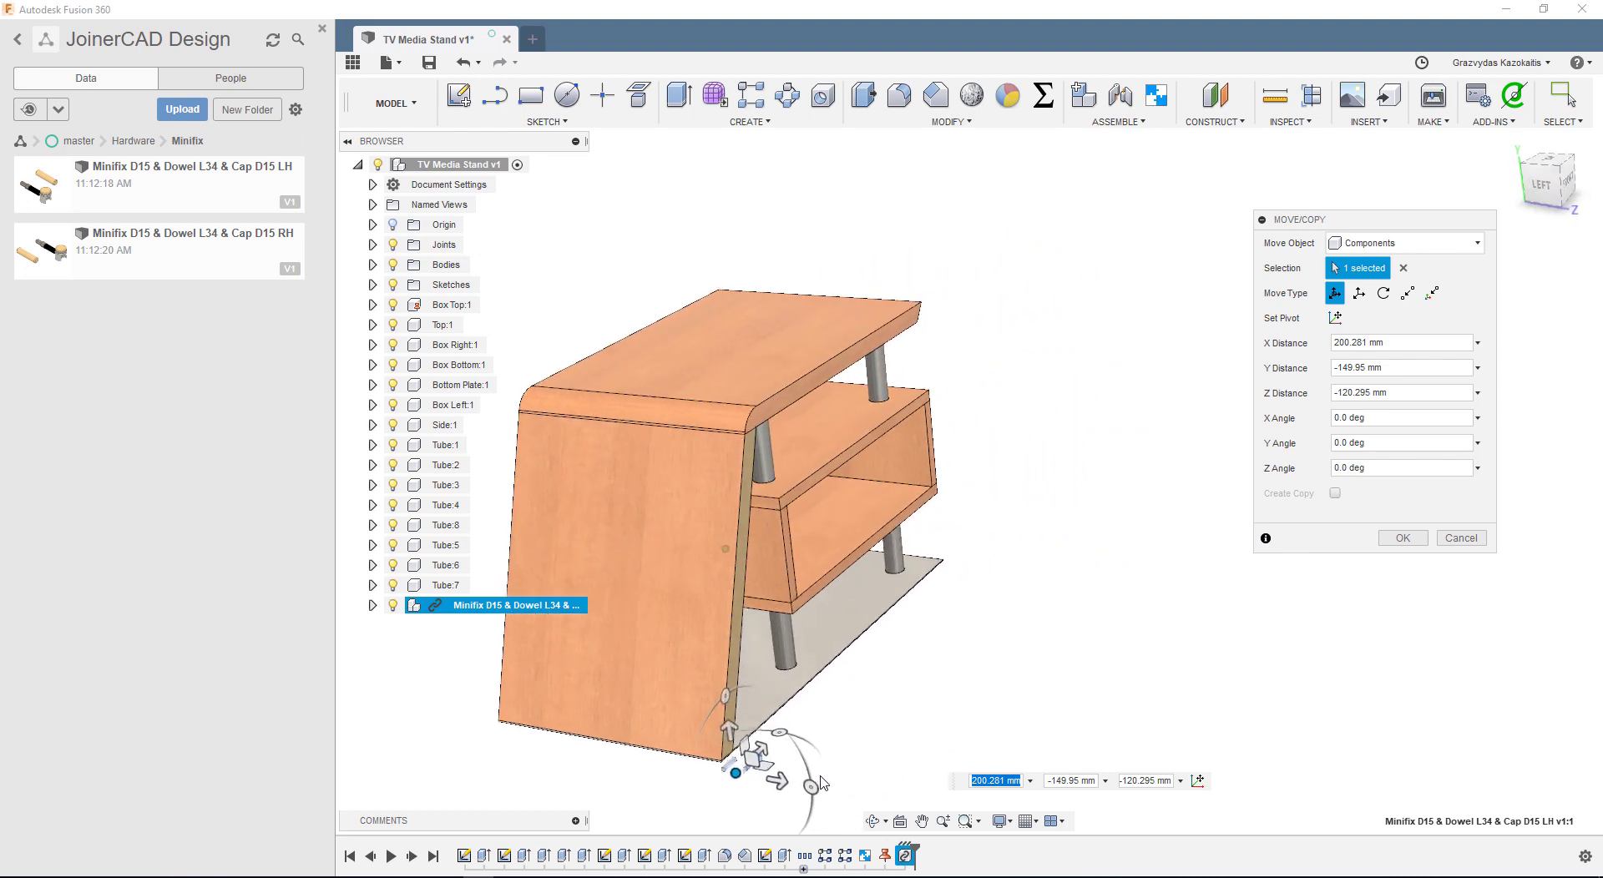
drag(736, 772, 933, 624)
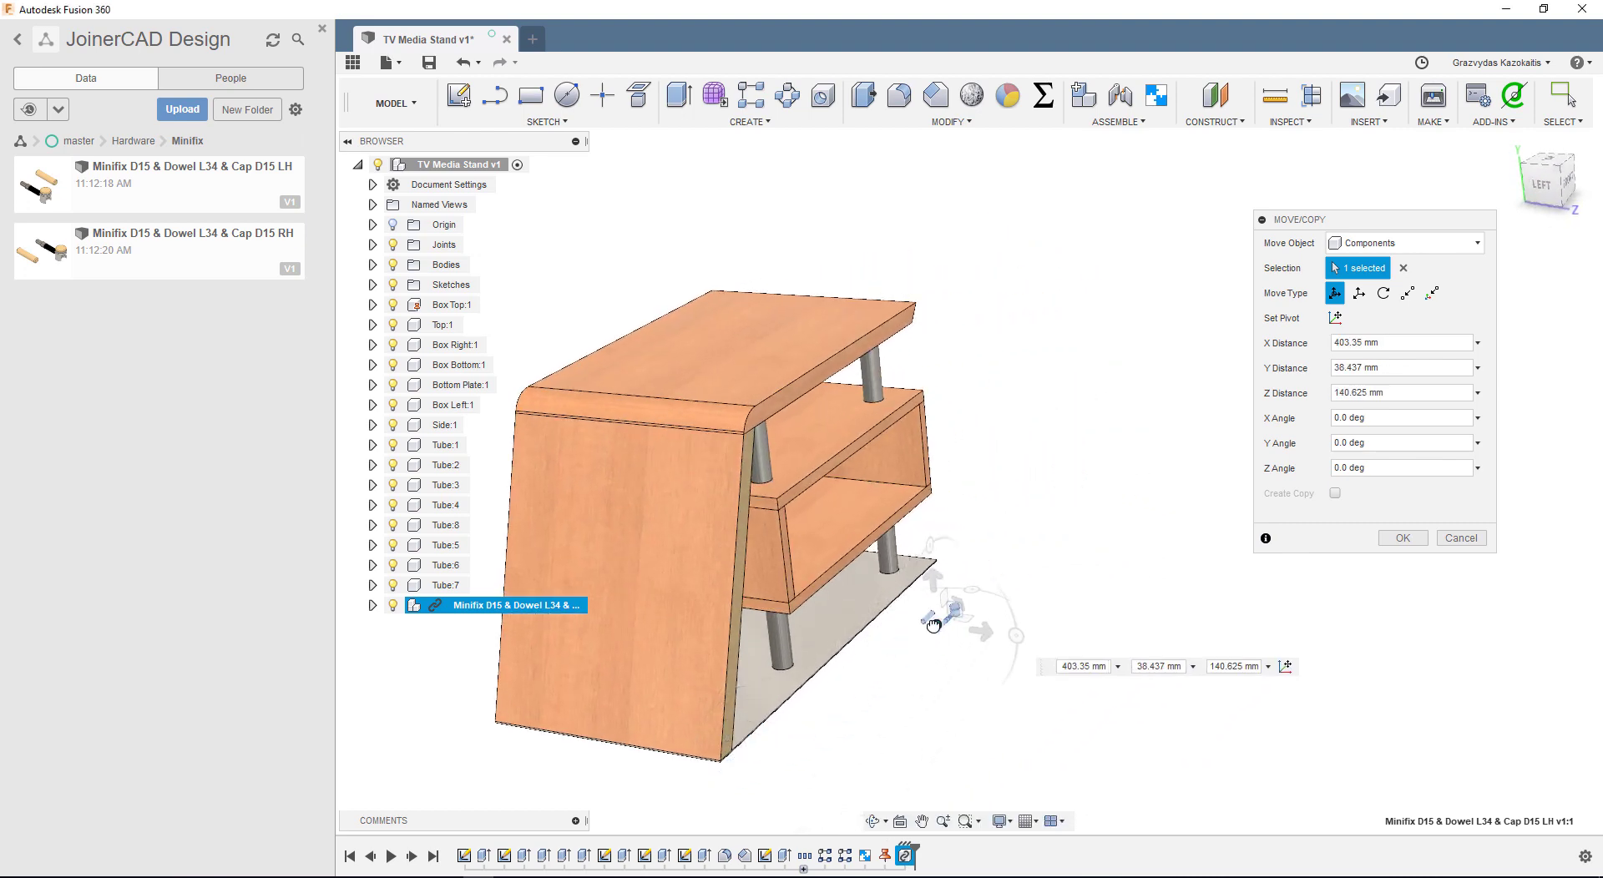
scroll(933, 624, up, 8)
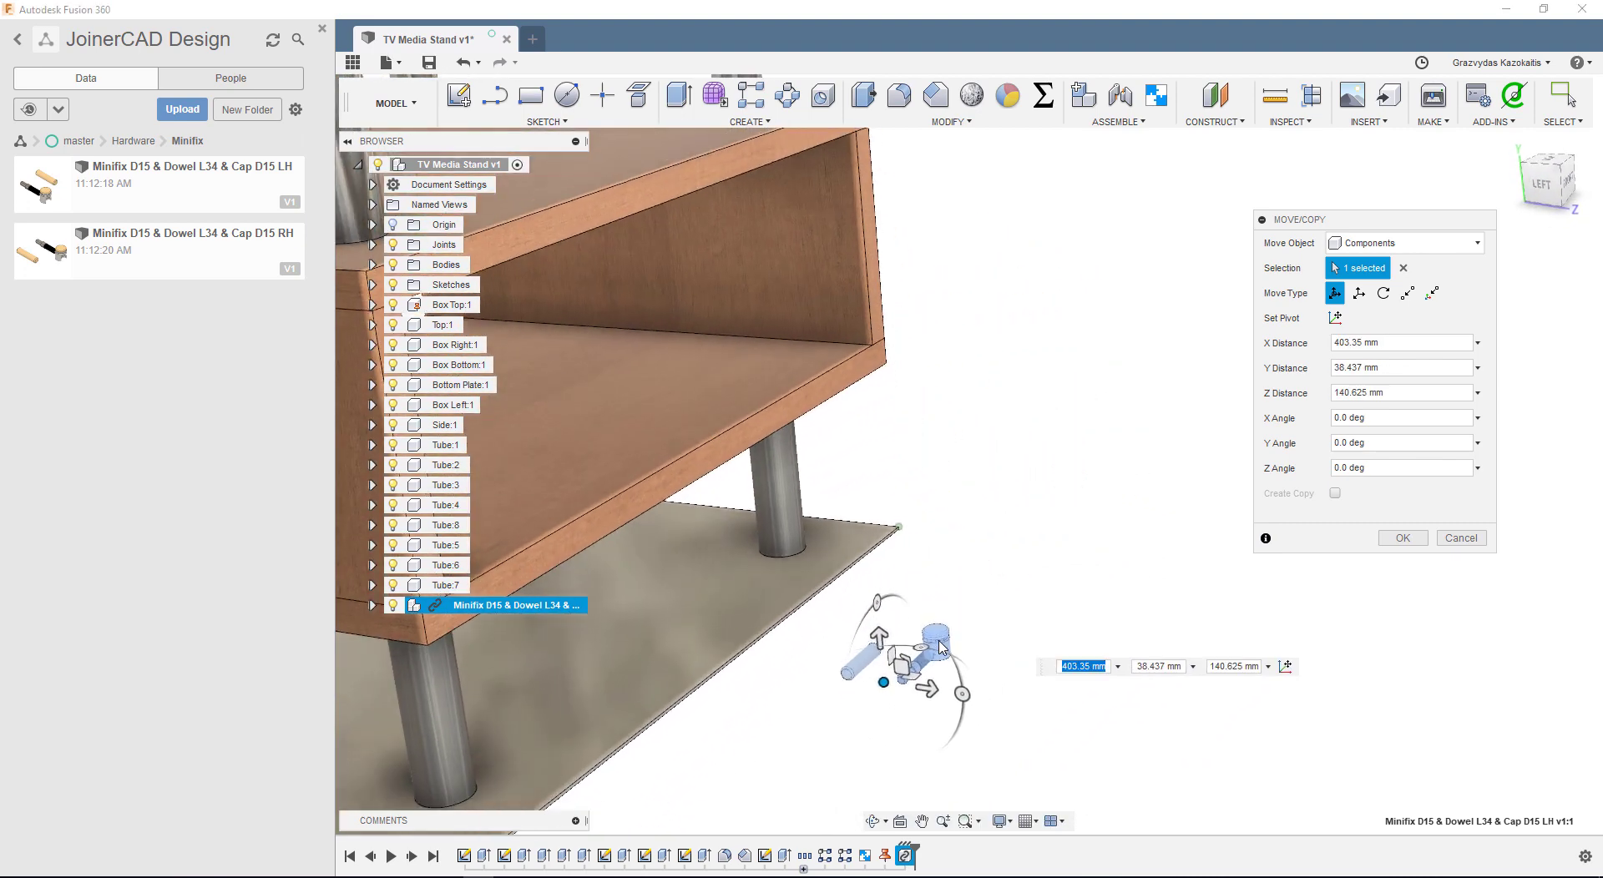
shift+middle_drag(942, 647, 950, 630)
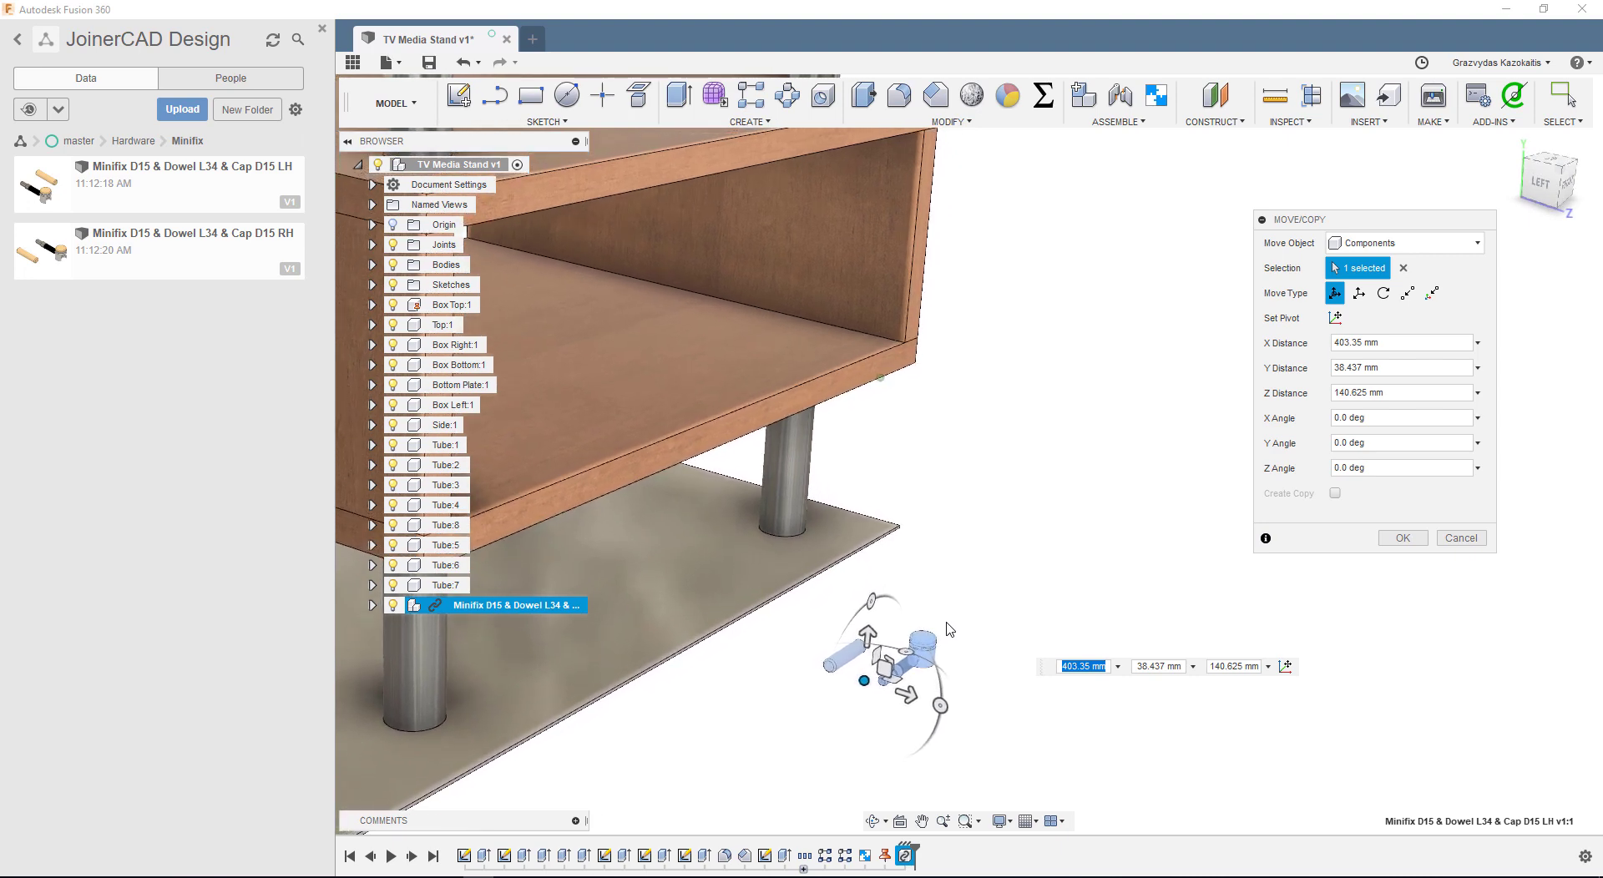
mouse_move(868, 603)
mouse_down()
mouse_move(827, 668)
mouse_move(831, 751)
mouse_move(818, 711)
mouse_up()
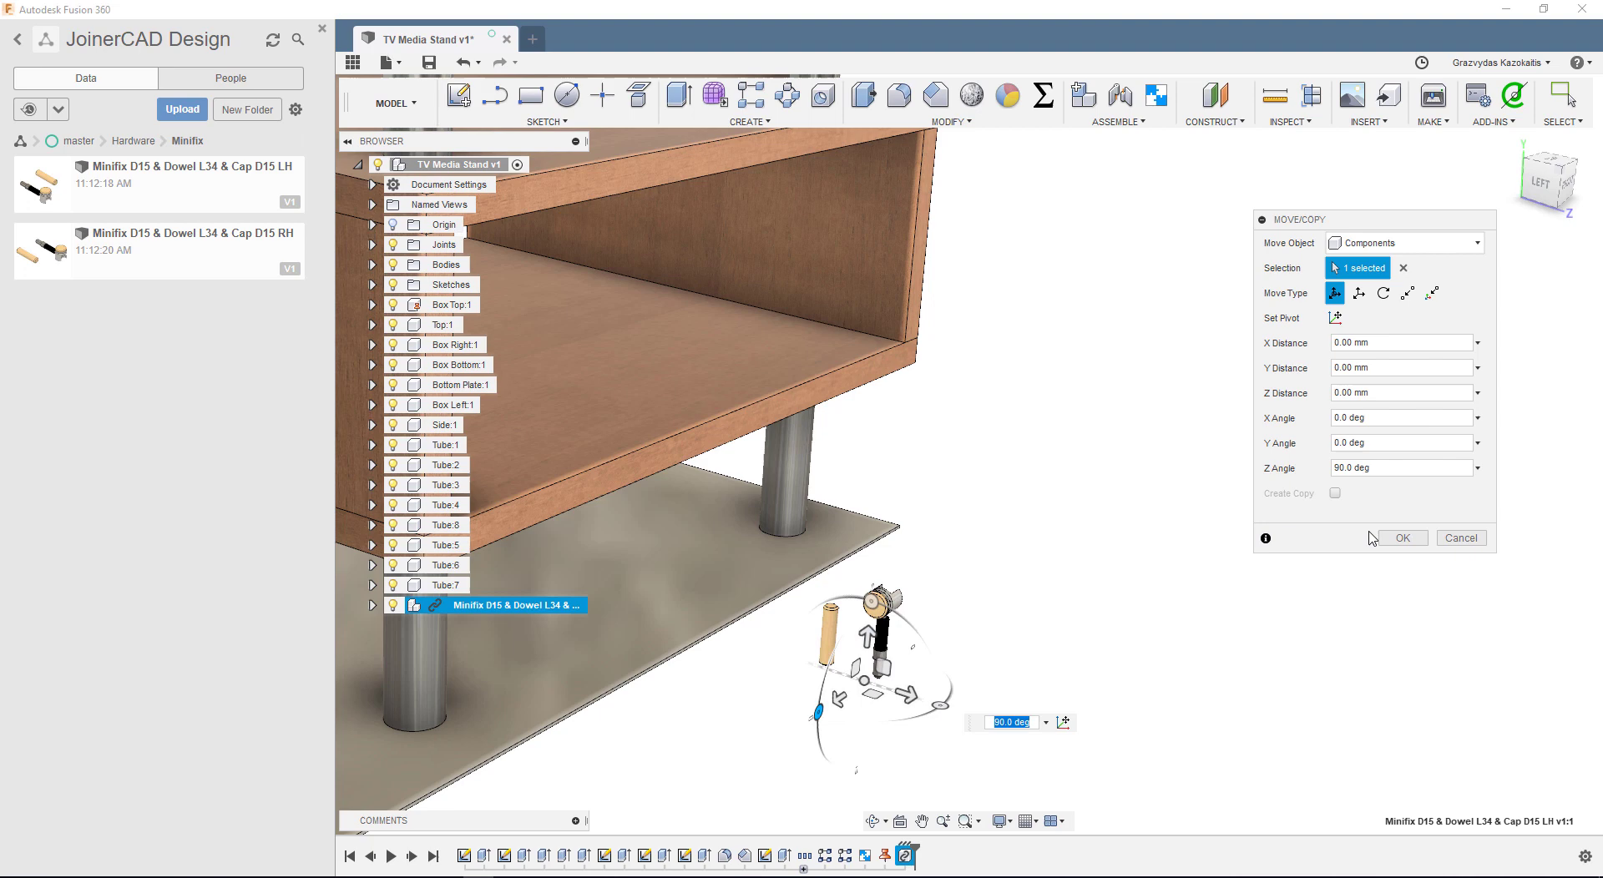
click(1401, 538)
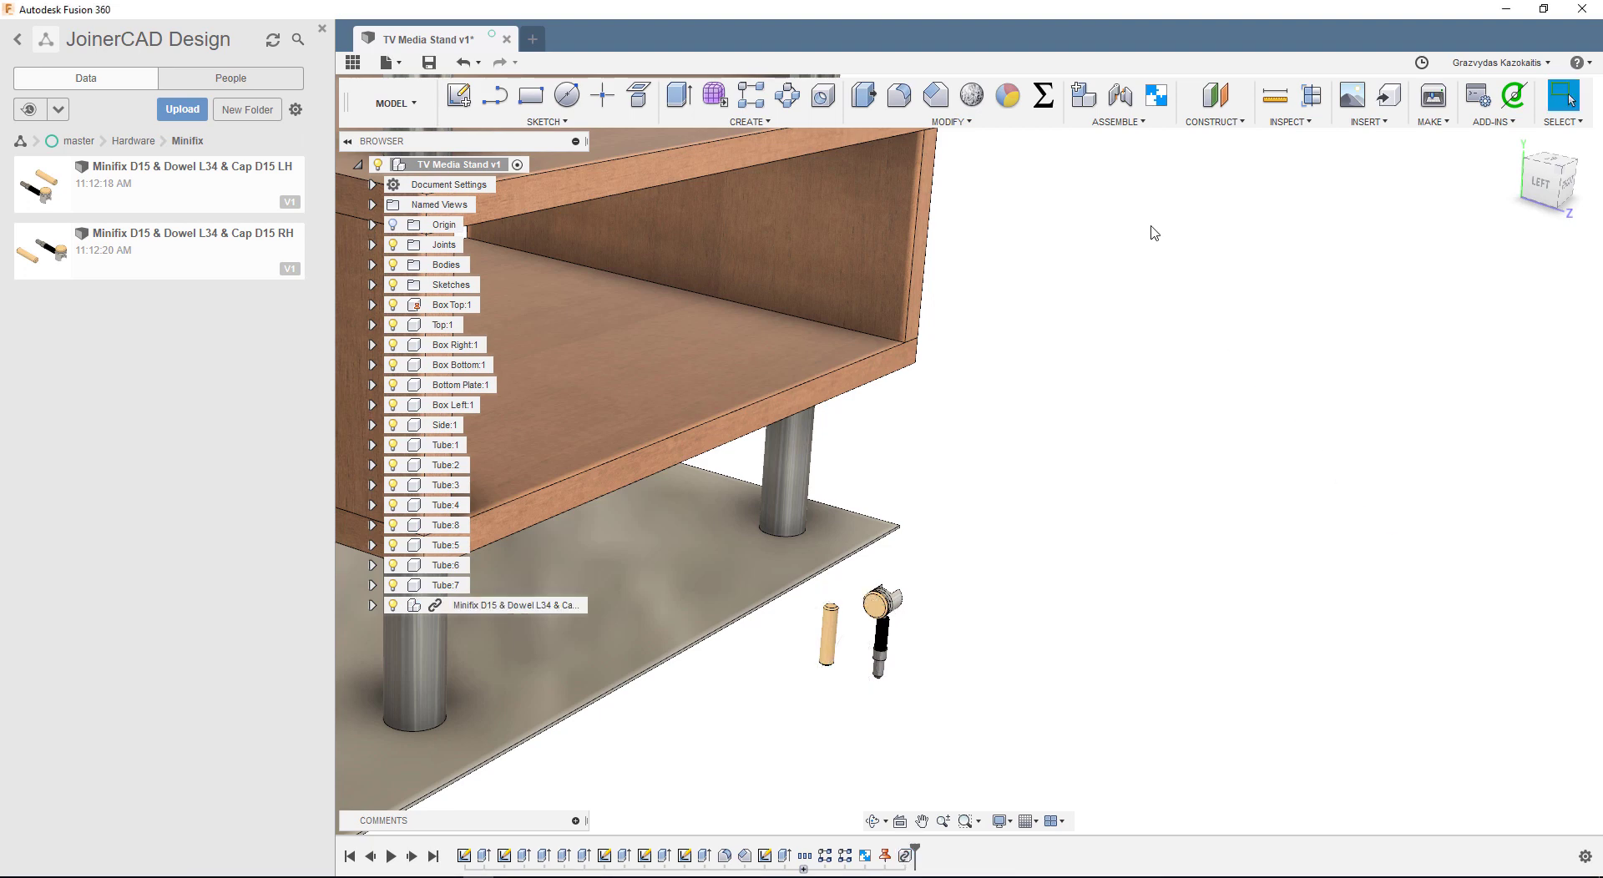
Rigidly joint the Minifix cap face to the cabinet corner with offsets X 32 mm and Y -34 mm.
click(1132, 100)
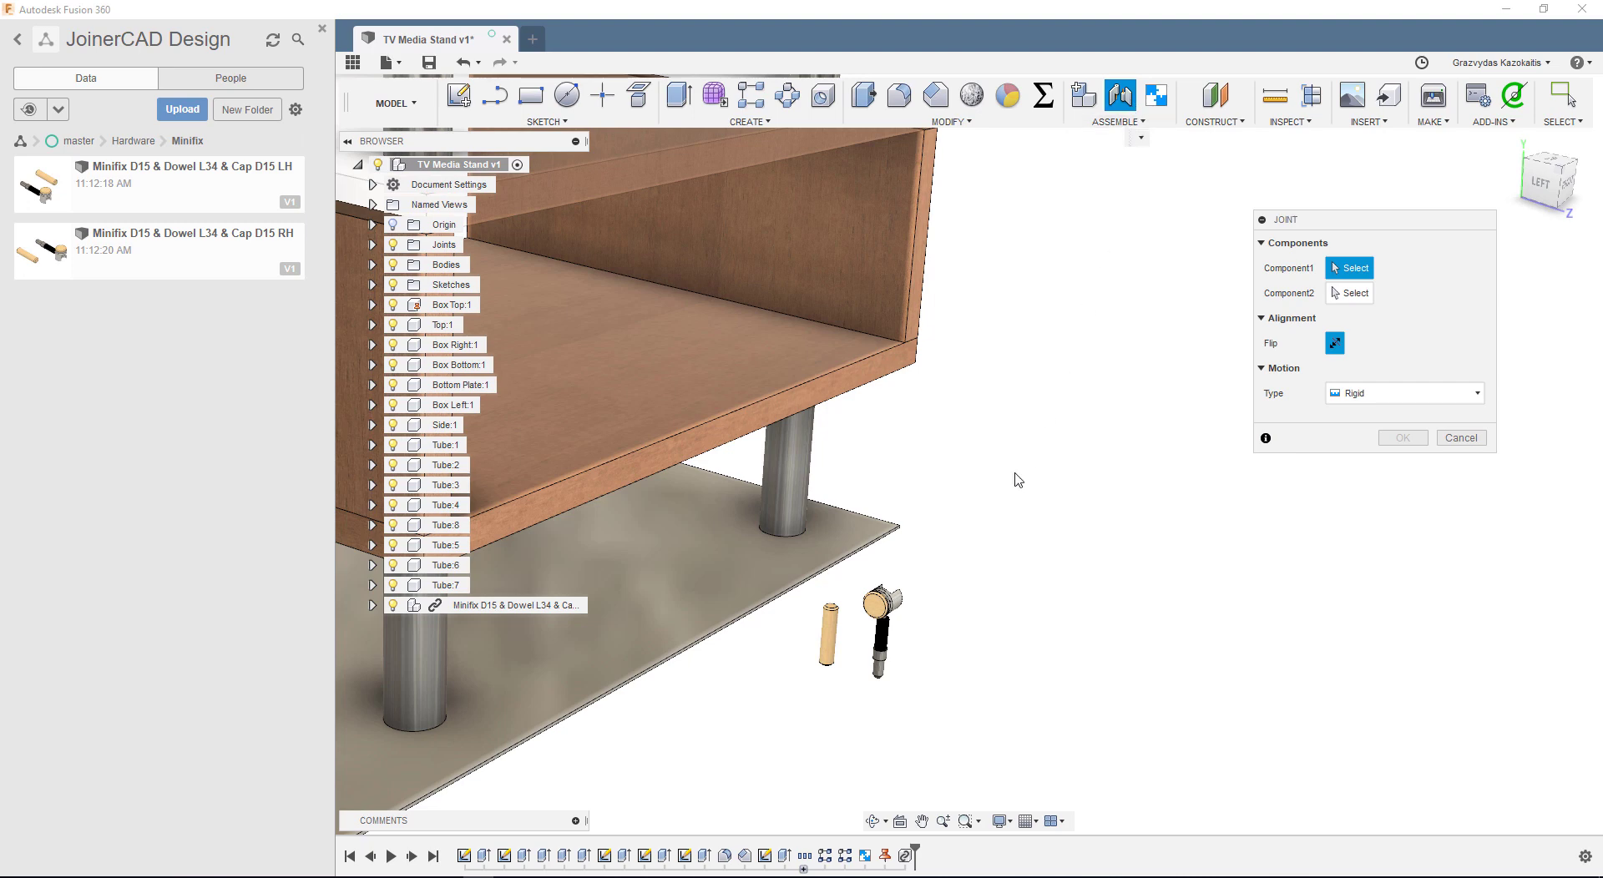
scroll(877, 609, up, 5)
scroll(886, 605, up, 3)
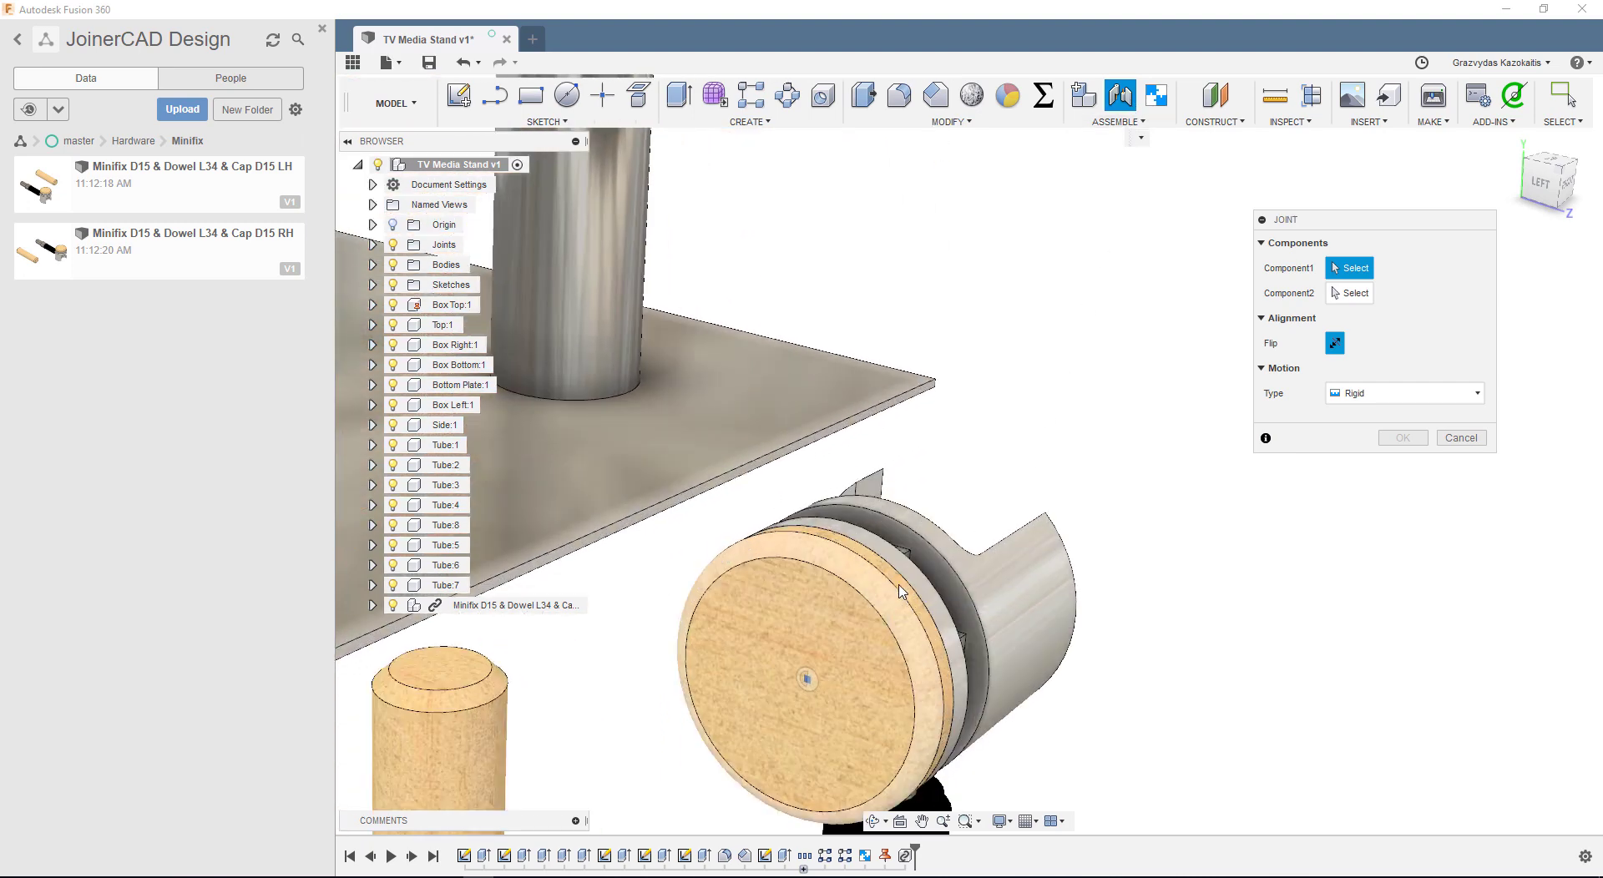
click(843, 659)
scroll(931, 495, down, 4)
scroll(931, 496, down, 5)
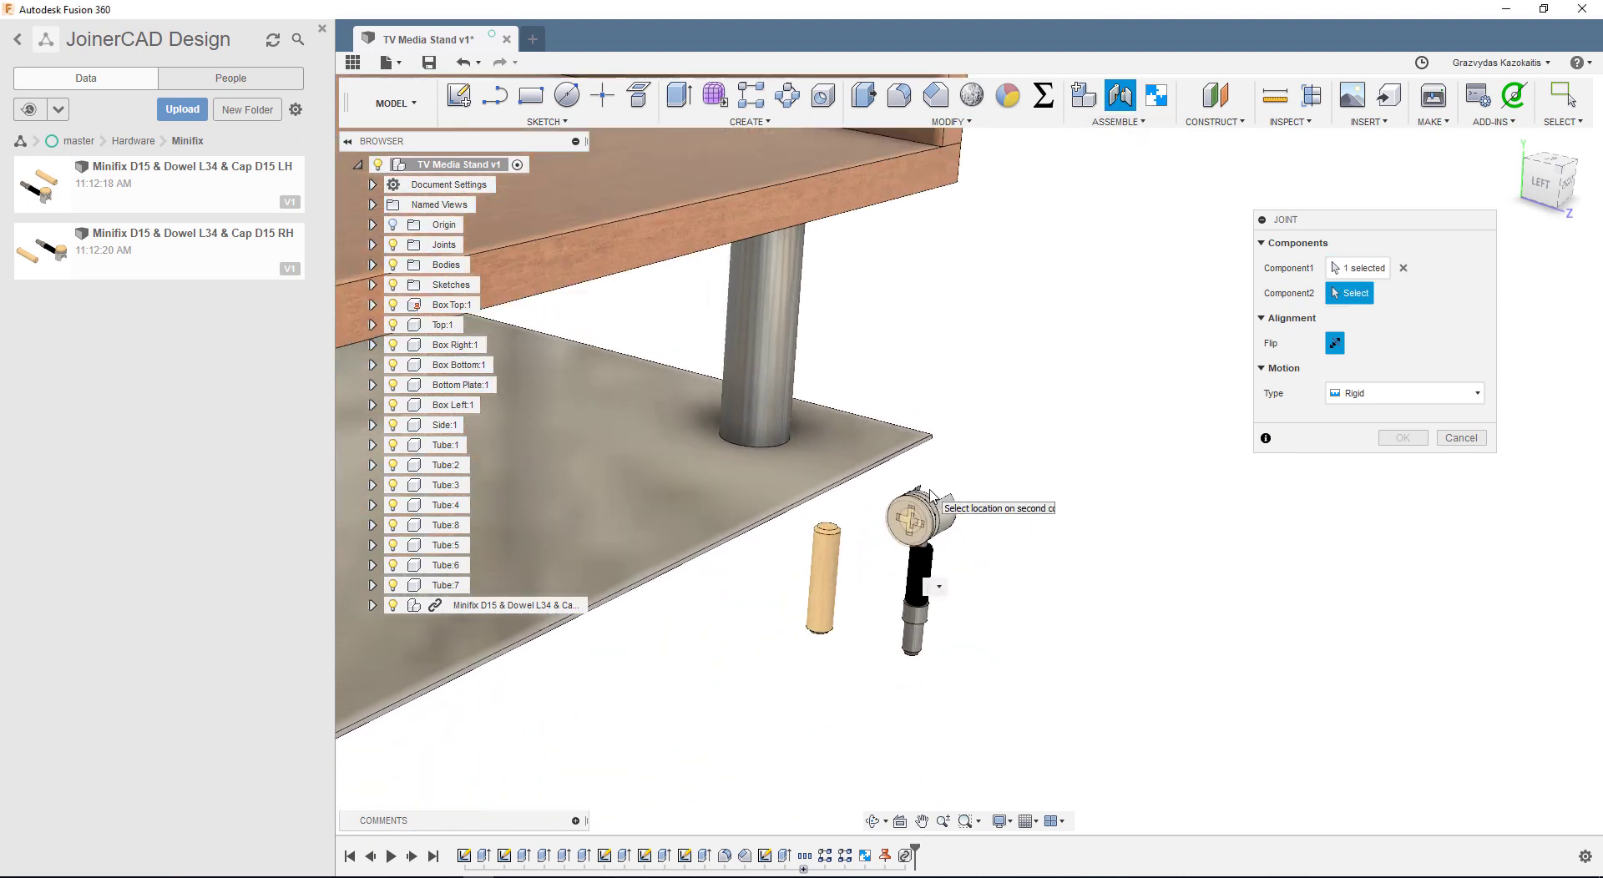
click(936, 258)
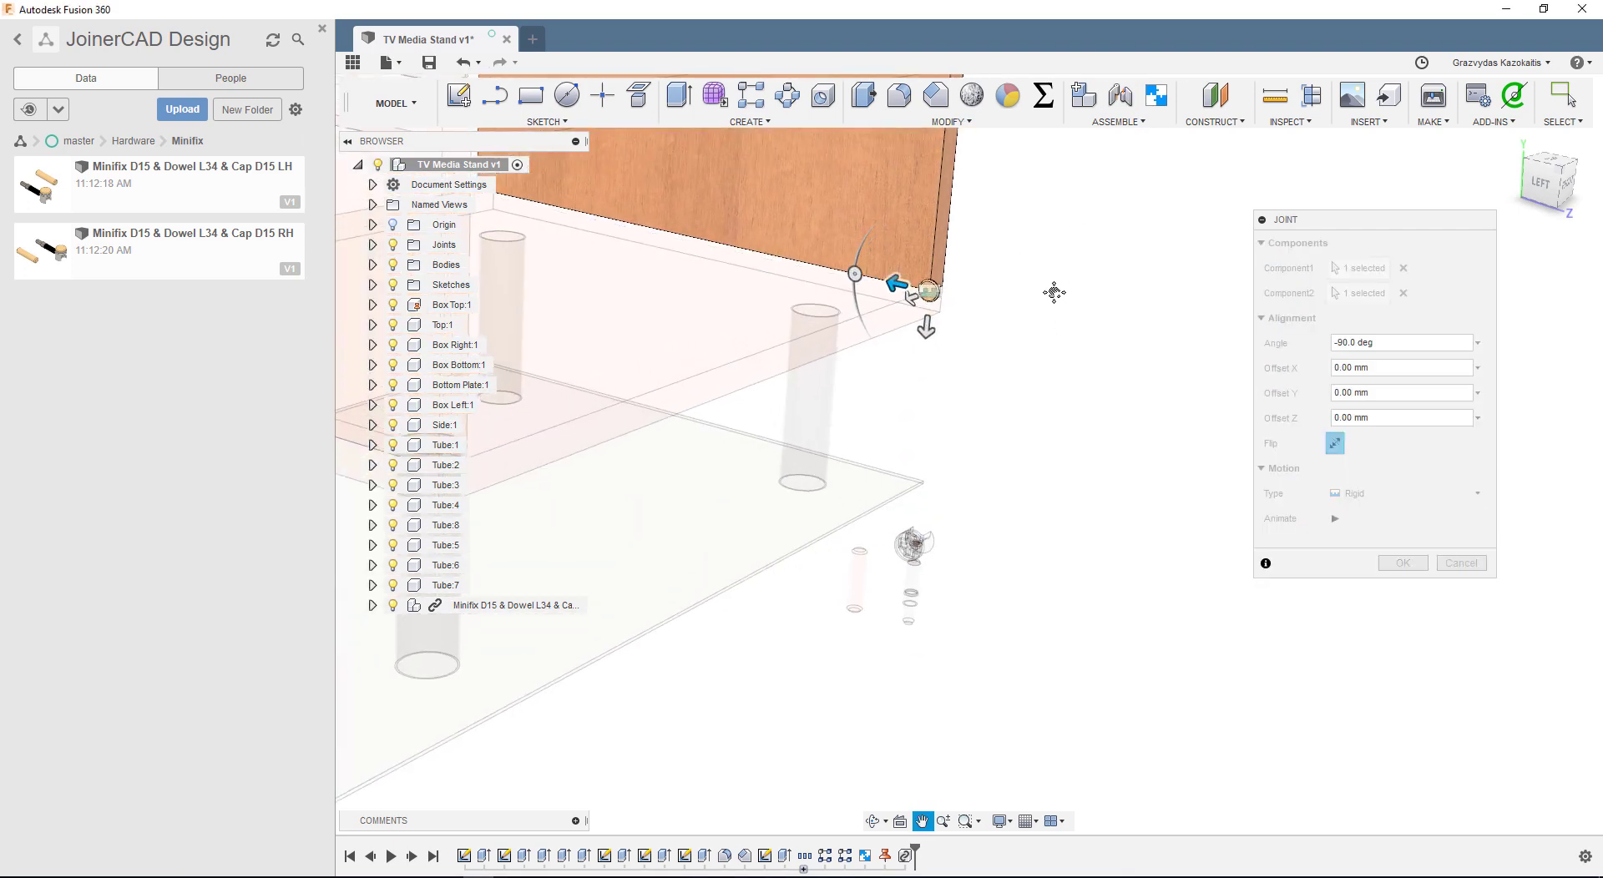
drag(871, 415, 822, 405)
text(32)
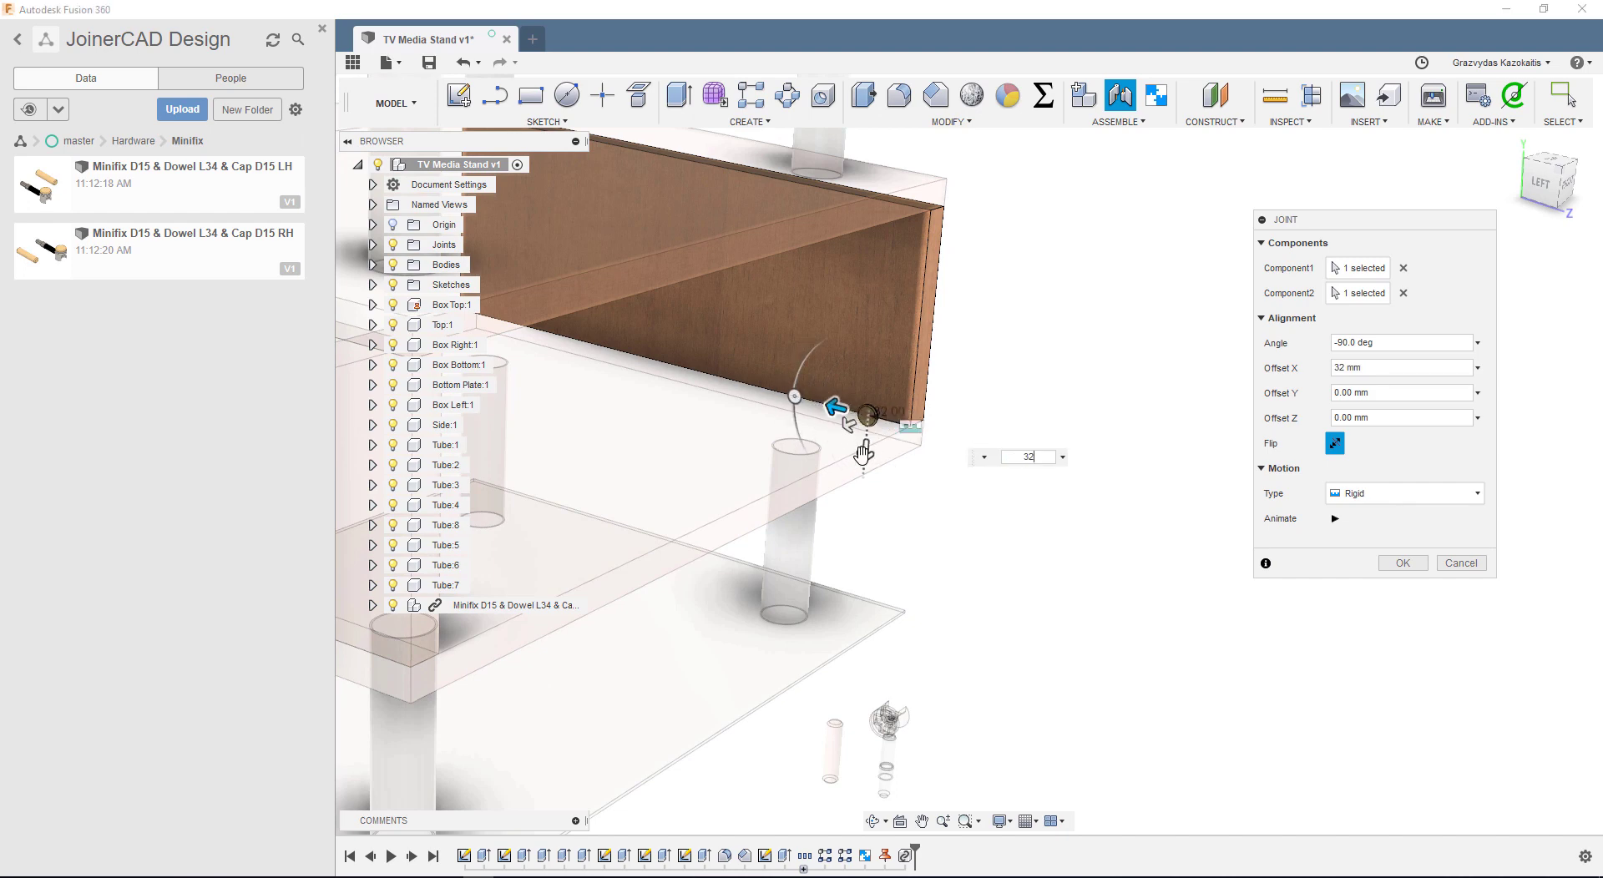
drag(864, 453, 853, 404)
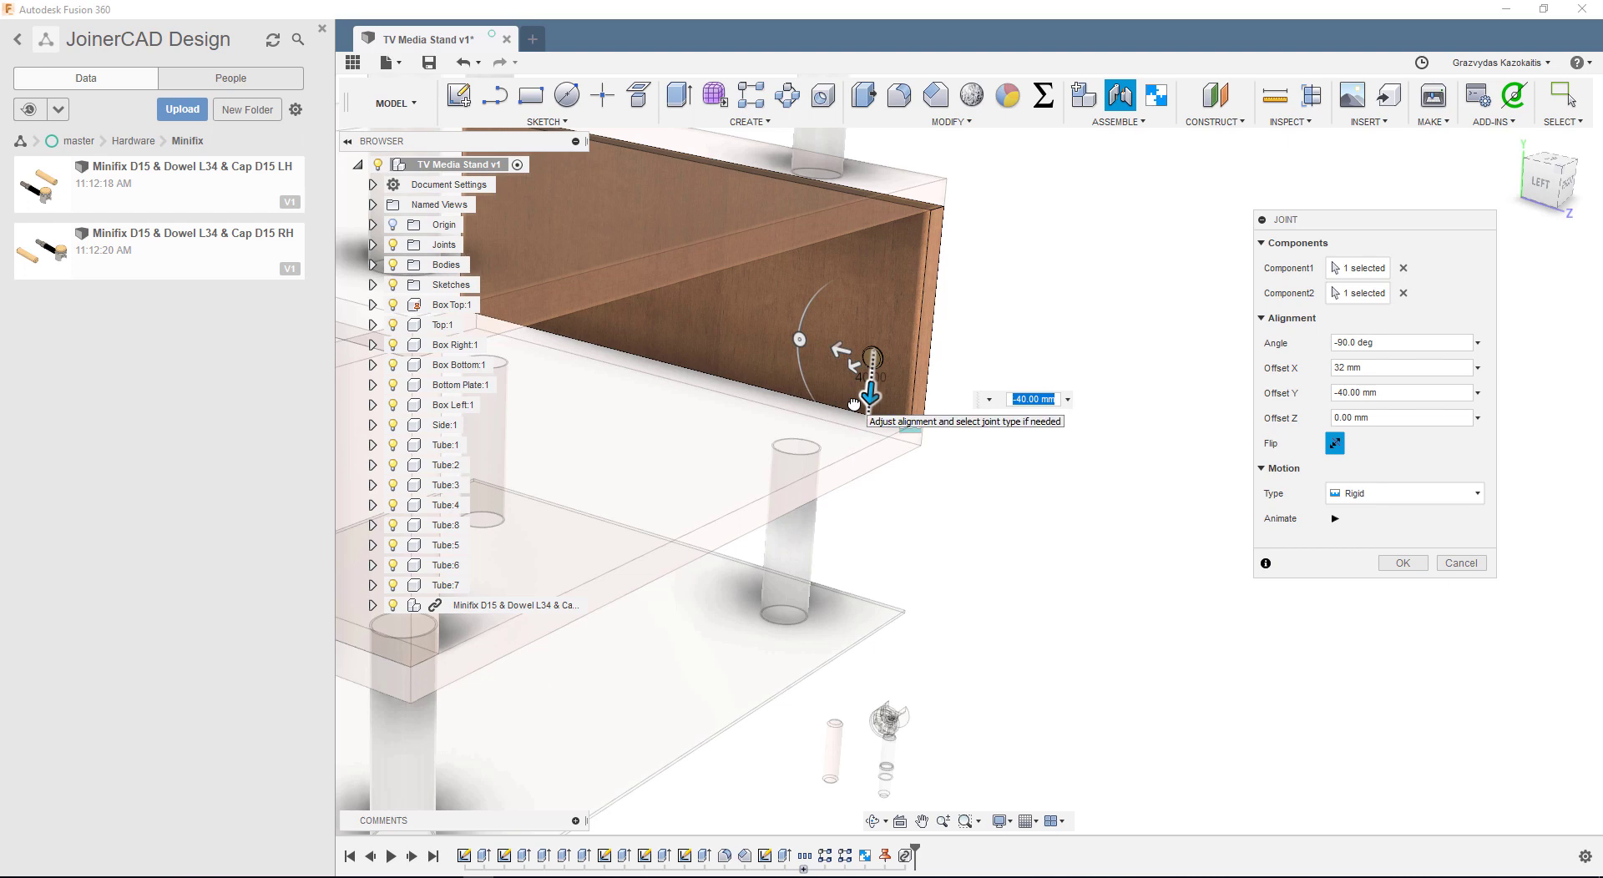
text(-34)
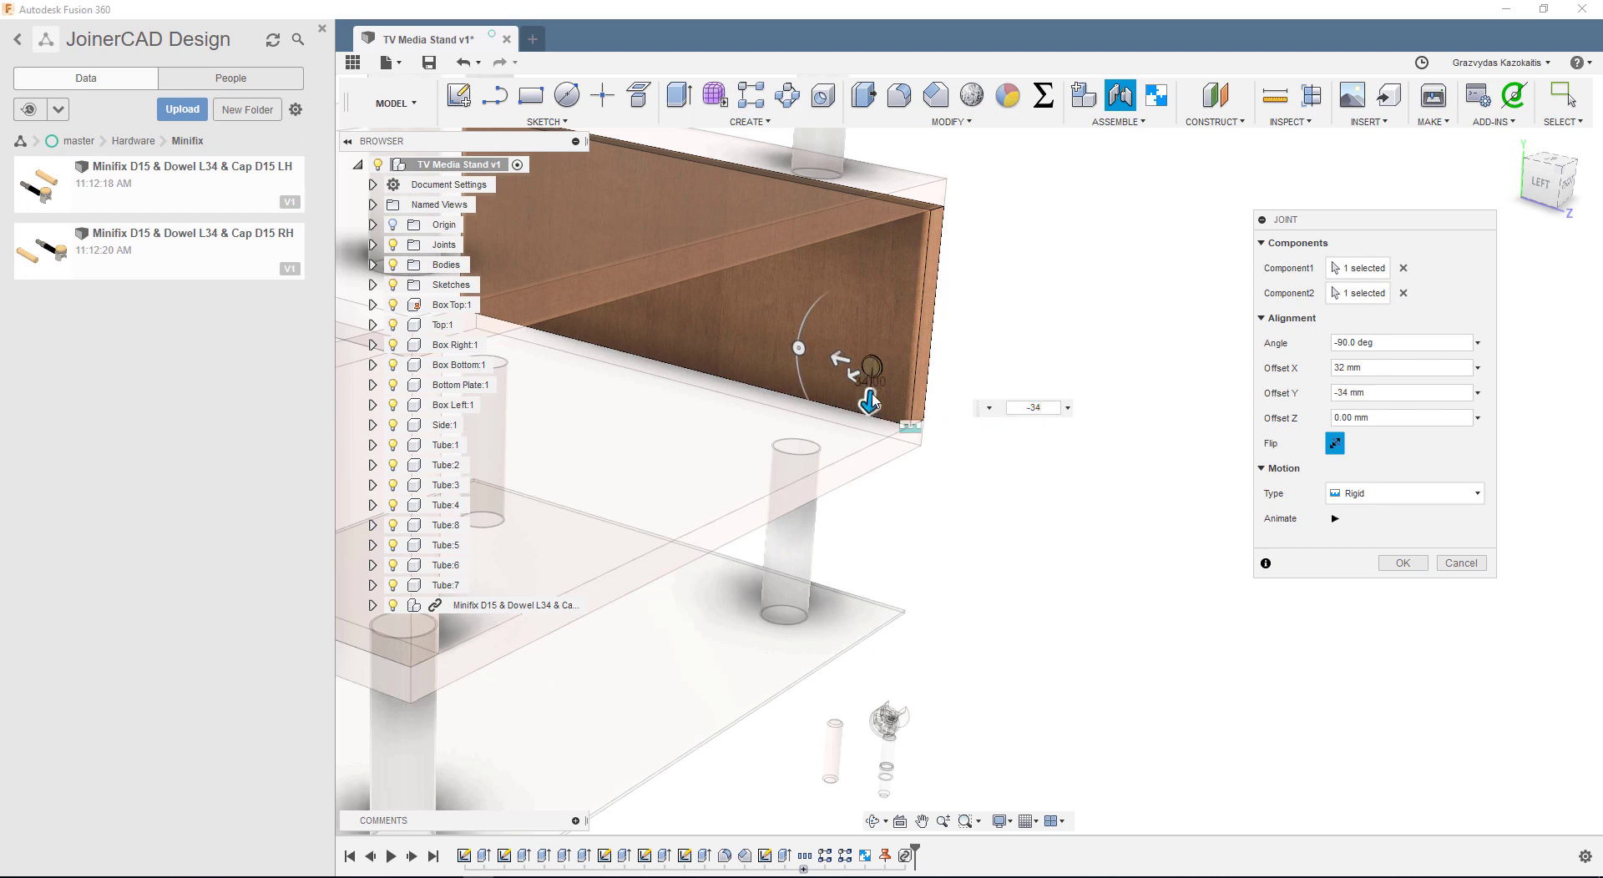
click(1403, 565)
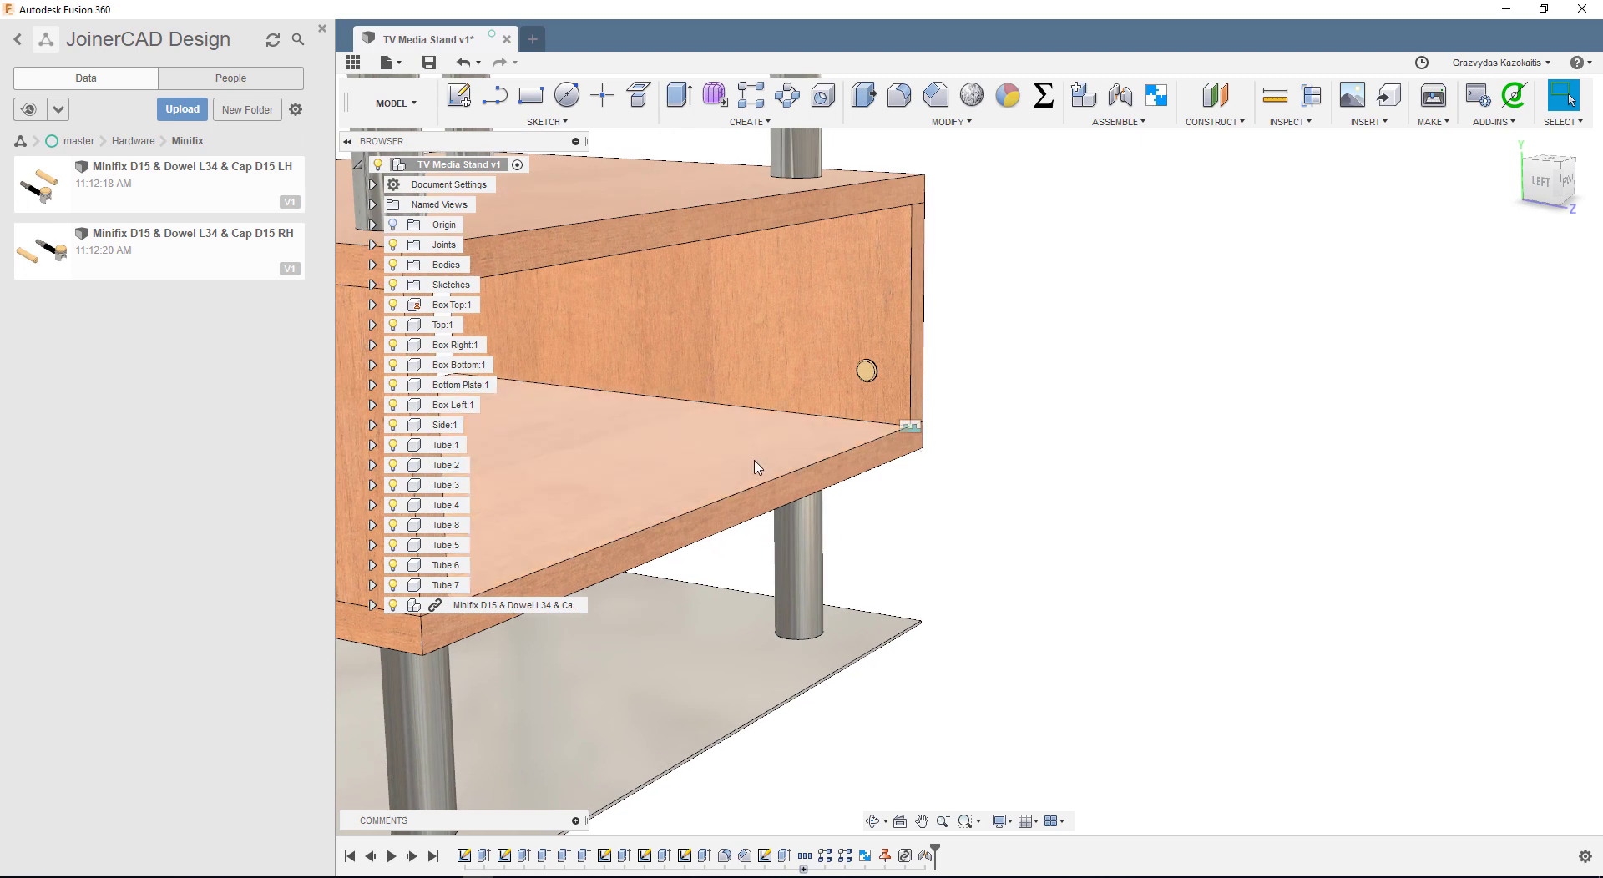
Hide Box Bottom:1 and make Box Right:1 partly transparent to reveal the fitted Minifix.
click(494, 424)
click(394, 364)
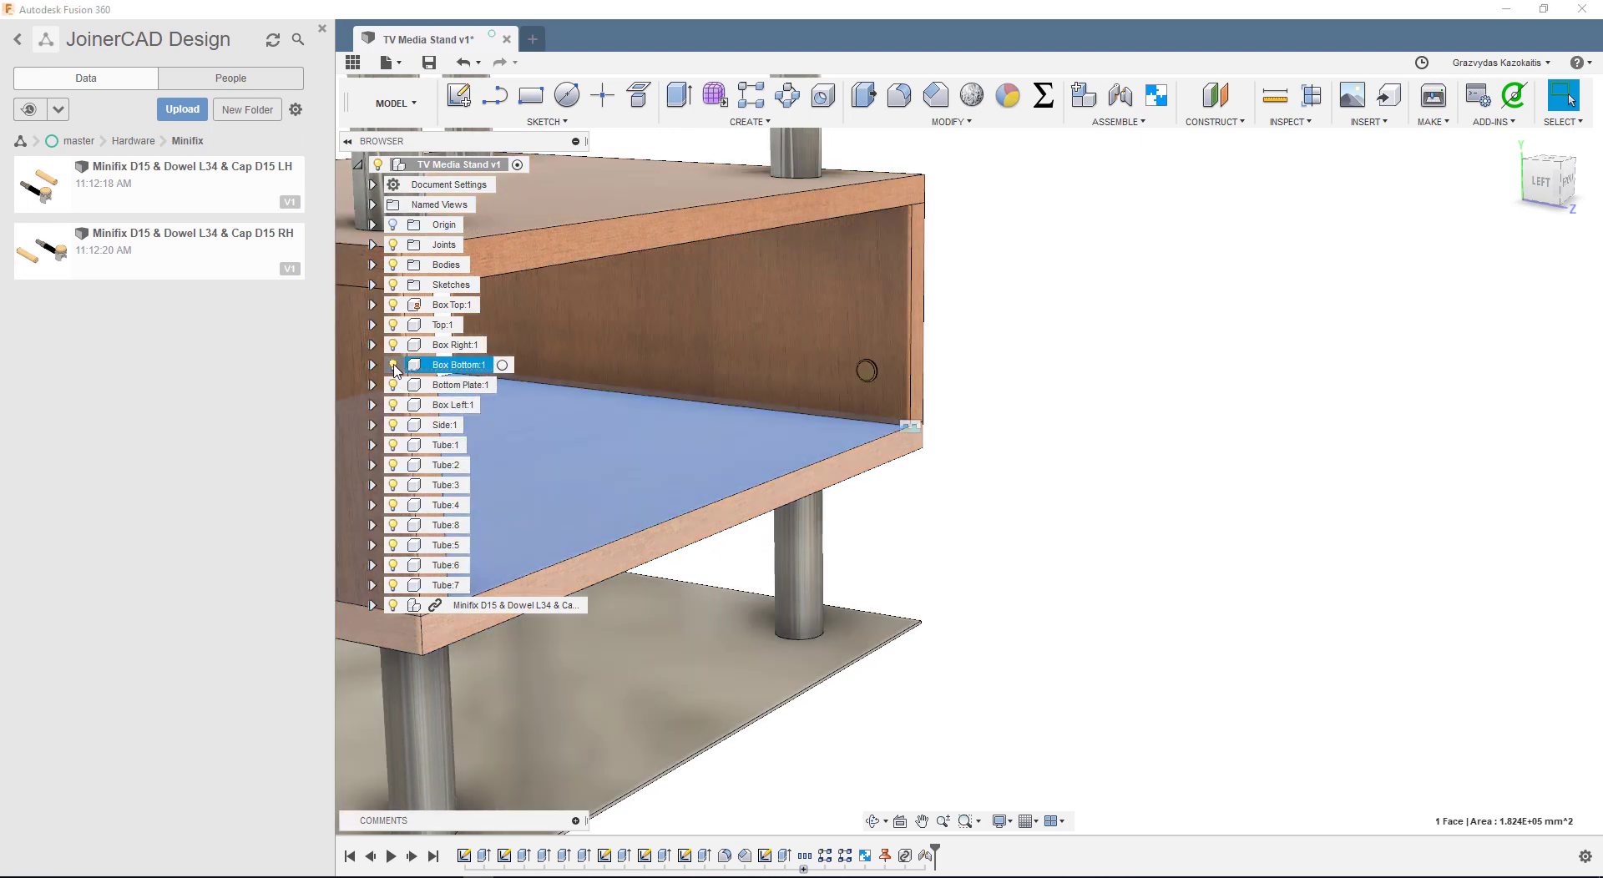
click(825, 337)
right_click(464, 345)
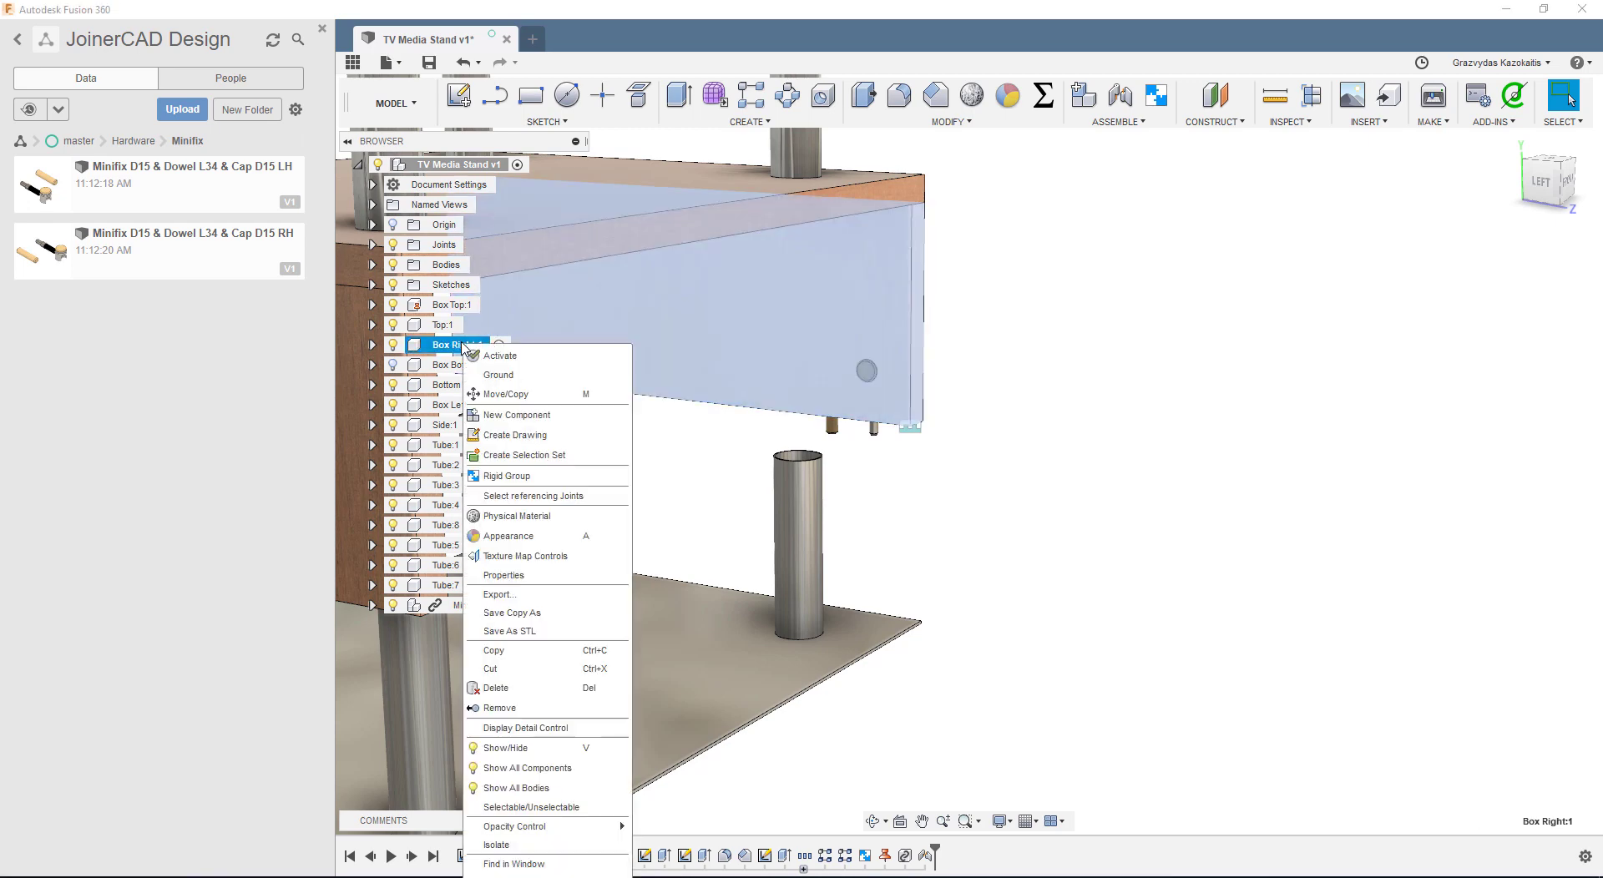
mouse_move(576, 828)
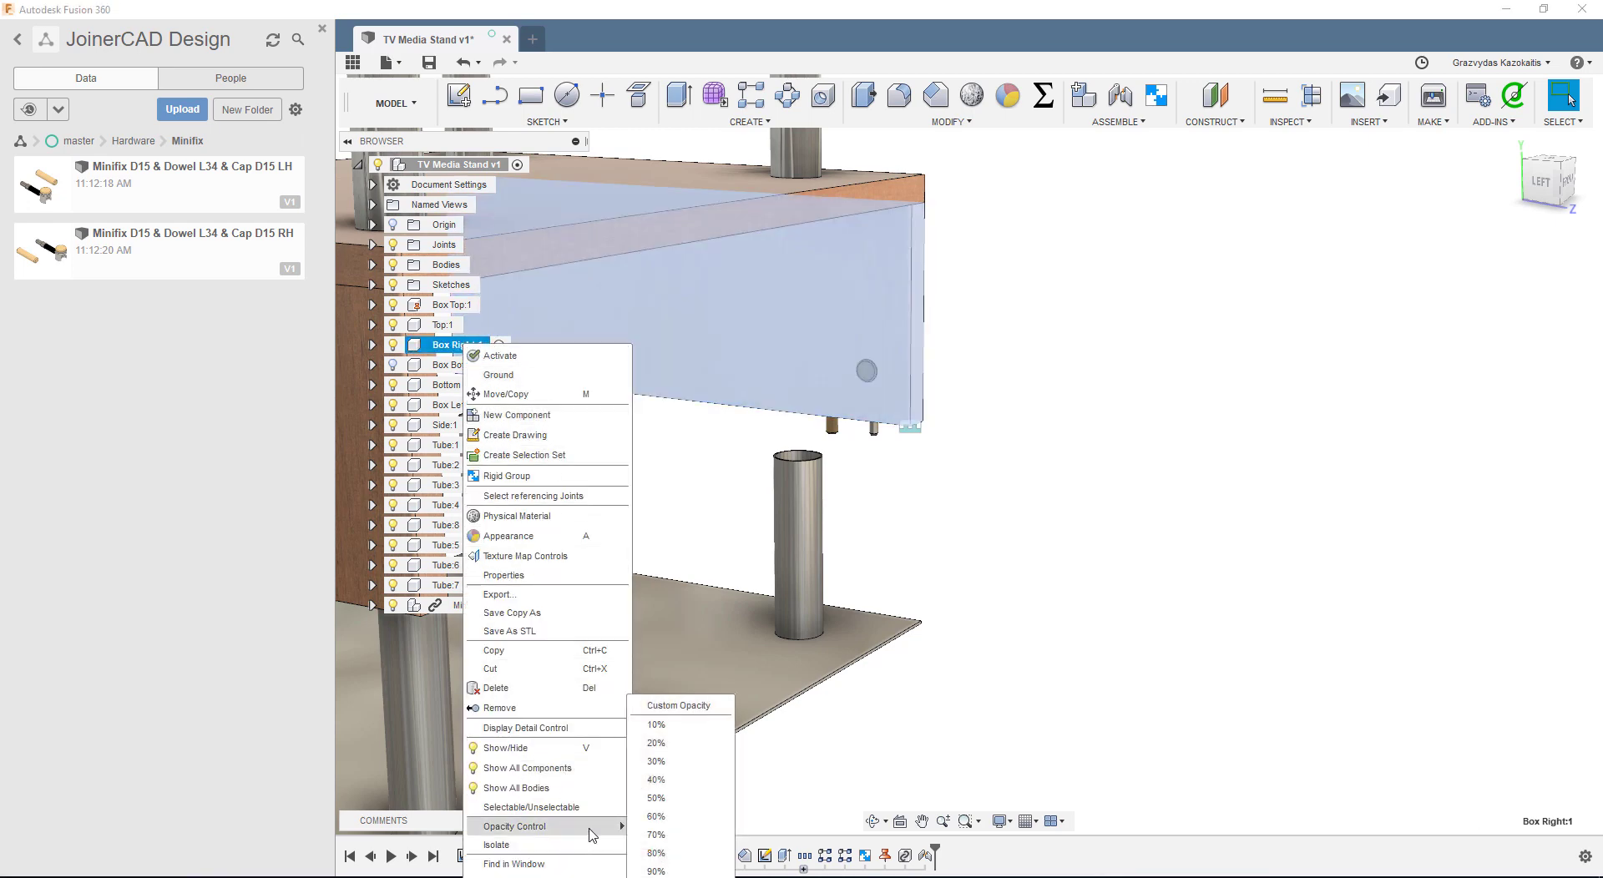
click(685, 753)
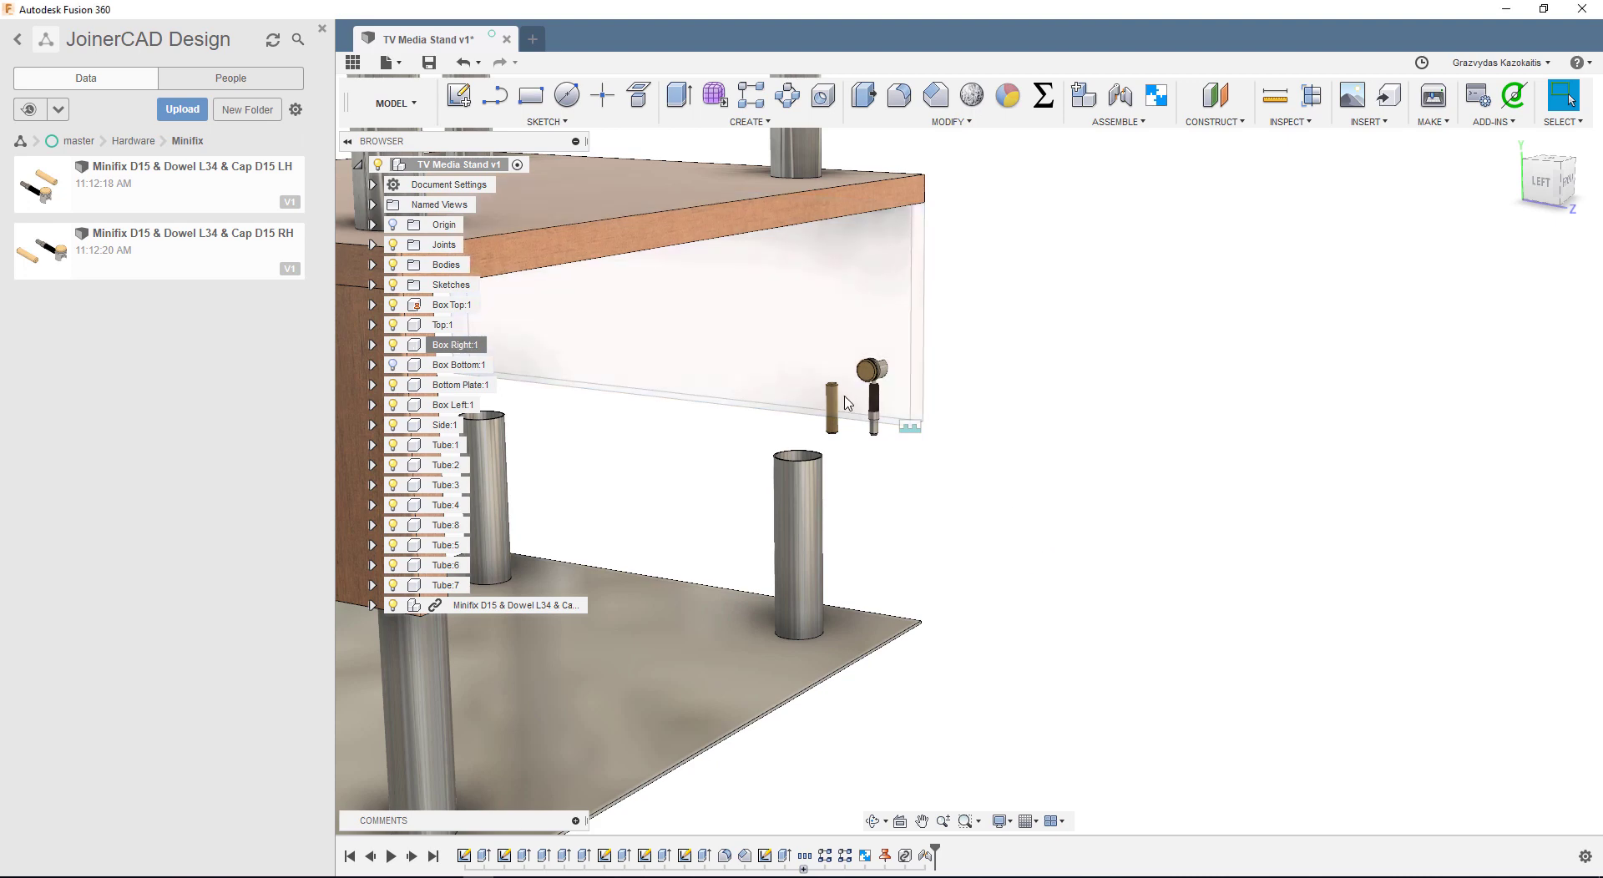
scroll(997, 460, up, 3)
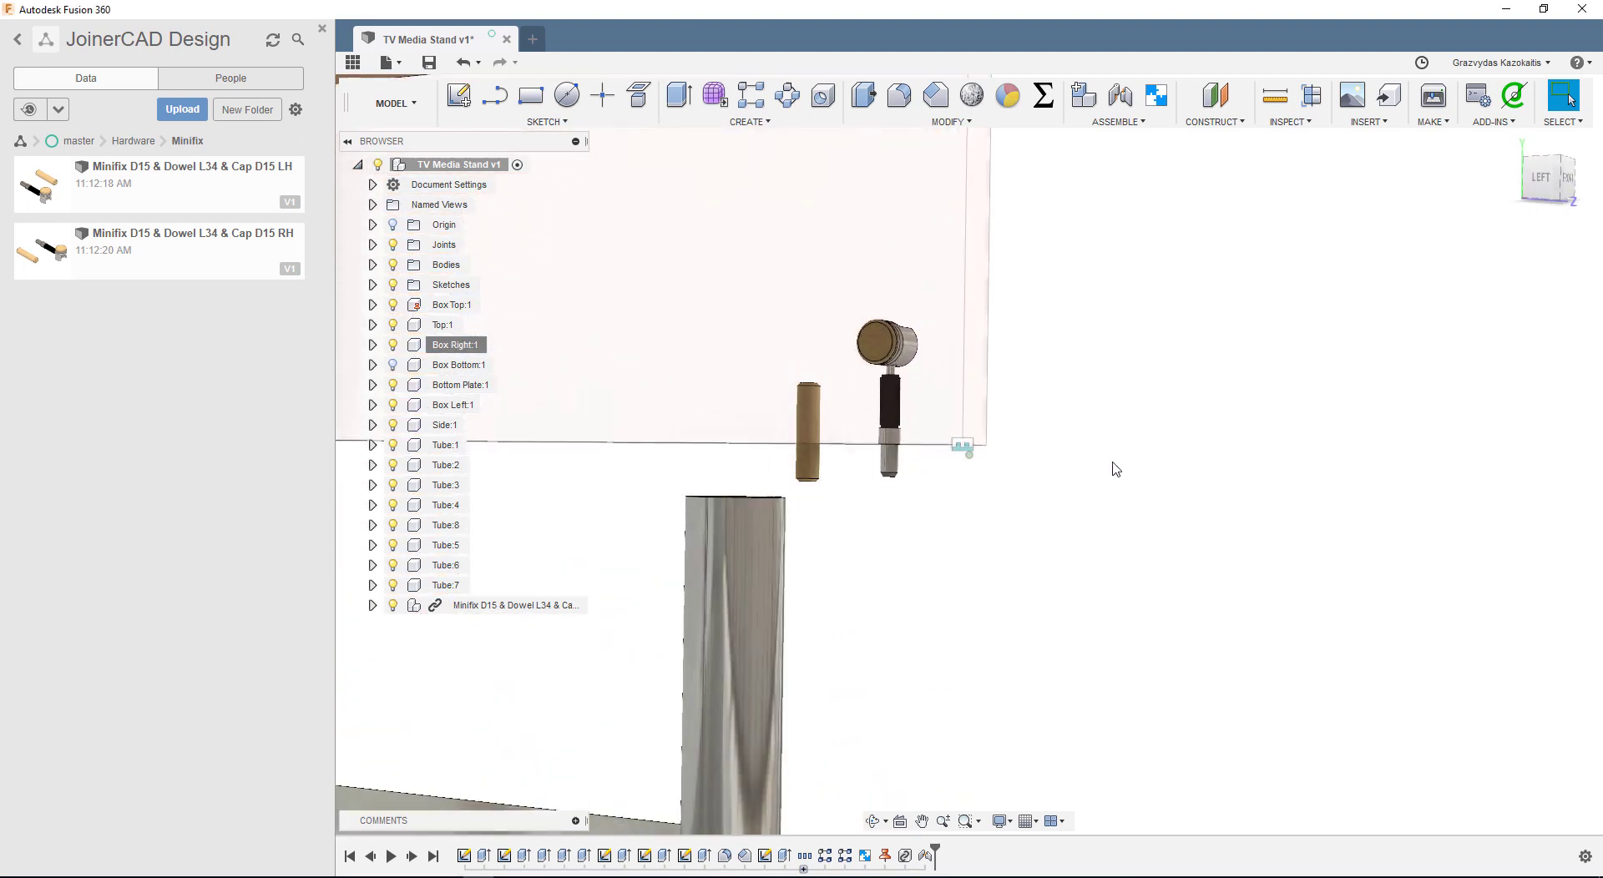
scroll(1118, 469, down, 5)
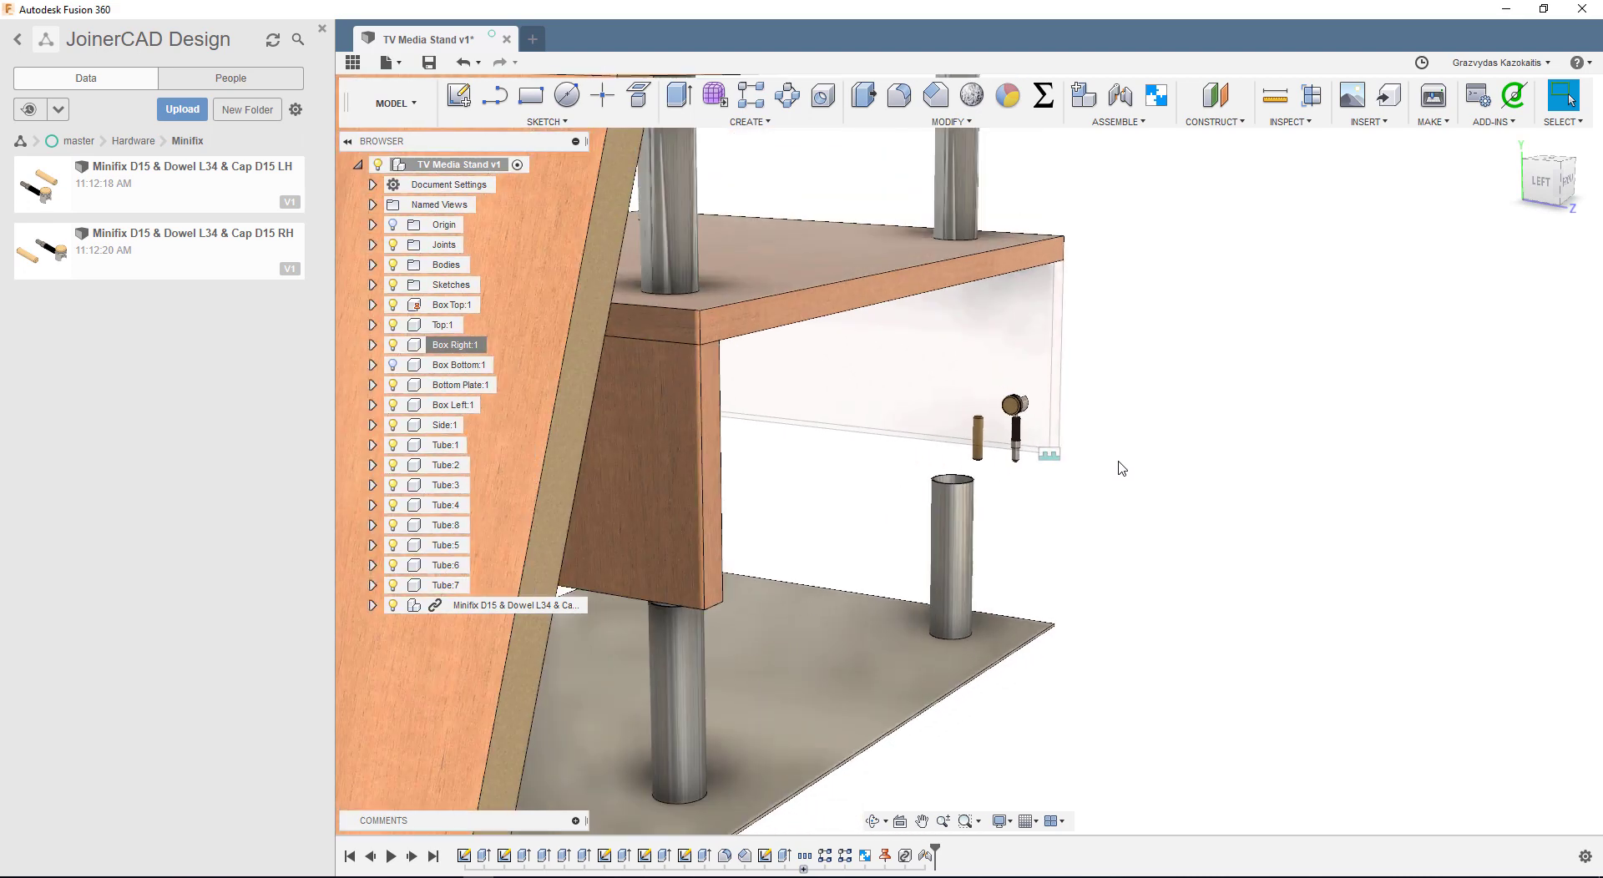
shift+middle_drag(1170, 450, 868, 418)
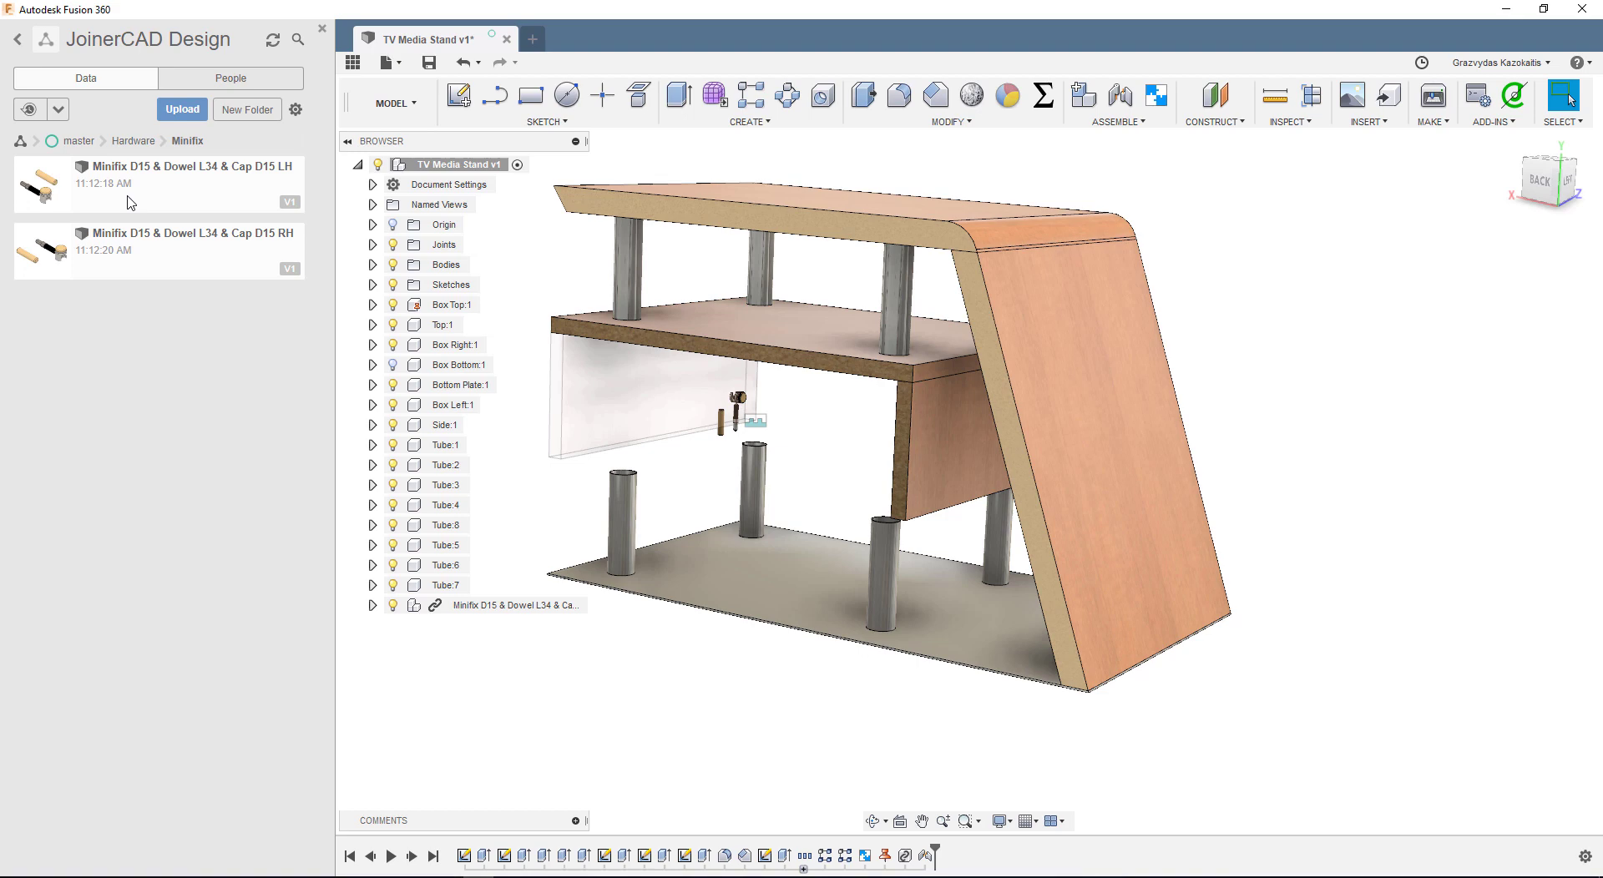
Insert the Minifix D15 RH part, move it near the stand's base and rotate it 90° about Z.
drag(128, 248, 678, 660)
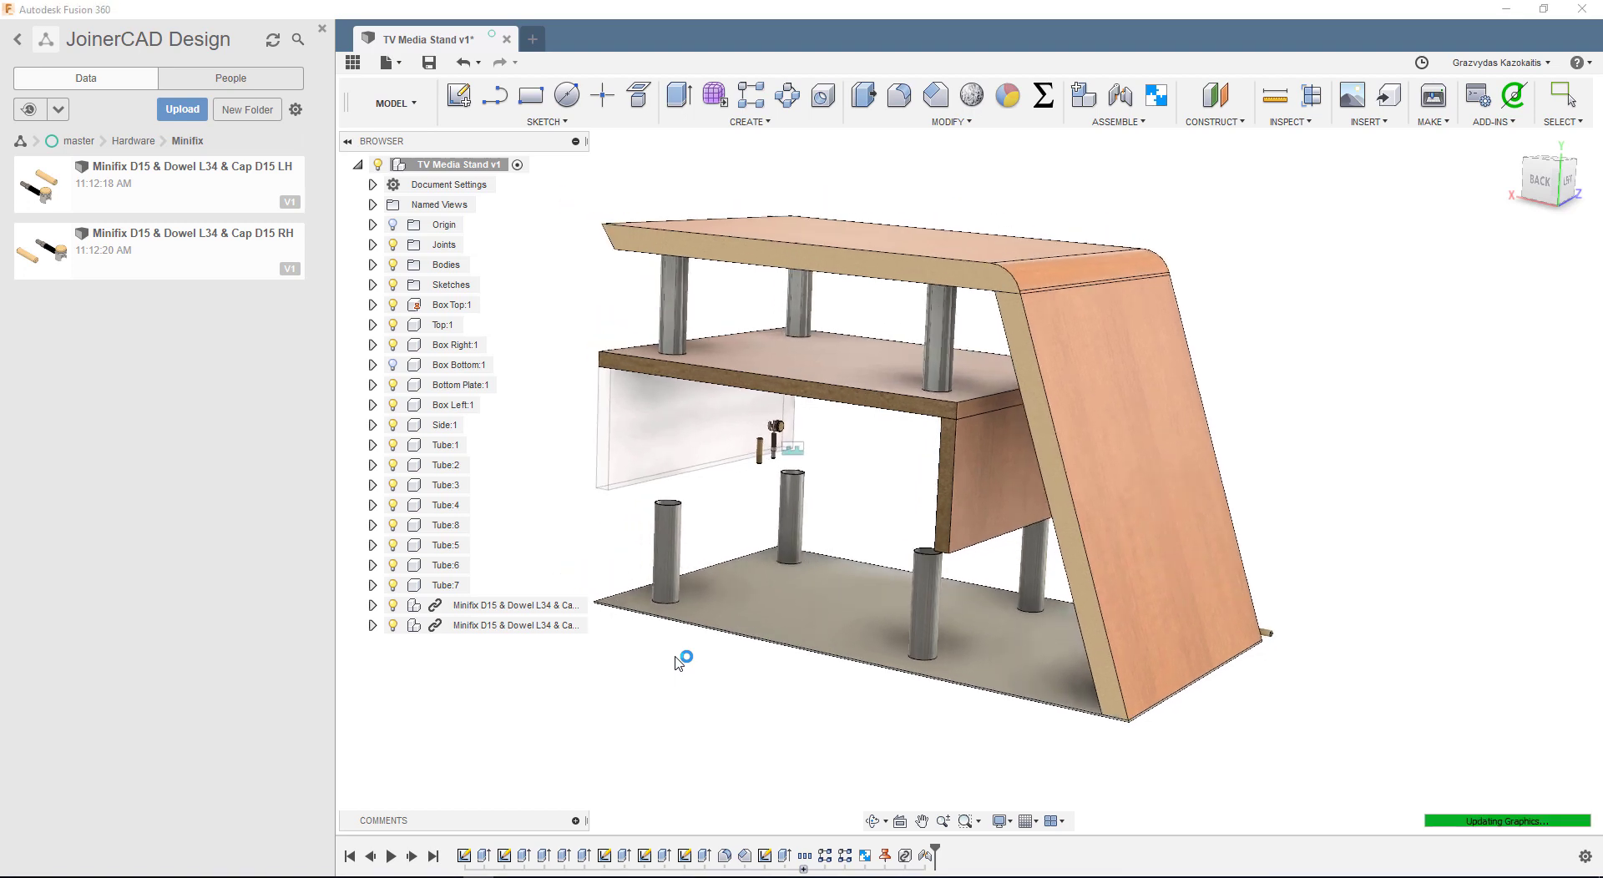
drag(1283, 658, 745, 720)
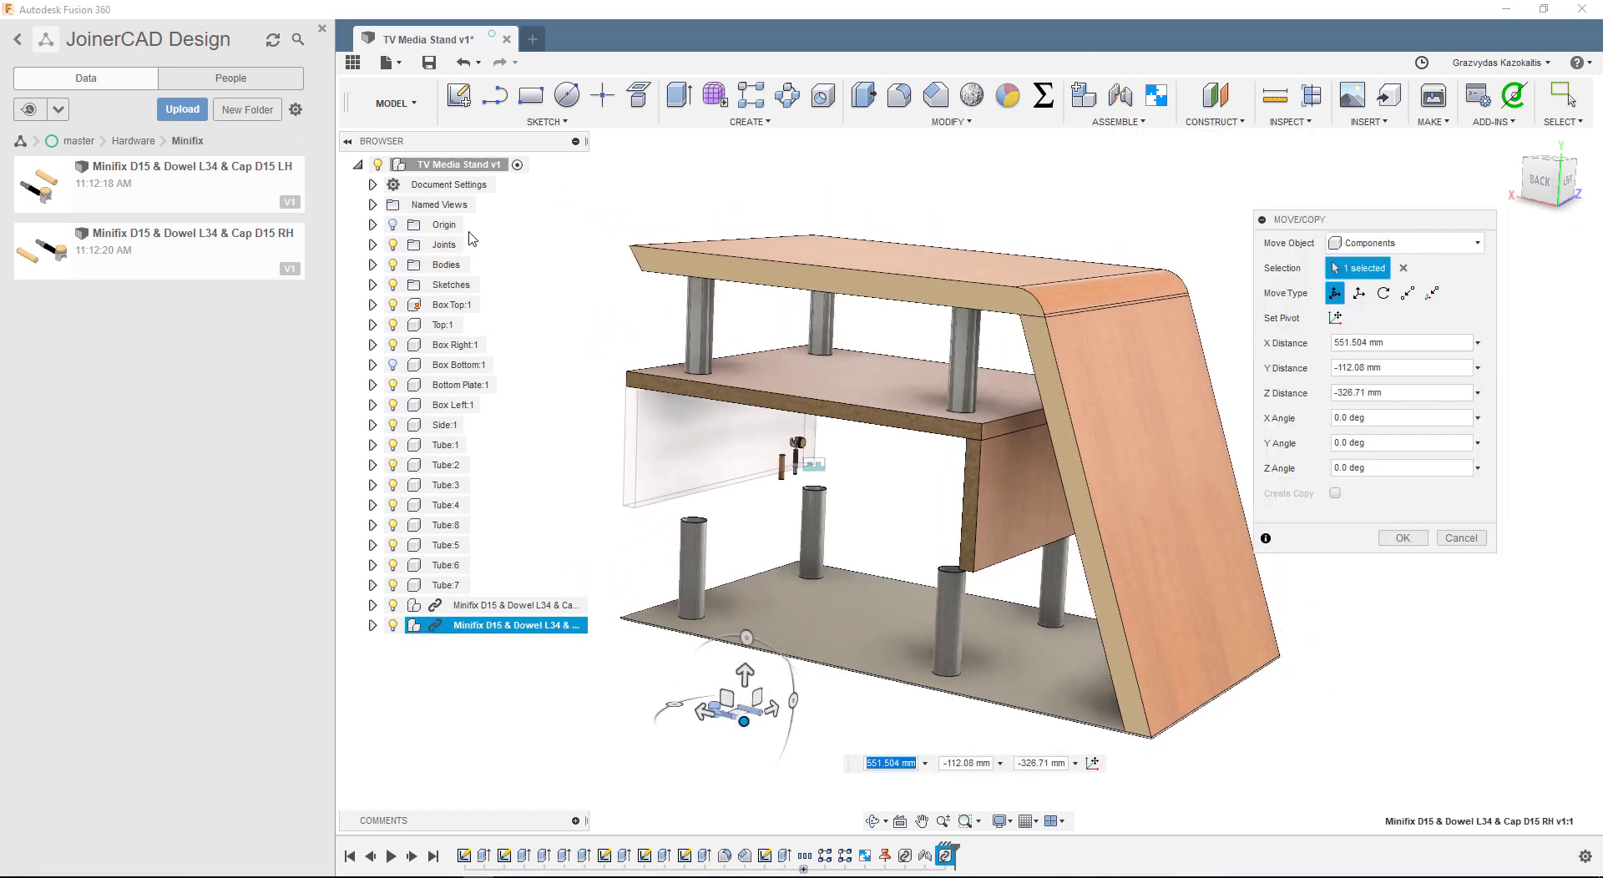
click(352, 62)
scroll(542, 707, up, 3)
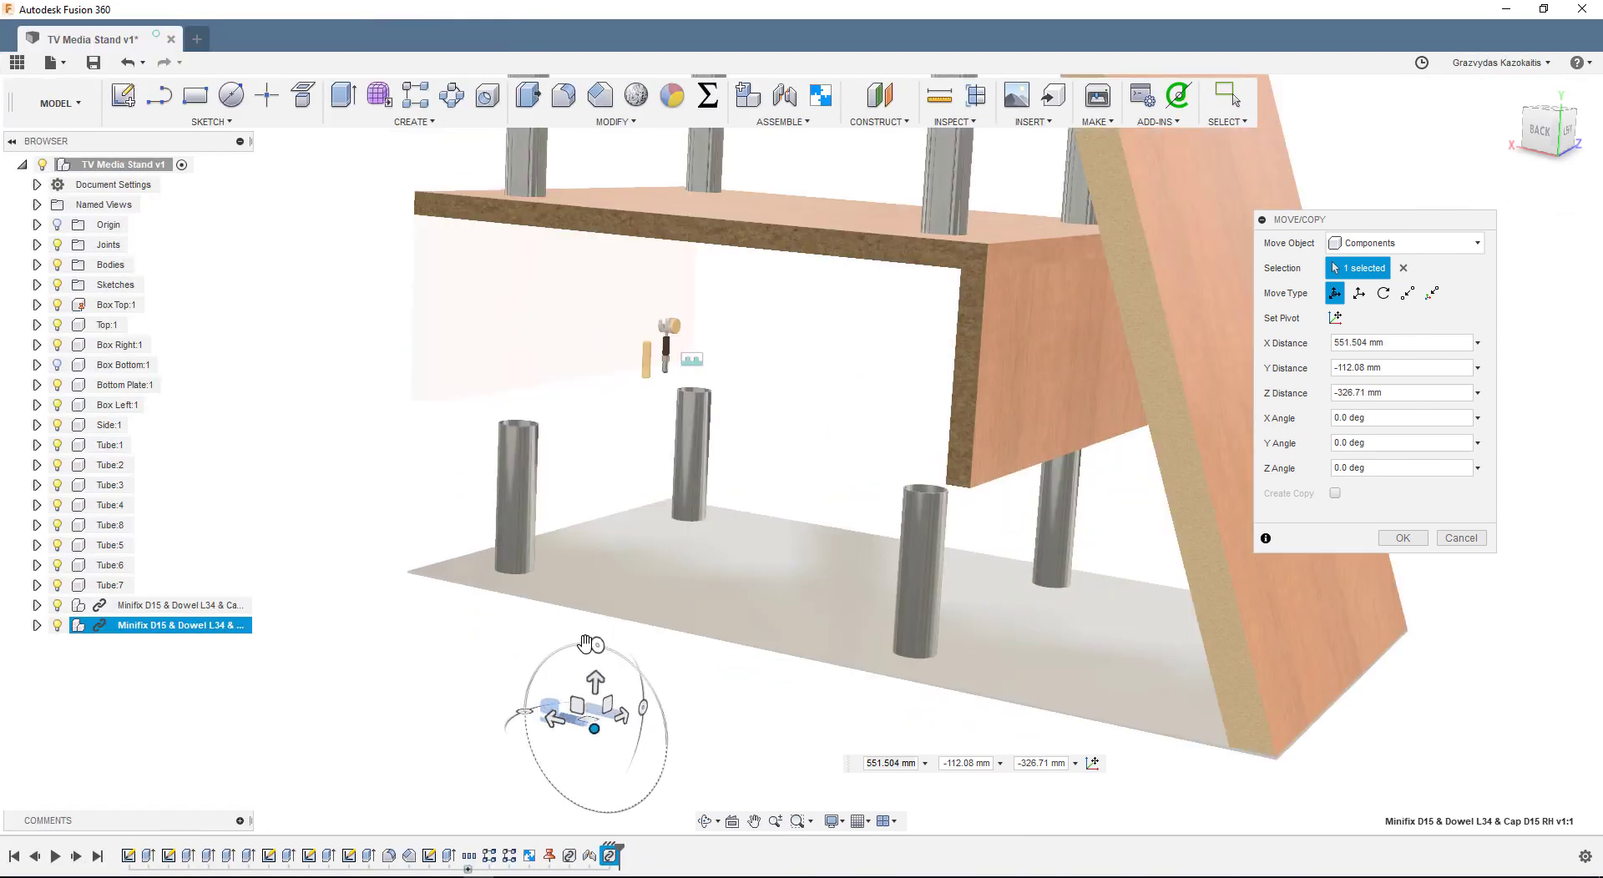
drag(593, 728, 688, 749)
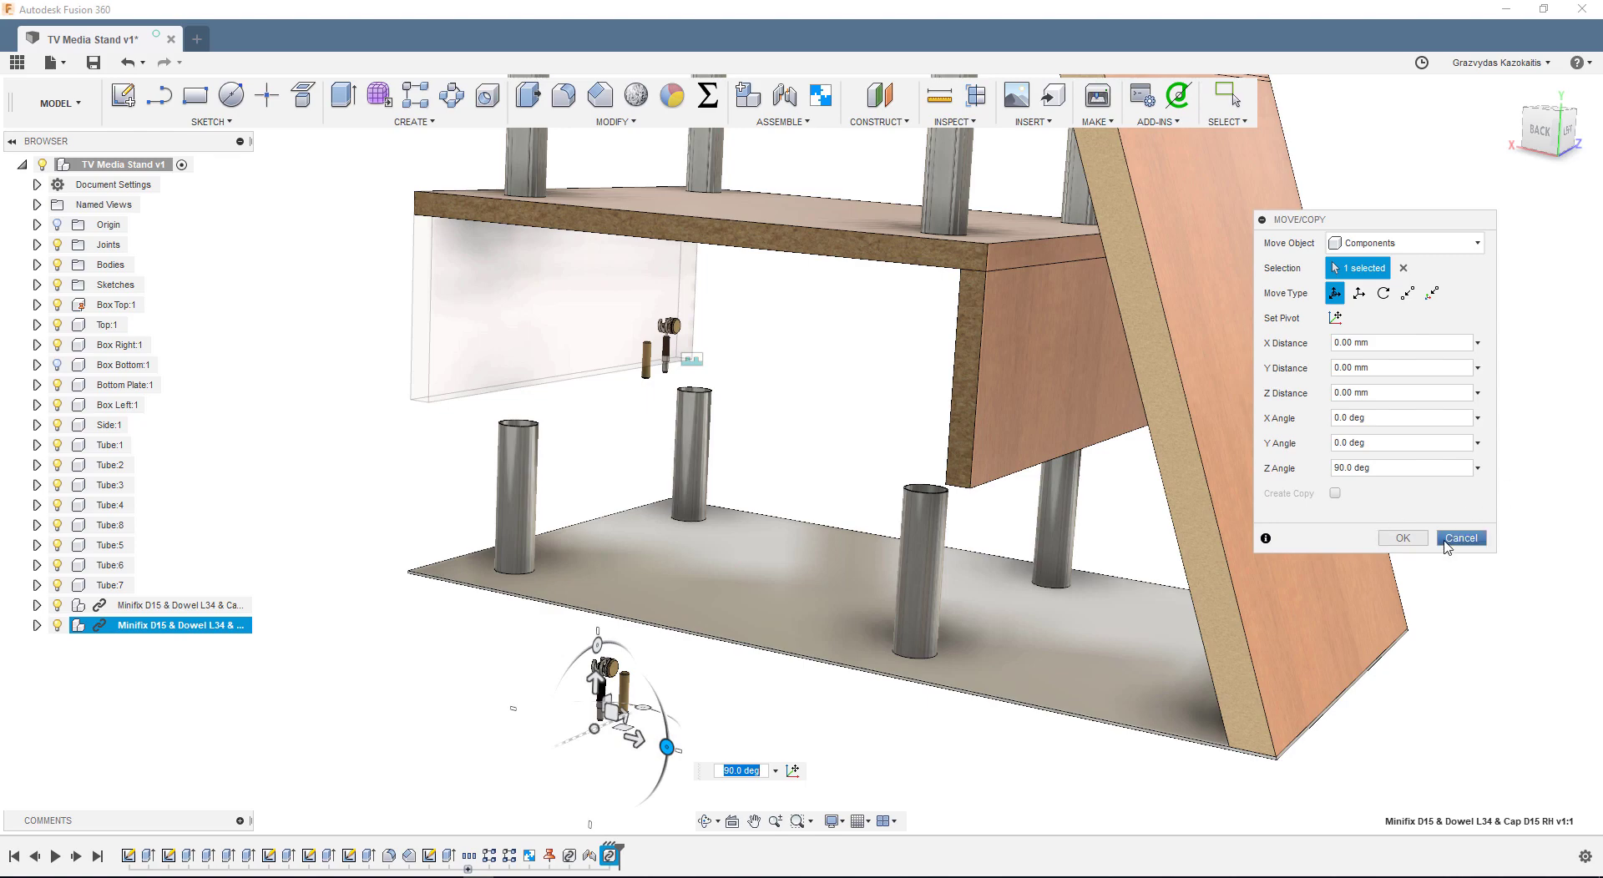
click(1402, 537)
scroll(816, 540, down, 2)
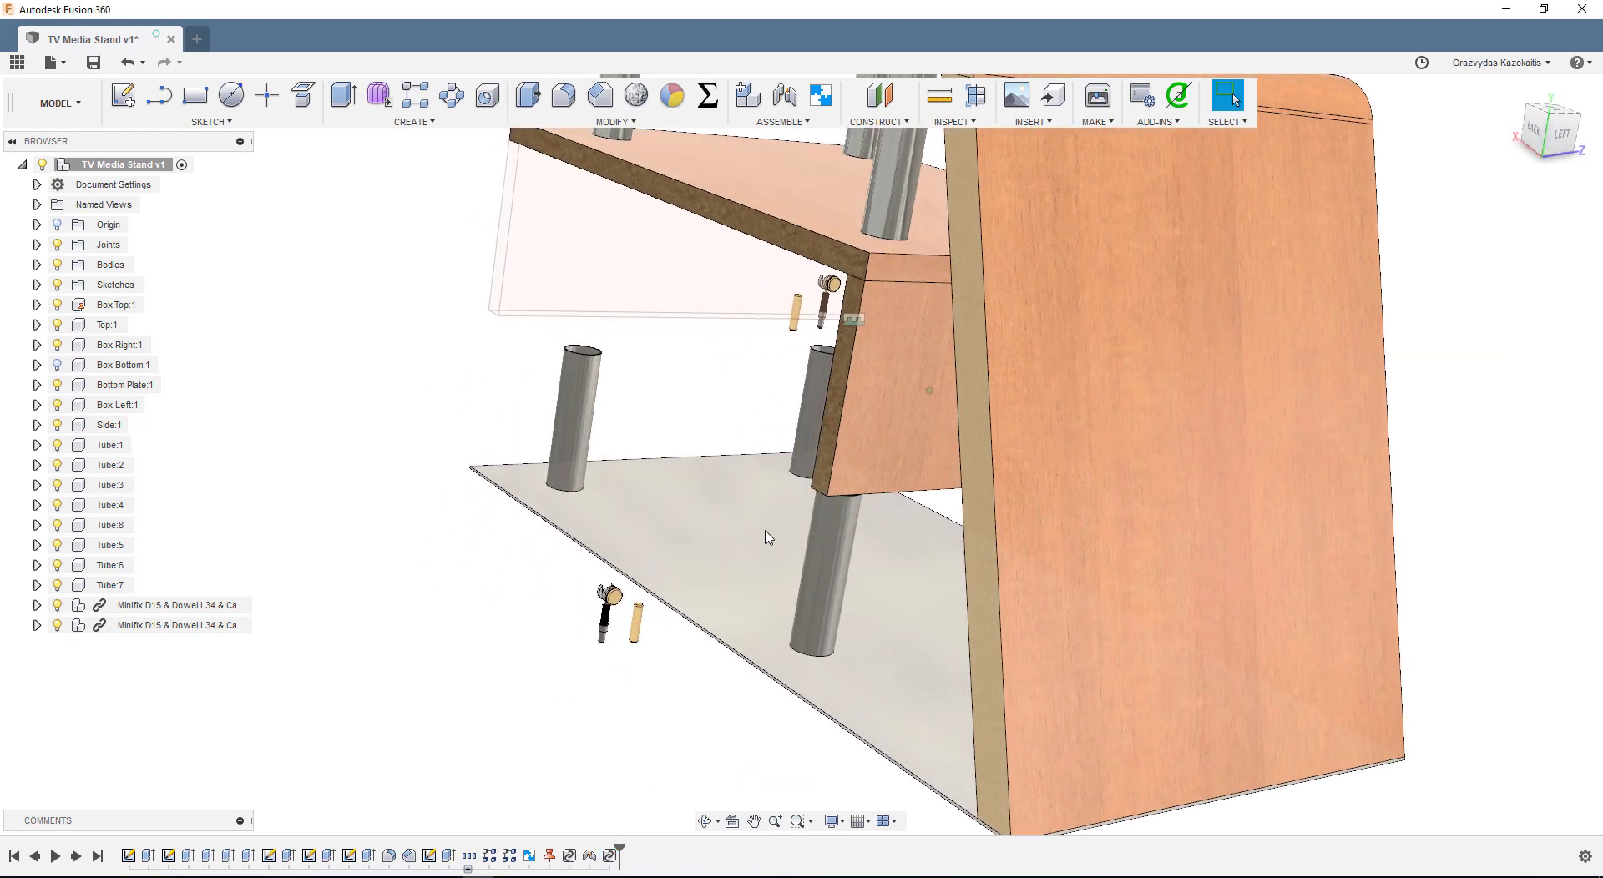
Start a joint from the second Minifix cam to the see-through panel's corner.
click(785, 98)
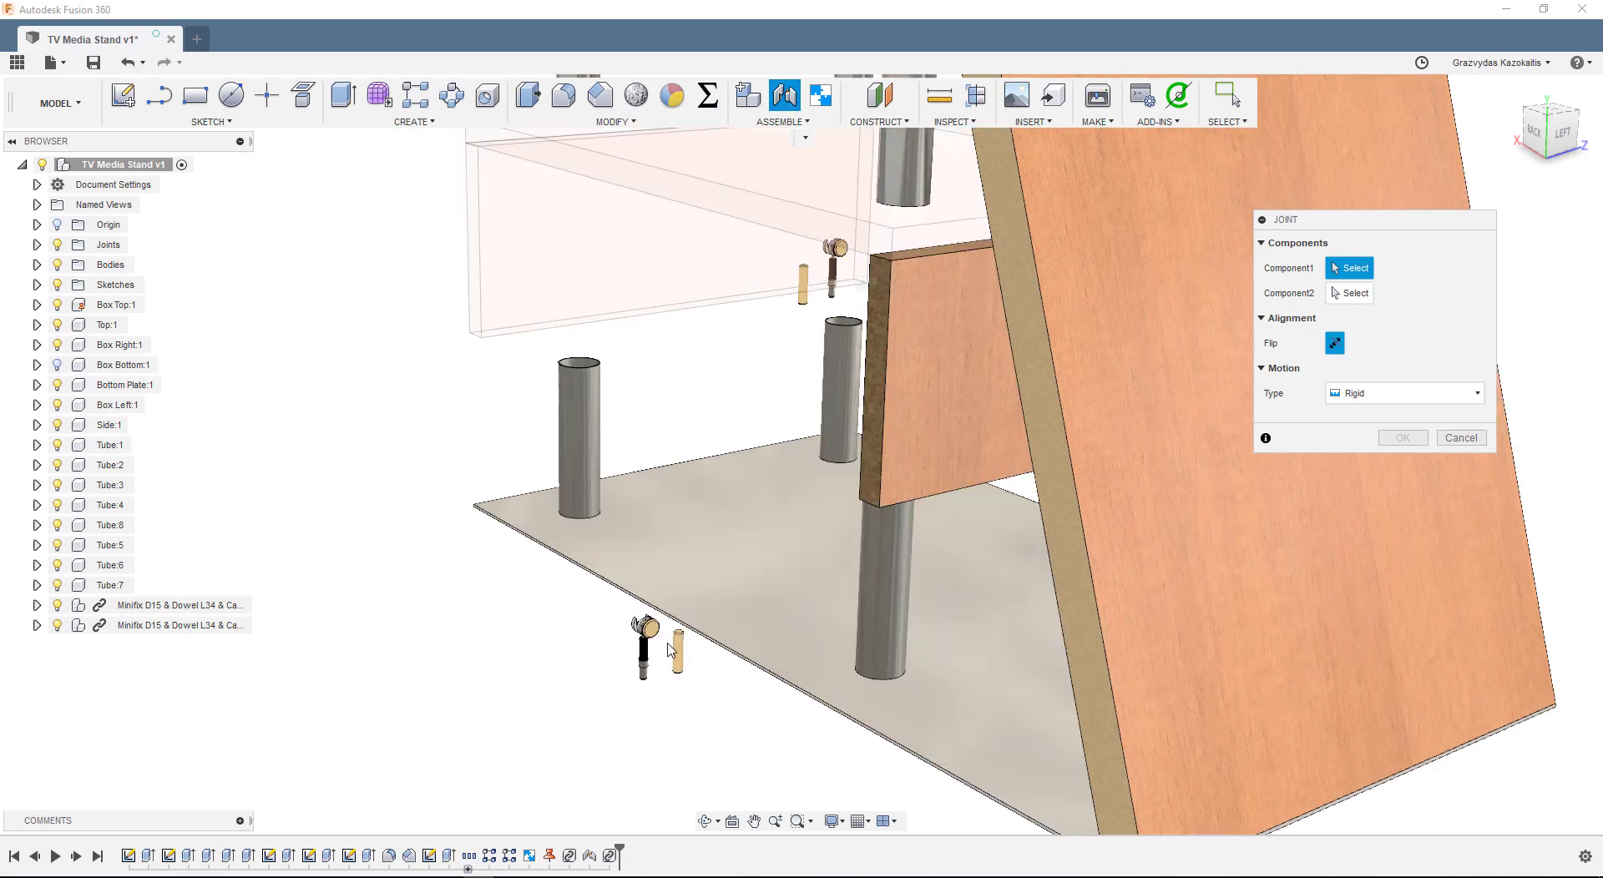
scroll(667, 649, up, 10)
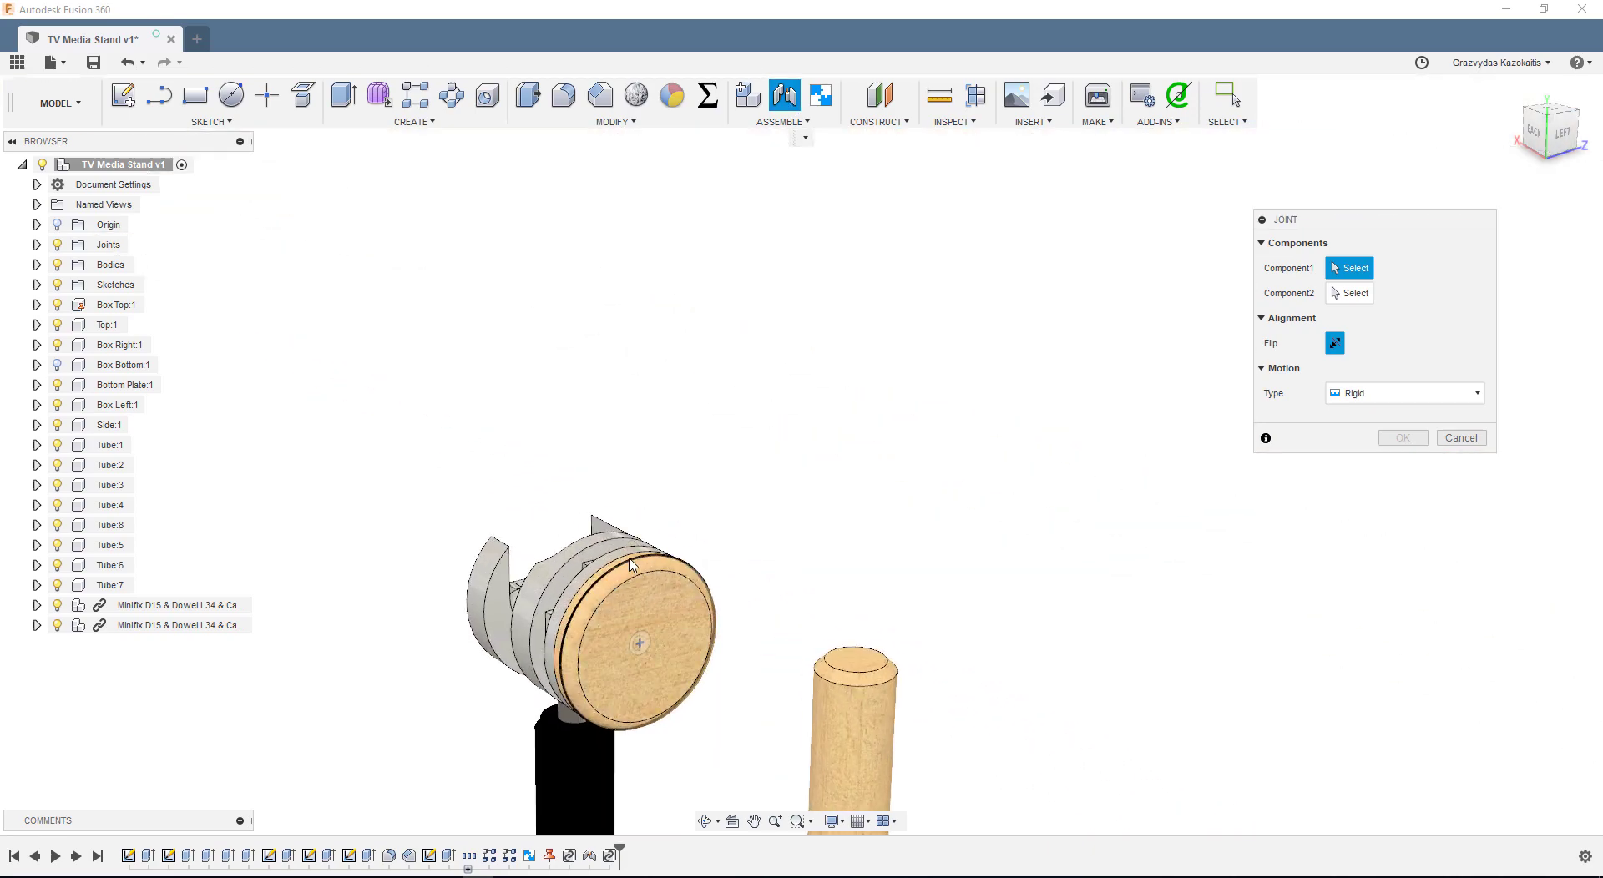
click(630, 565)
scroll(697, 587, down, 5)
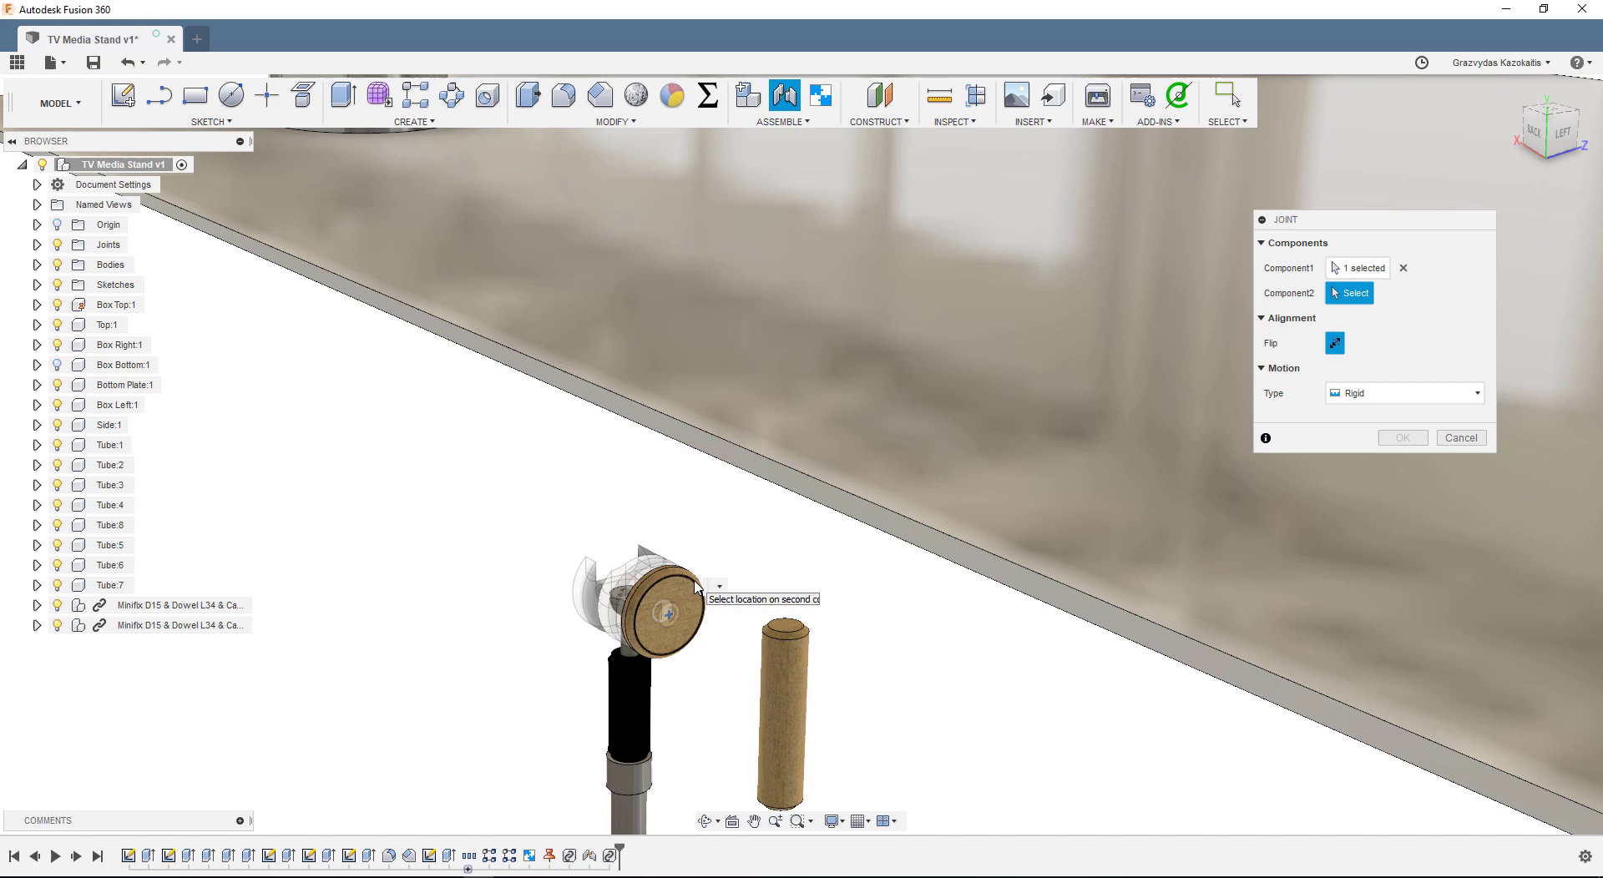
scroll(697, 587, down, 5)
shift+middle_drag(697, 587, 566, 260)
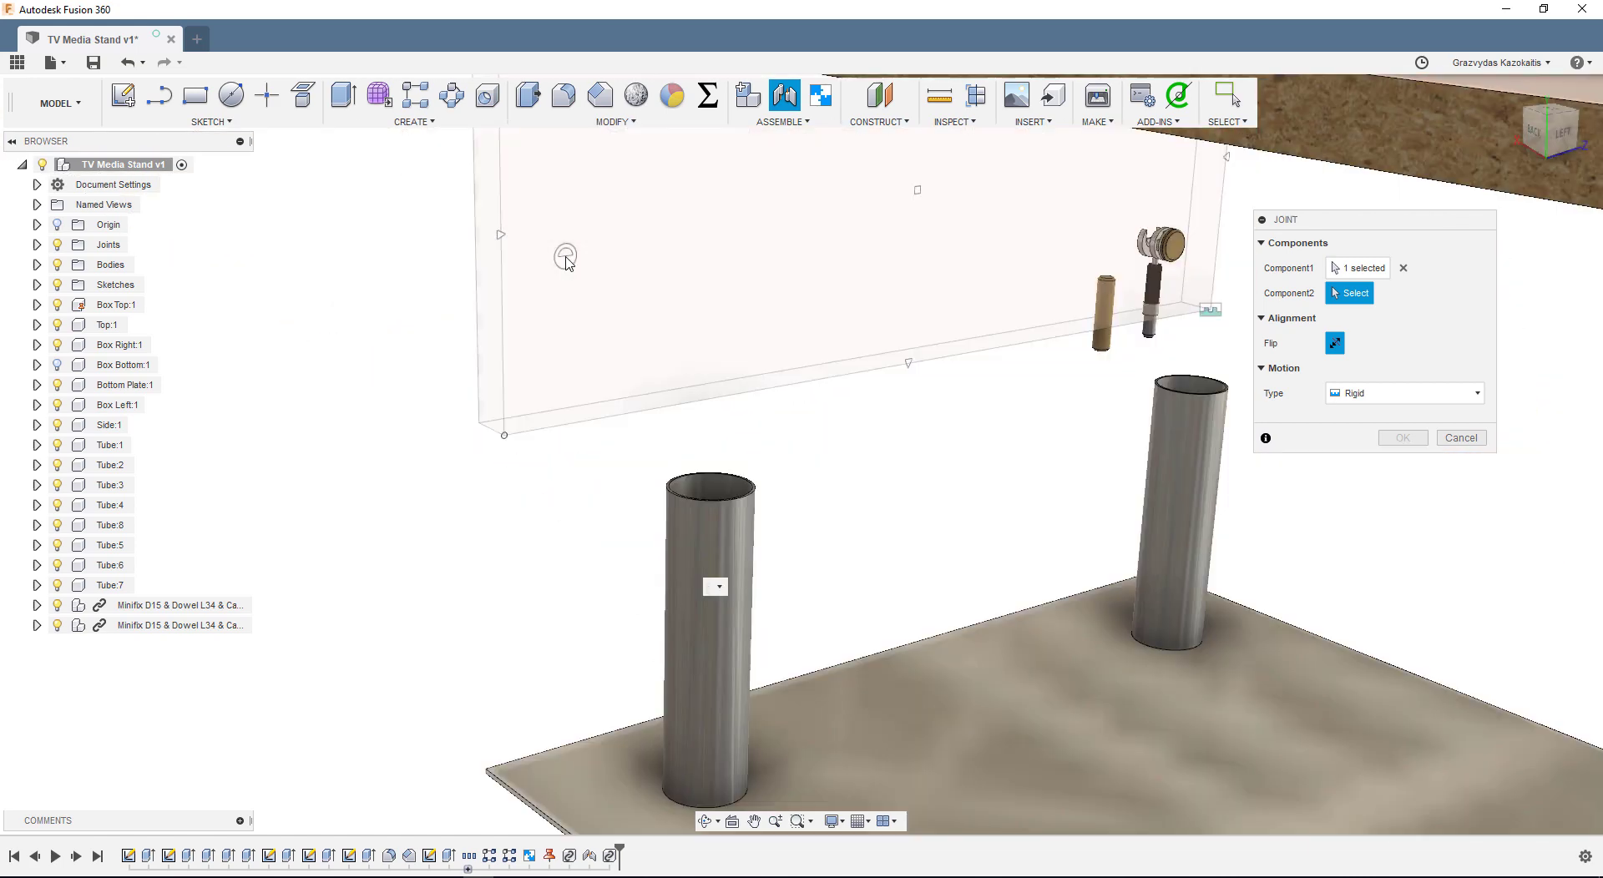
click(504, 434)
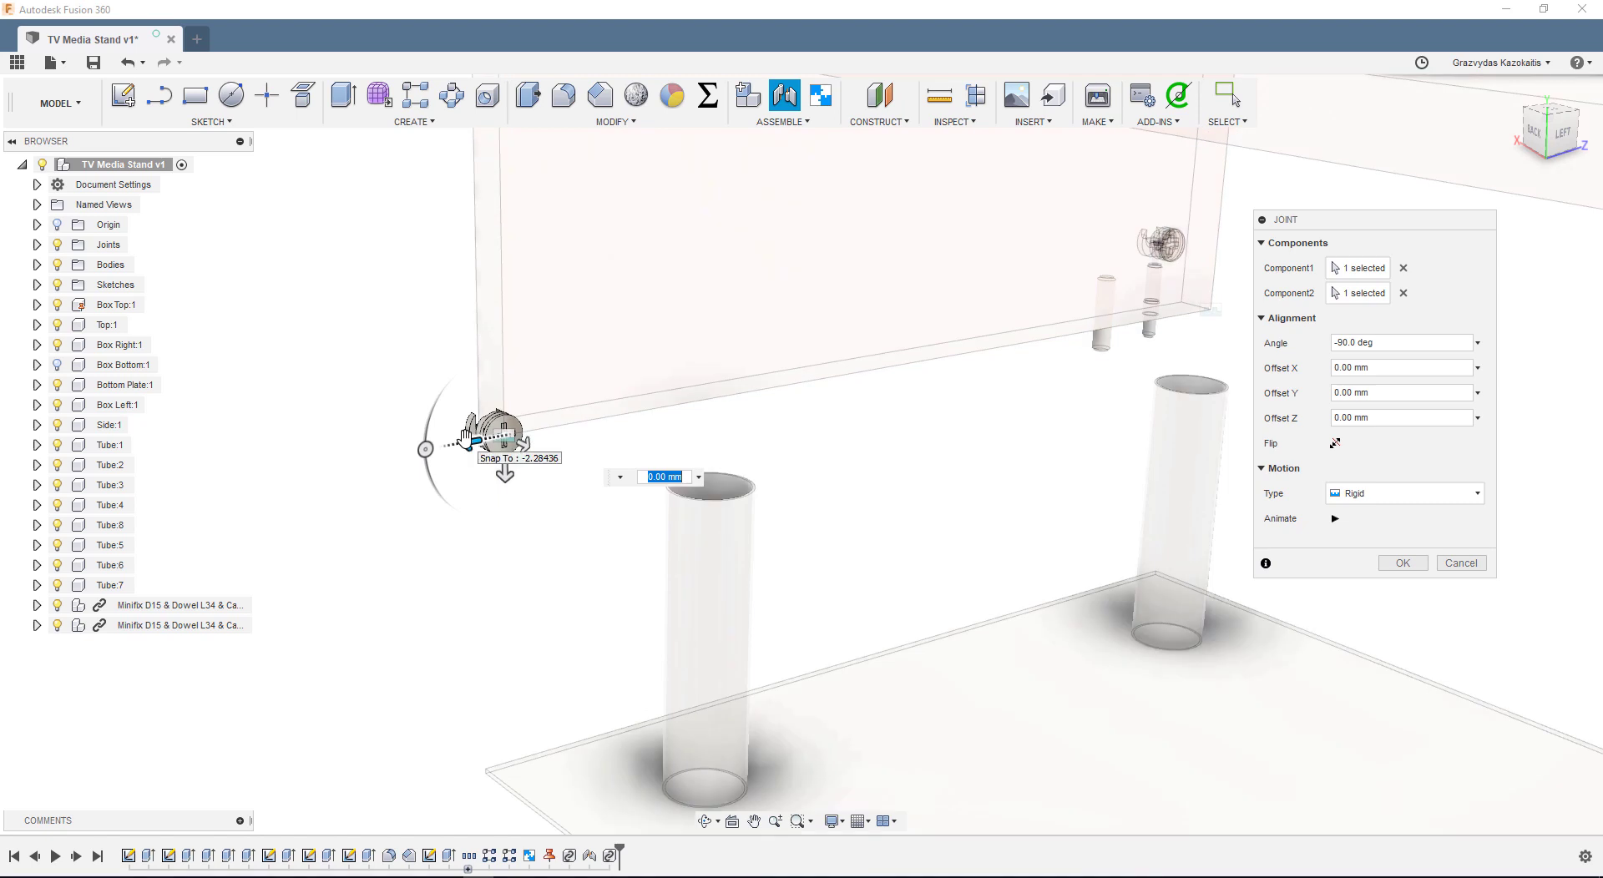
Set the joint offsets to X -32 mm and Y -34 mm and create the rigid joint.
drag(465, 436, 544, 430)
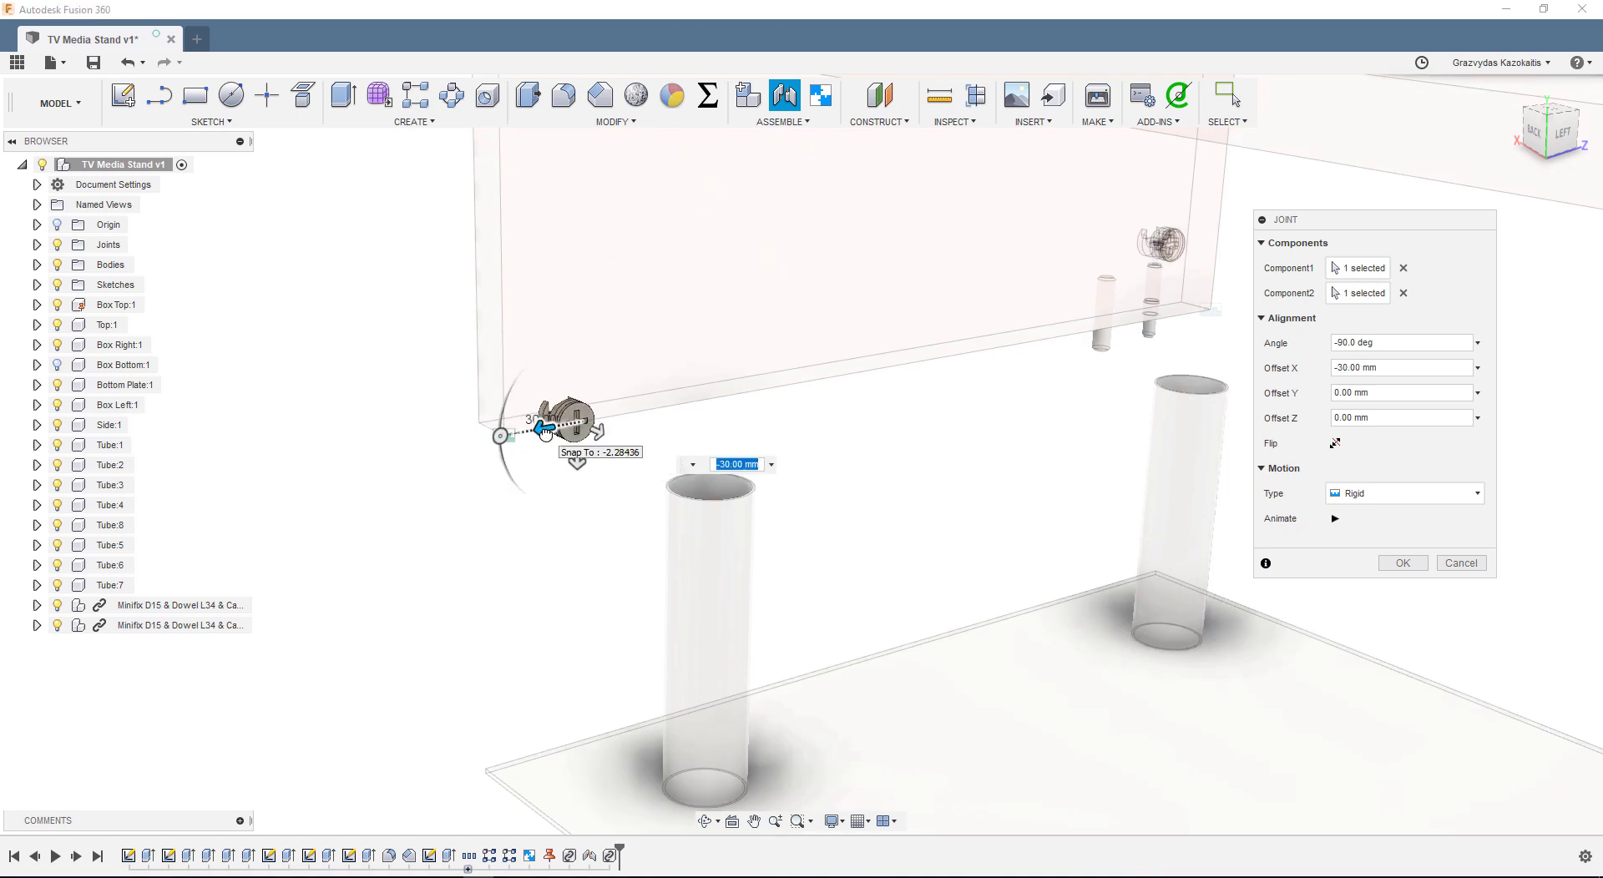
text(-32)
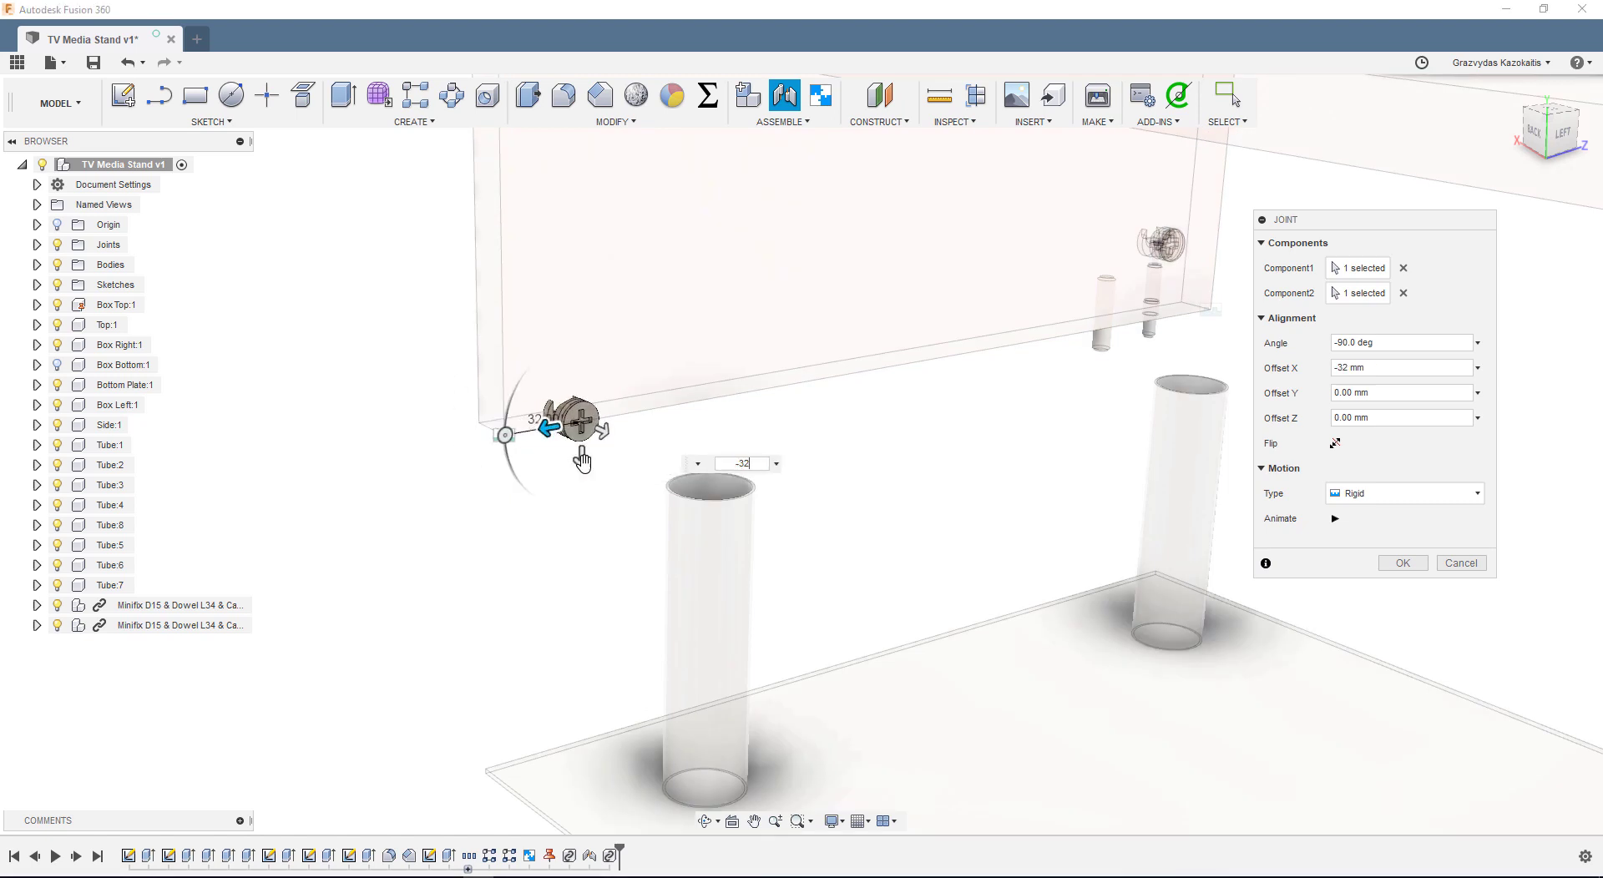
key(Tab)
drag(576, 463, 576, 344)
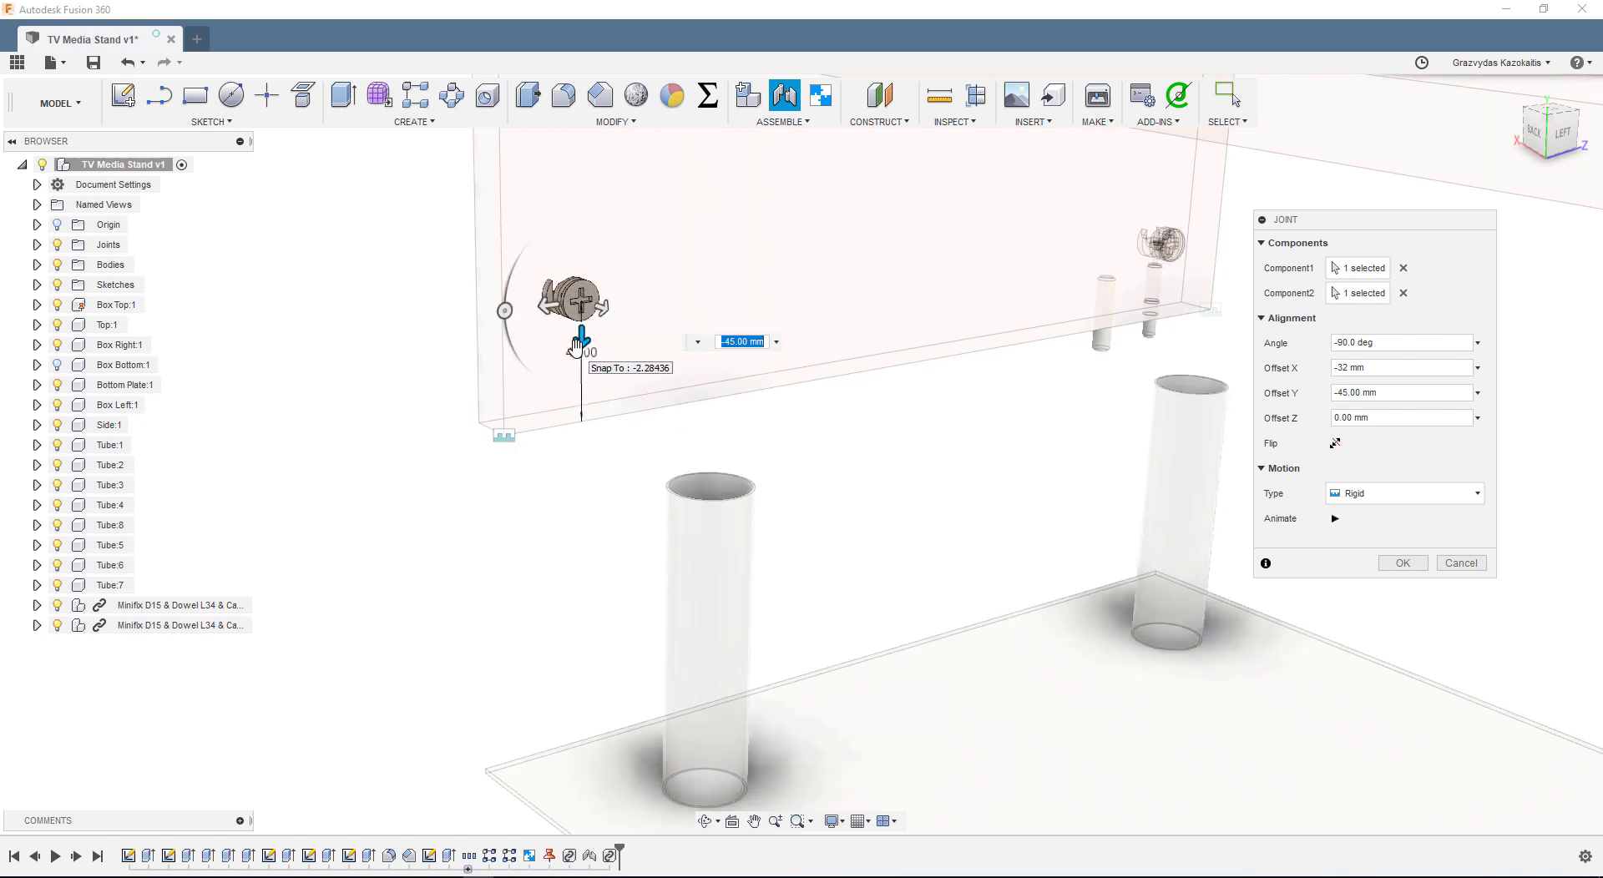
text(-34)
key(Return)
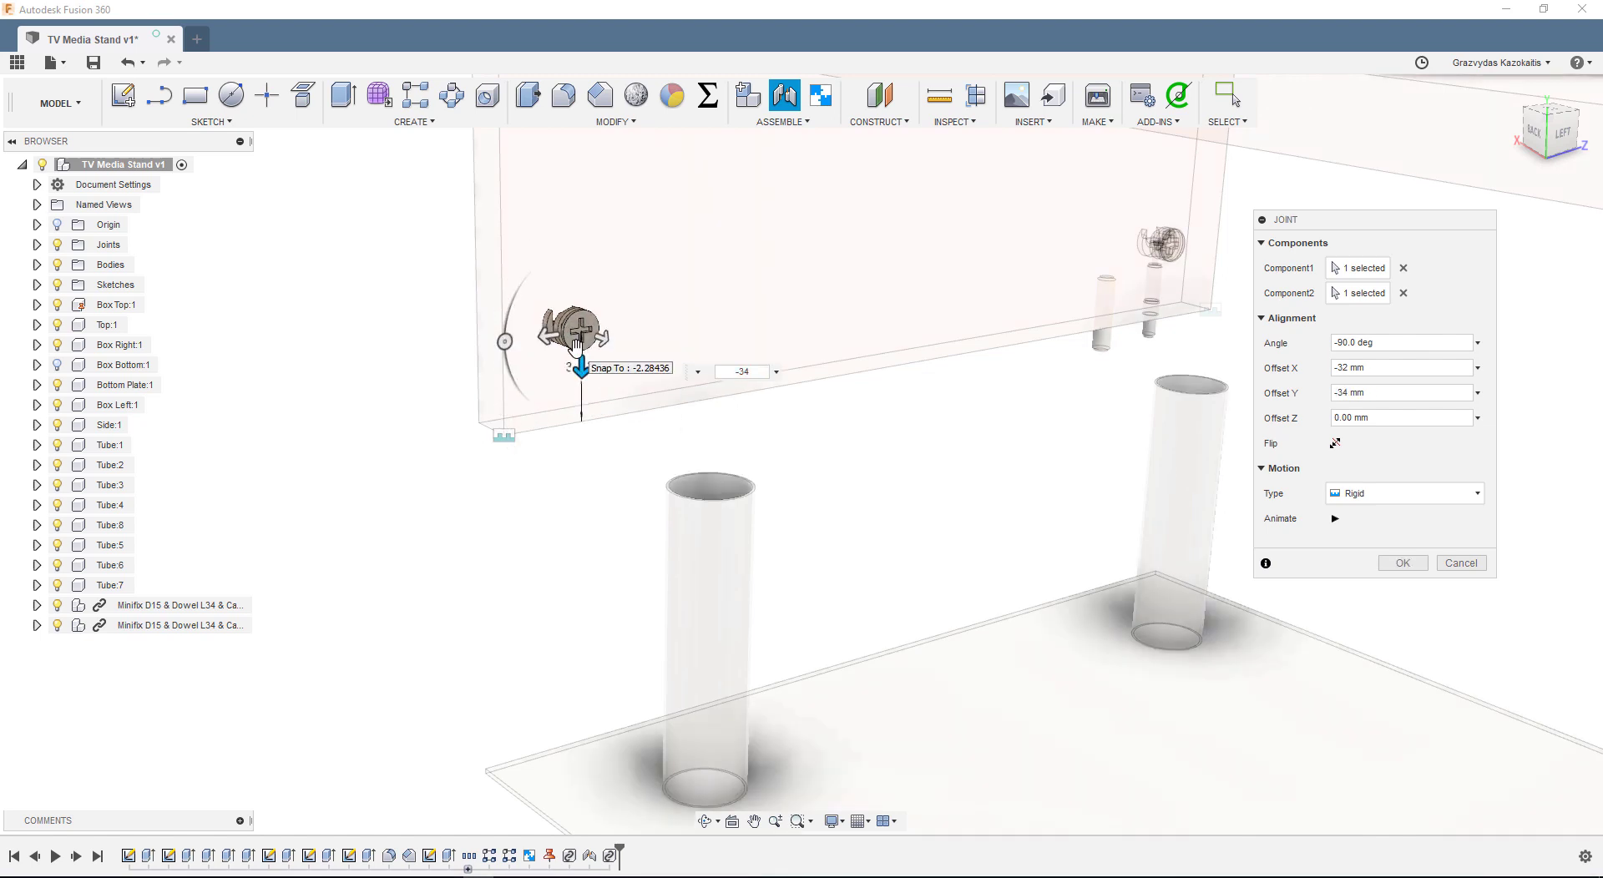
click(1400, 563)
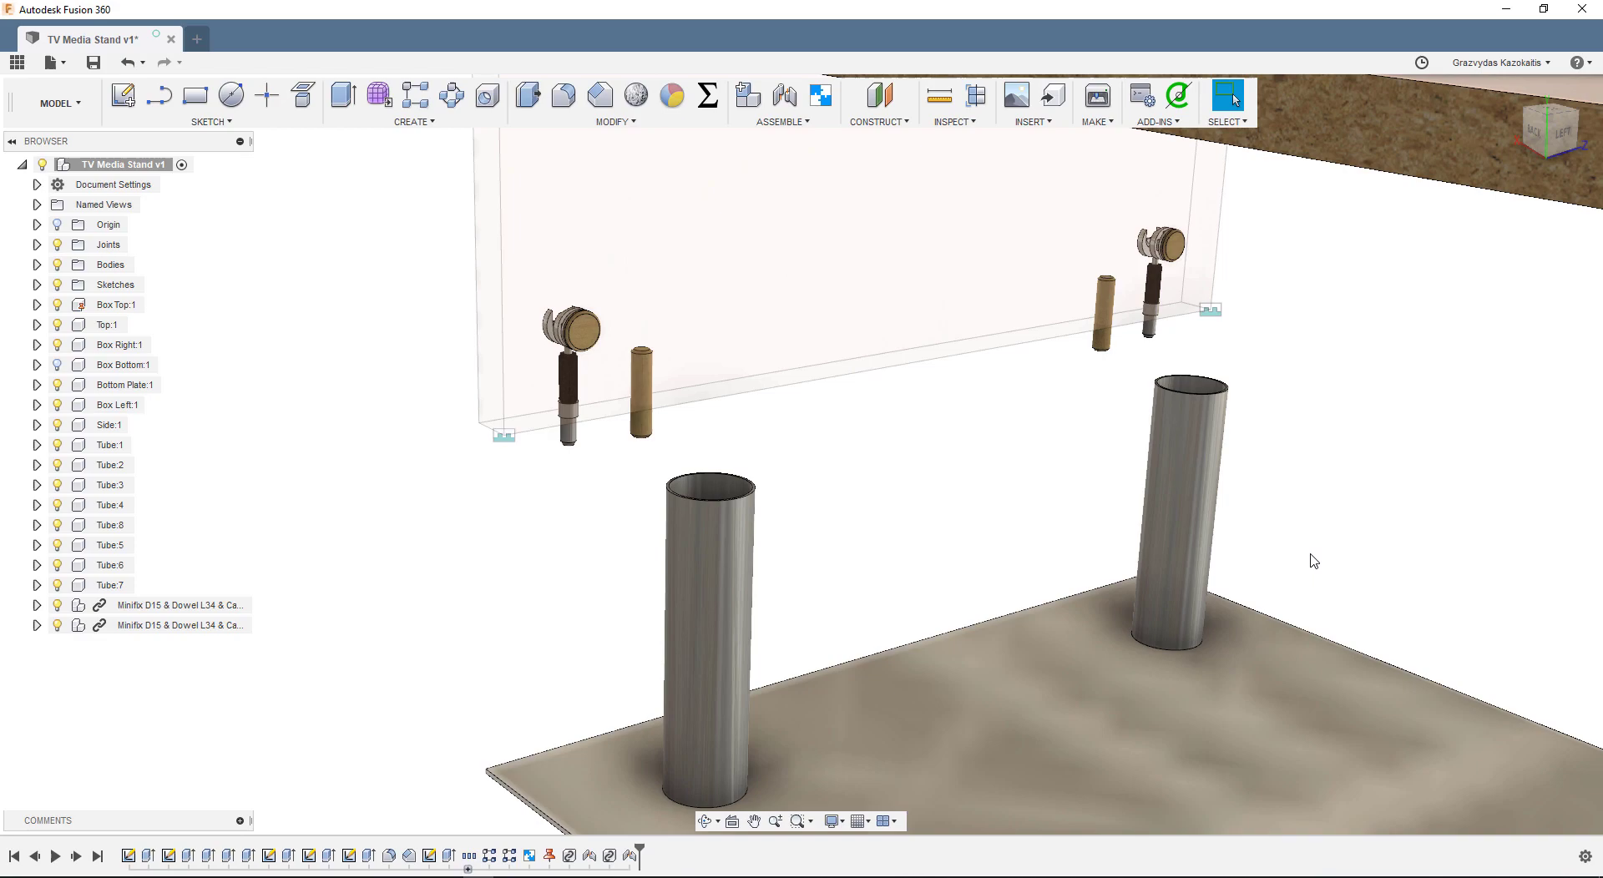
scroll(811, 499, up, 5)
scroll(814, 501, down, 5)
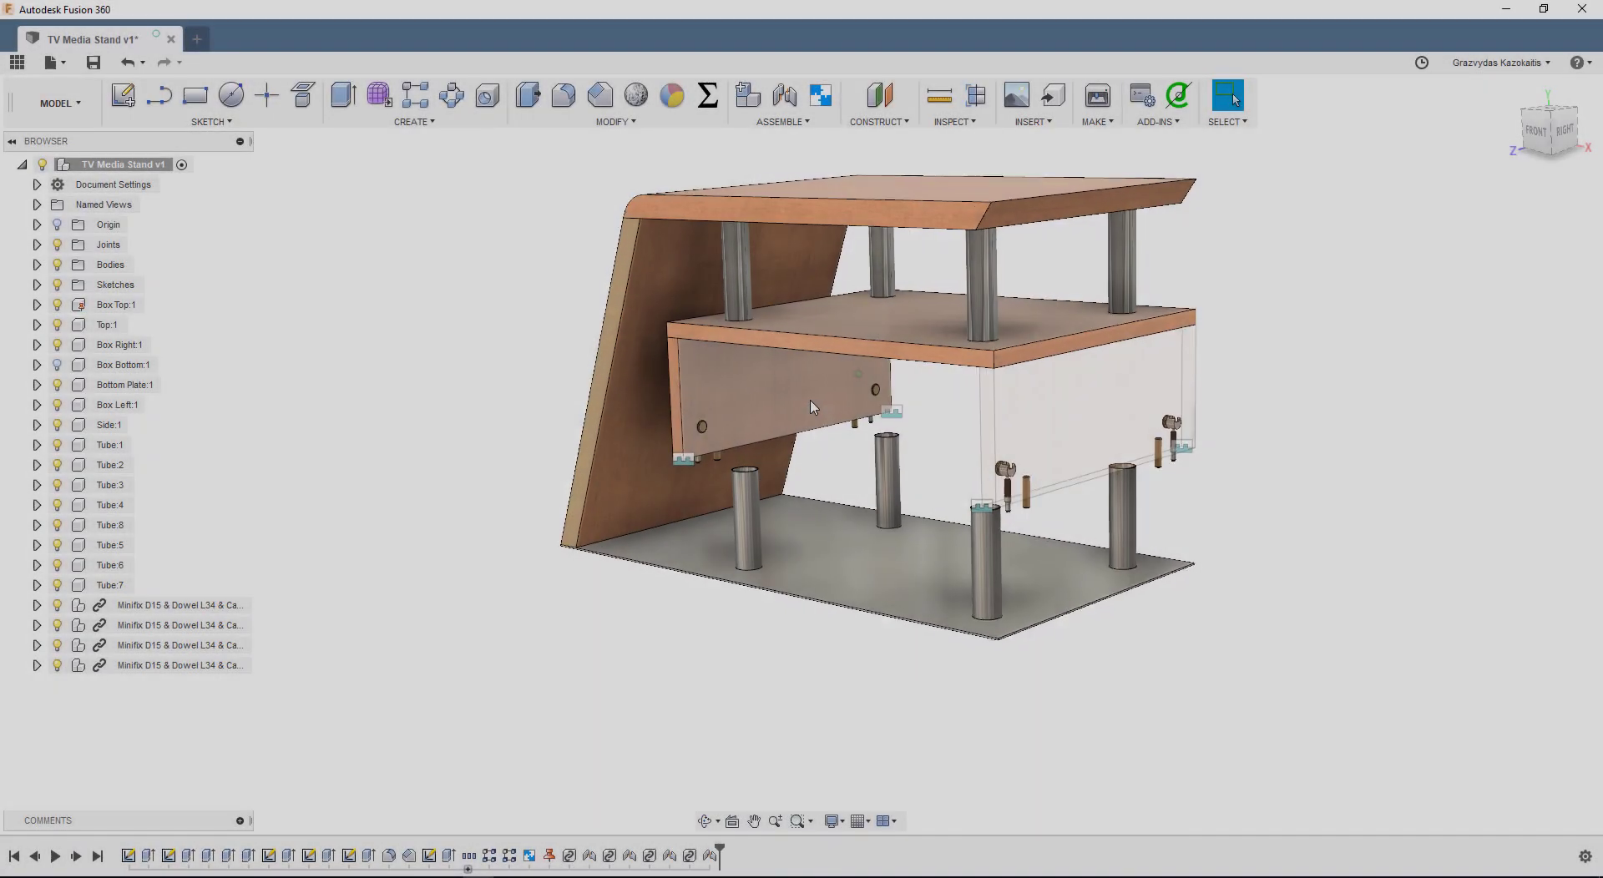
Return the Box Left panel to solid after briefly making it see-through.
click(811, 411)
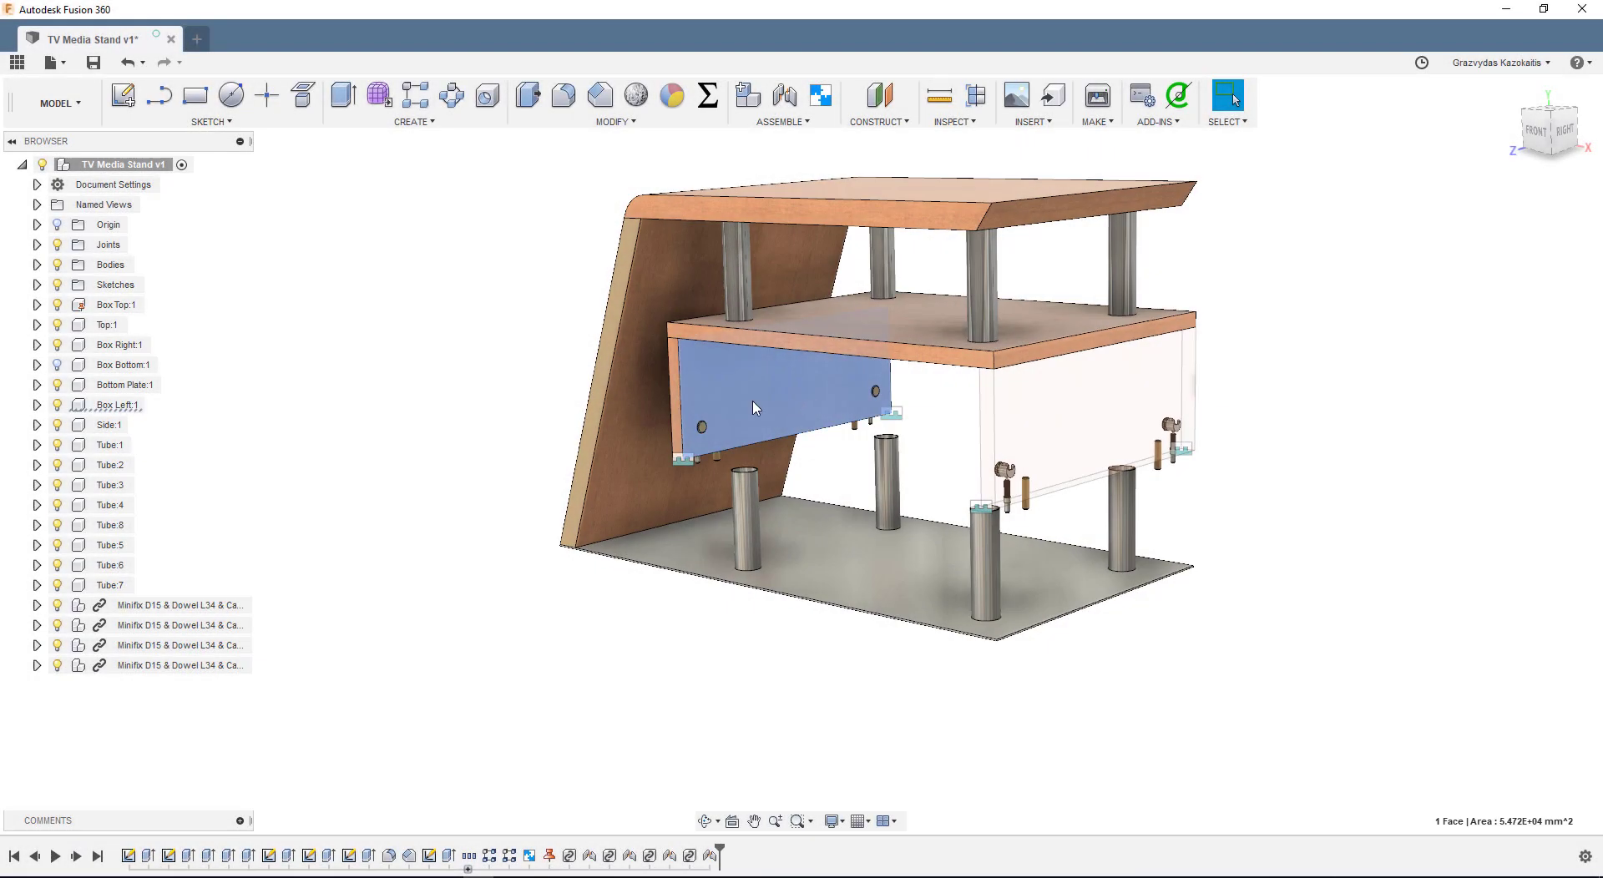
right_click(88, 405)
mouse_move(201, 488)
click(315, 523)
scroll(871, 420, up, 4)
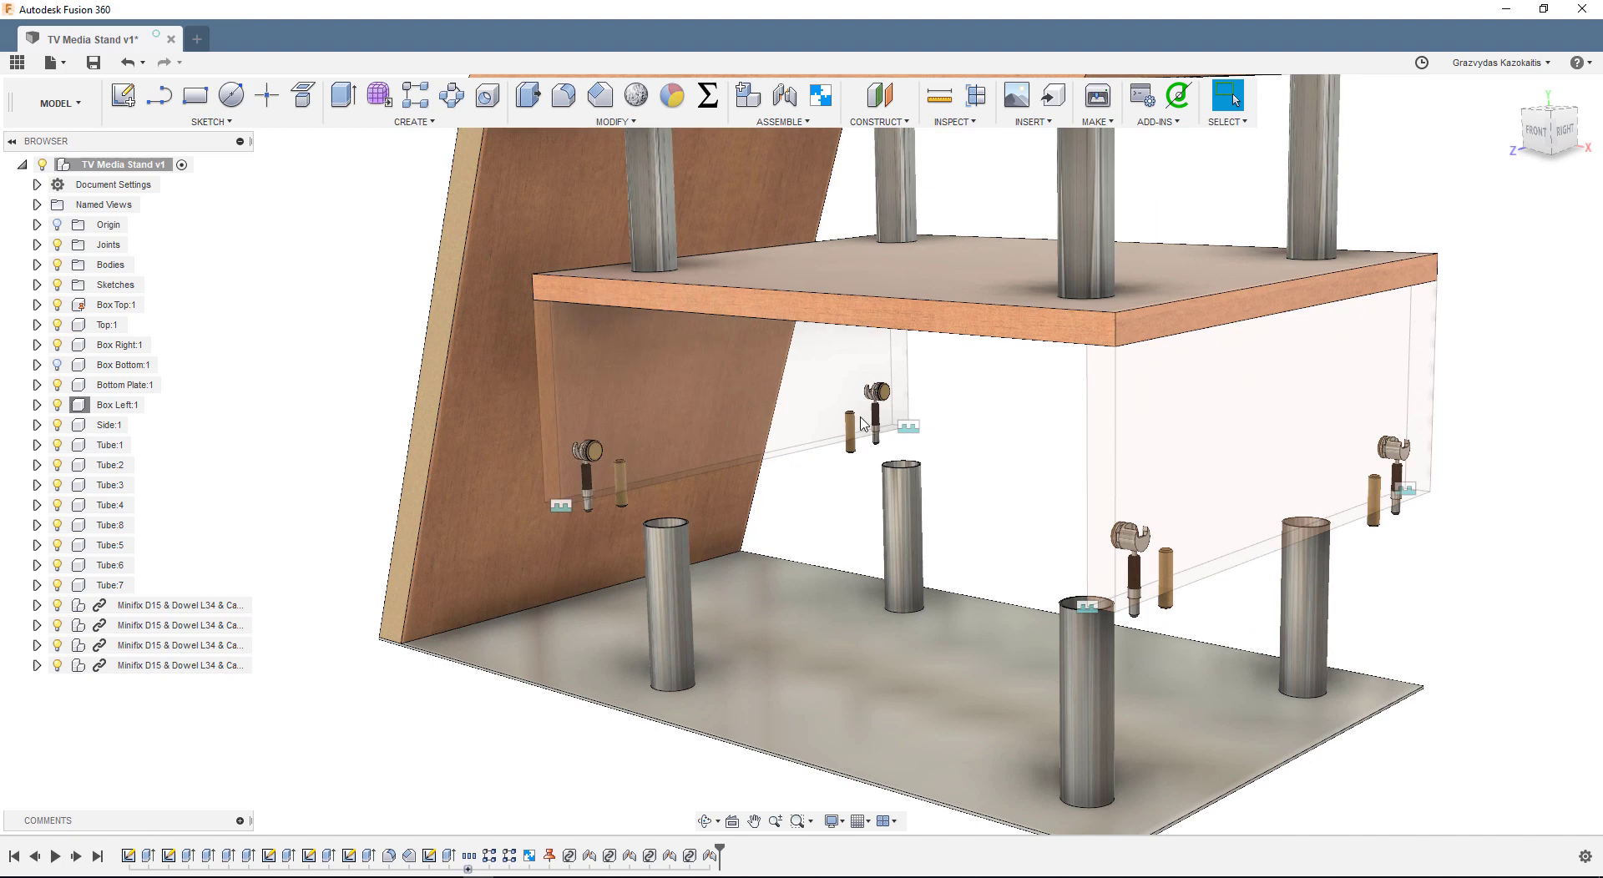
click(96, 406)
right_click(96, 407)
mouse_move(201, 489)
click(314, 505)
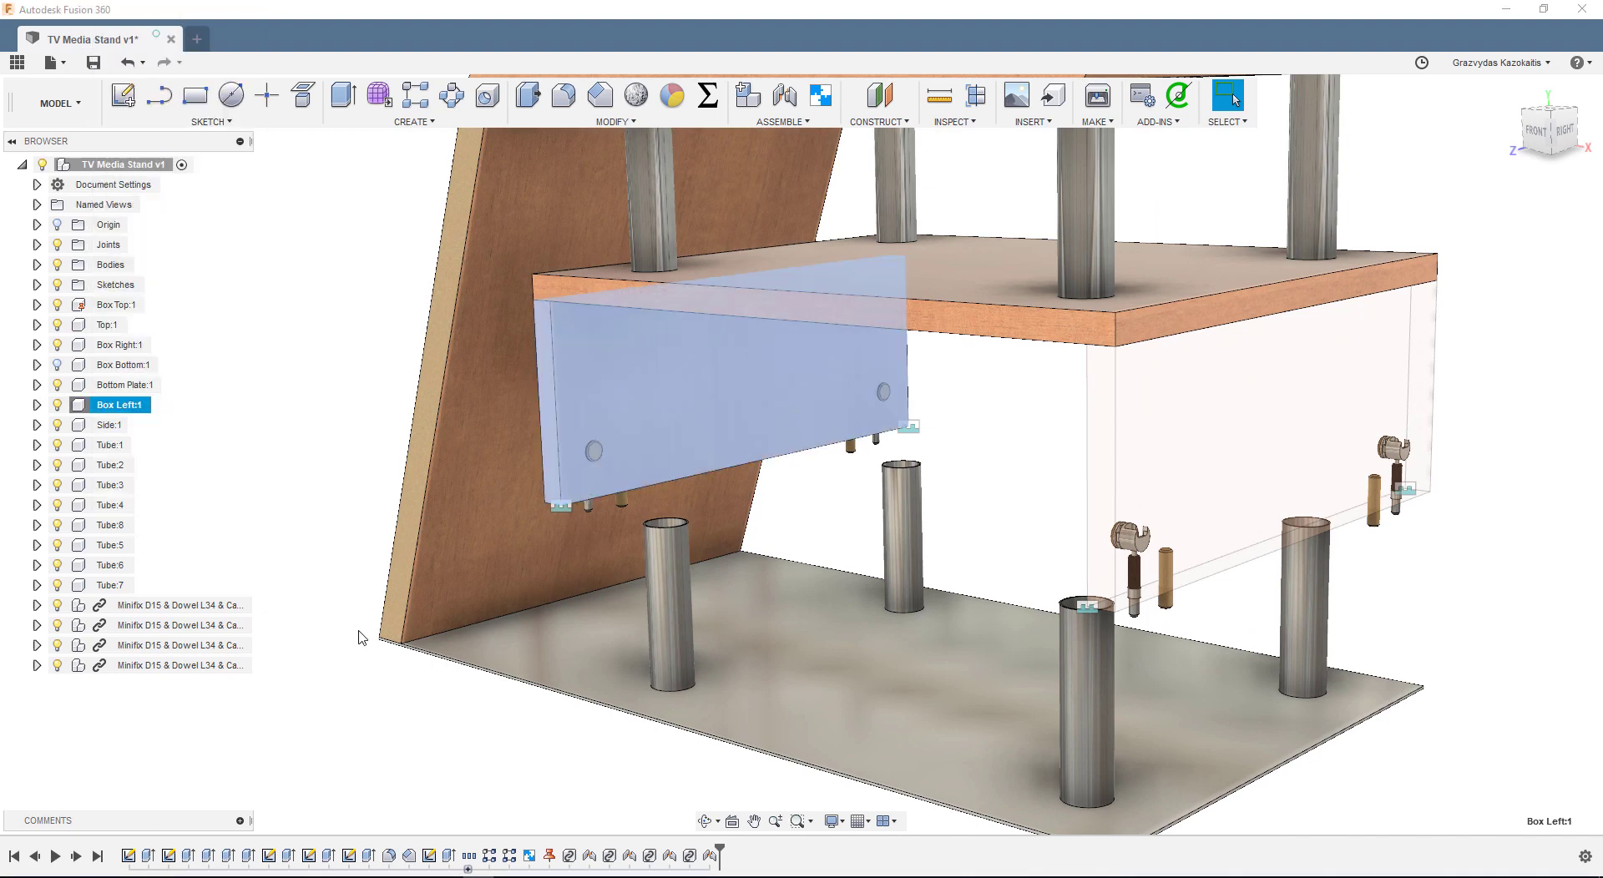
Set Box Right to 90% opacity and clear the model selection.
right_click(121, 345)
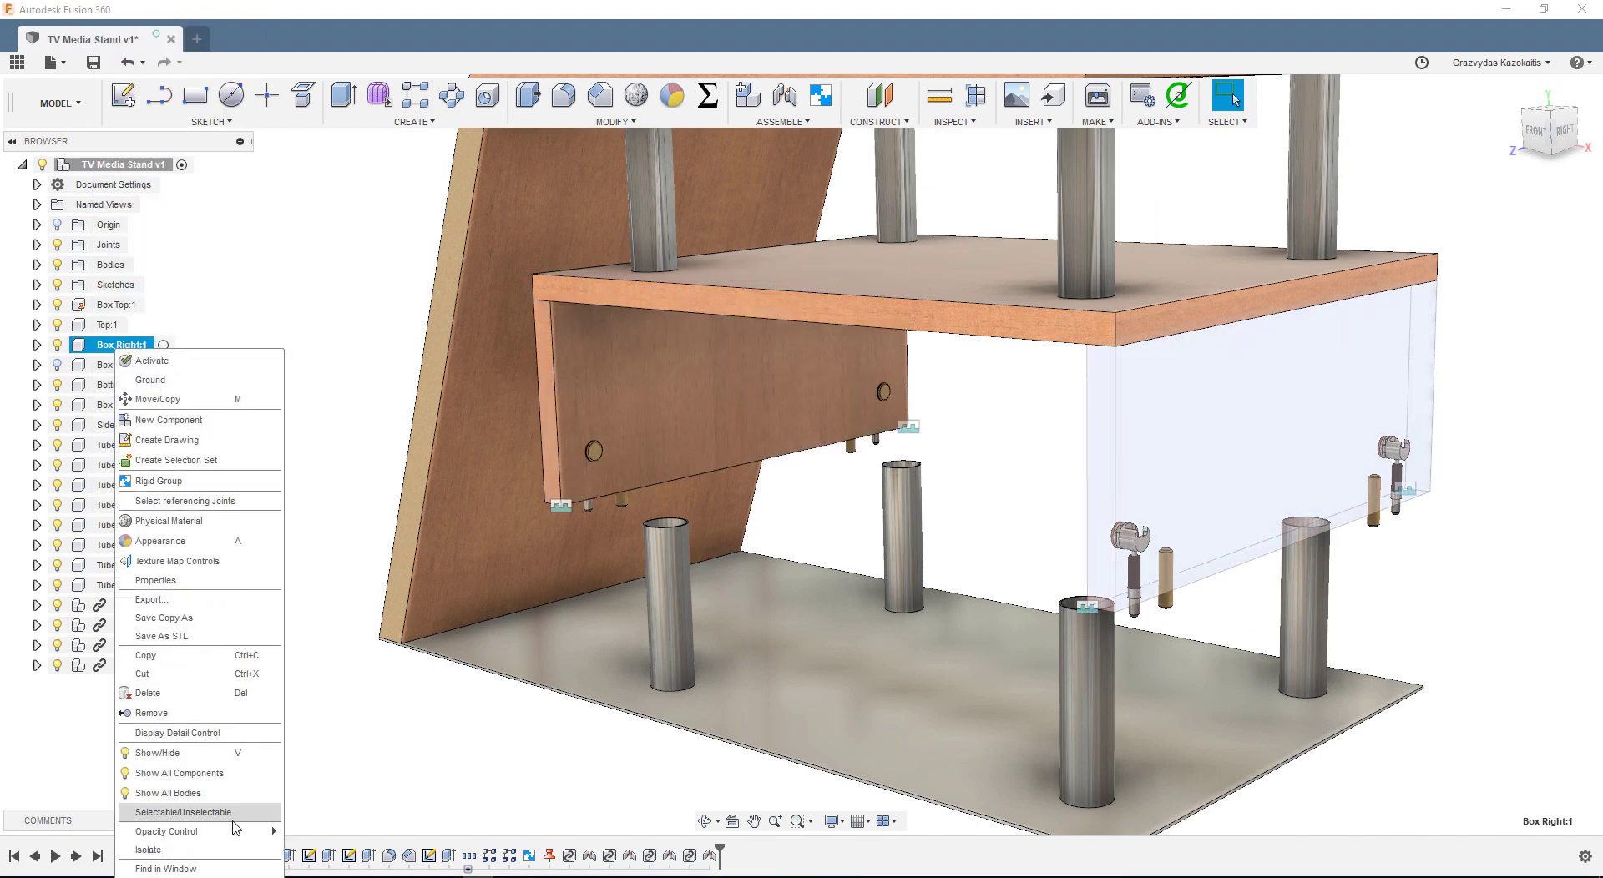
mouse_move(192, 831)
click(307, 870)
click(57, 364)
click(364, 426)
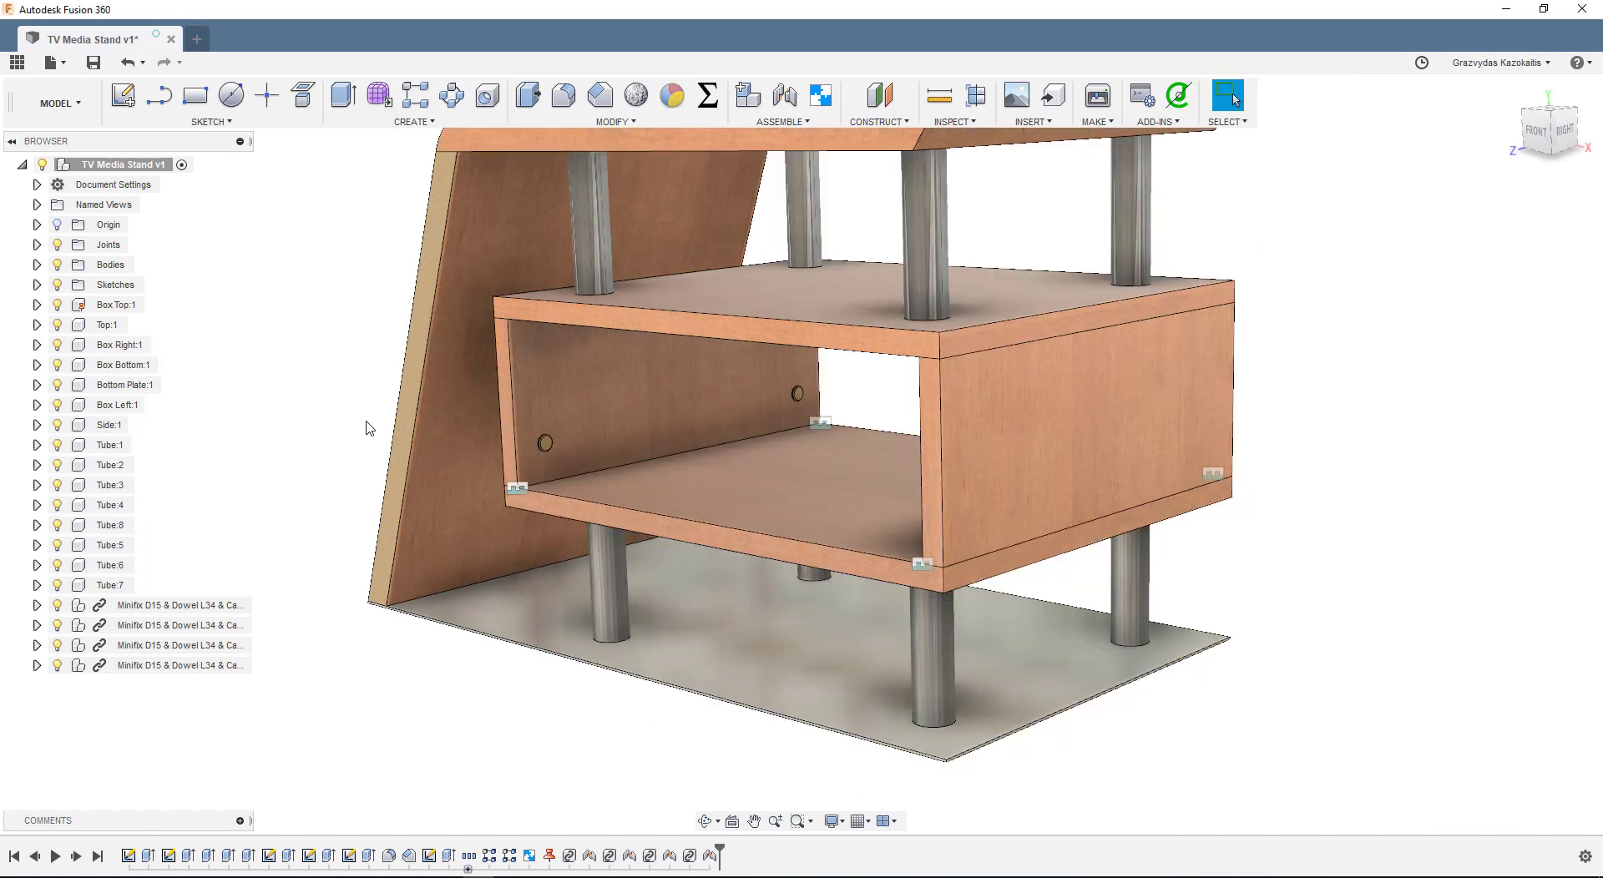
scroll(1310, 400, down, 5)
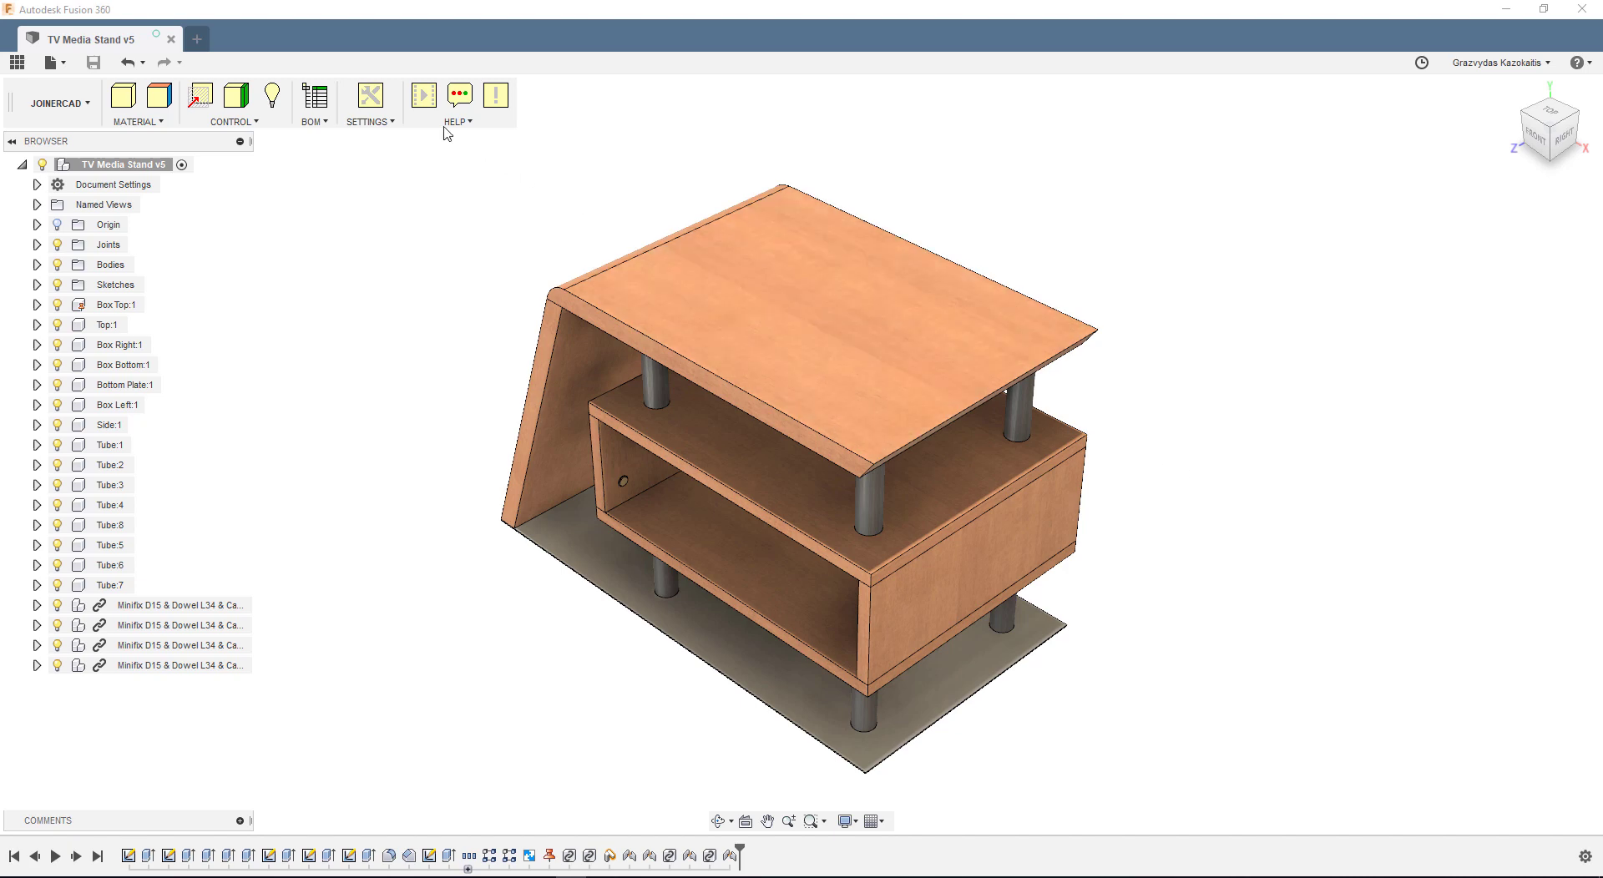
Open the JoinerCAD BOM and enable the Original Appearance Code column in its Columns list.
click(311, 111)
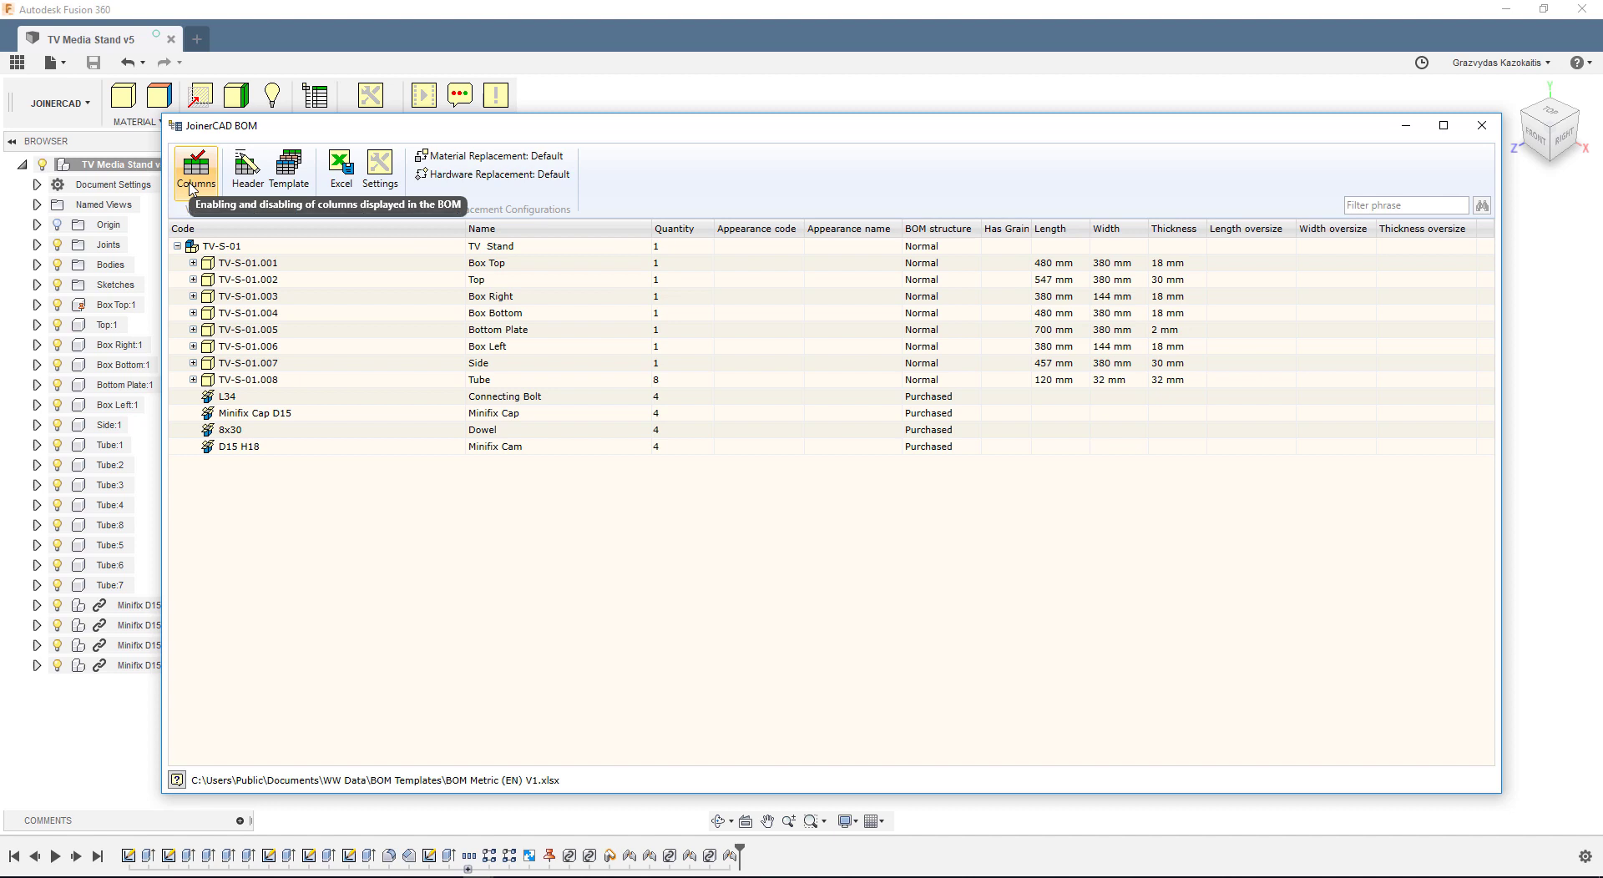
click(193, 178)
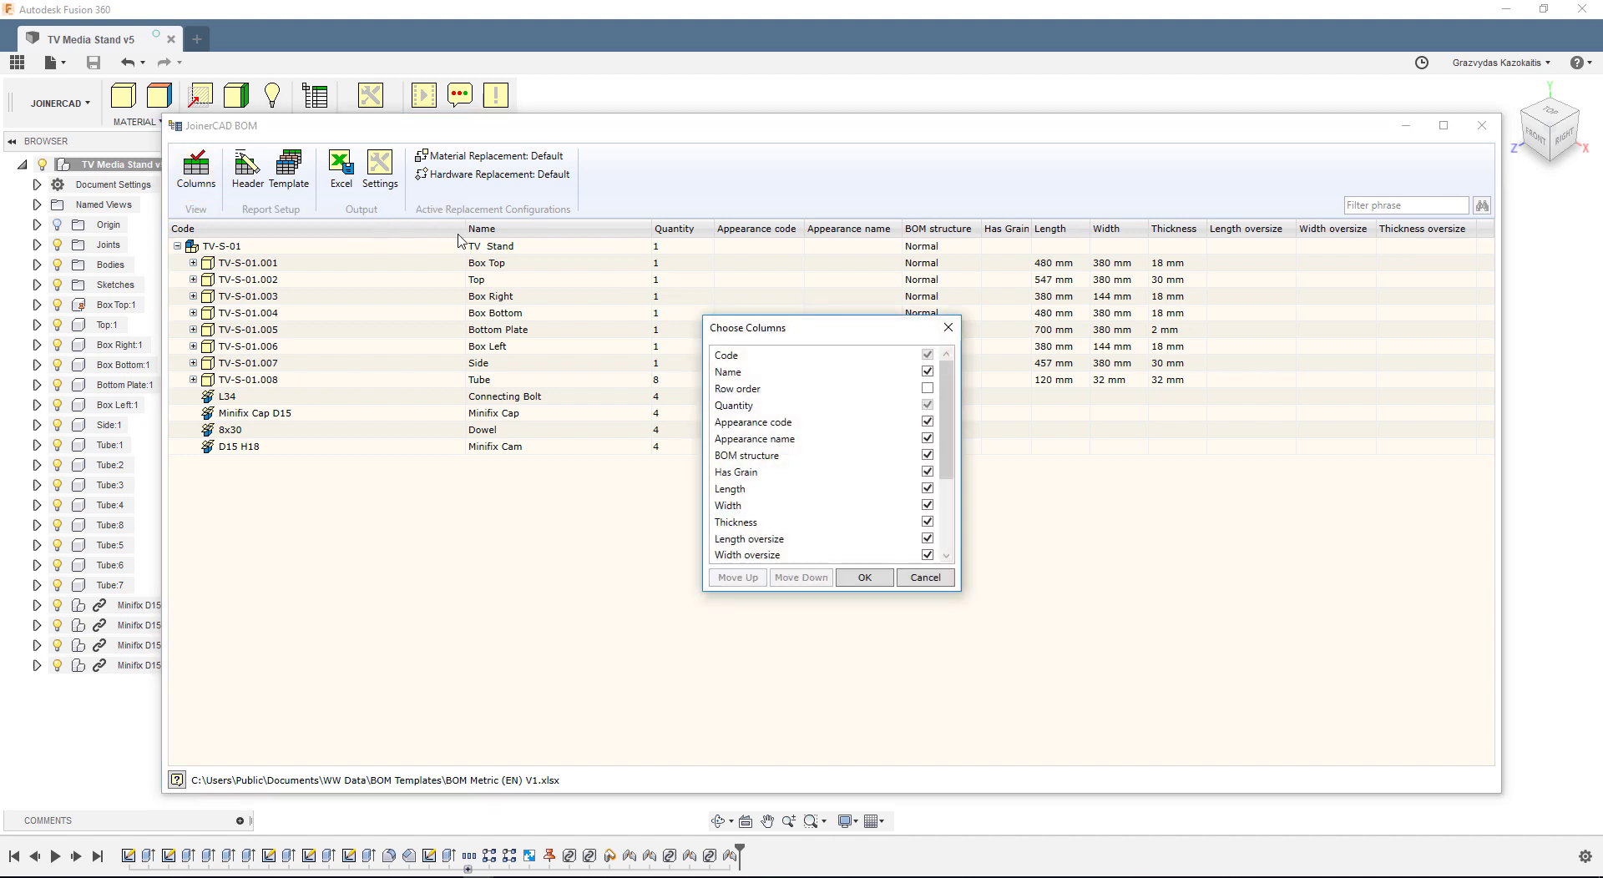
scroll(944, 413, down, 1)
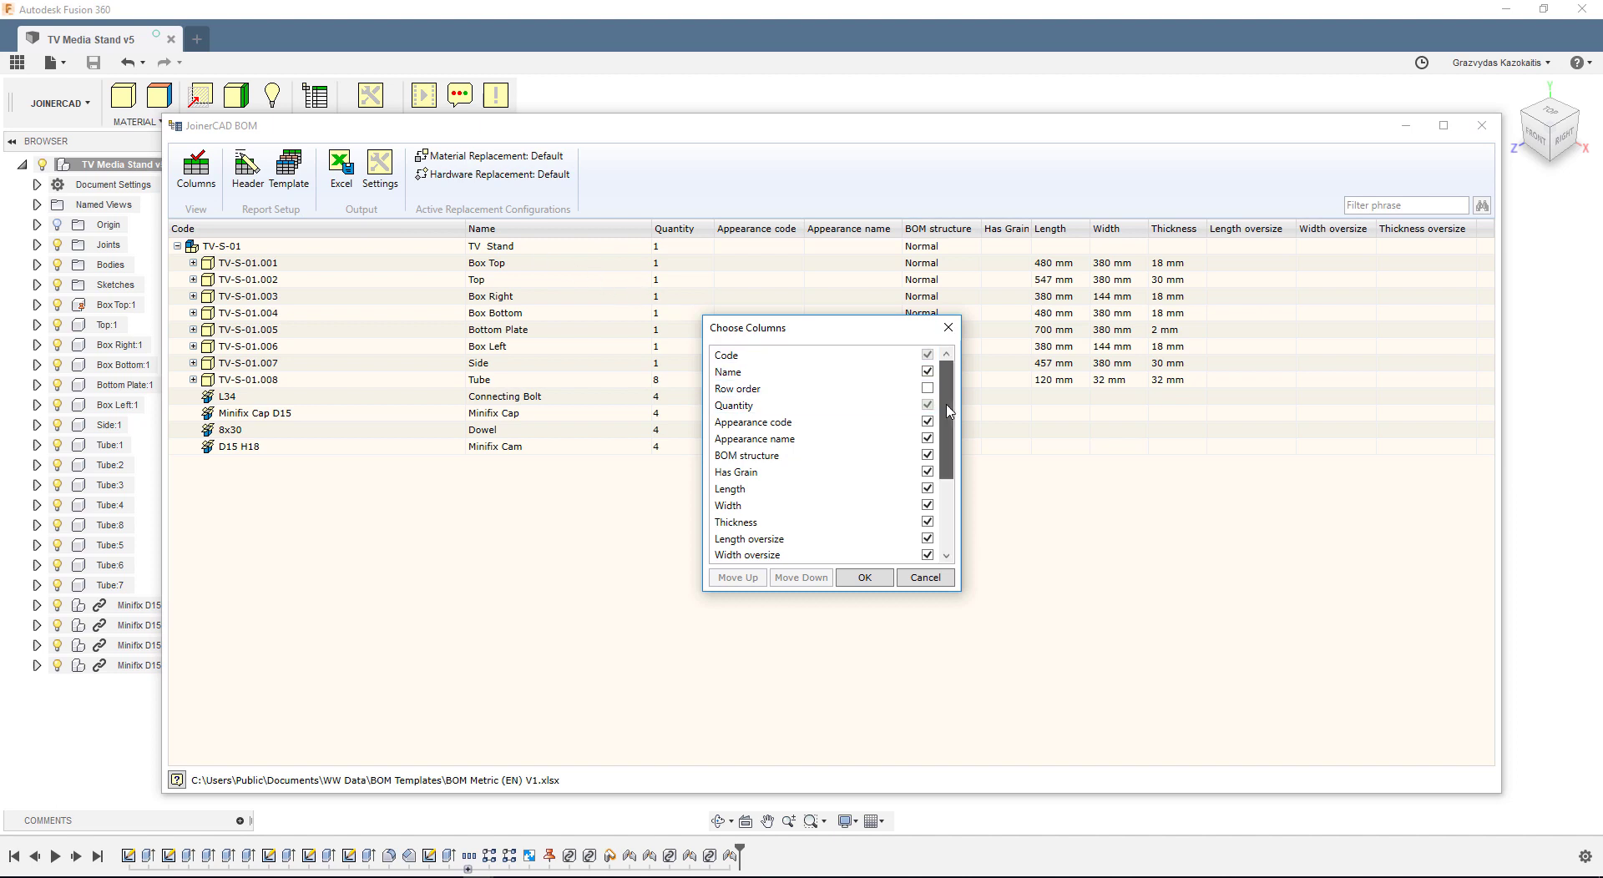
drag(956, 430, 966, 517)
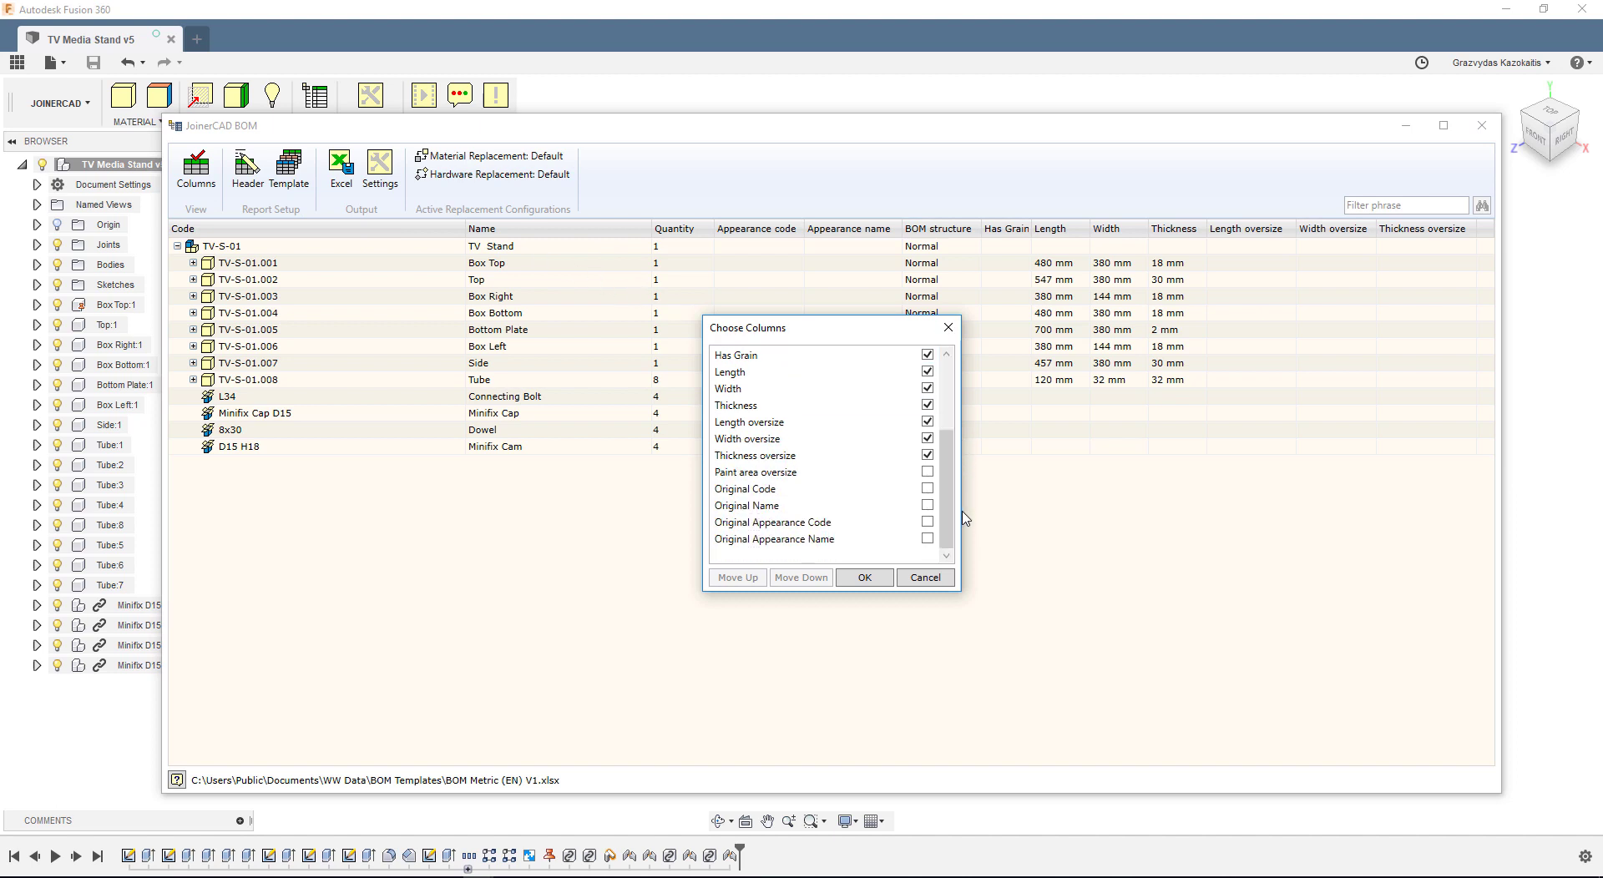
click(928, 522)
click(865, 577)
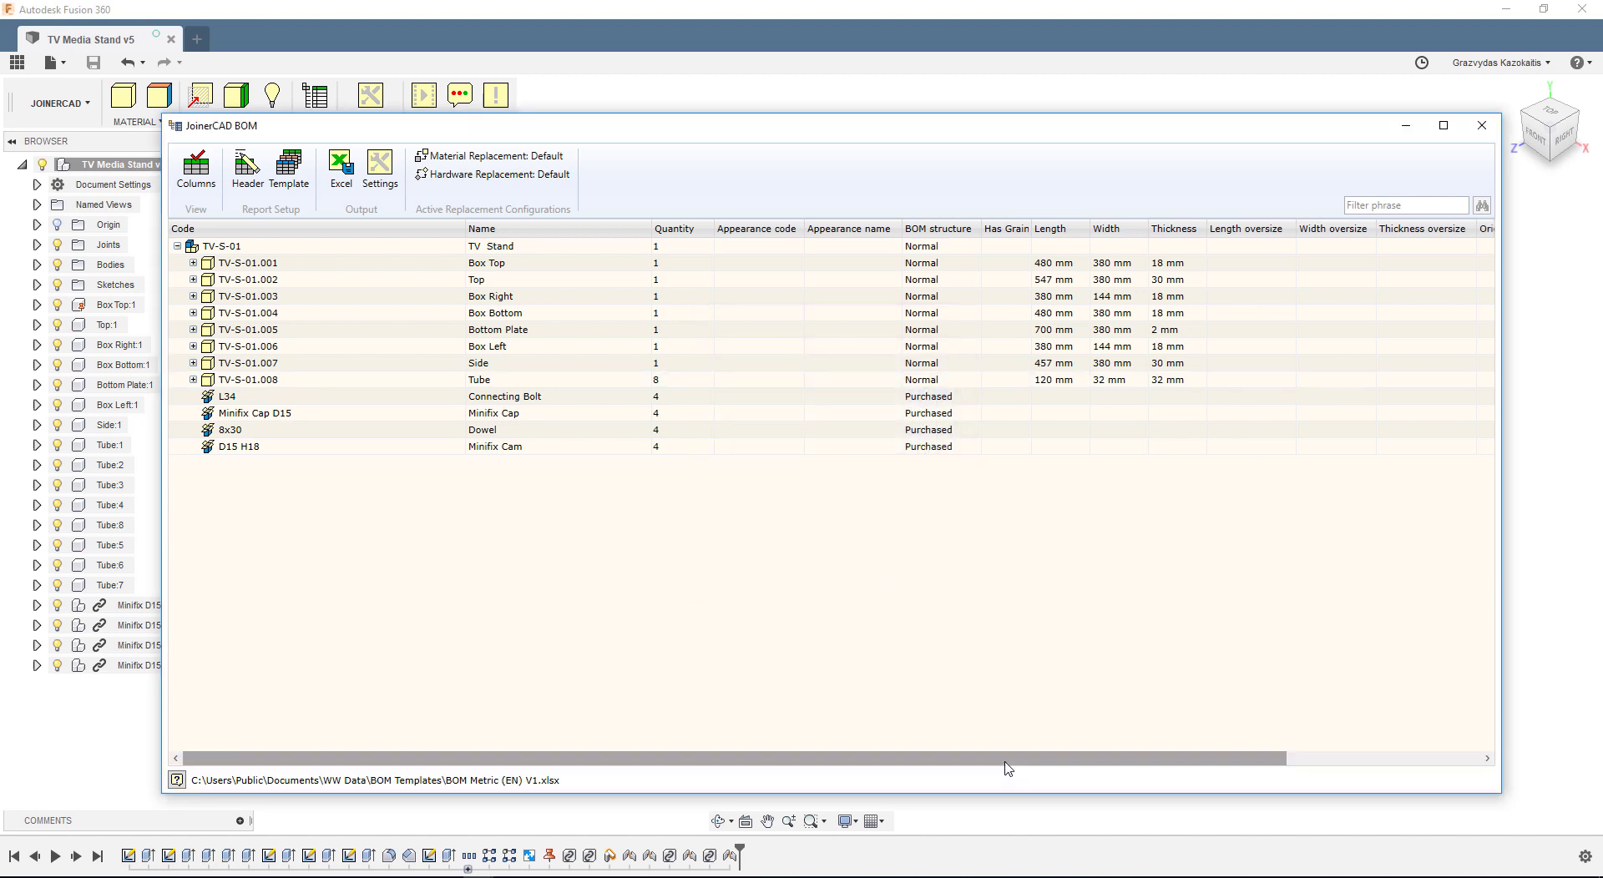
Move the BOM window up and left and enlarge it to show more columns.
drag(1005, 759, 923, 766)
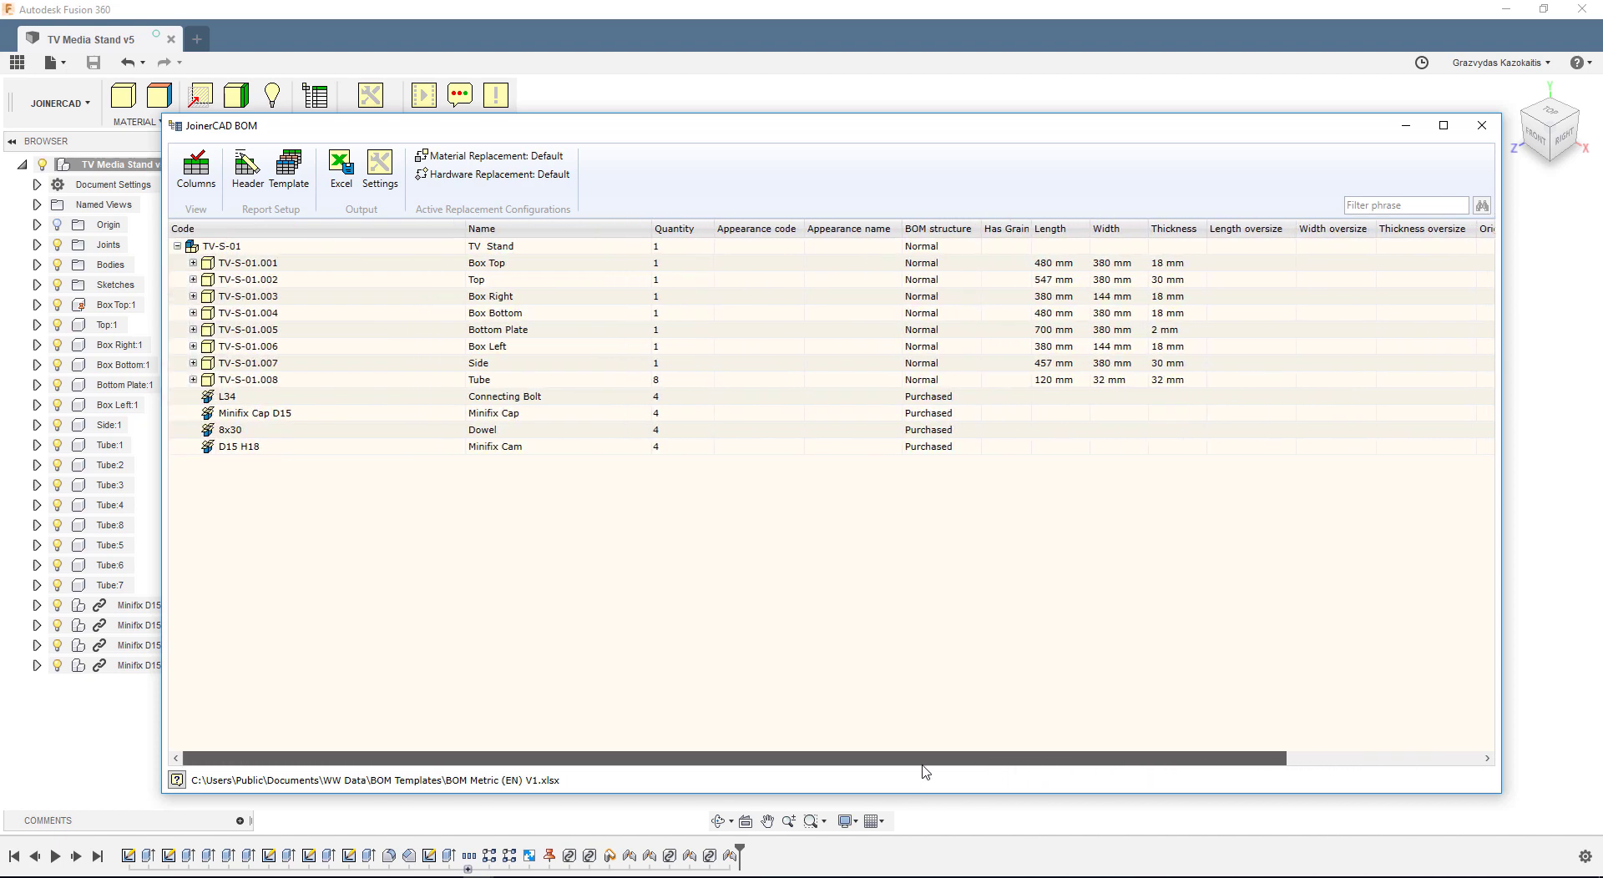
drag(380, 167, 281, 143)
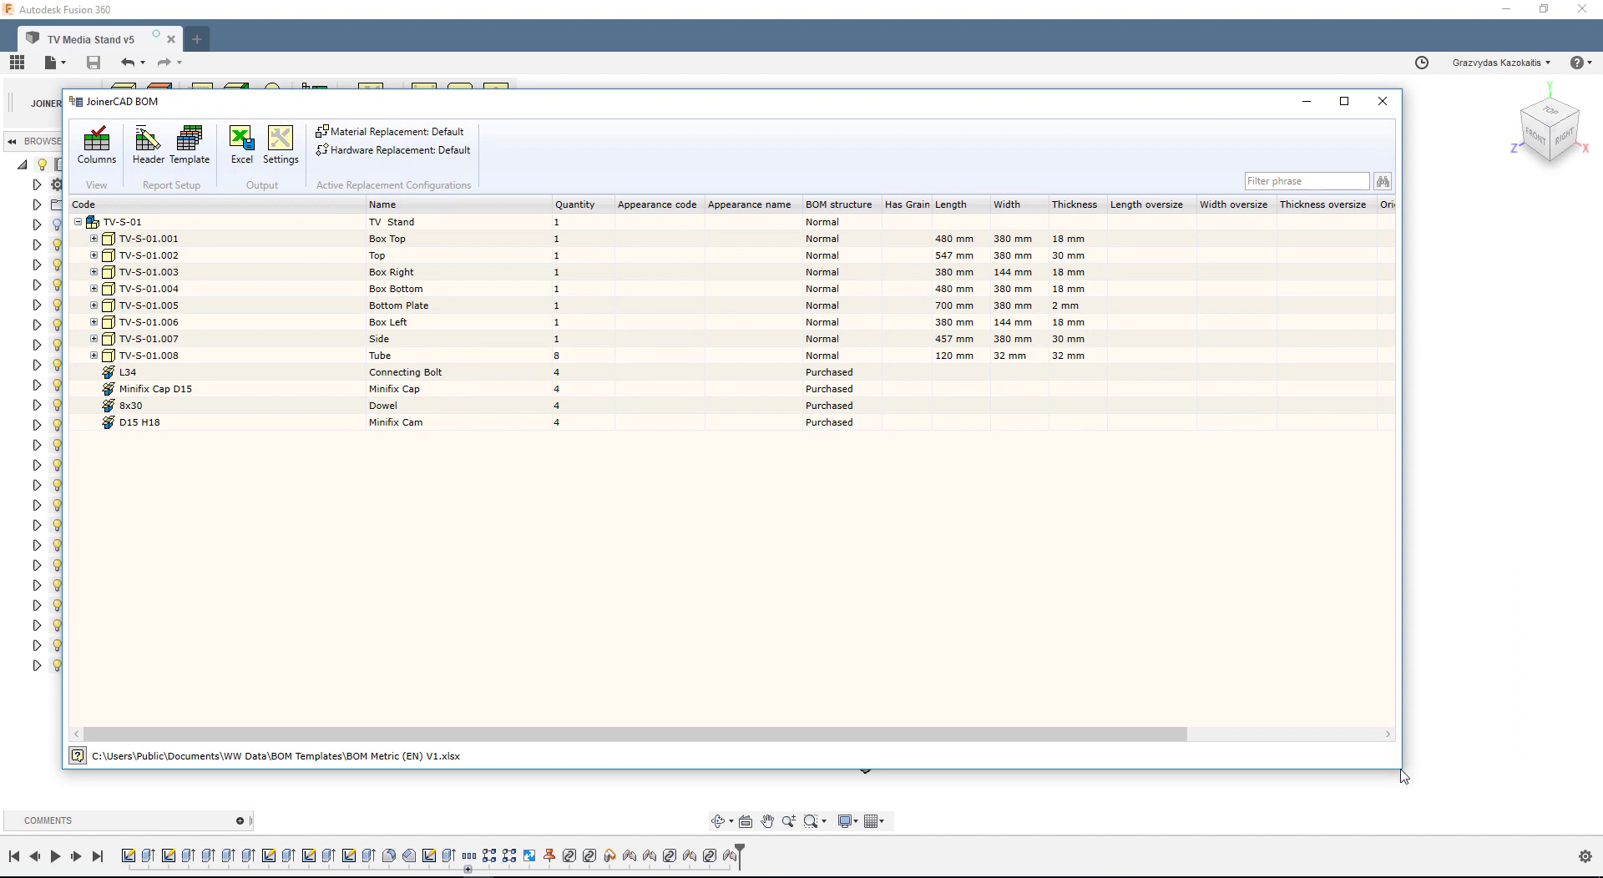
drag(1398, 771, 1583, 790)
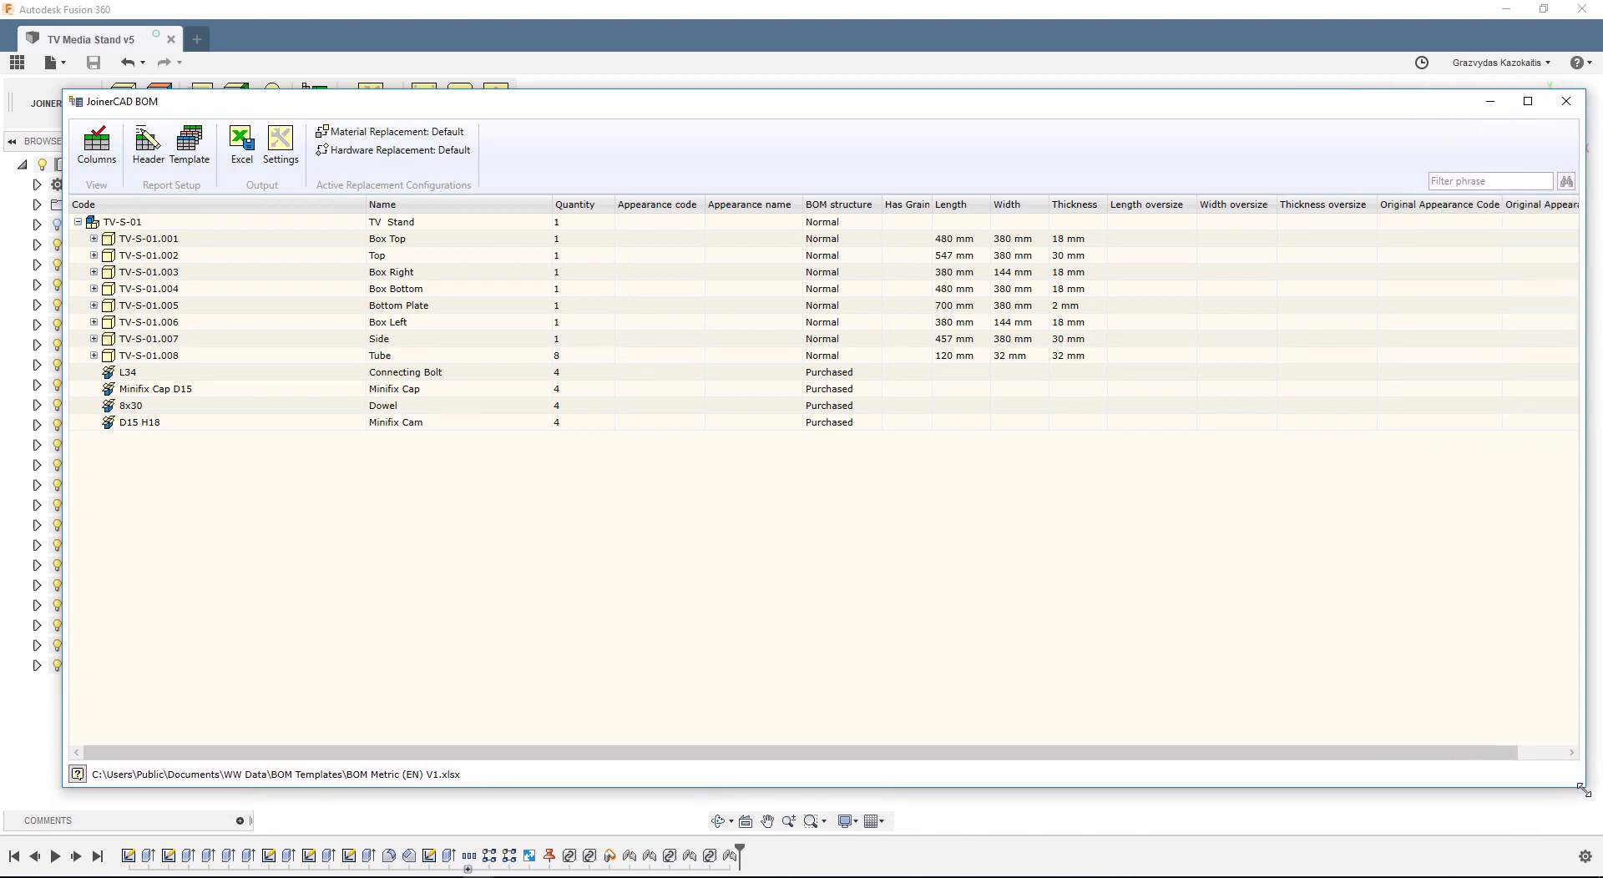
Expand Box Top (TV-S-01.001) down to its first workpiece's LMDF F02 material row.
click(94, 240)
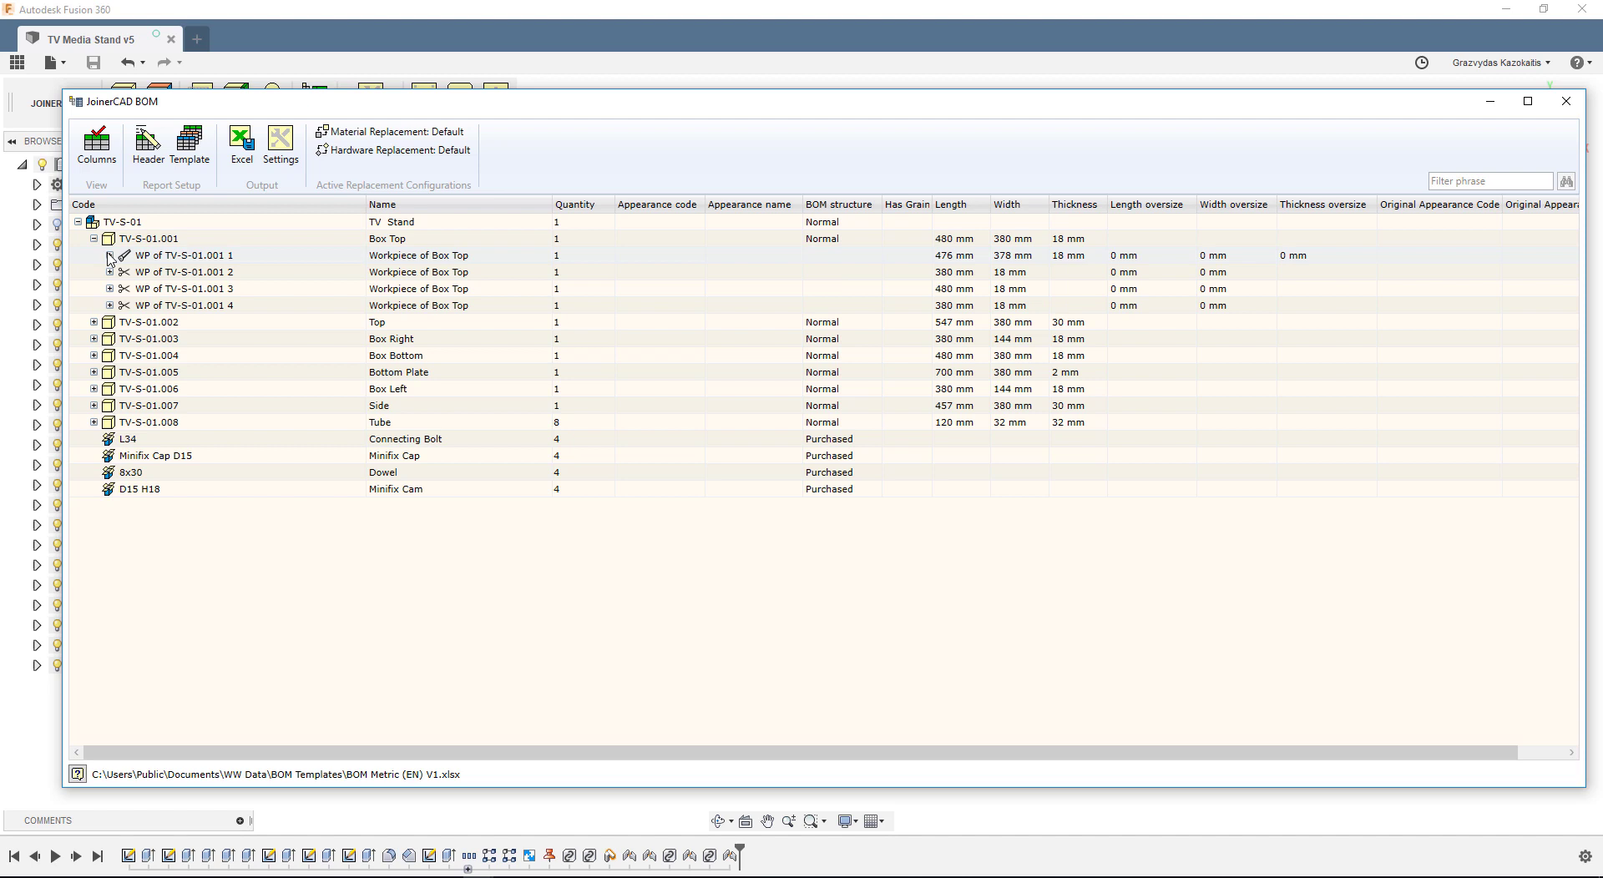
click(110, 255)
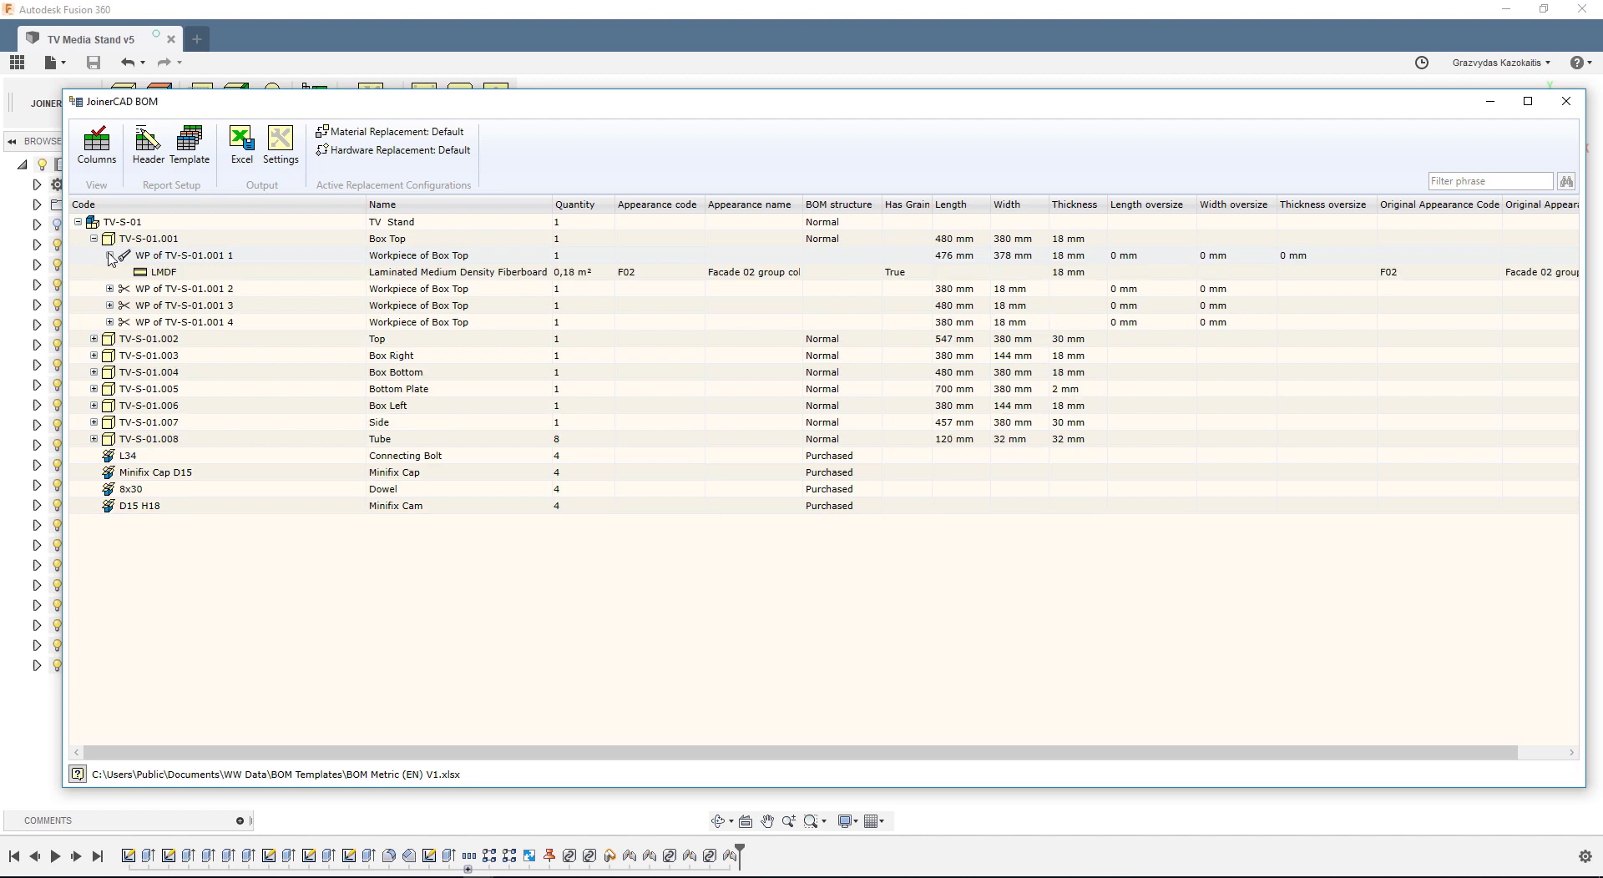
drag(727, 752, 655, 738)
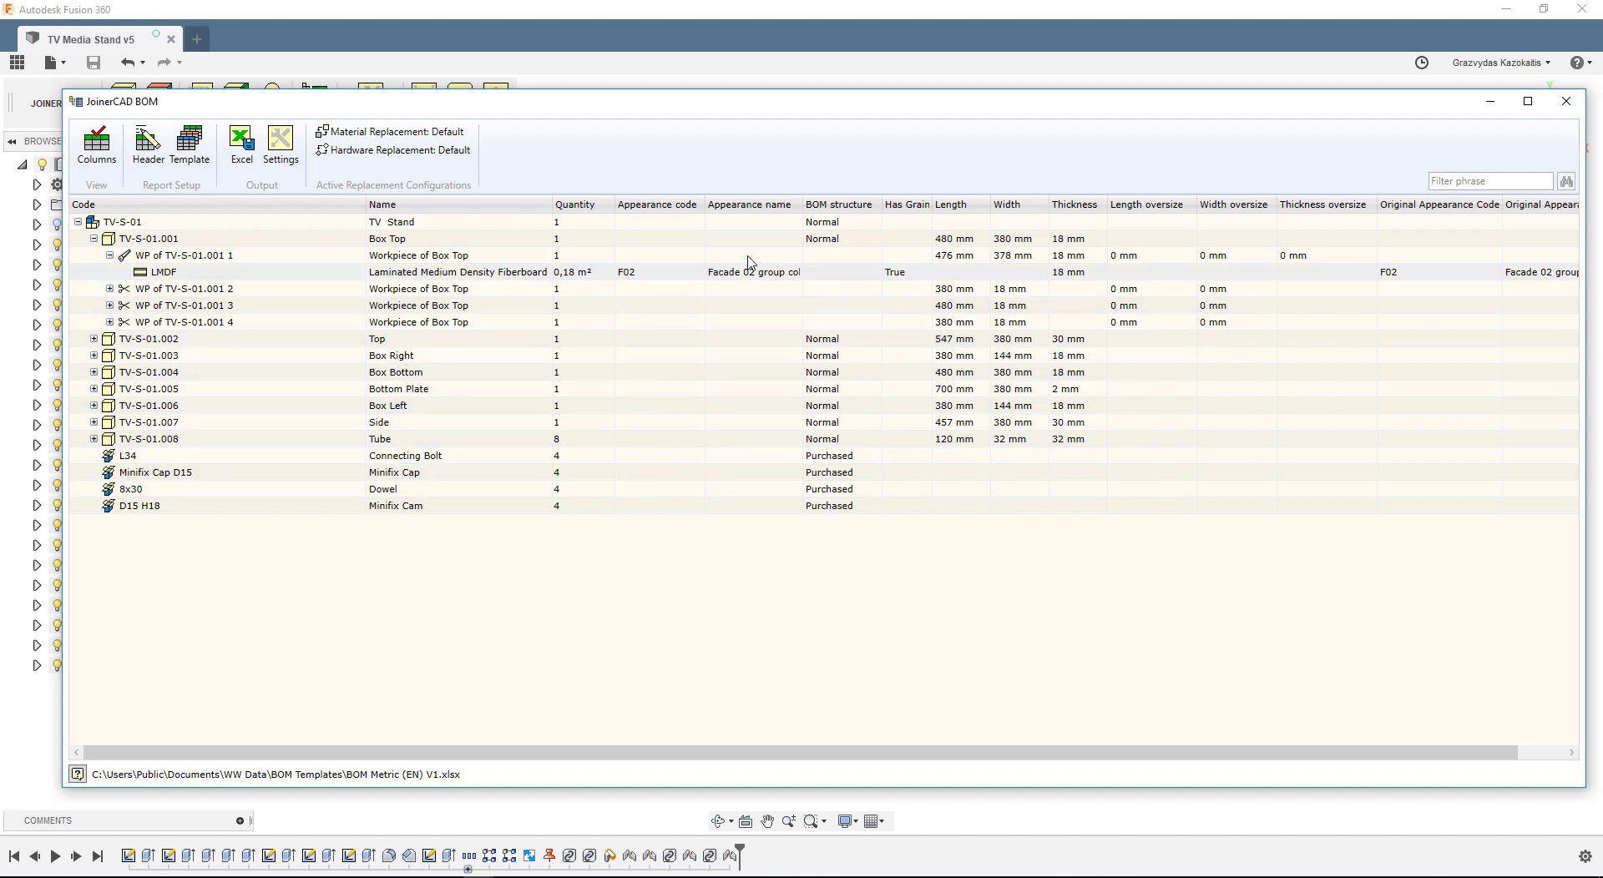
In the BOM Header, enter Customer as the Customer > Company Name value, then close it.
click(147, 144)
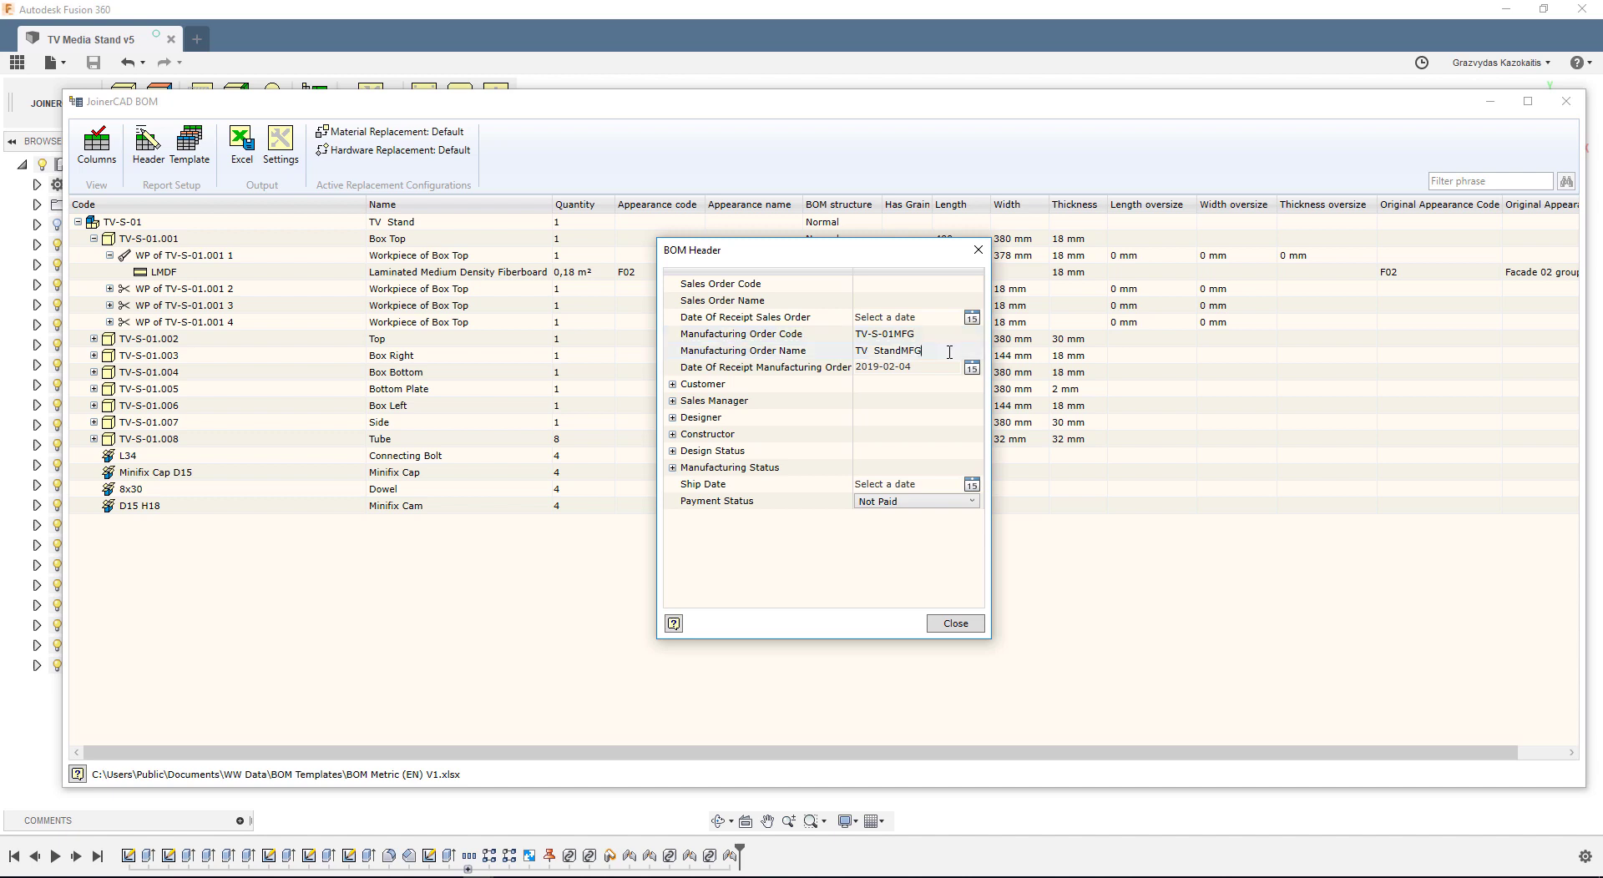
click(942, 386)
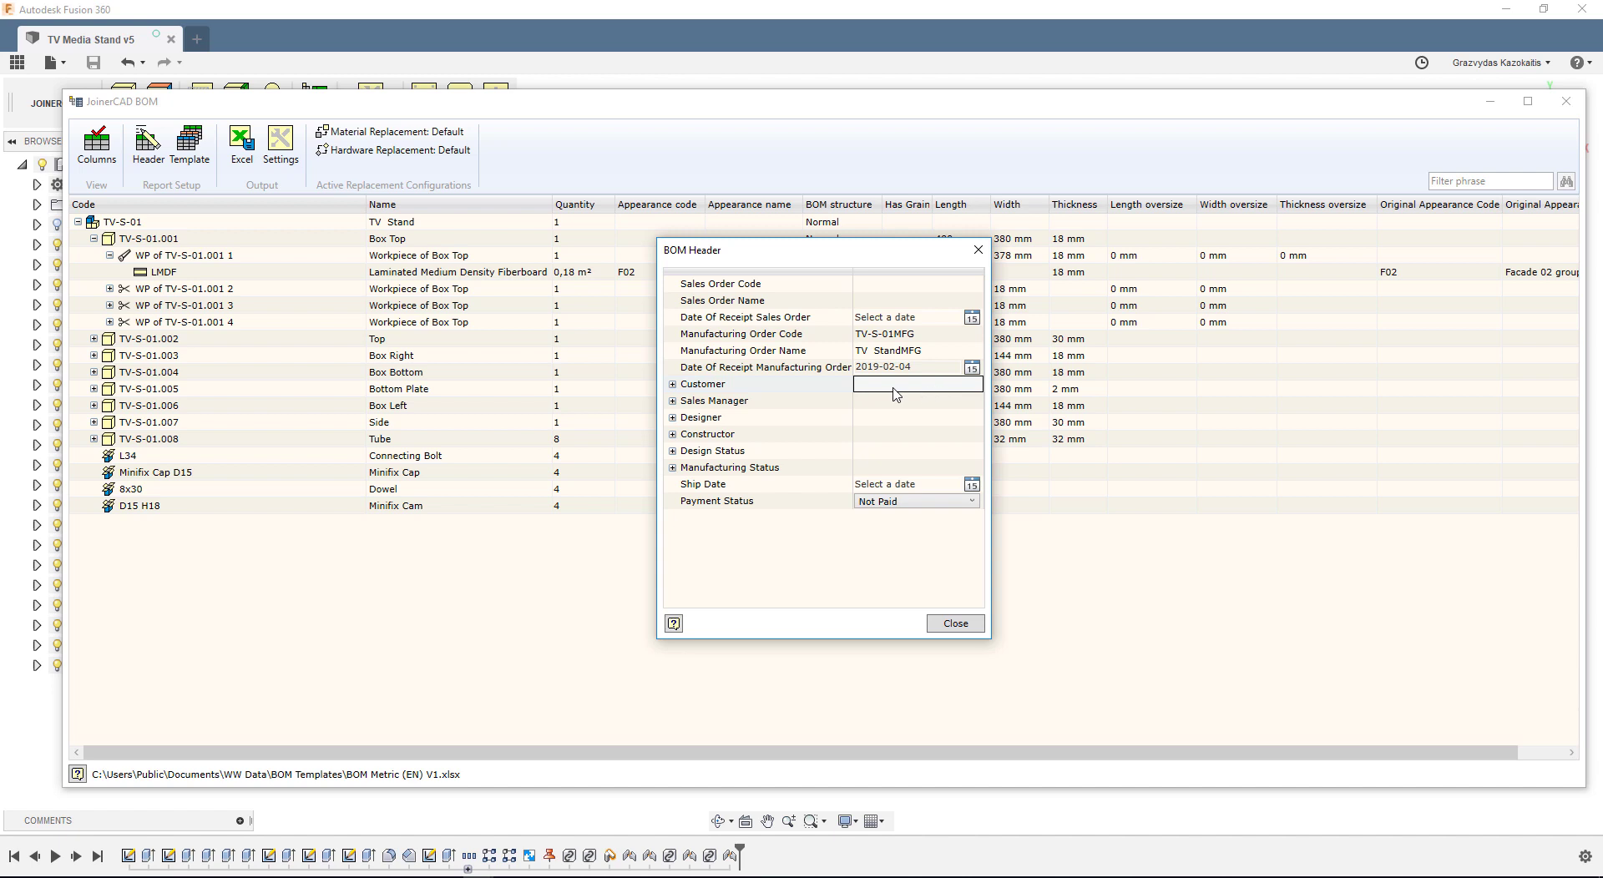
click(673, 384)
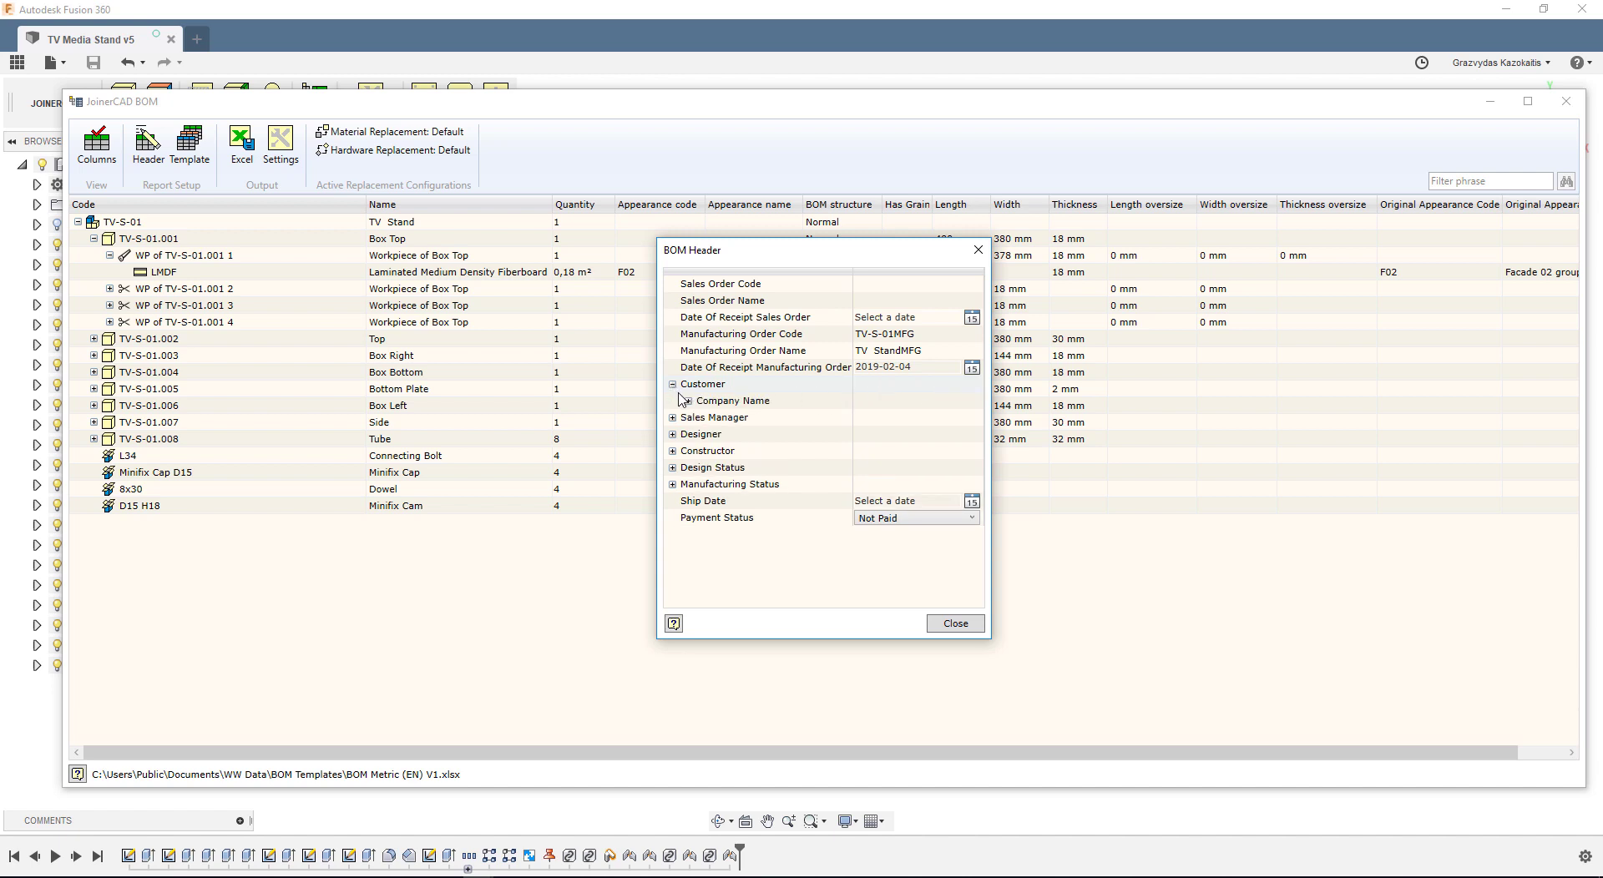
click(689, 401)
click(911, 405)
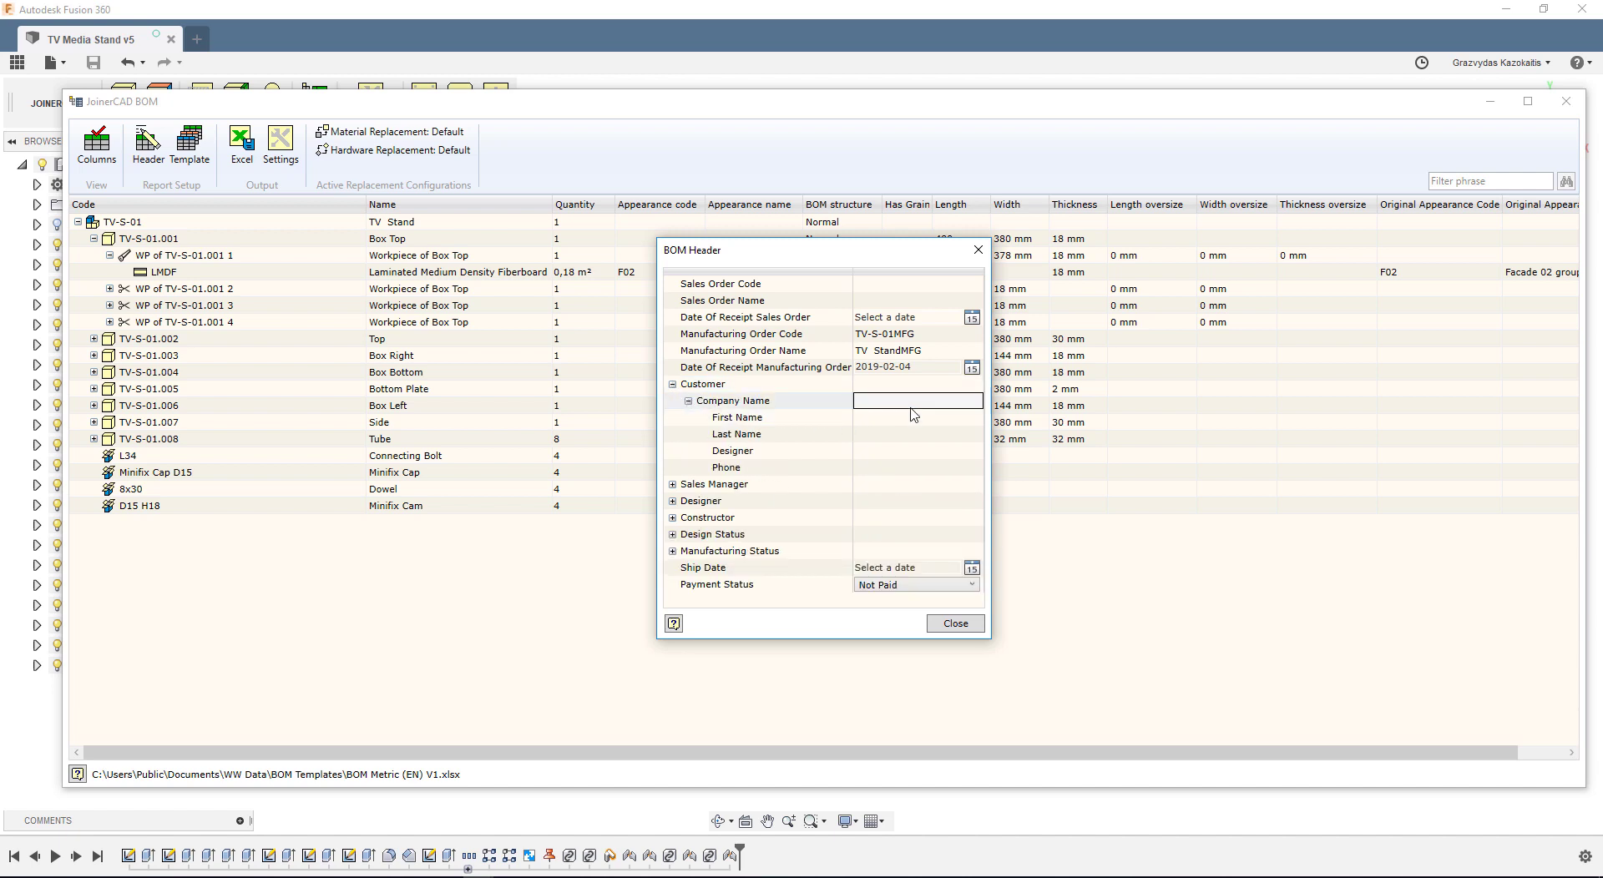
click(919, 403)
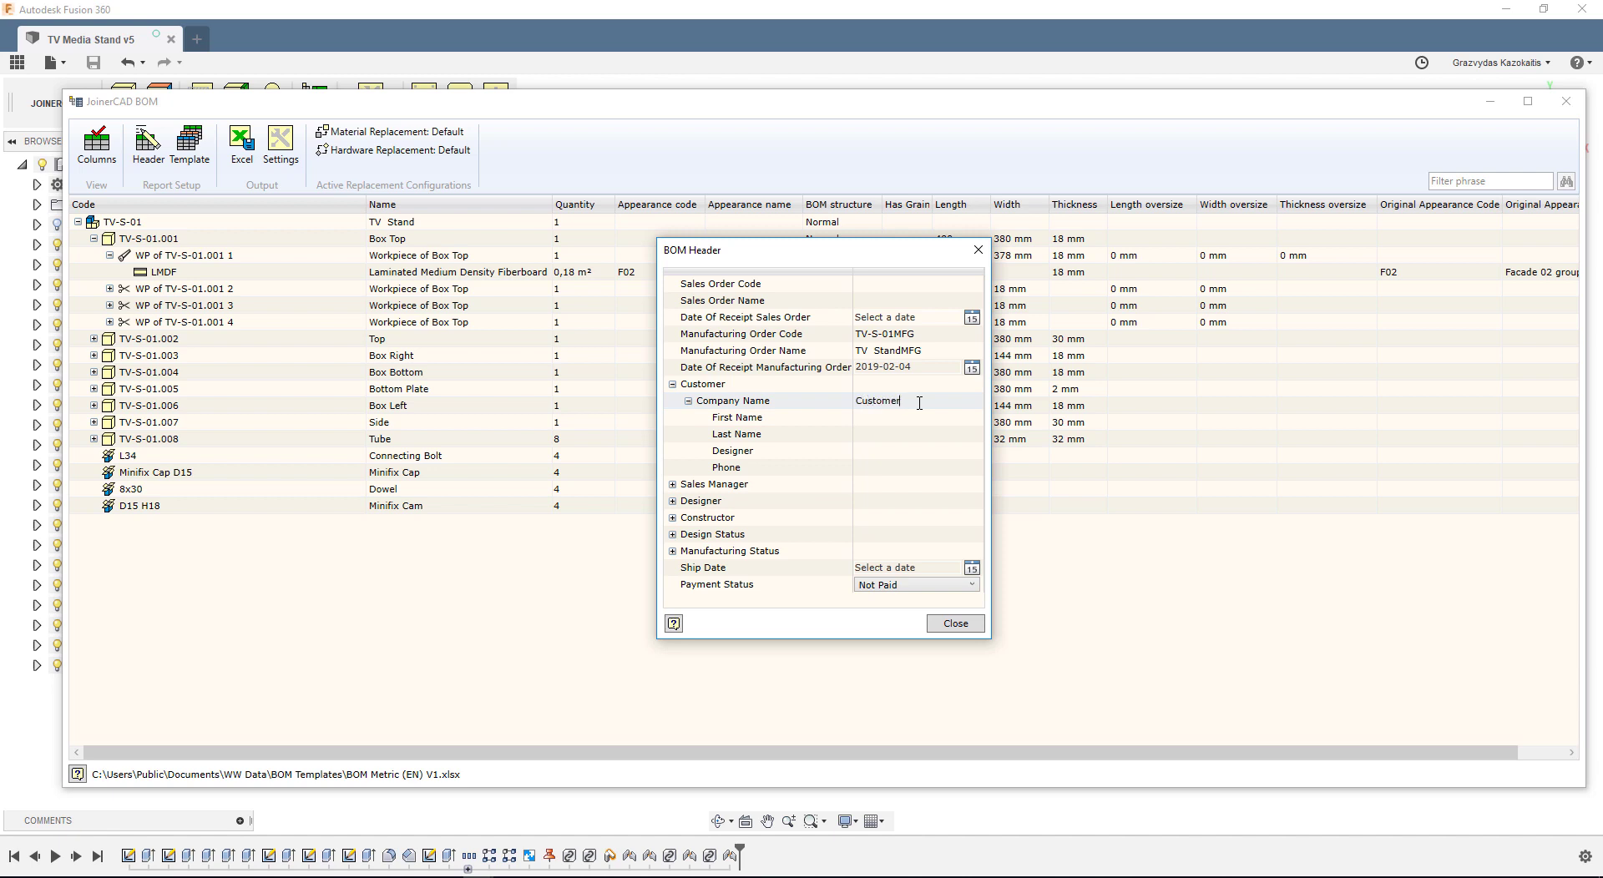
click(952, 415)
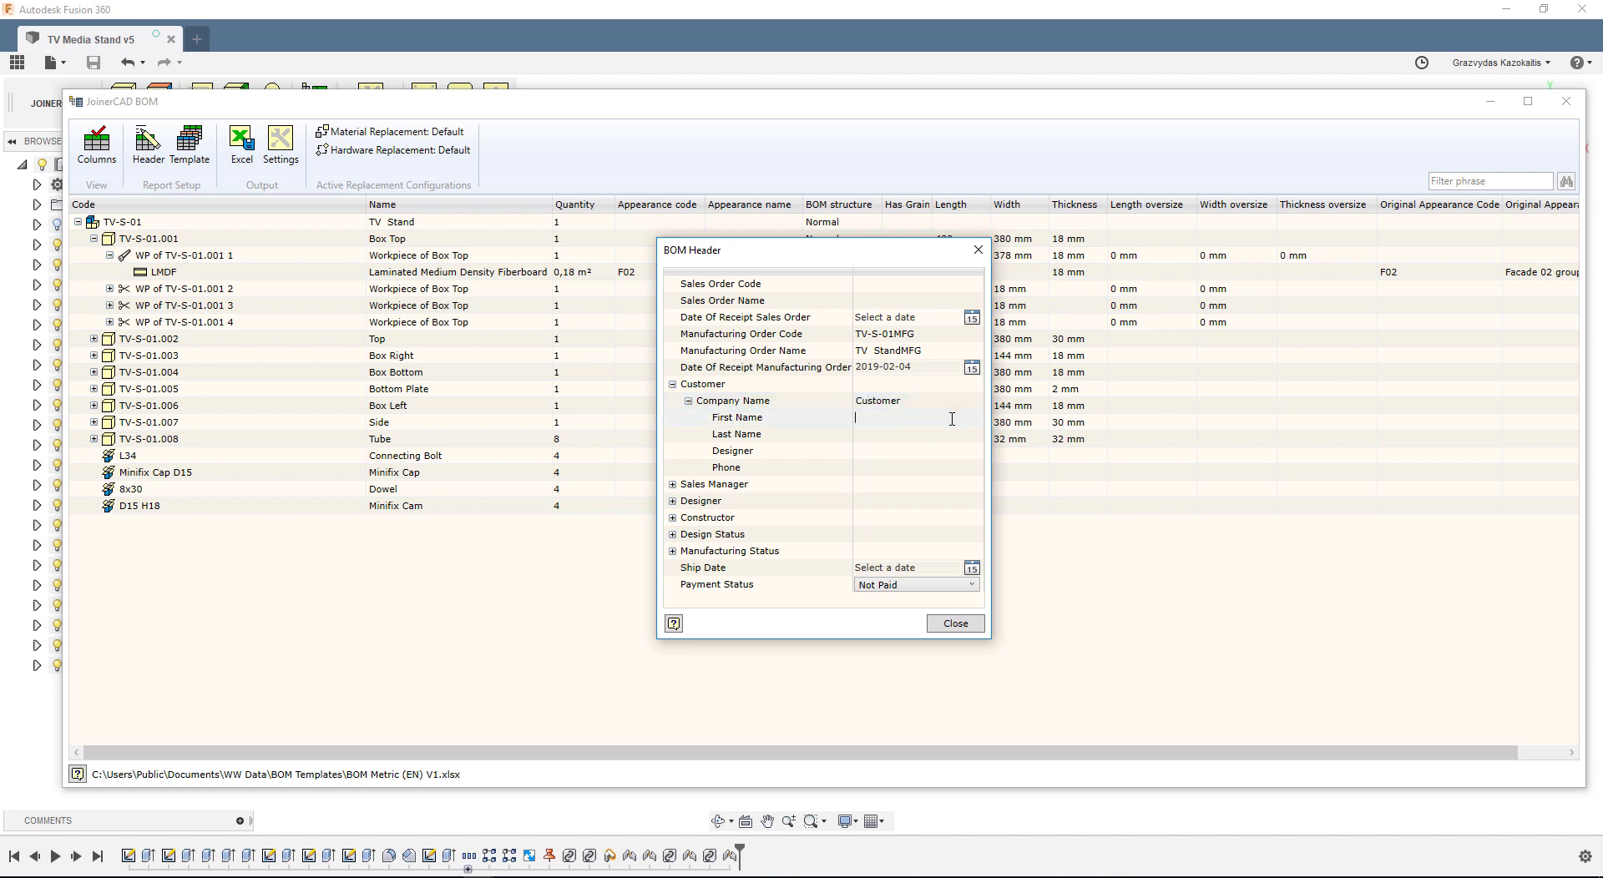
key(Escape)
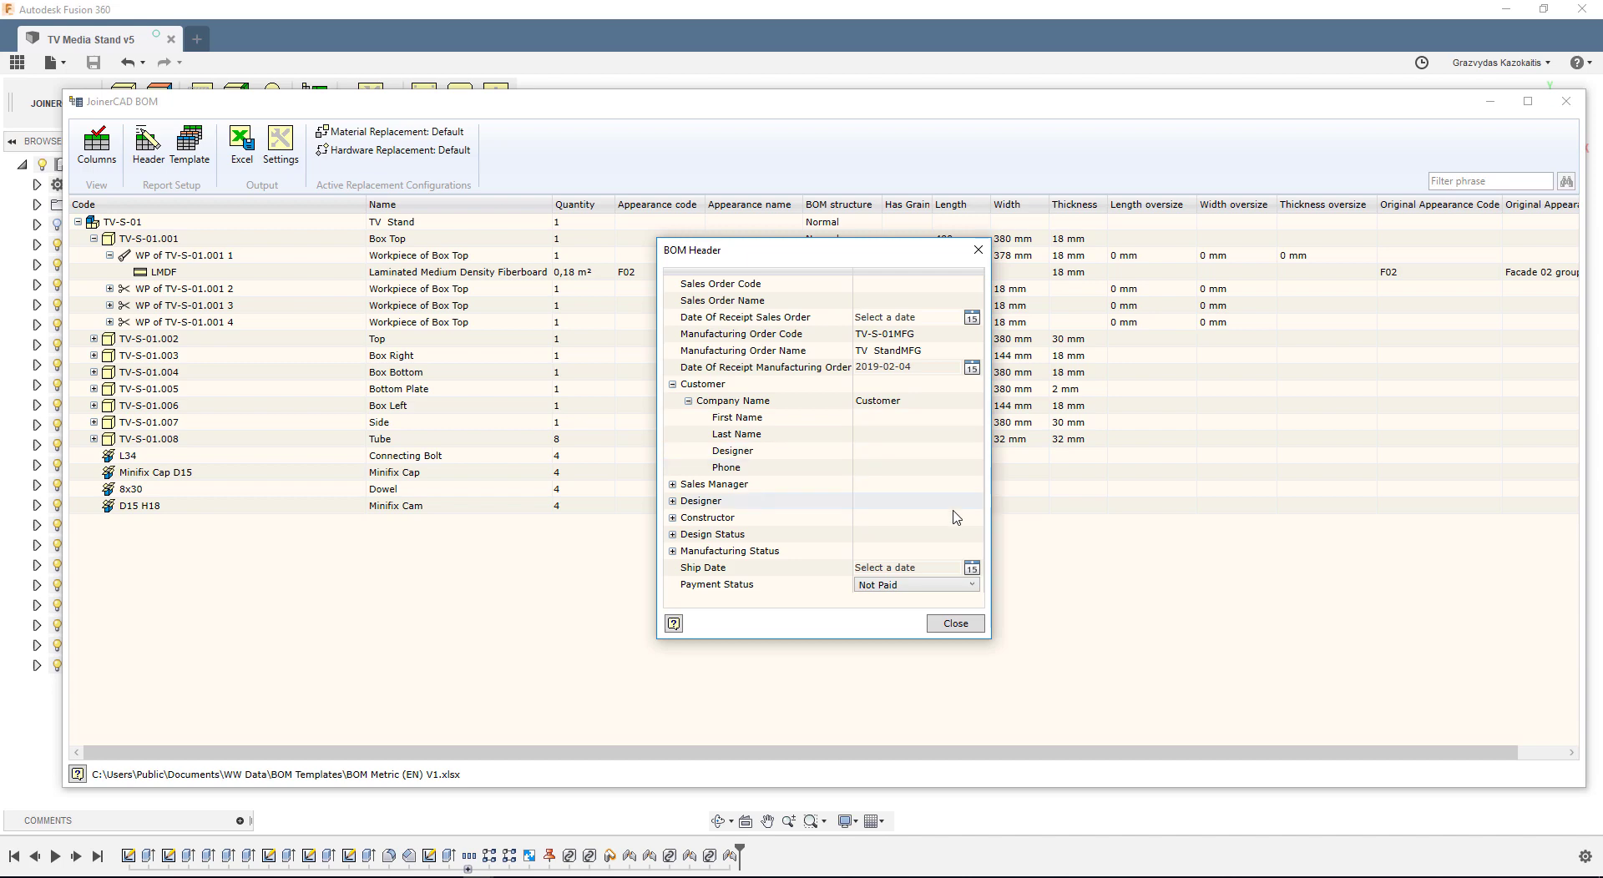
click(955, 624)
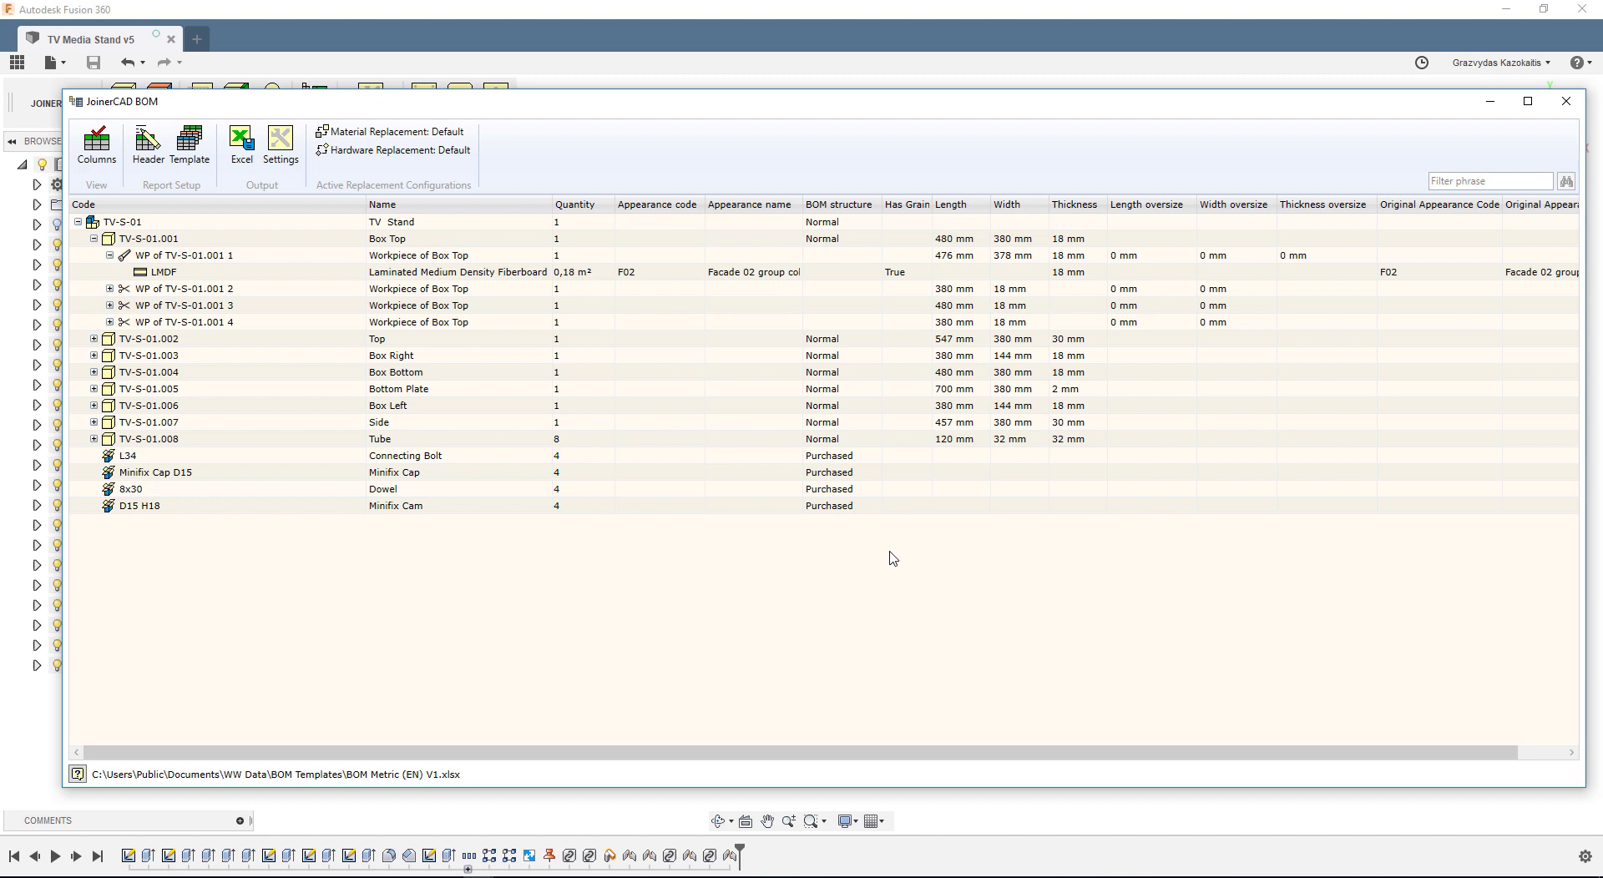
Load BOM Metric (EN) V1.xlsx as the BOM's Excel template.
click(187, 166)
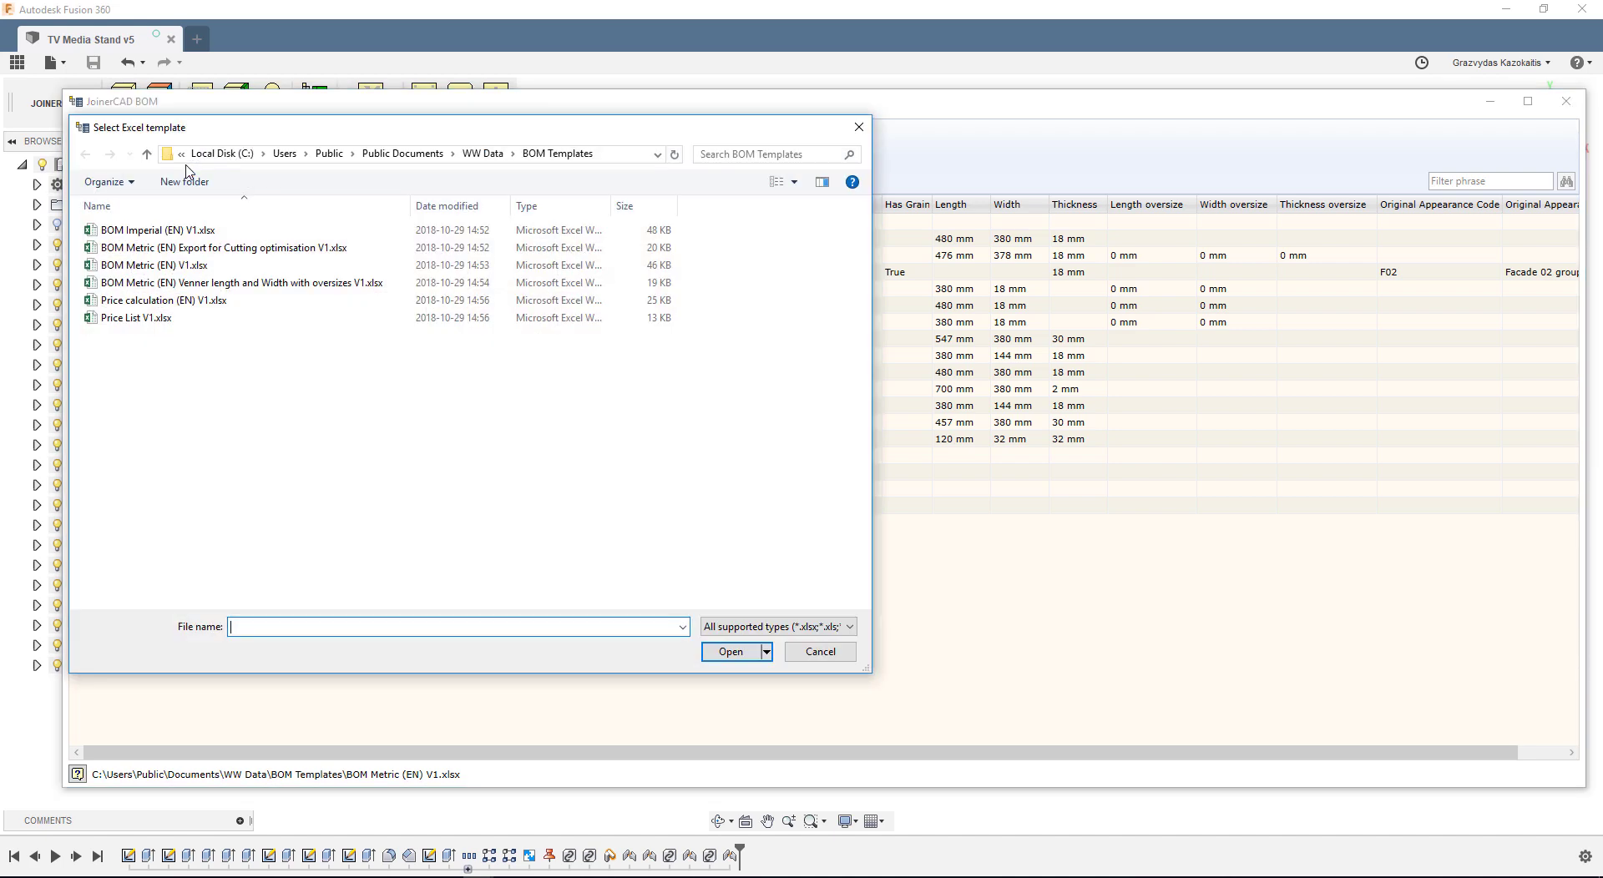
click(201, 266)
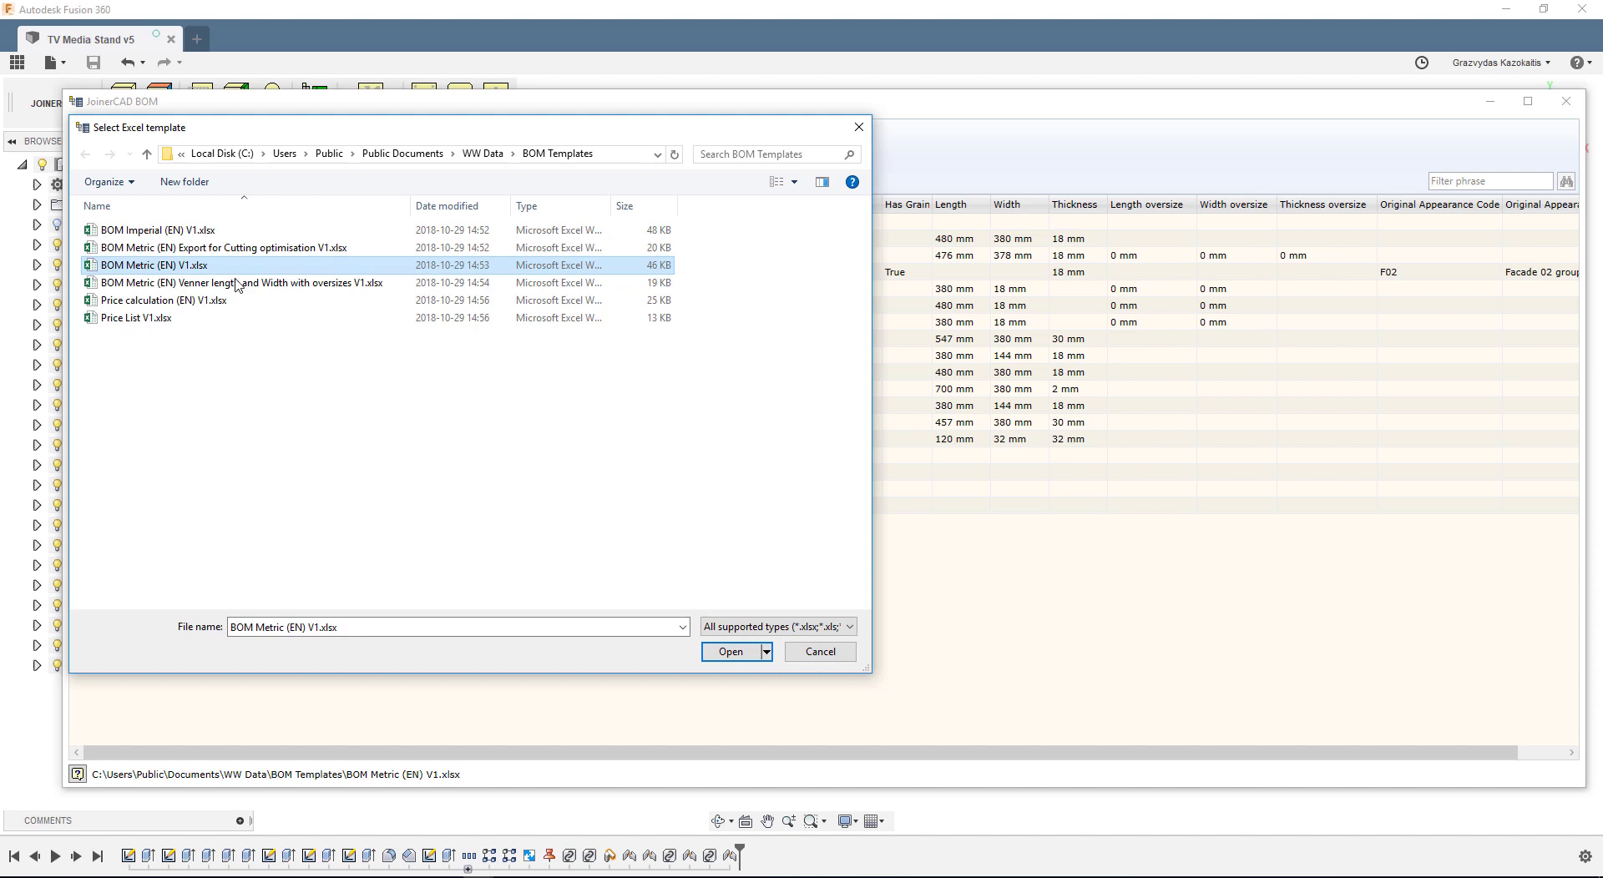
click(730, 652)
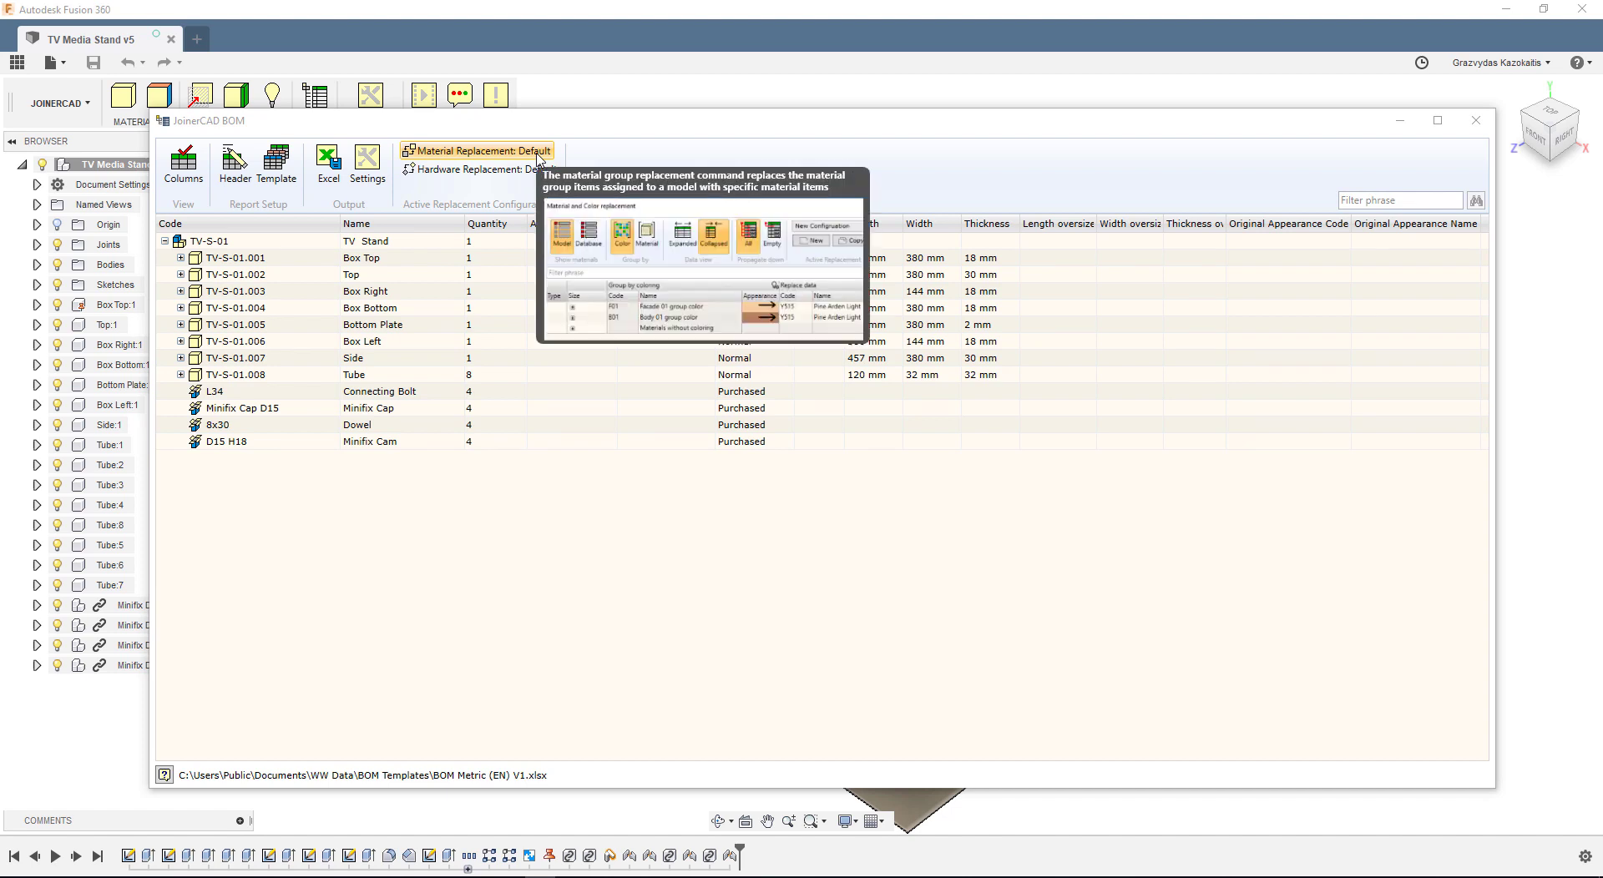
Add a new material replacement configuration named Demo, then start Excel replacement for colour F02.
click(539, 159)
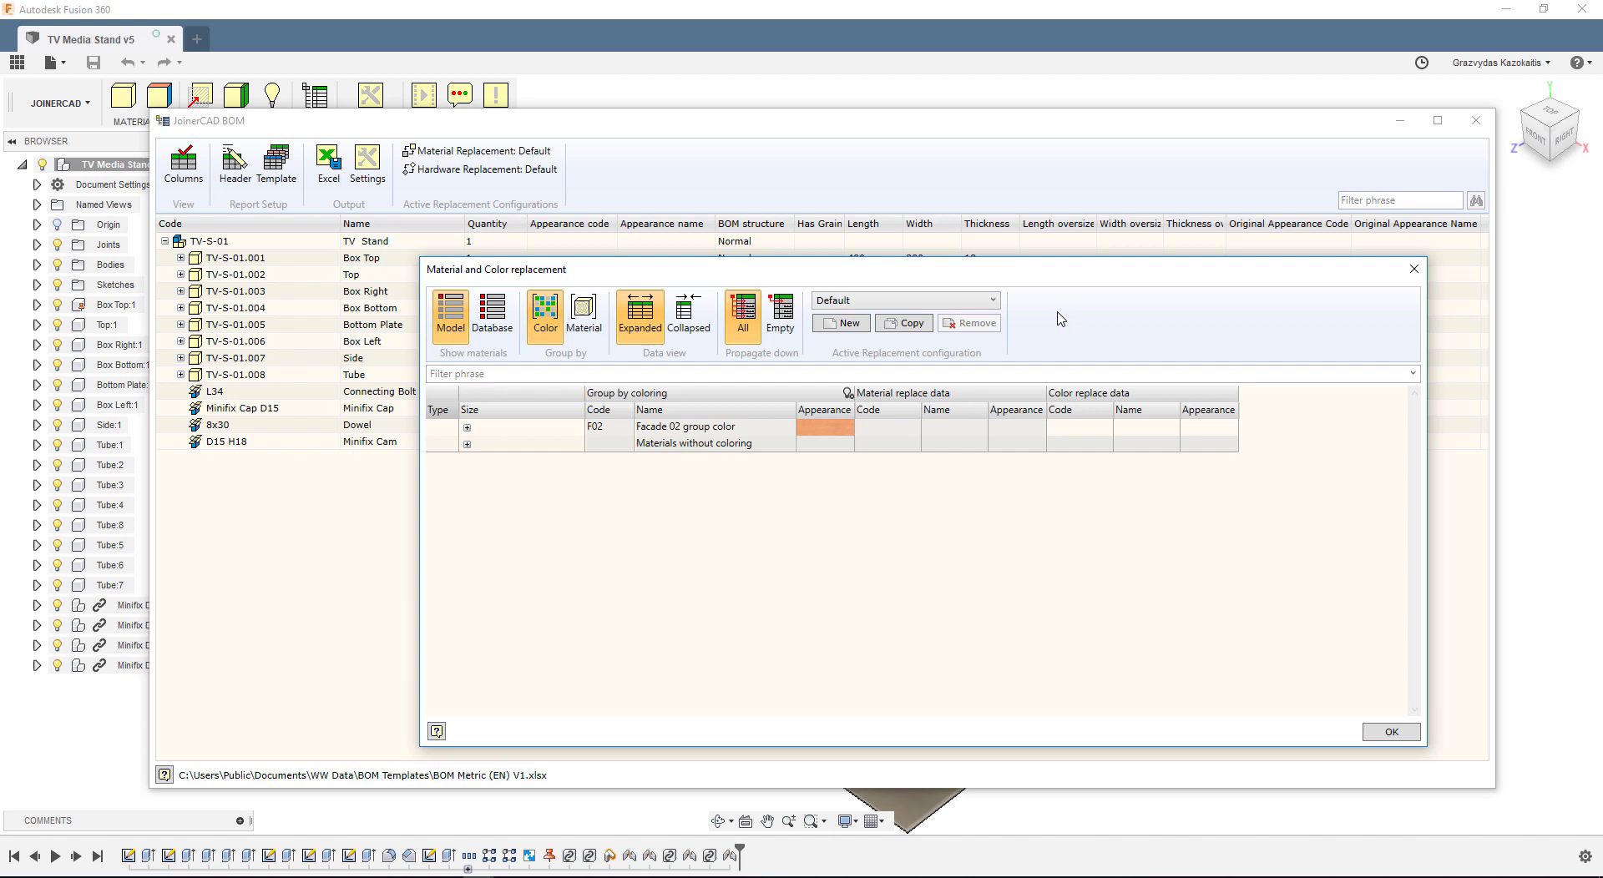
click(992, 300)
click(993, 302)
click(845, 325)
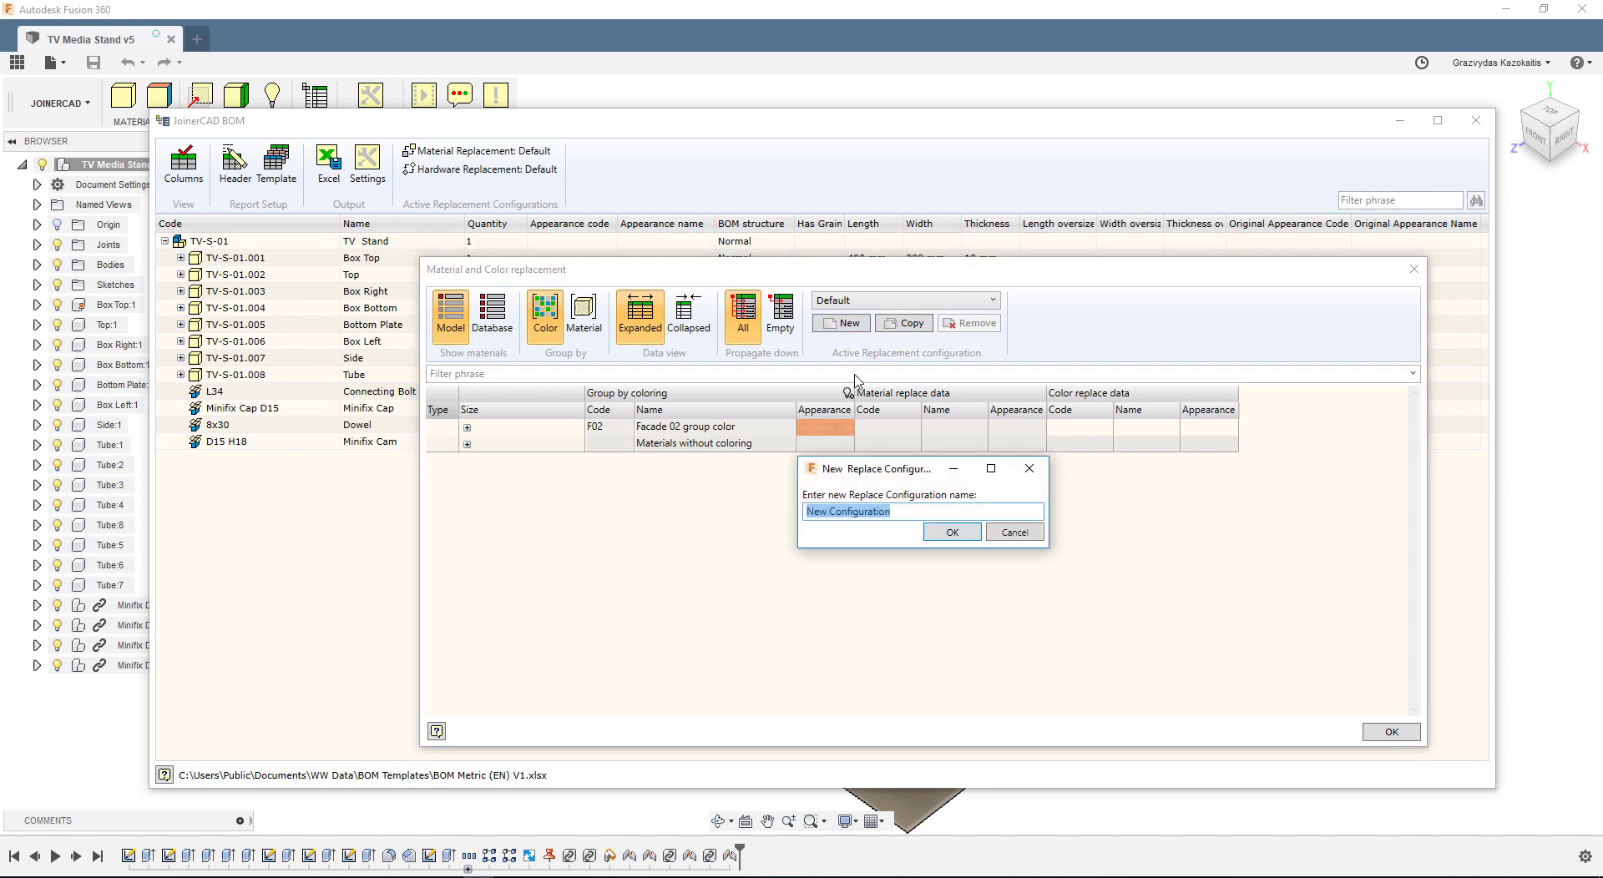
text(Demo)
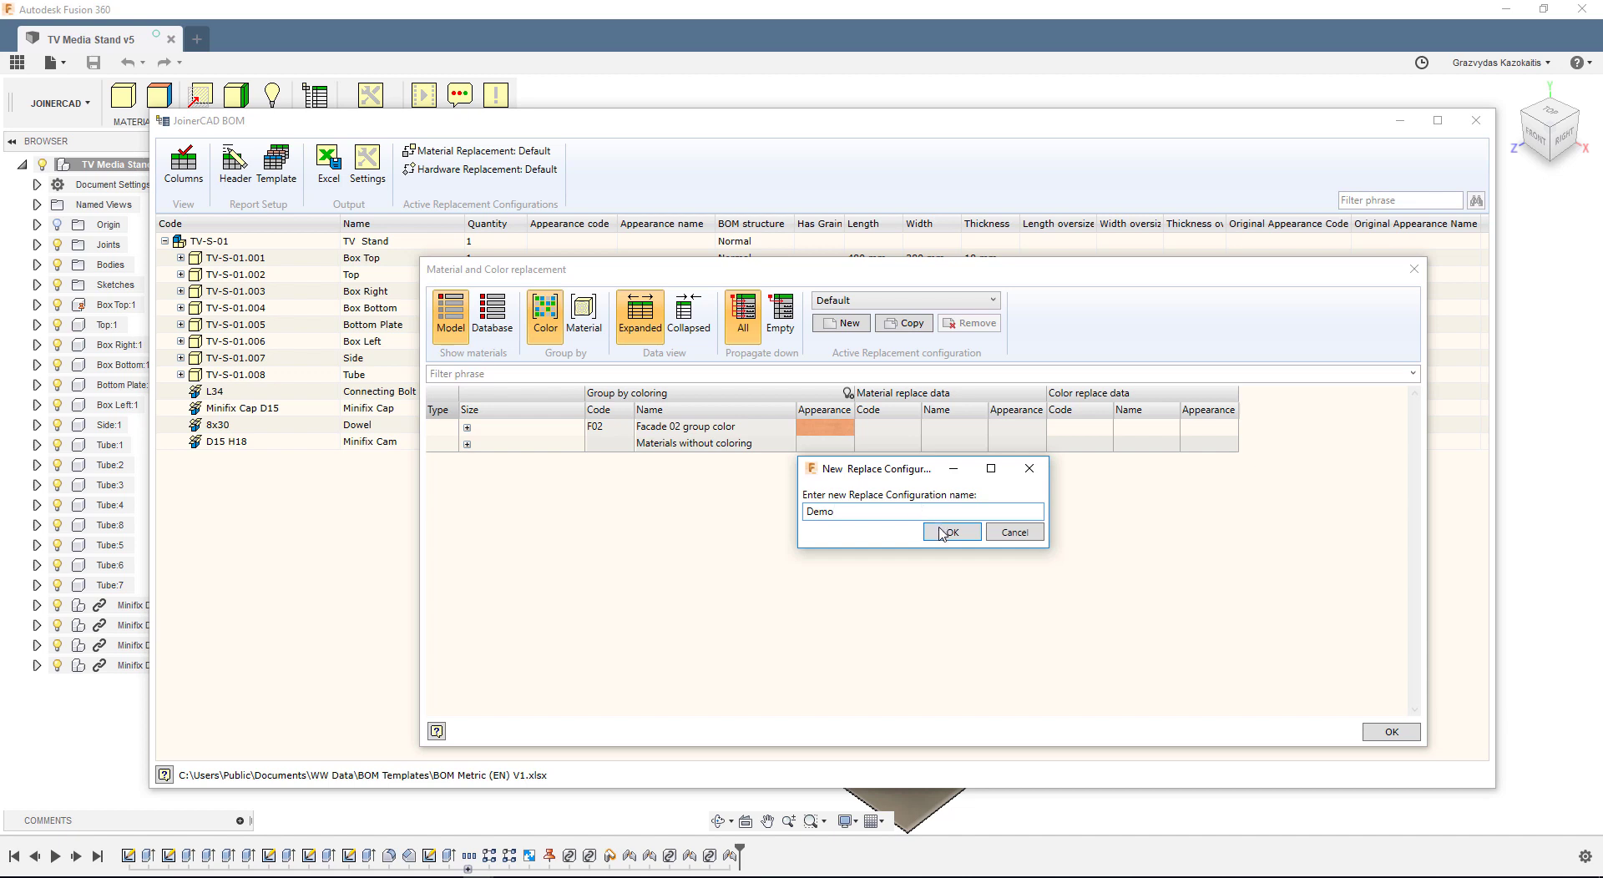
click(952, 533)
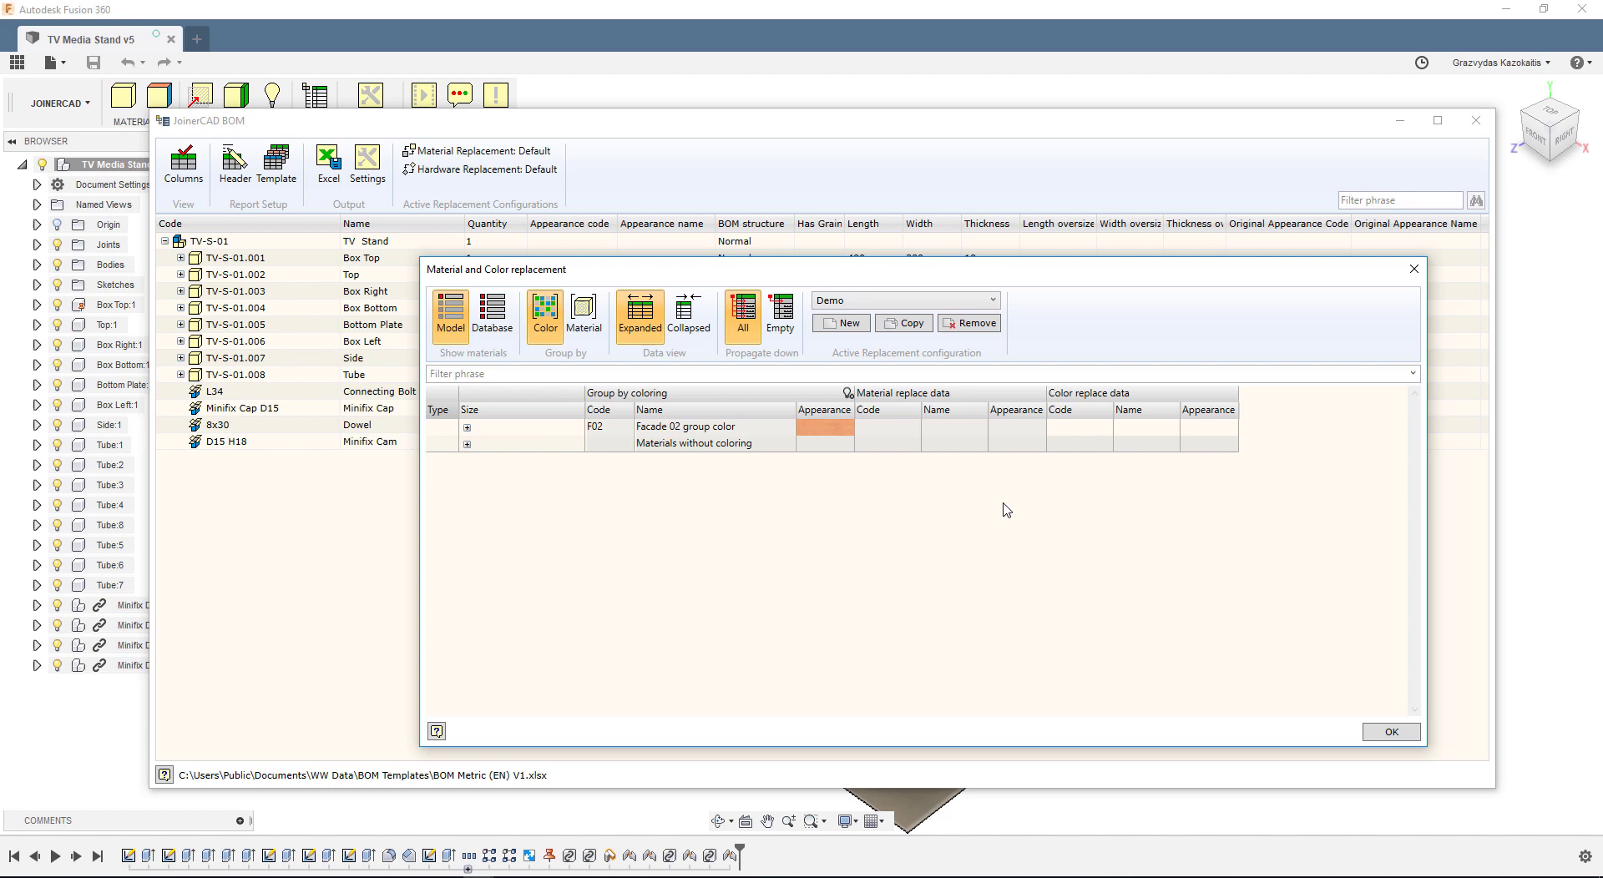
mouse_move(1173, 428)
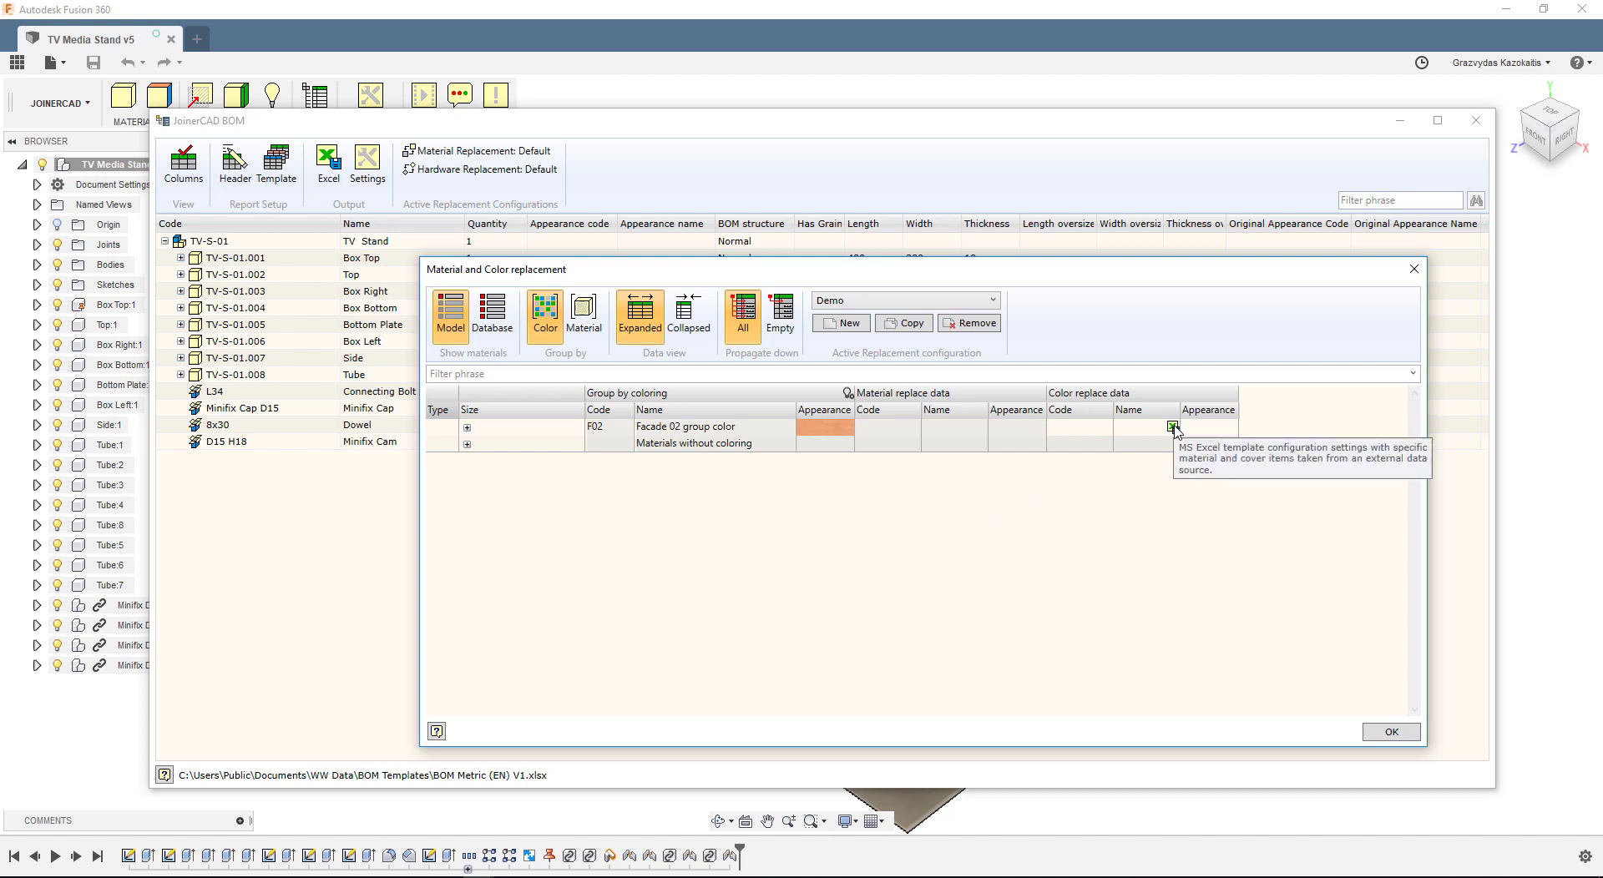
click(1172, 426)
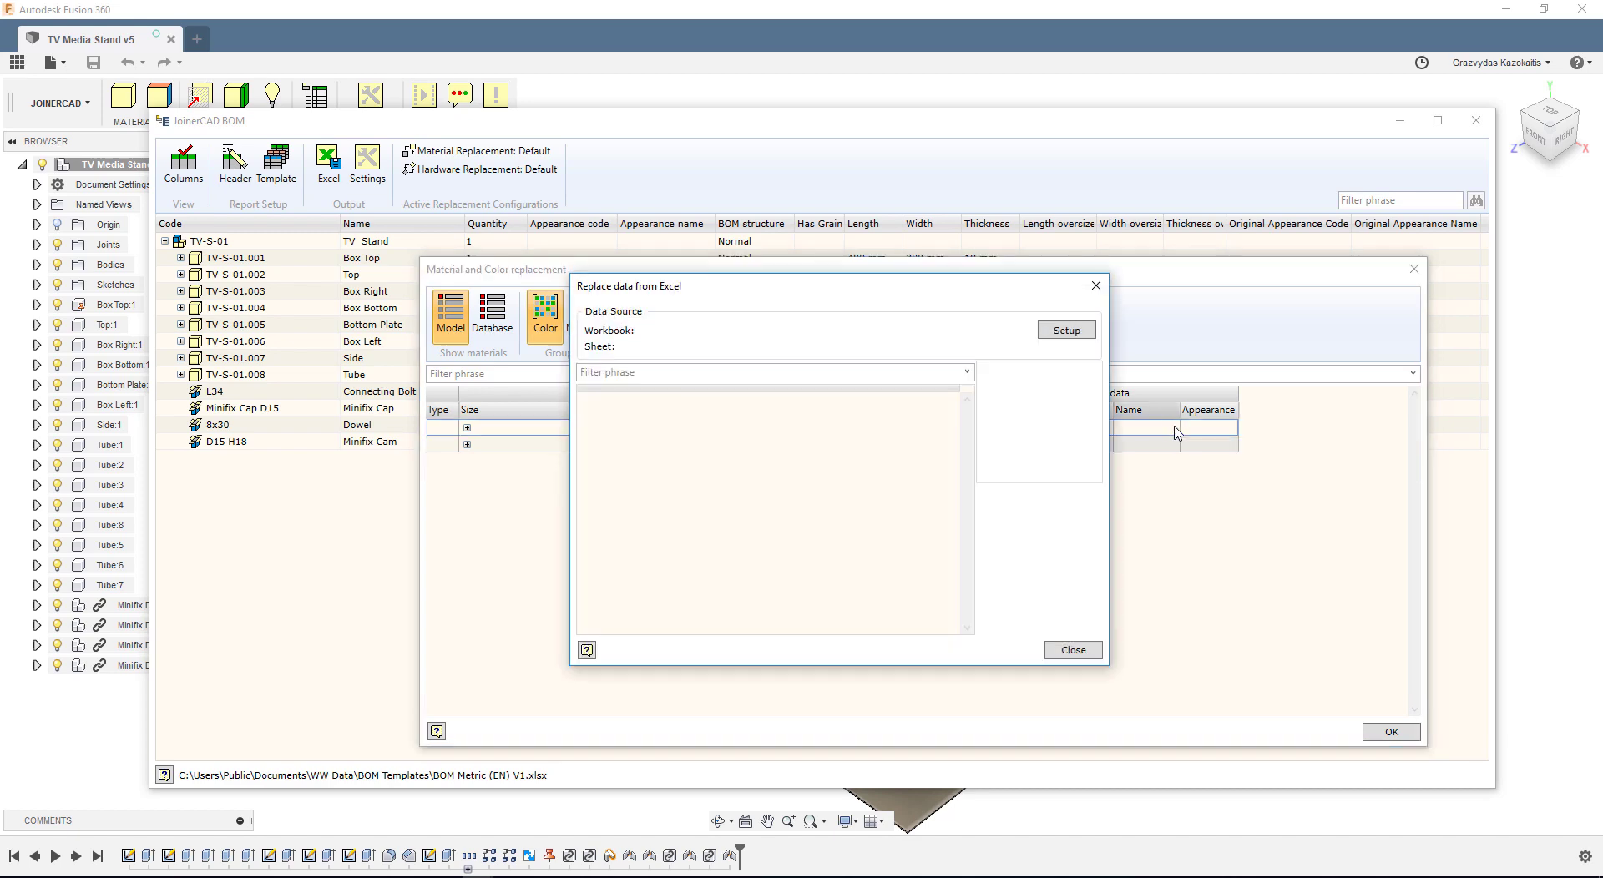
Set Materials\Materials.xlsx as the data source, using the Laminated Board Colors sheet.
click(1068, 331)
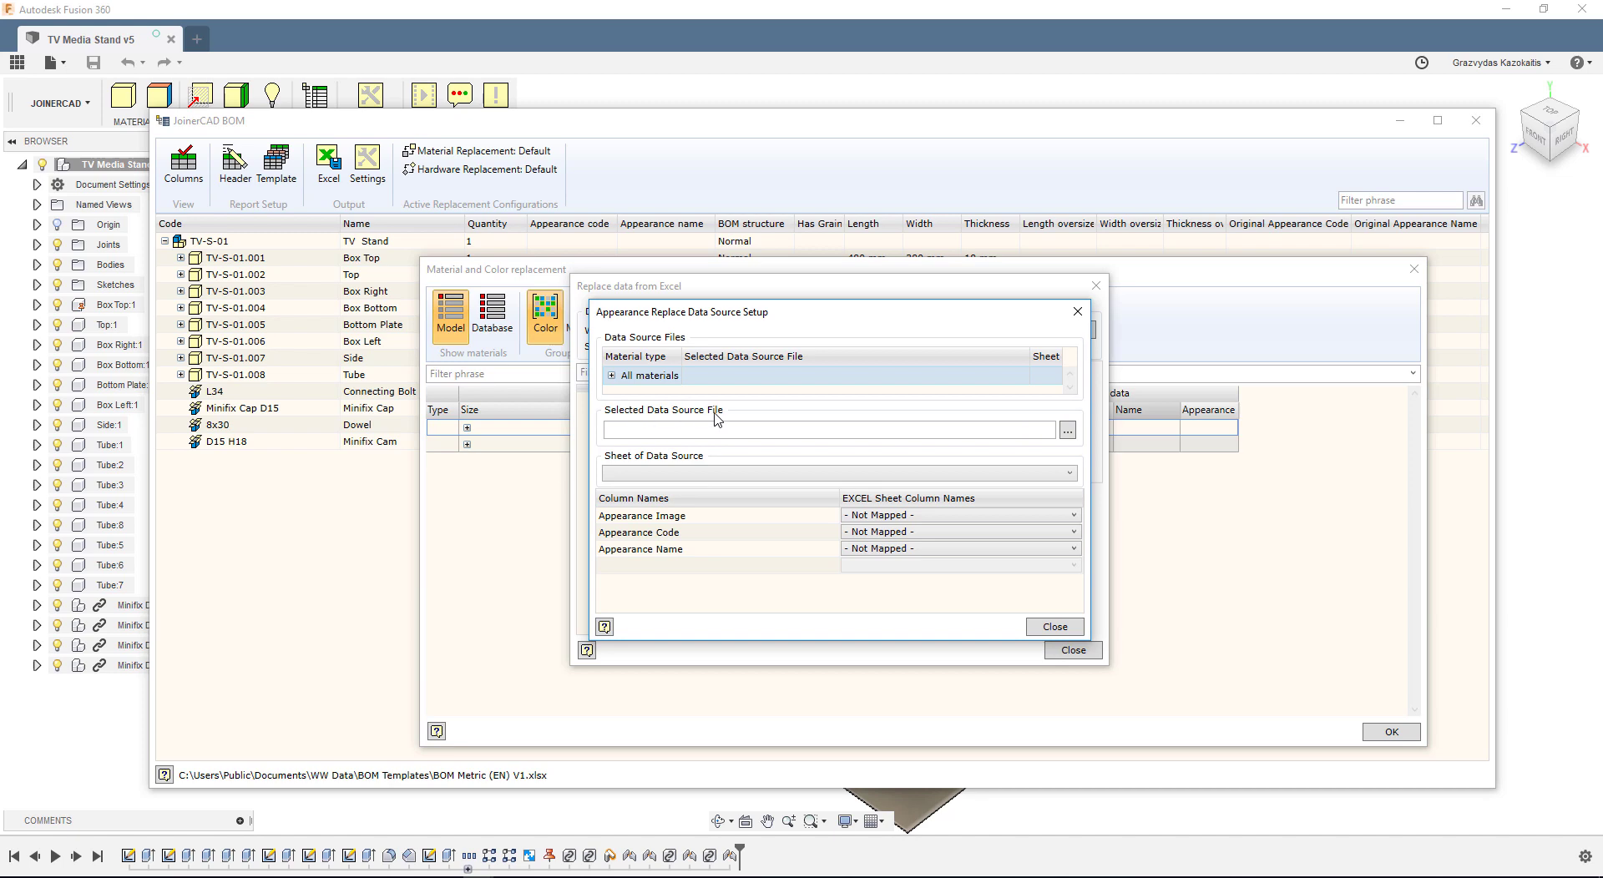
click(1067, 431)
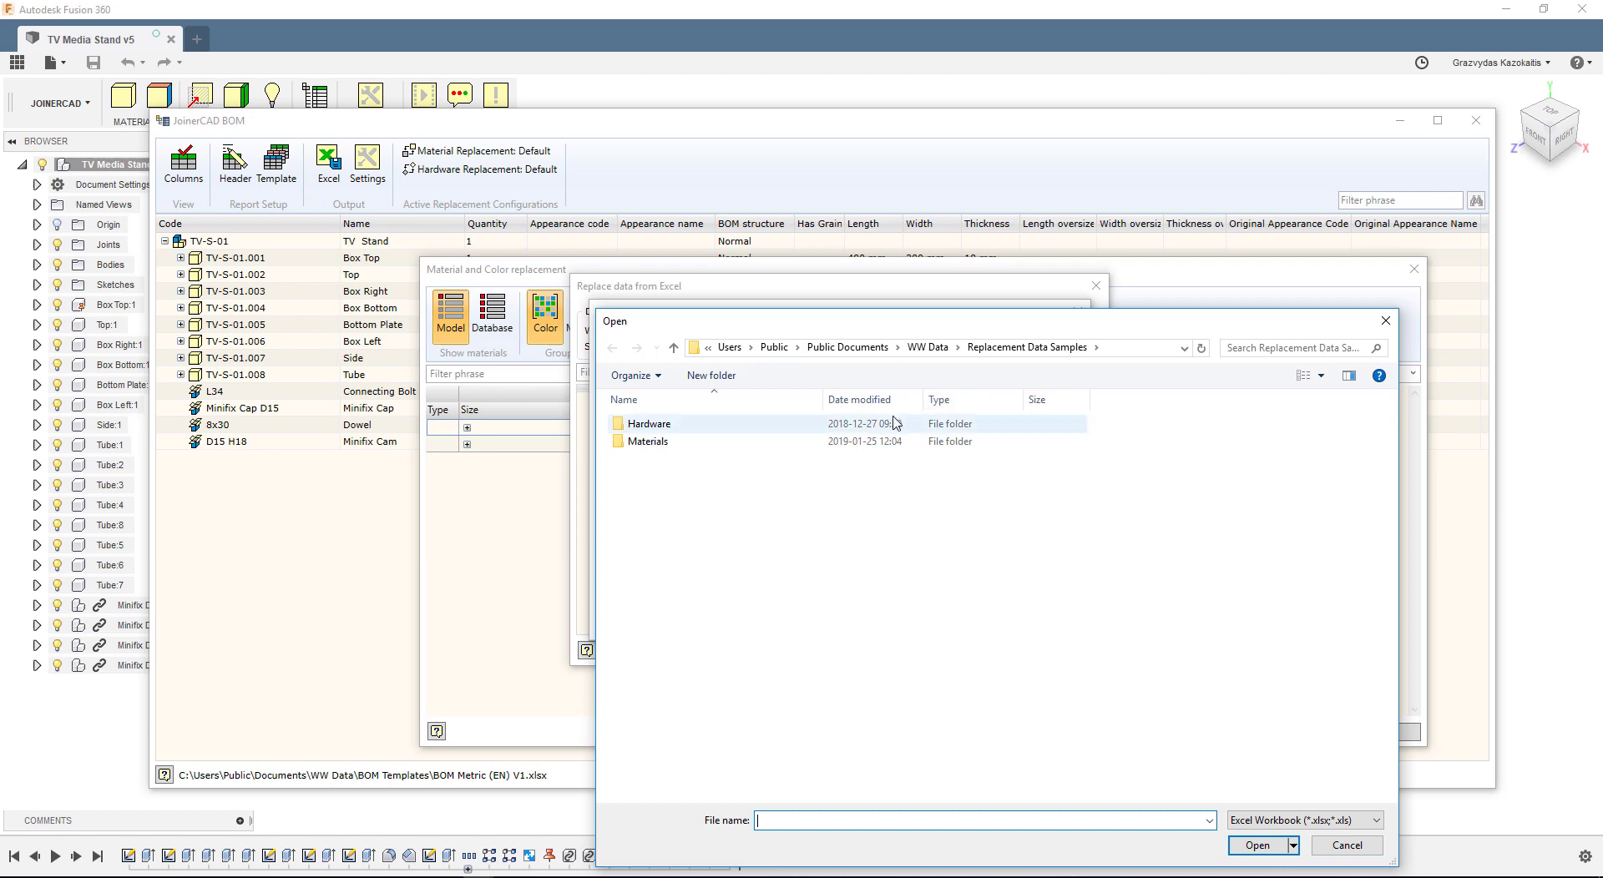
double_click(648, 443)
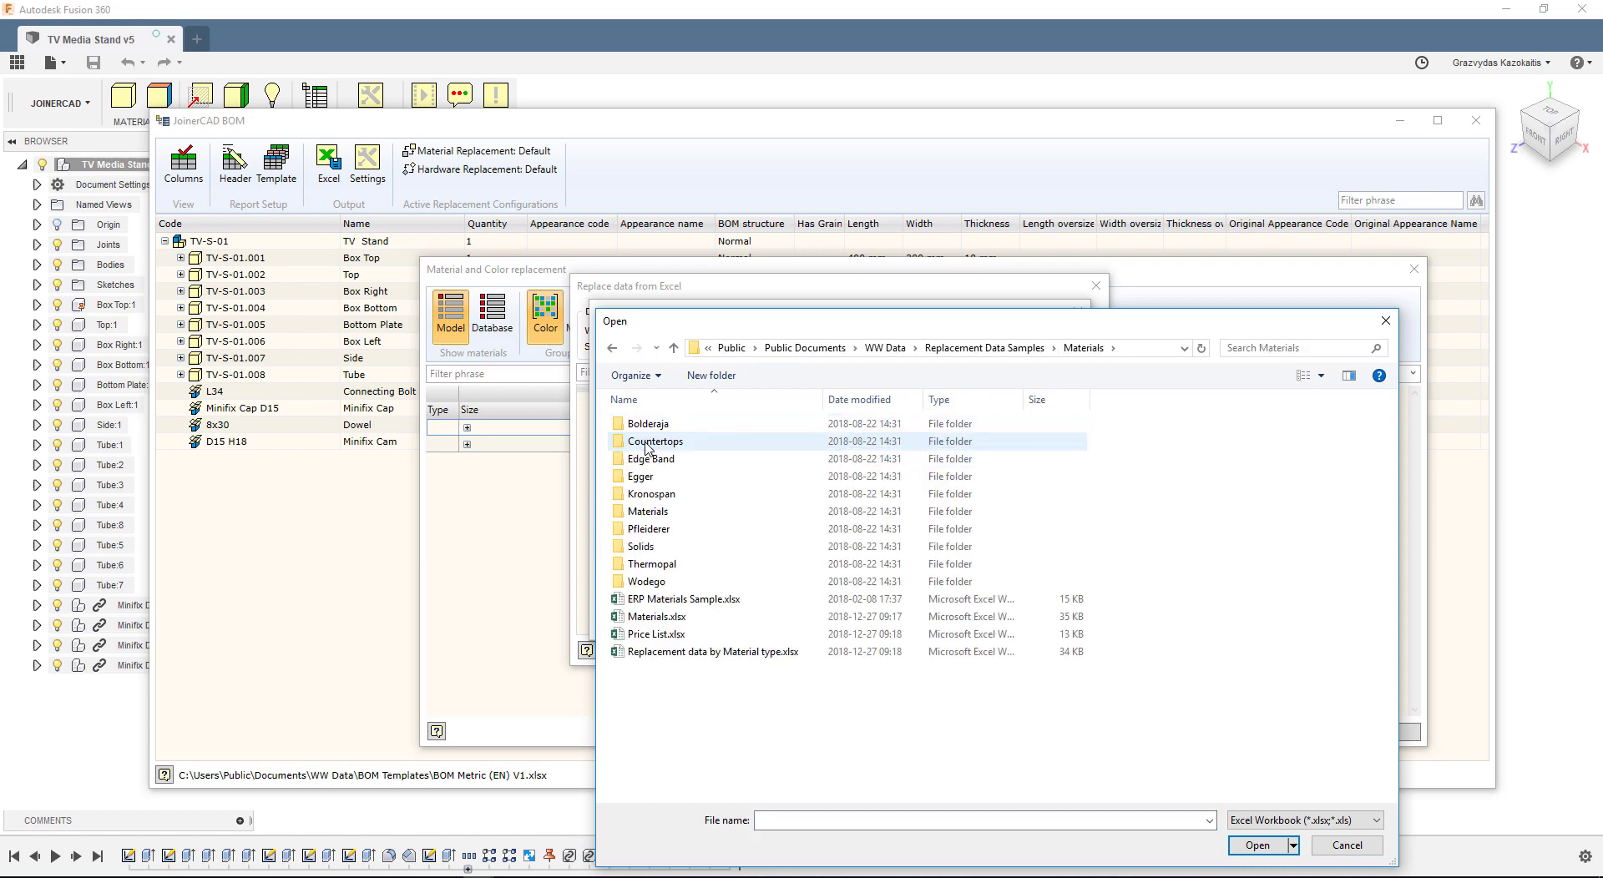
click(792, 626)
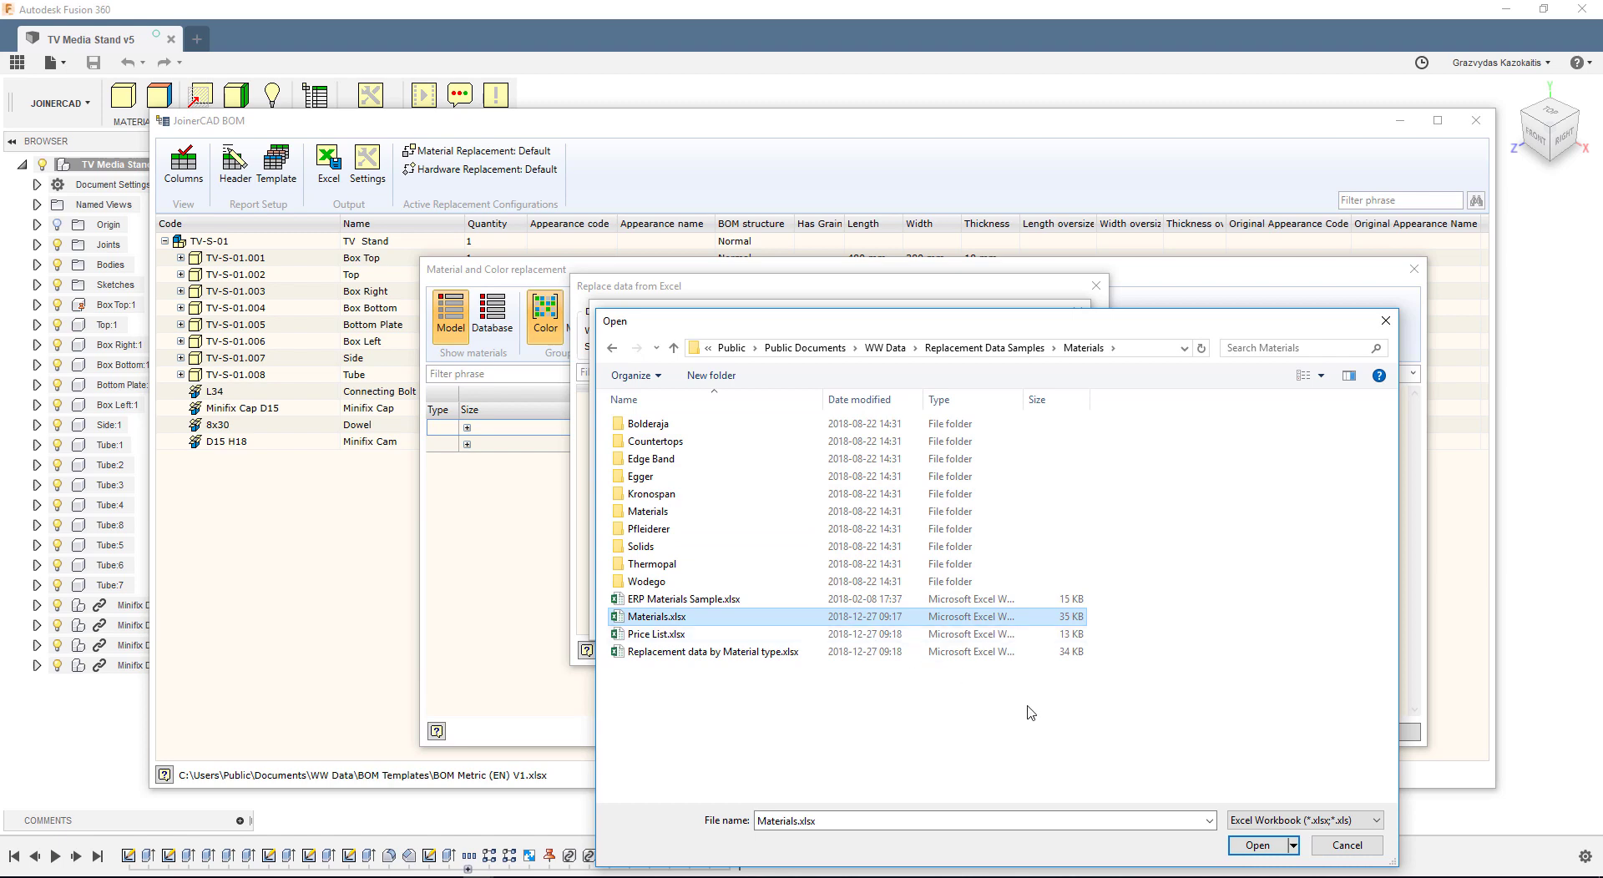
click(1252, 847)
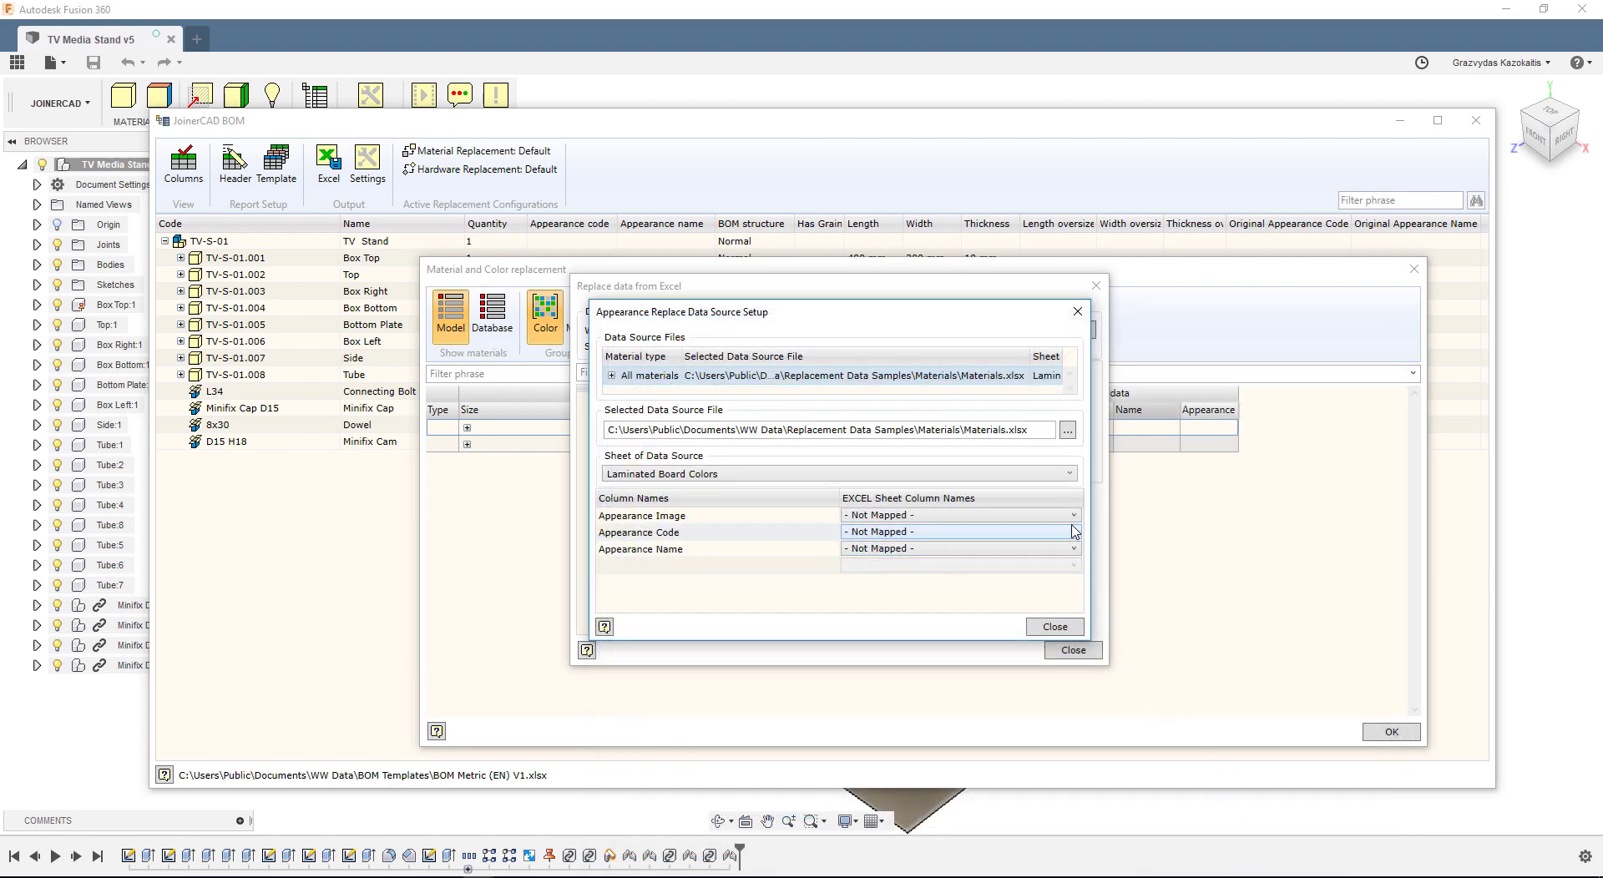
click(1071, 474)
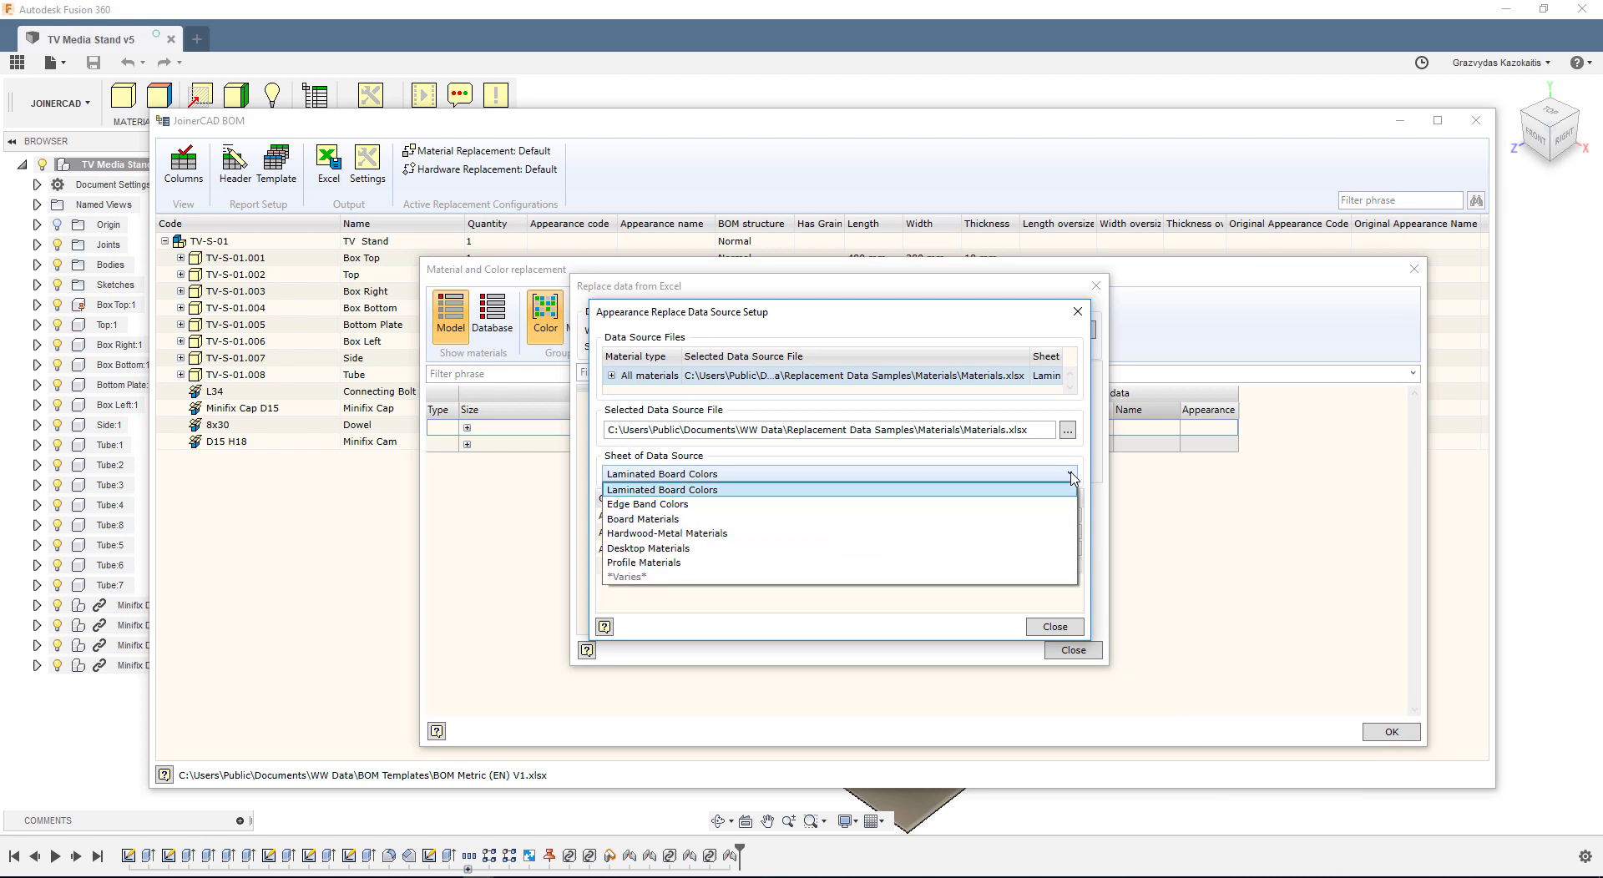
click(1071, 474)
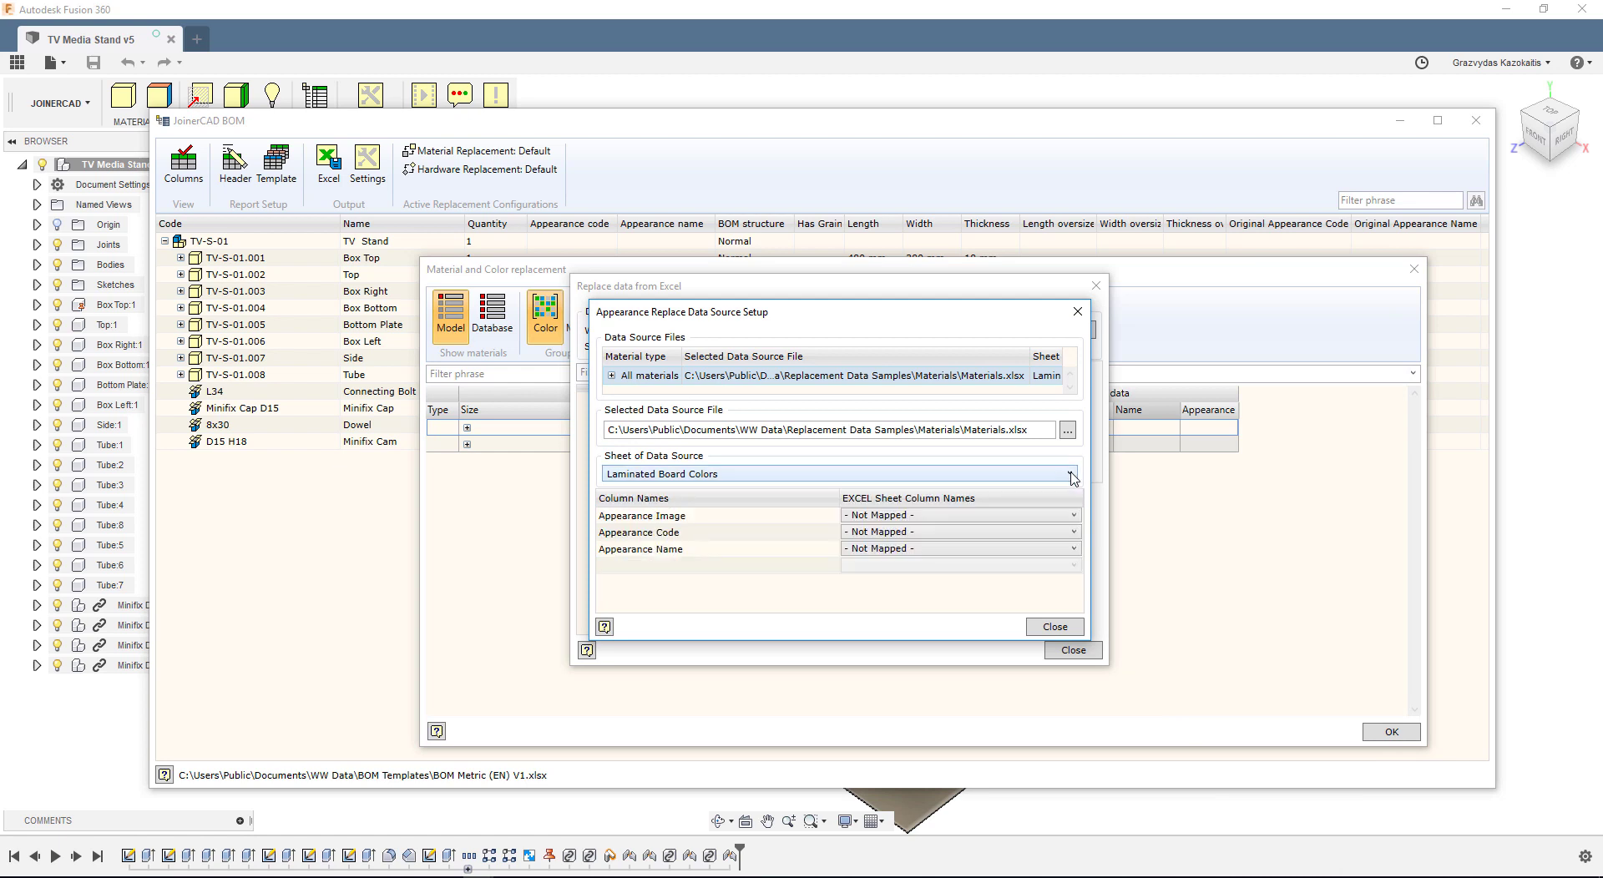
Map appearance image to PictureName, code to Code, and name to Name (EN).
click(1066, 515)
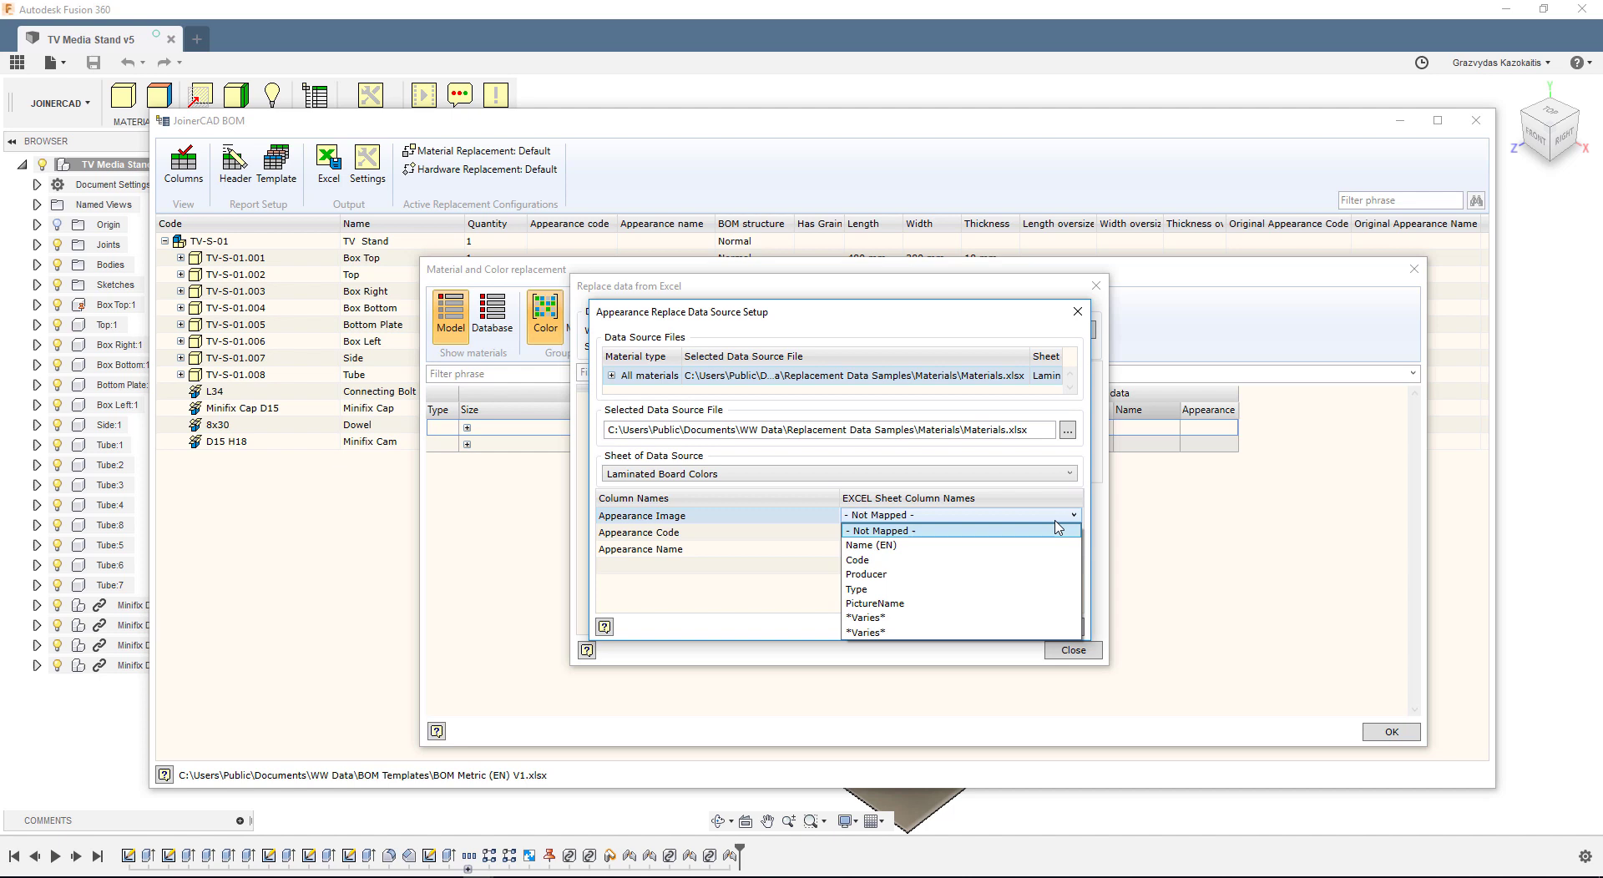
click(963, 606)
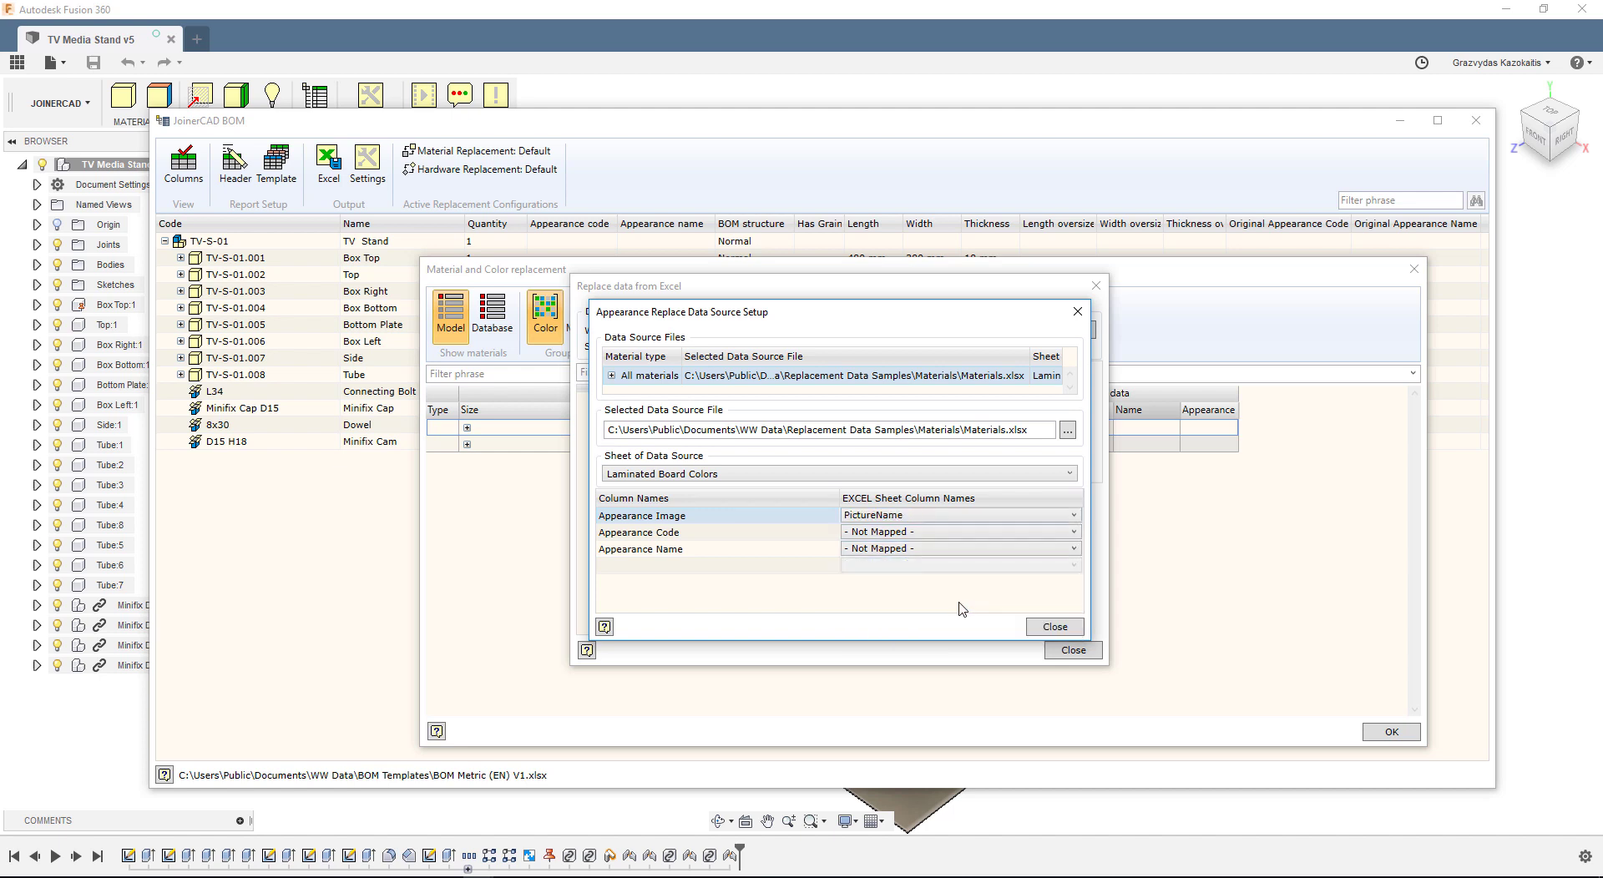
click(961, 537)
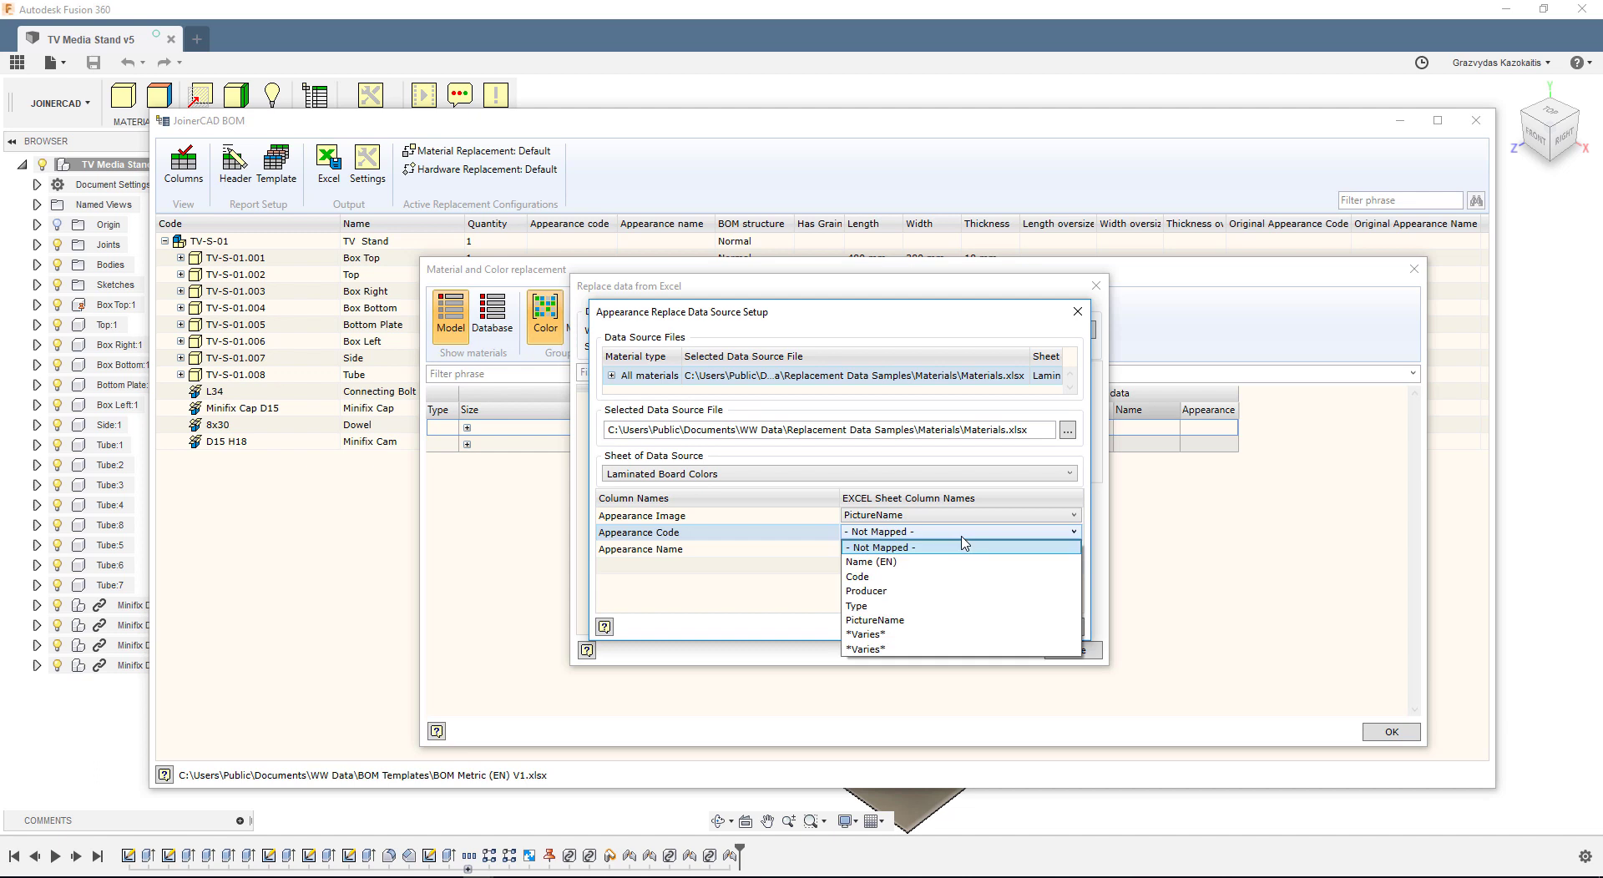
click(878, 584)
click(868, 551)
click(914, 550)
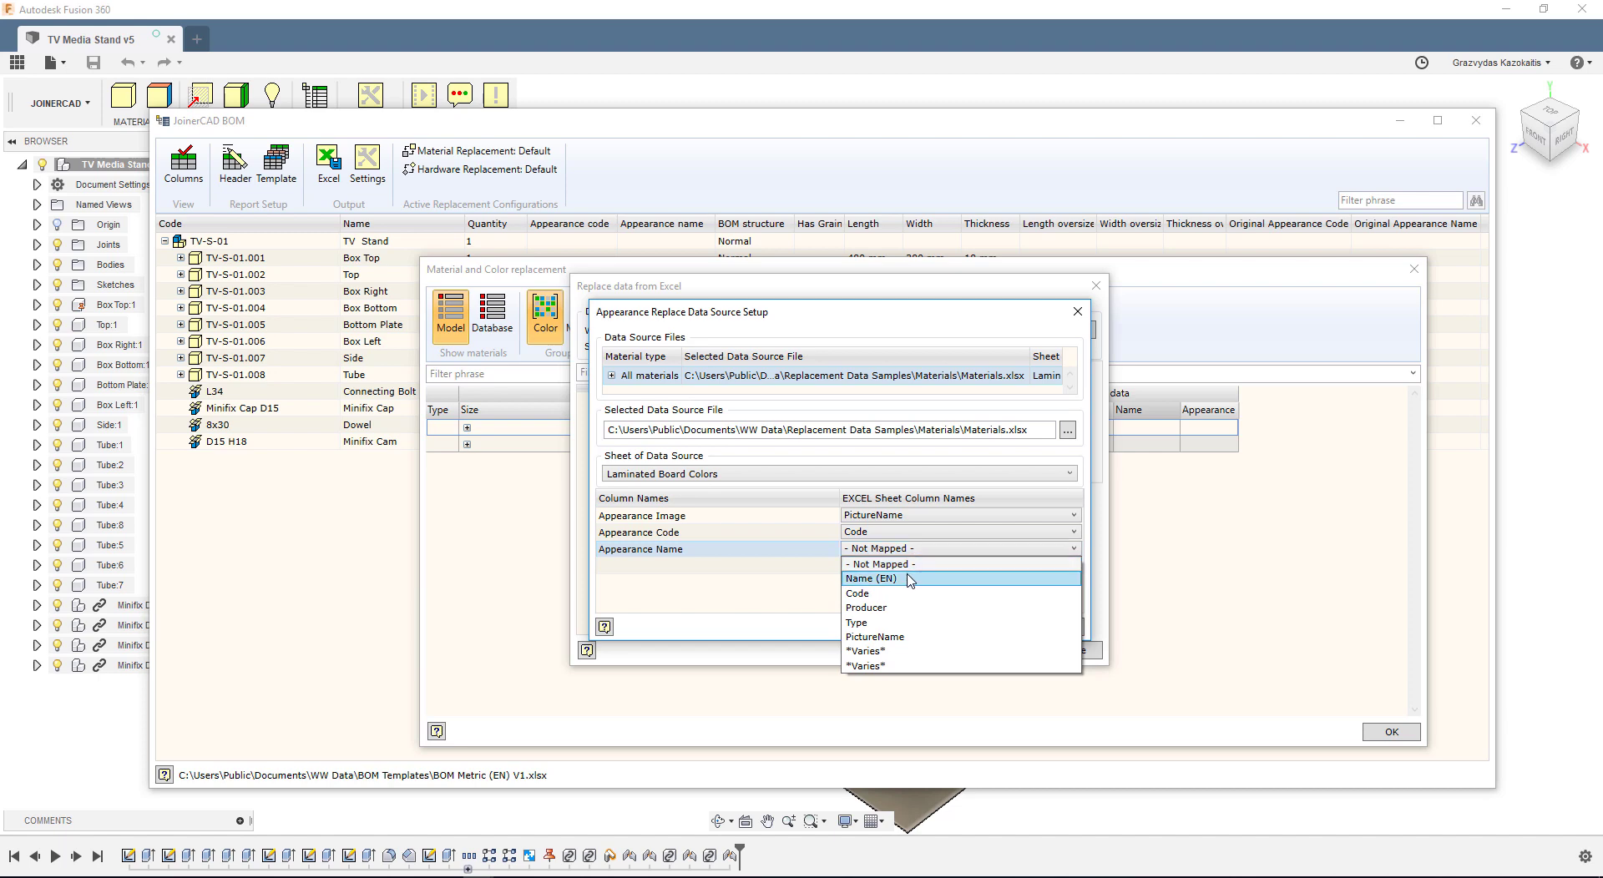
click(876, 578)
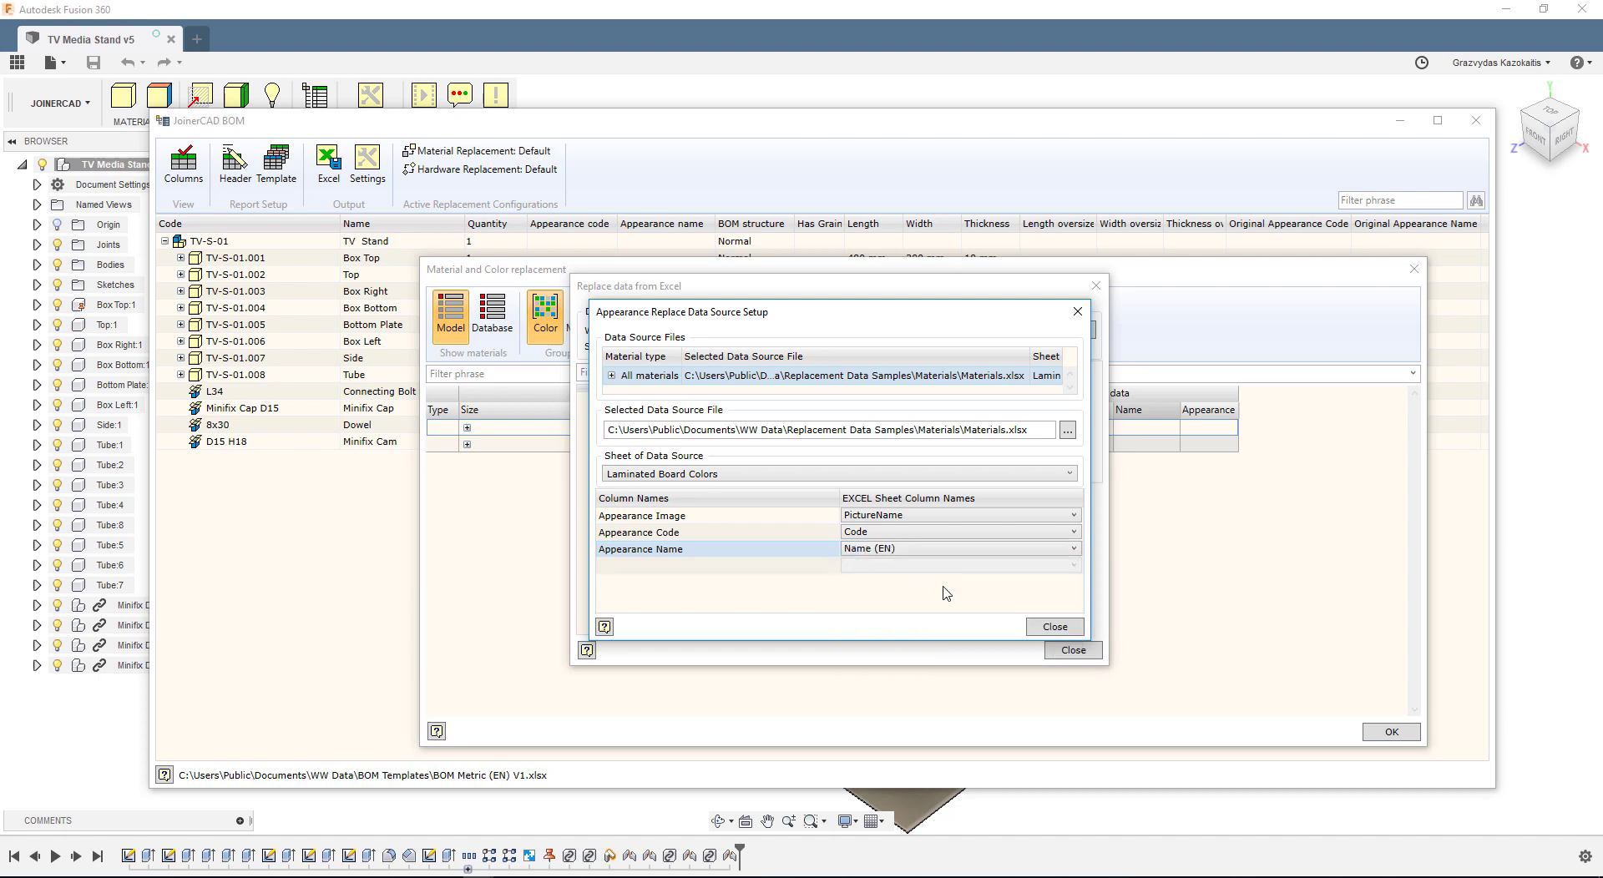
Filter the colours by 'oak' and apply Oak Napoli (R4271) as the F02 replacement.
click(1042, 627)
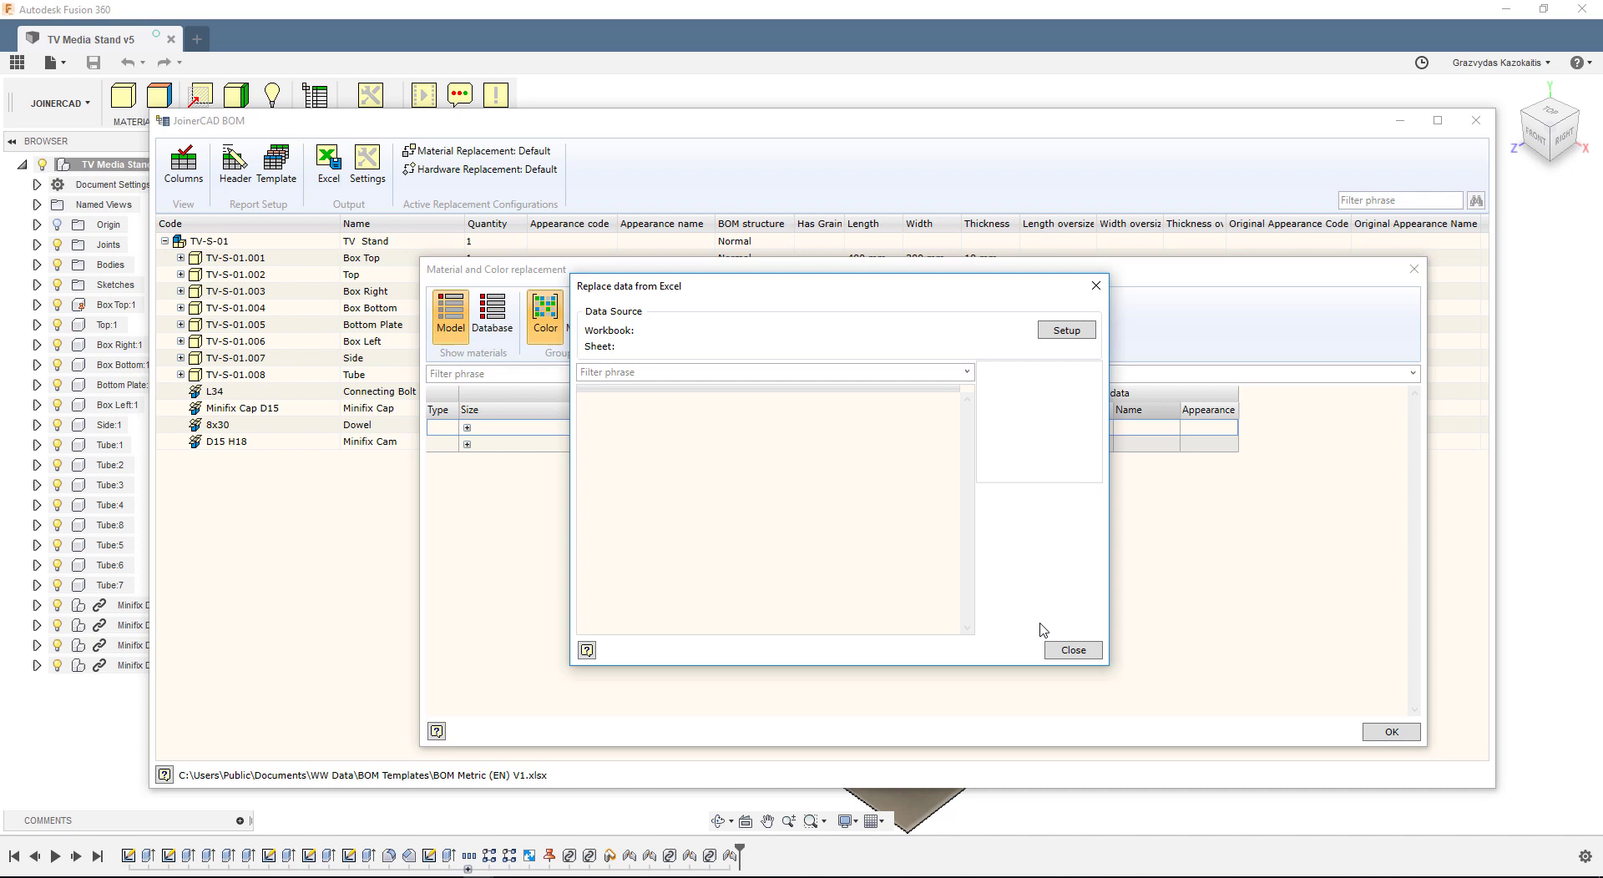
click(866, 382)
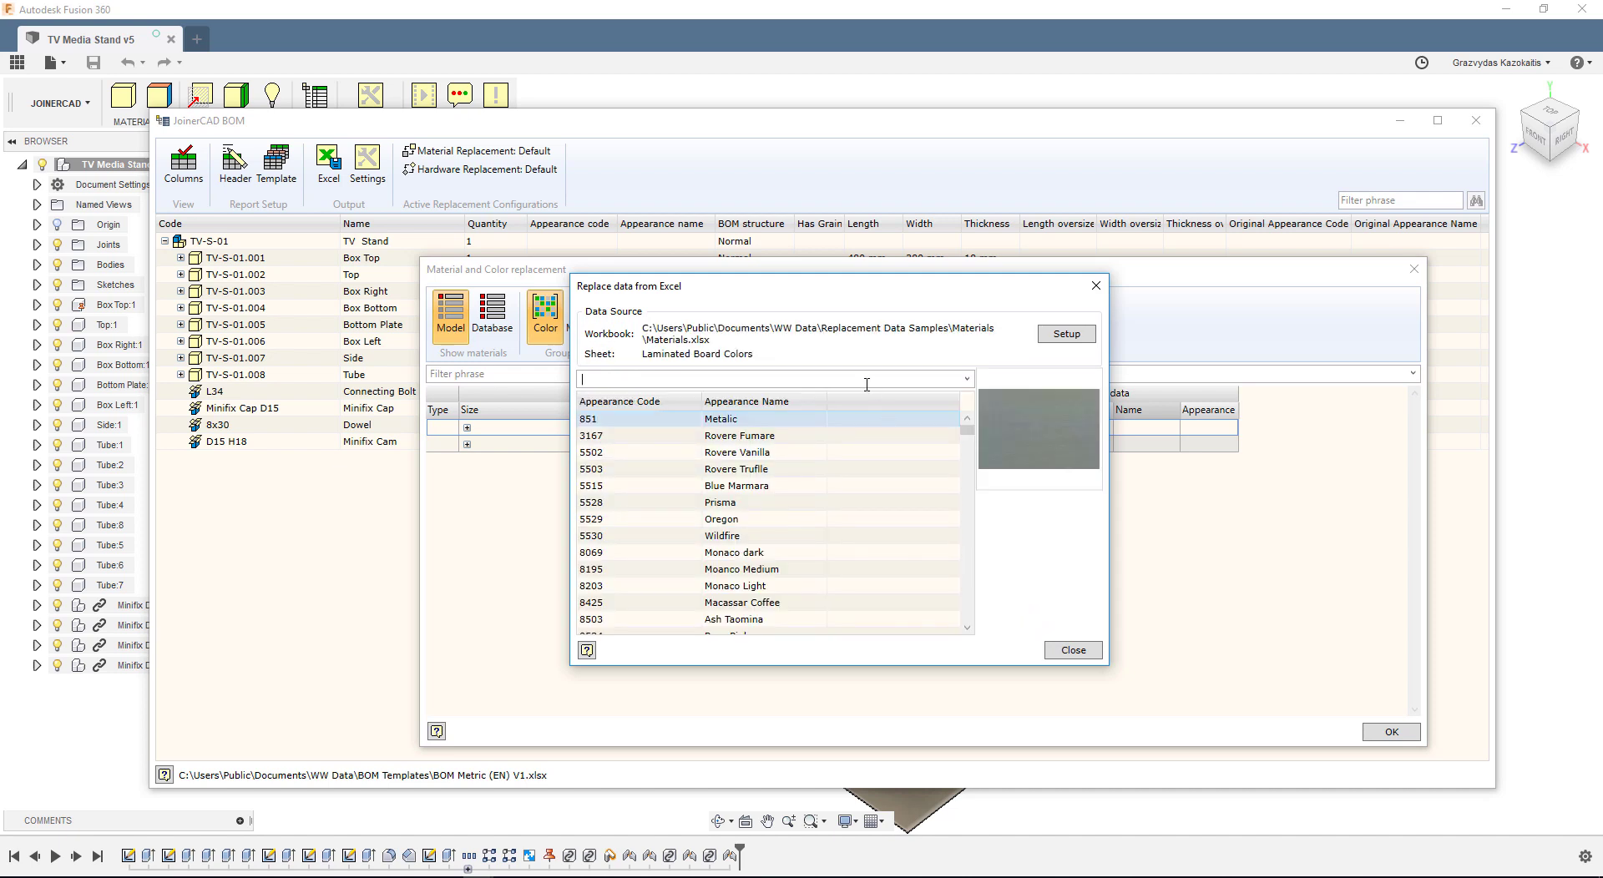
text(oak Na)
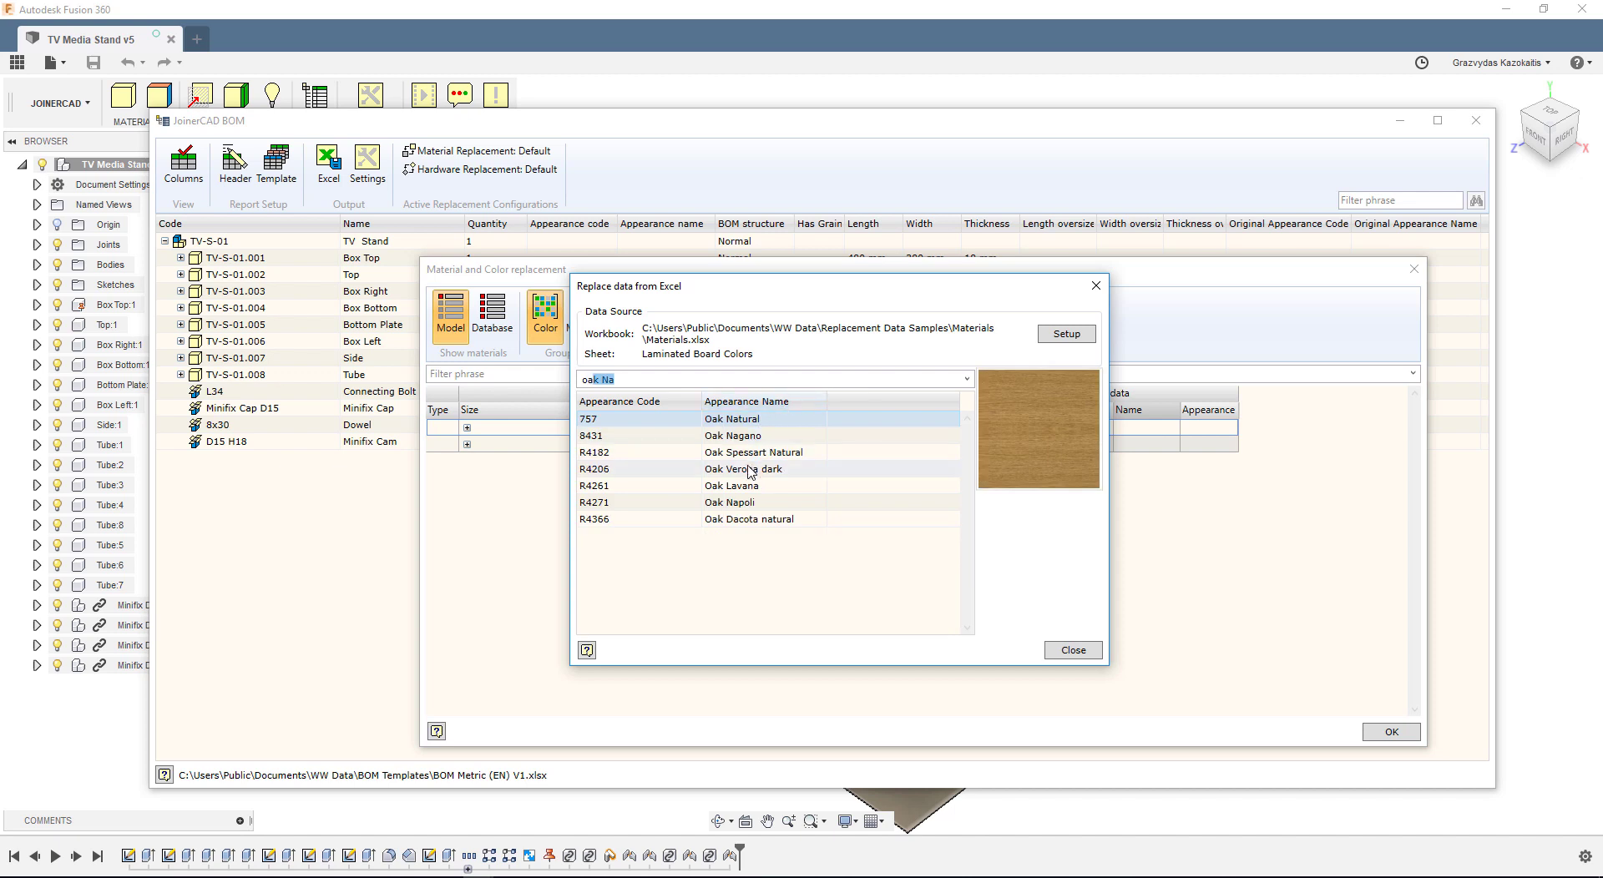
click(746, 503)
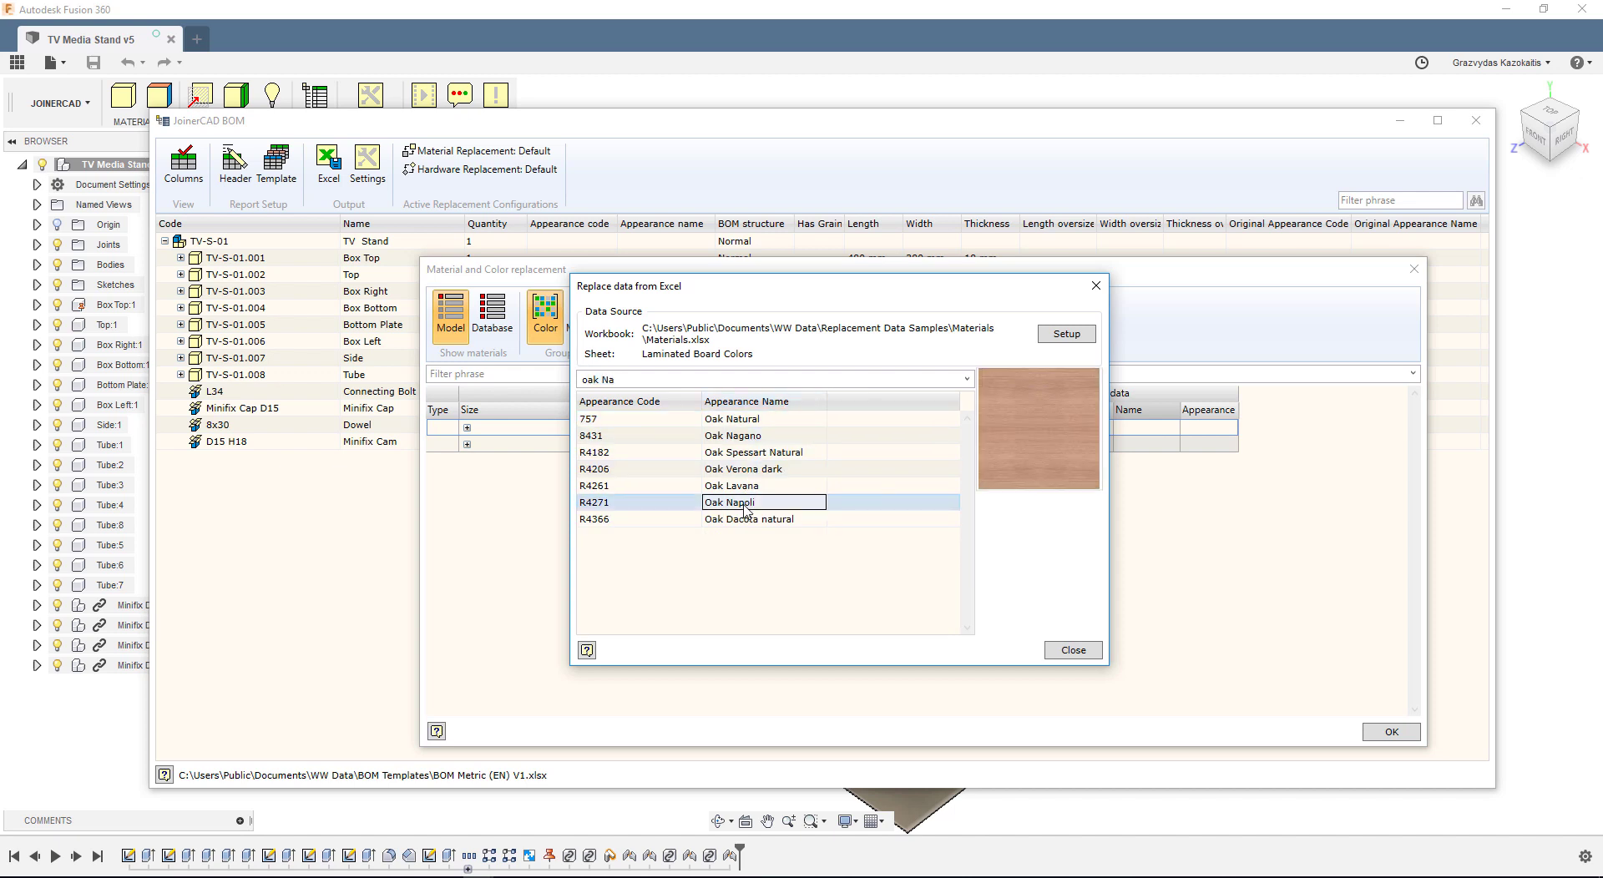
double_click(744, 504)
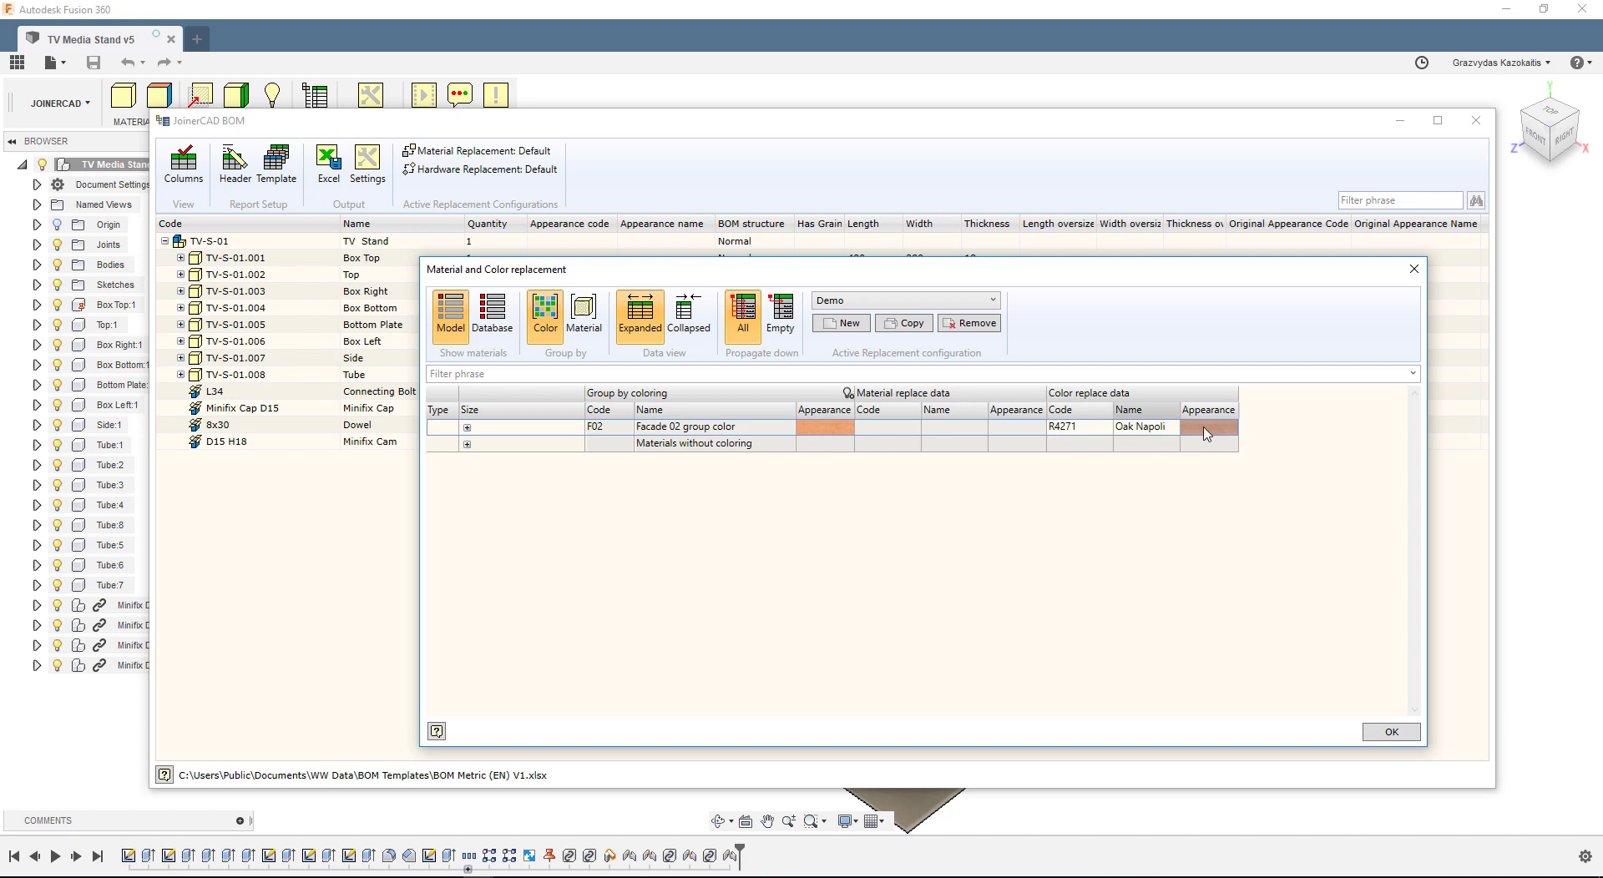
mouse_move(1212, 434)
Give Sheet Metal (SHM) replacement code AISI 304 and name Sheet Metal.
click(467, 427)
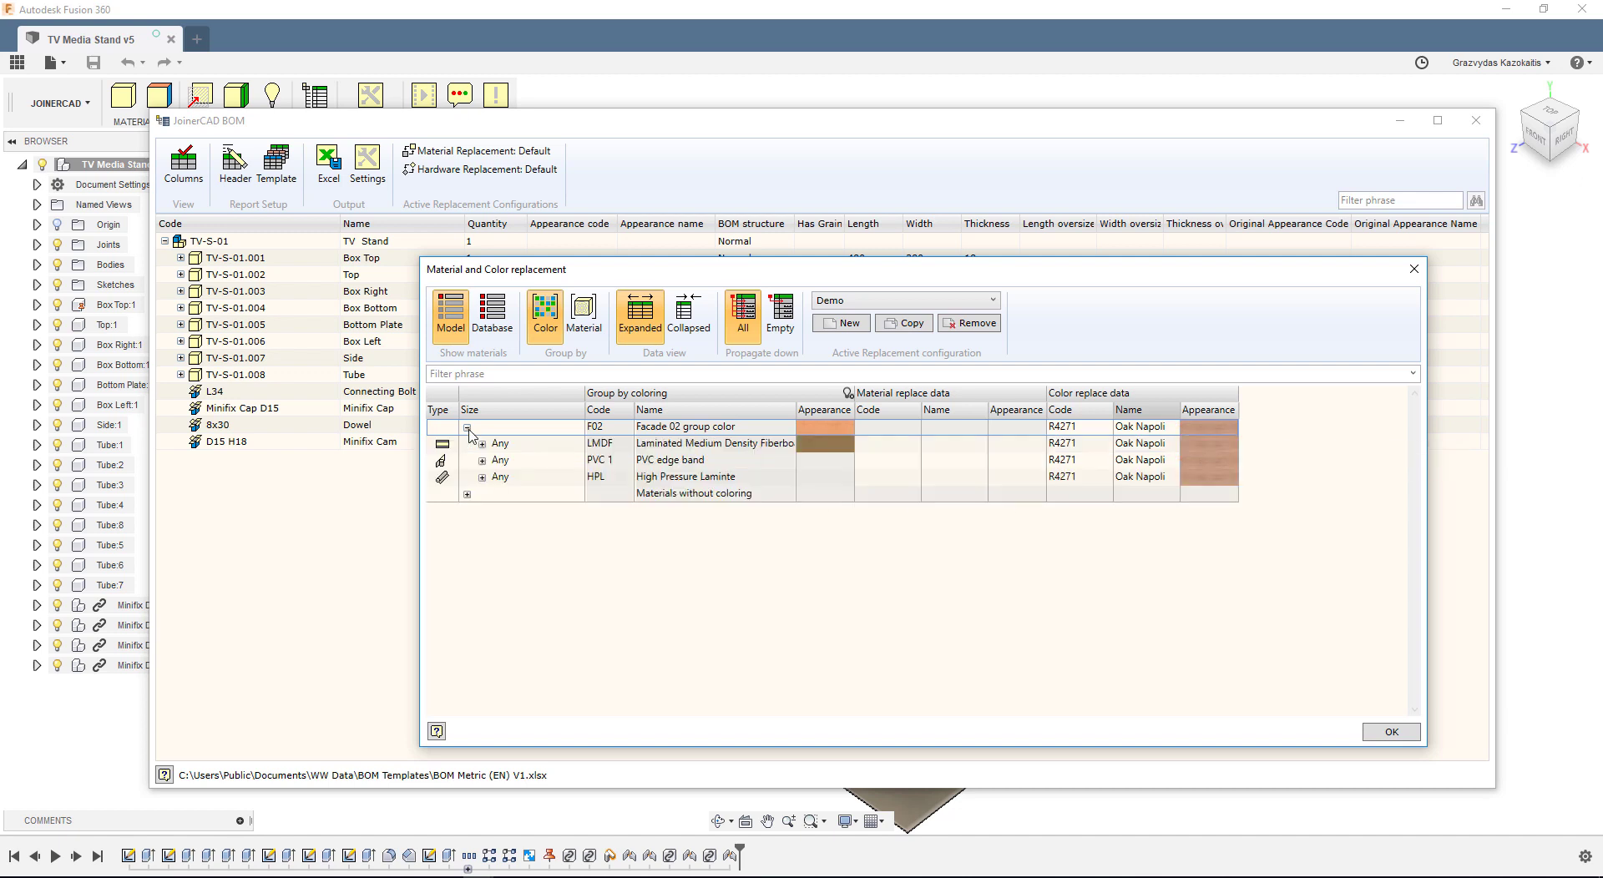
click(467, 494)
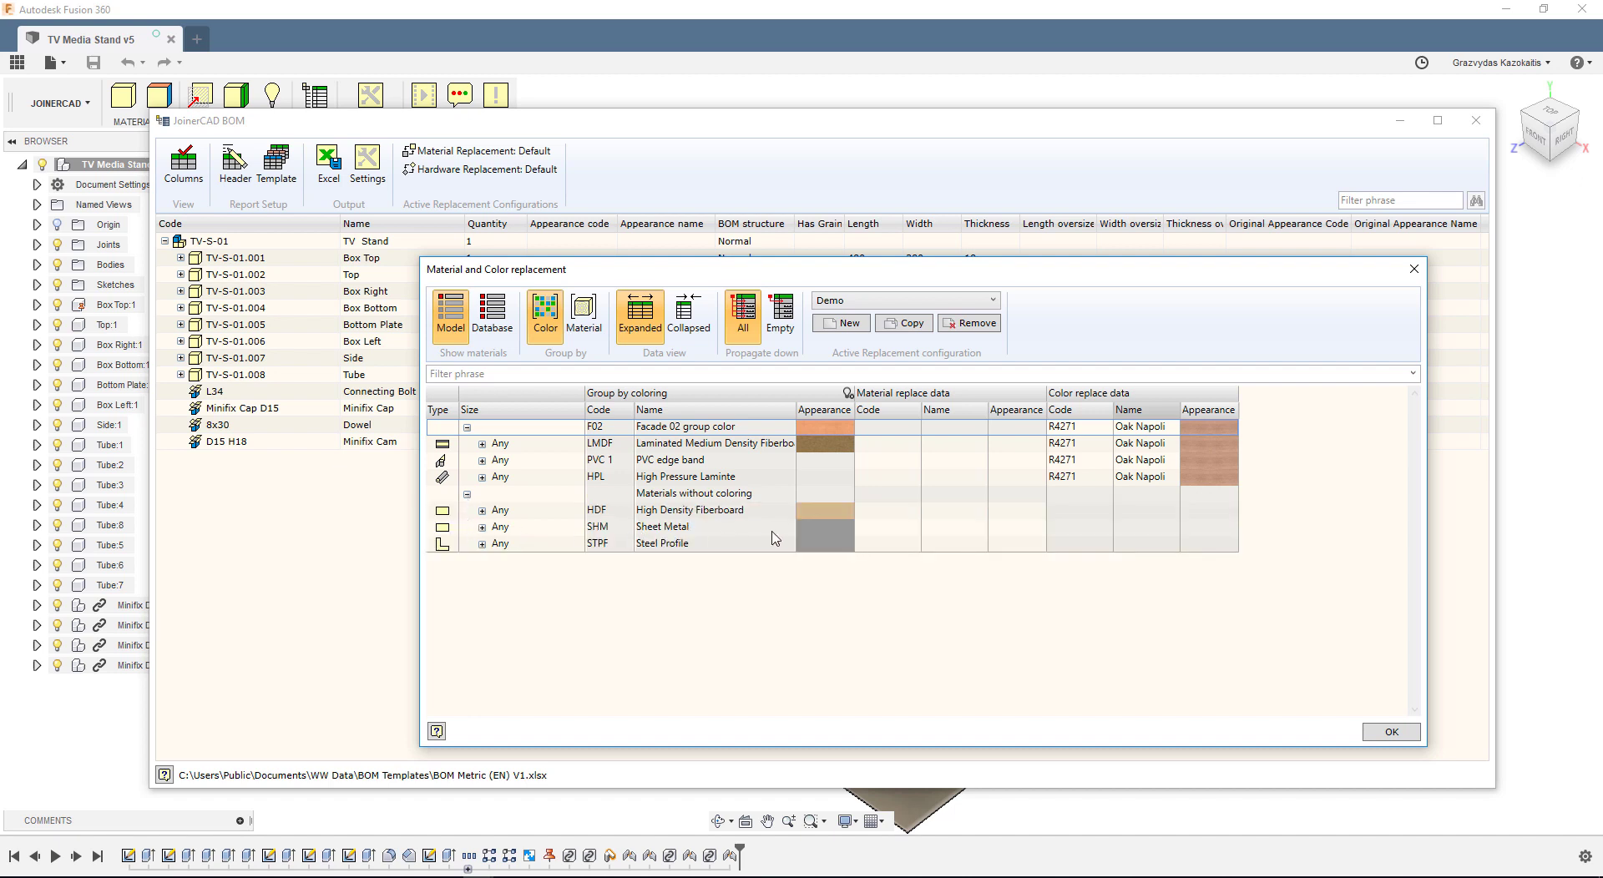
click(877, 536)
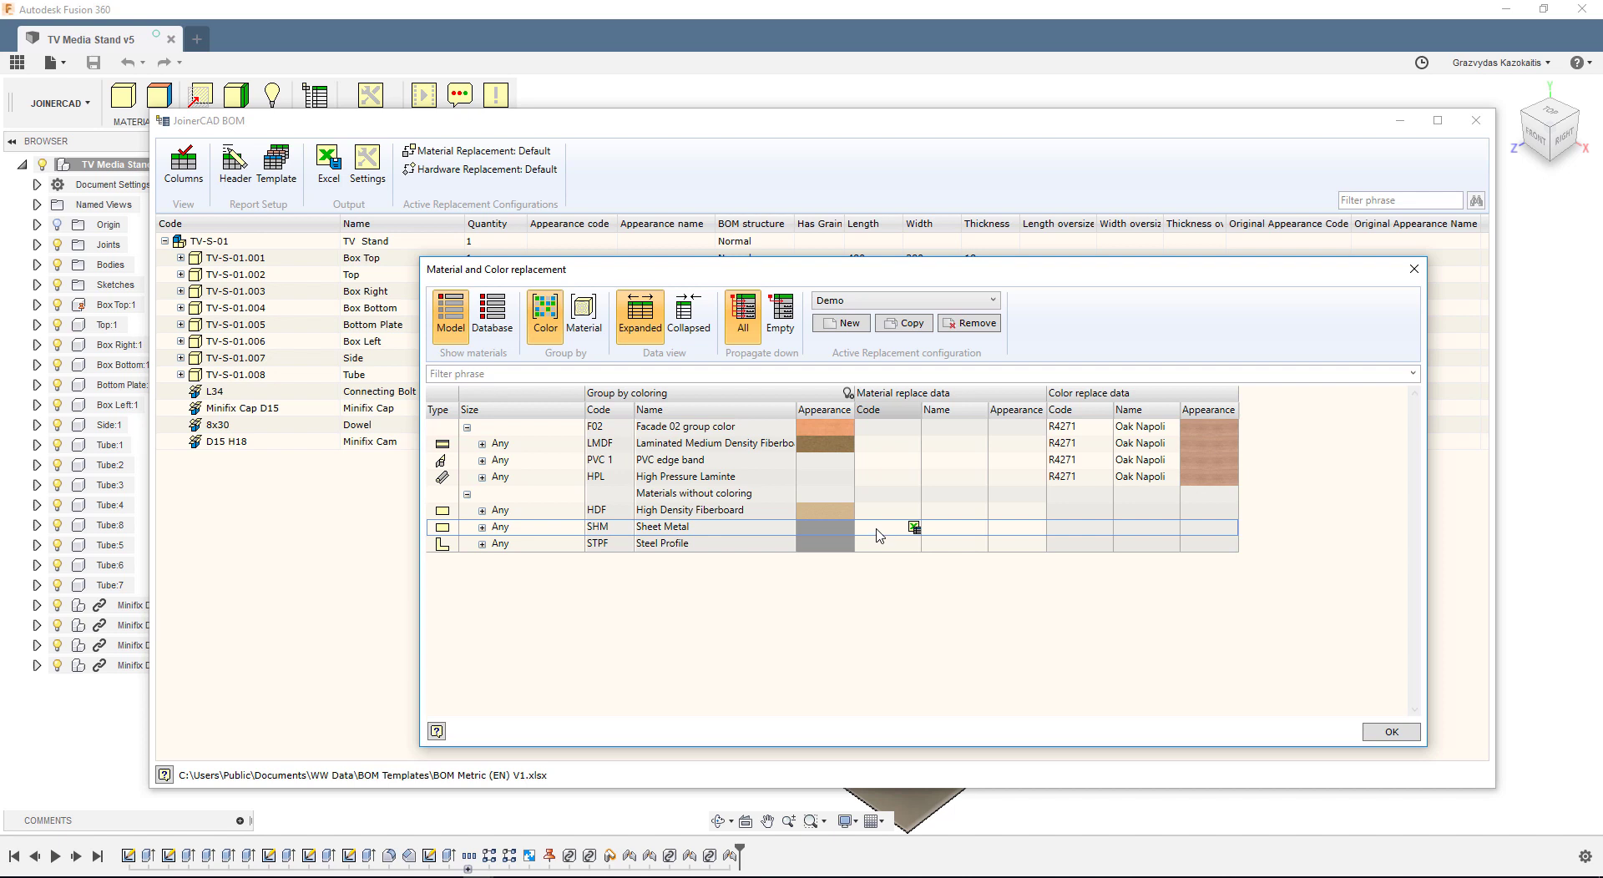
click(877, 528)
text(AISI 304)
click(942, 533)
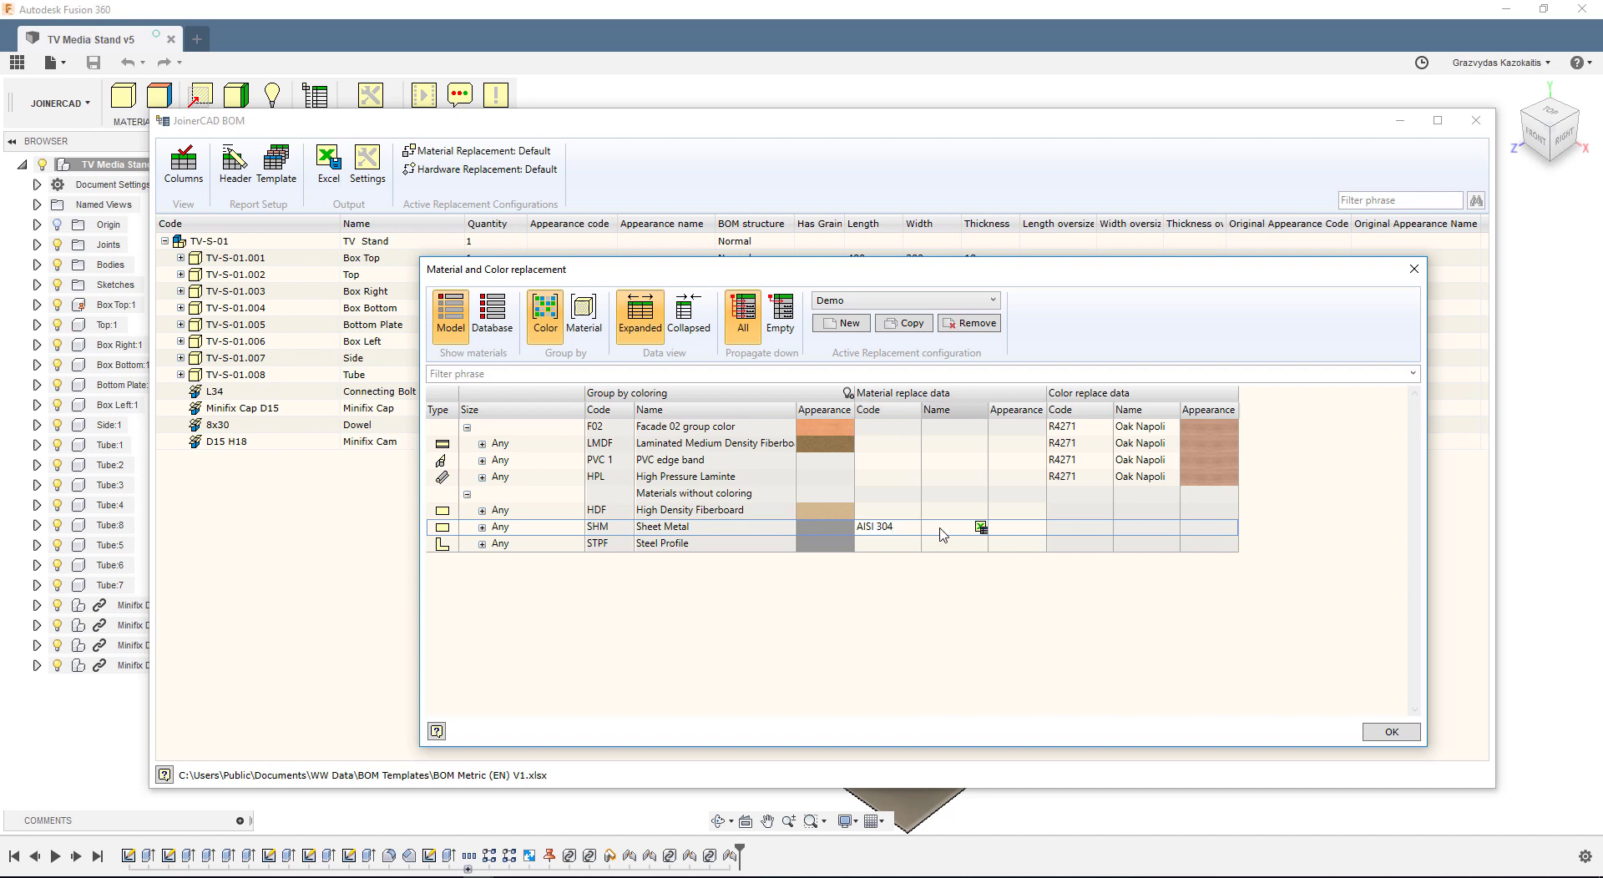
click(943, 527)
text(Sheet MEt)
click(885, 531)
Give Steel Profile (STPF) replacement code AISI 304 and name Tube.
click(882, 548)
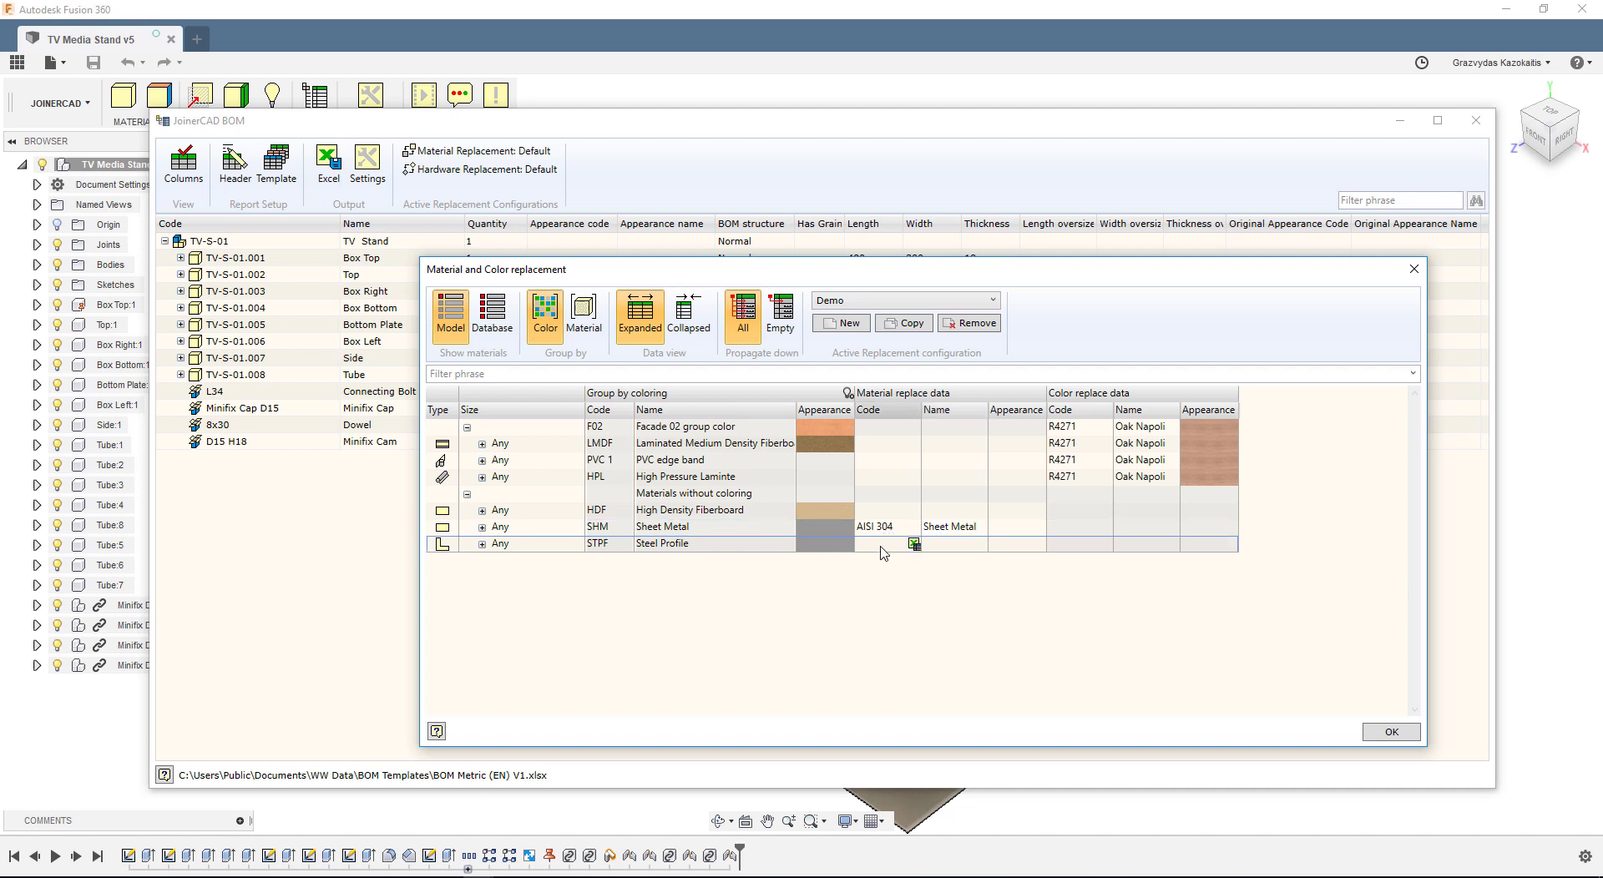
click(882, 547)
text(AISI 304)
click(953, 545)
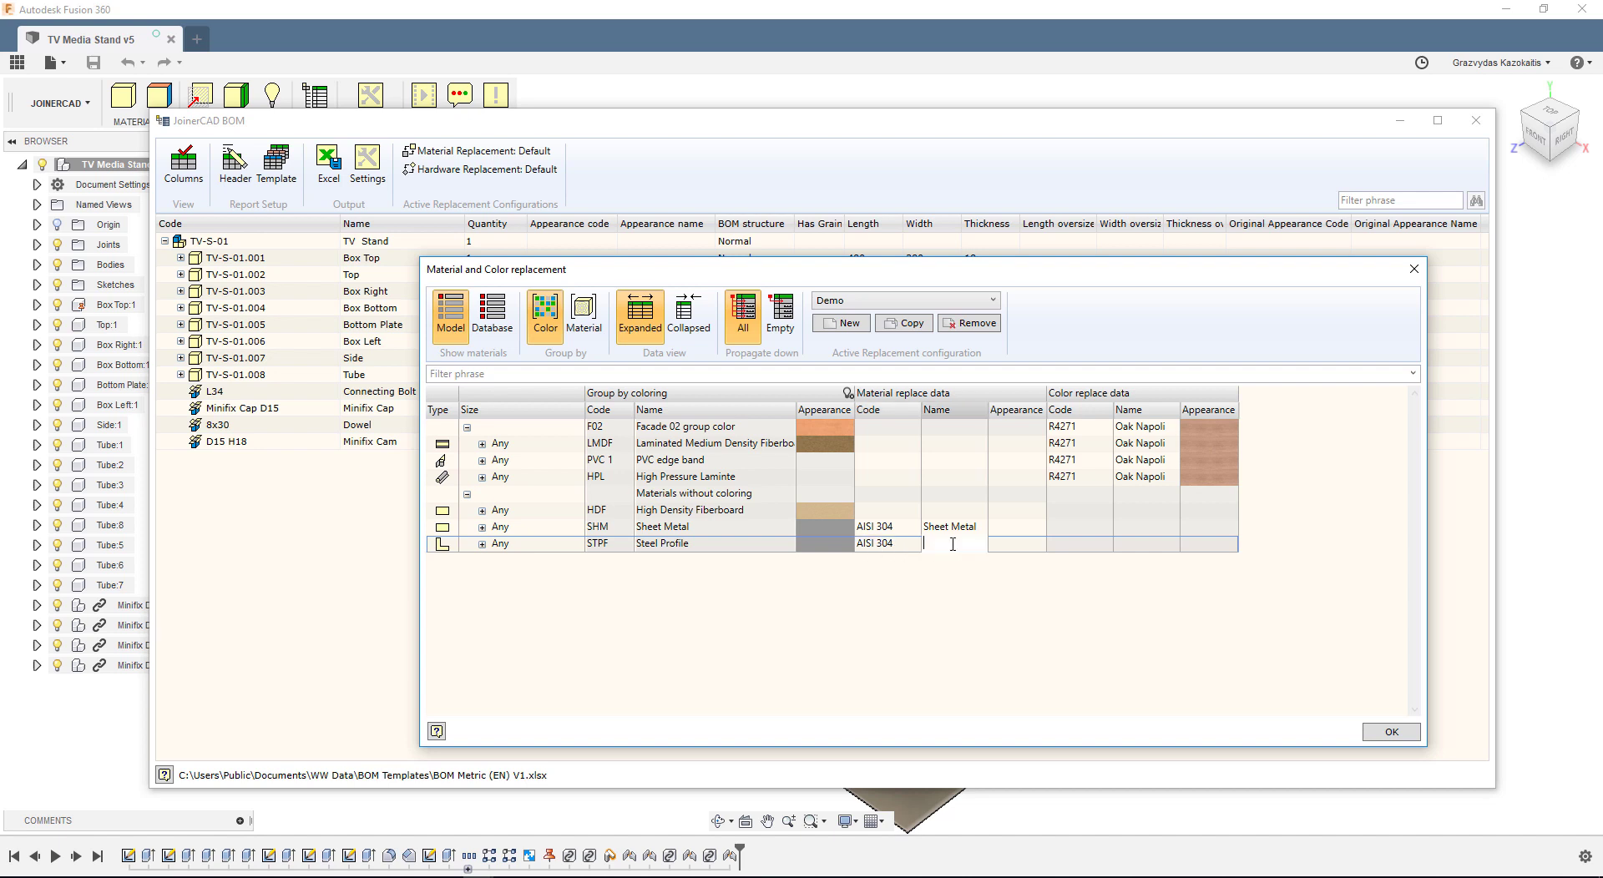
text(Tube)
click(954, 532)
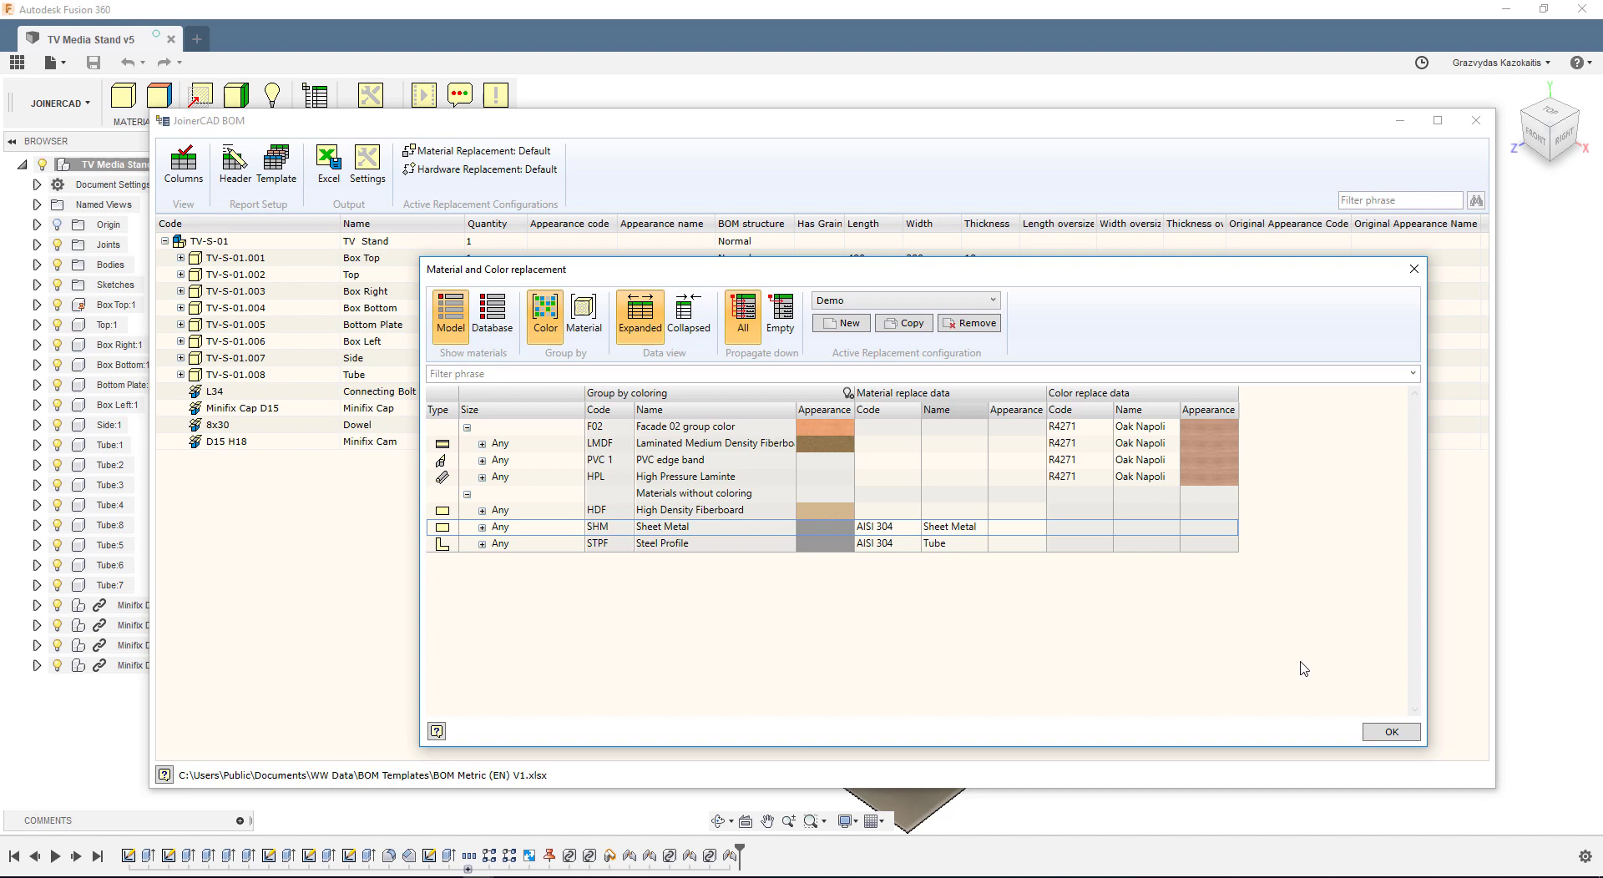
Confirm the material replacements, then add a hardware replacement configuration named Demo.
click(1392, 733)
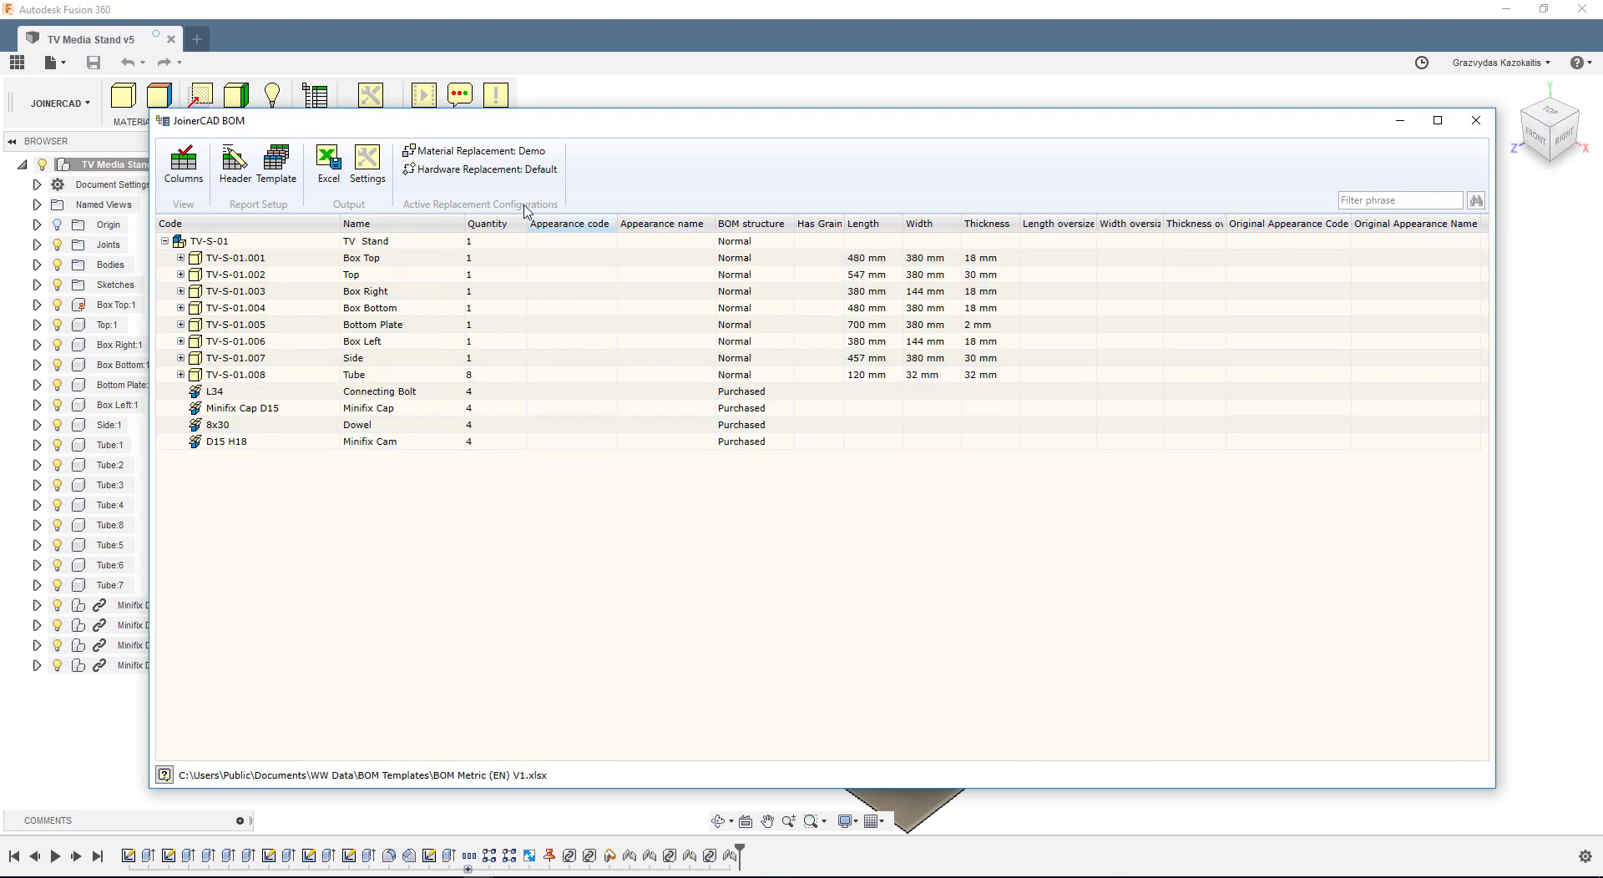
click(529, 172)
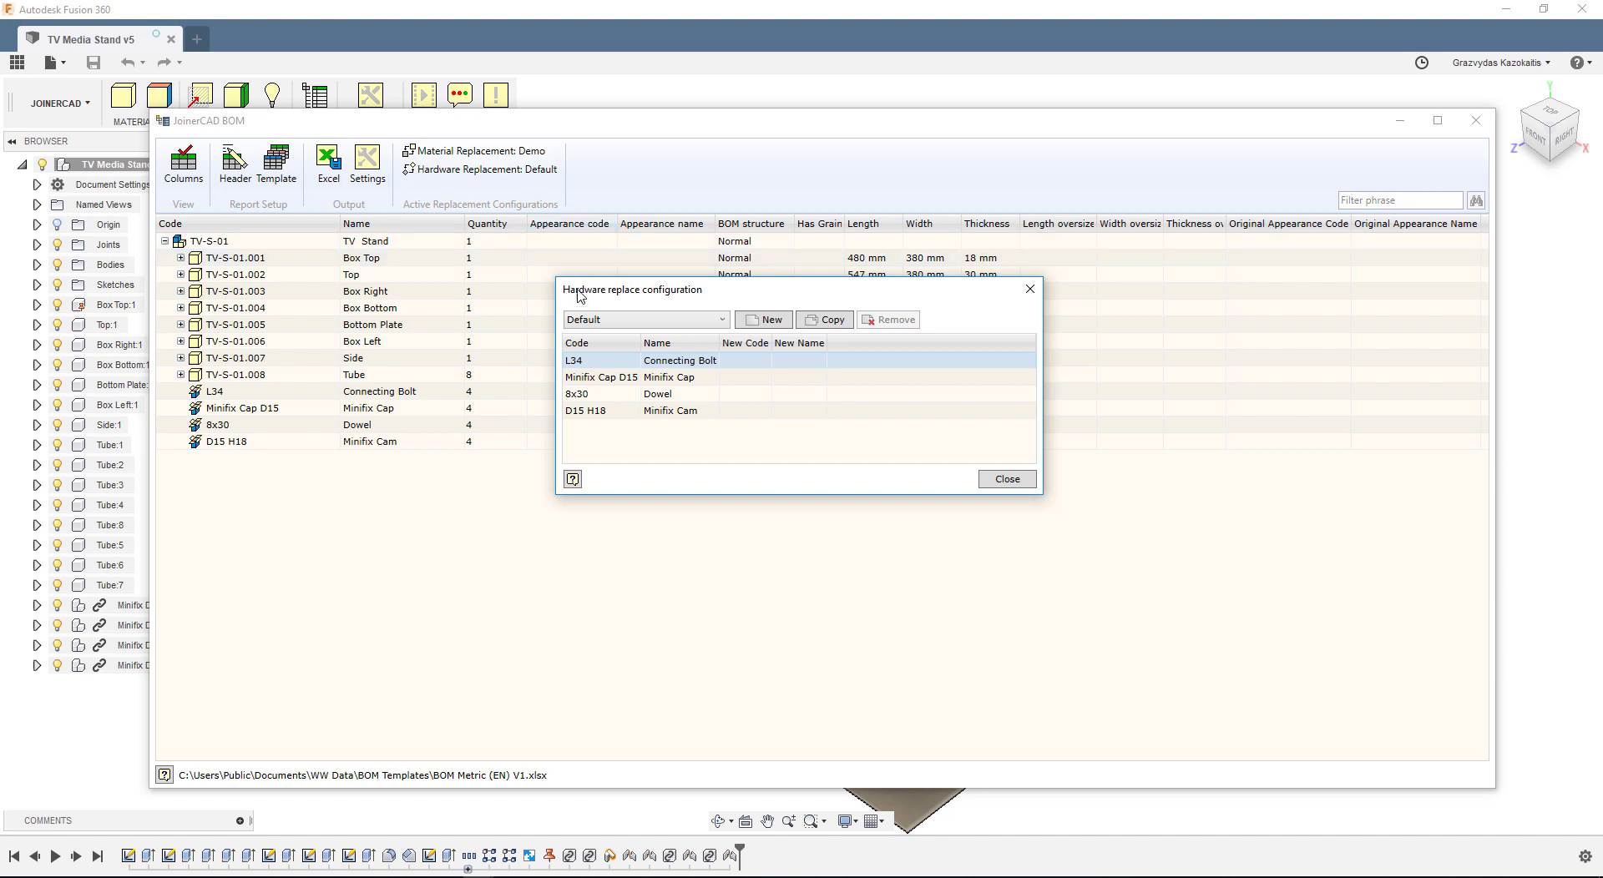
click(771, 319)
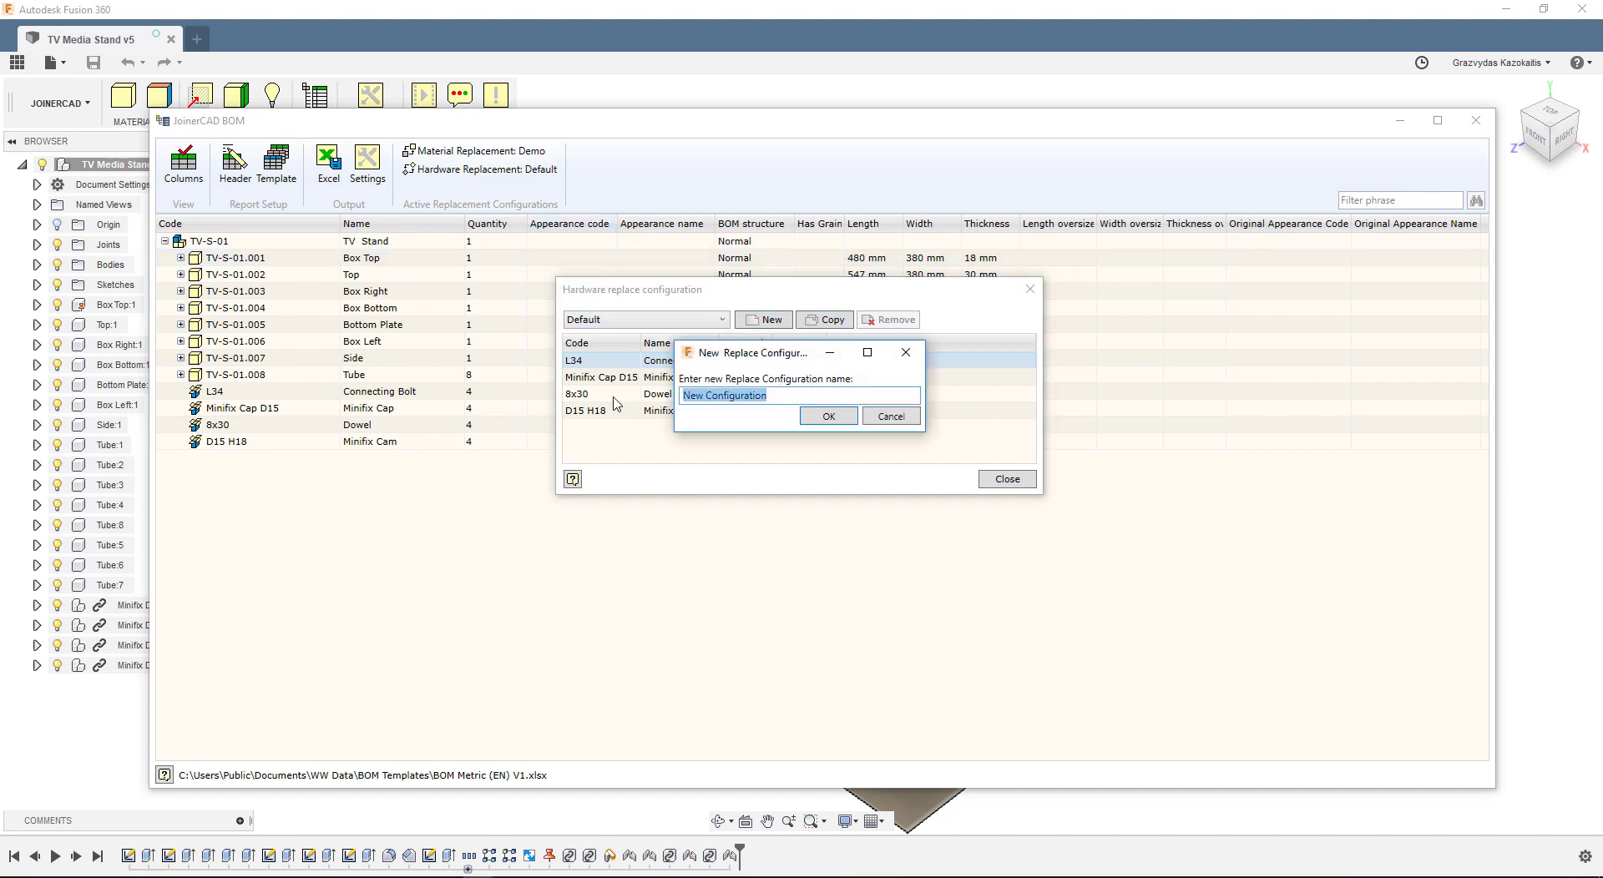
text(Demo)
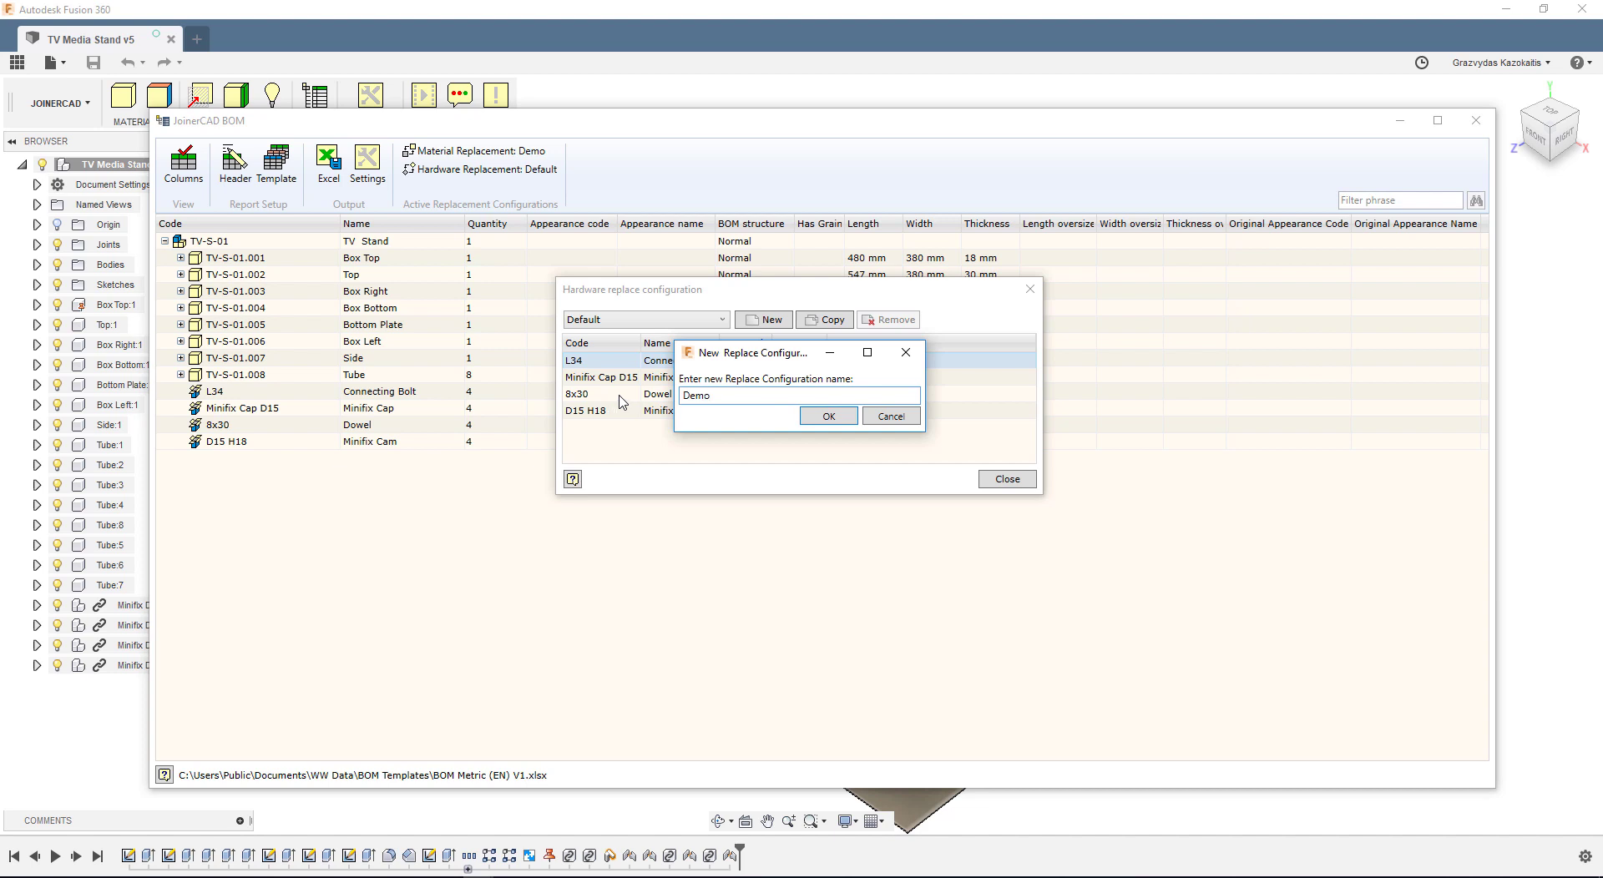
click(822, 416)
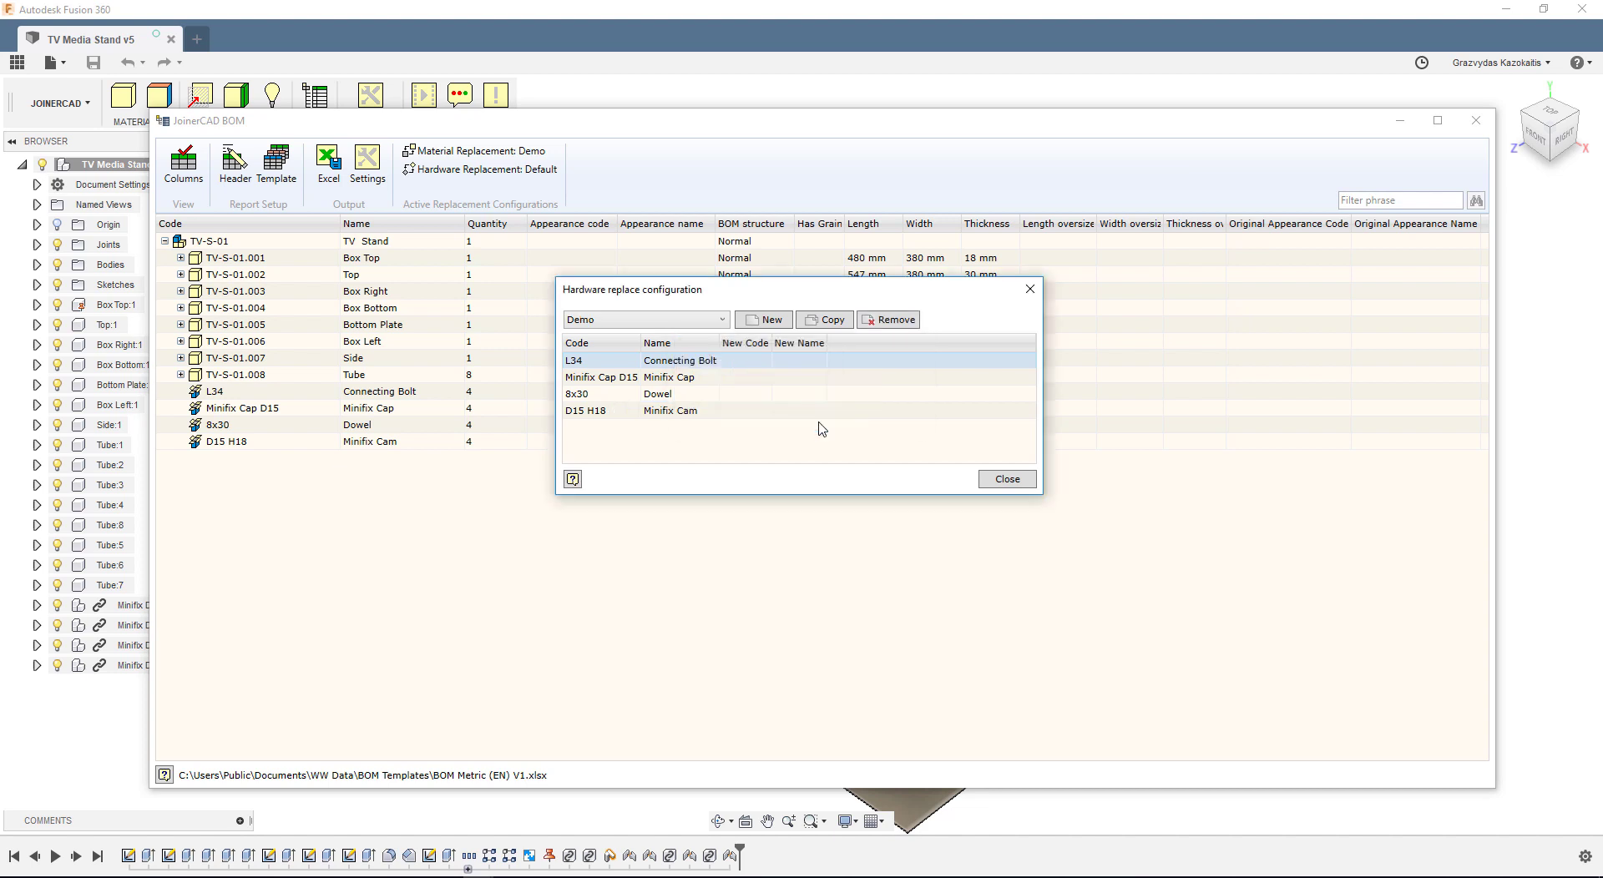
Set the Connecting Bolt's new-code Excel lookup source to Hardware\Hafele Hardware of Furniture.xlsx.
click(764, 362)
click(765, 361)
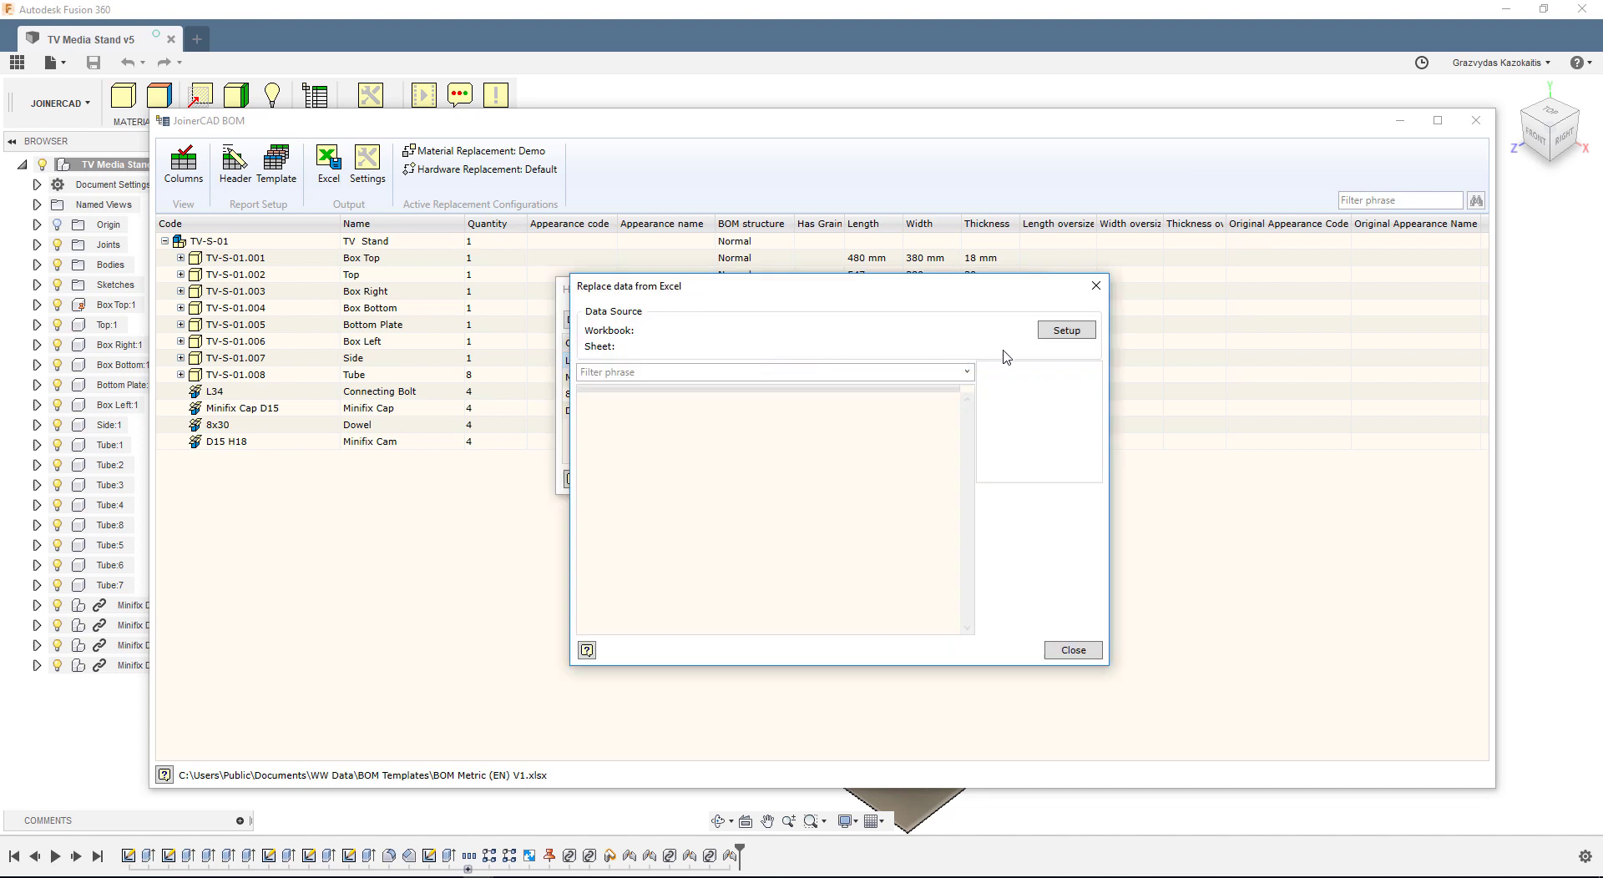
click(1066, 331)
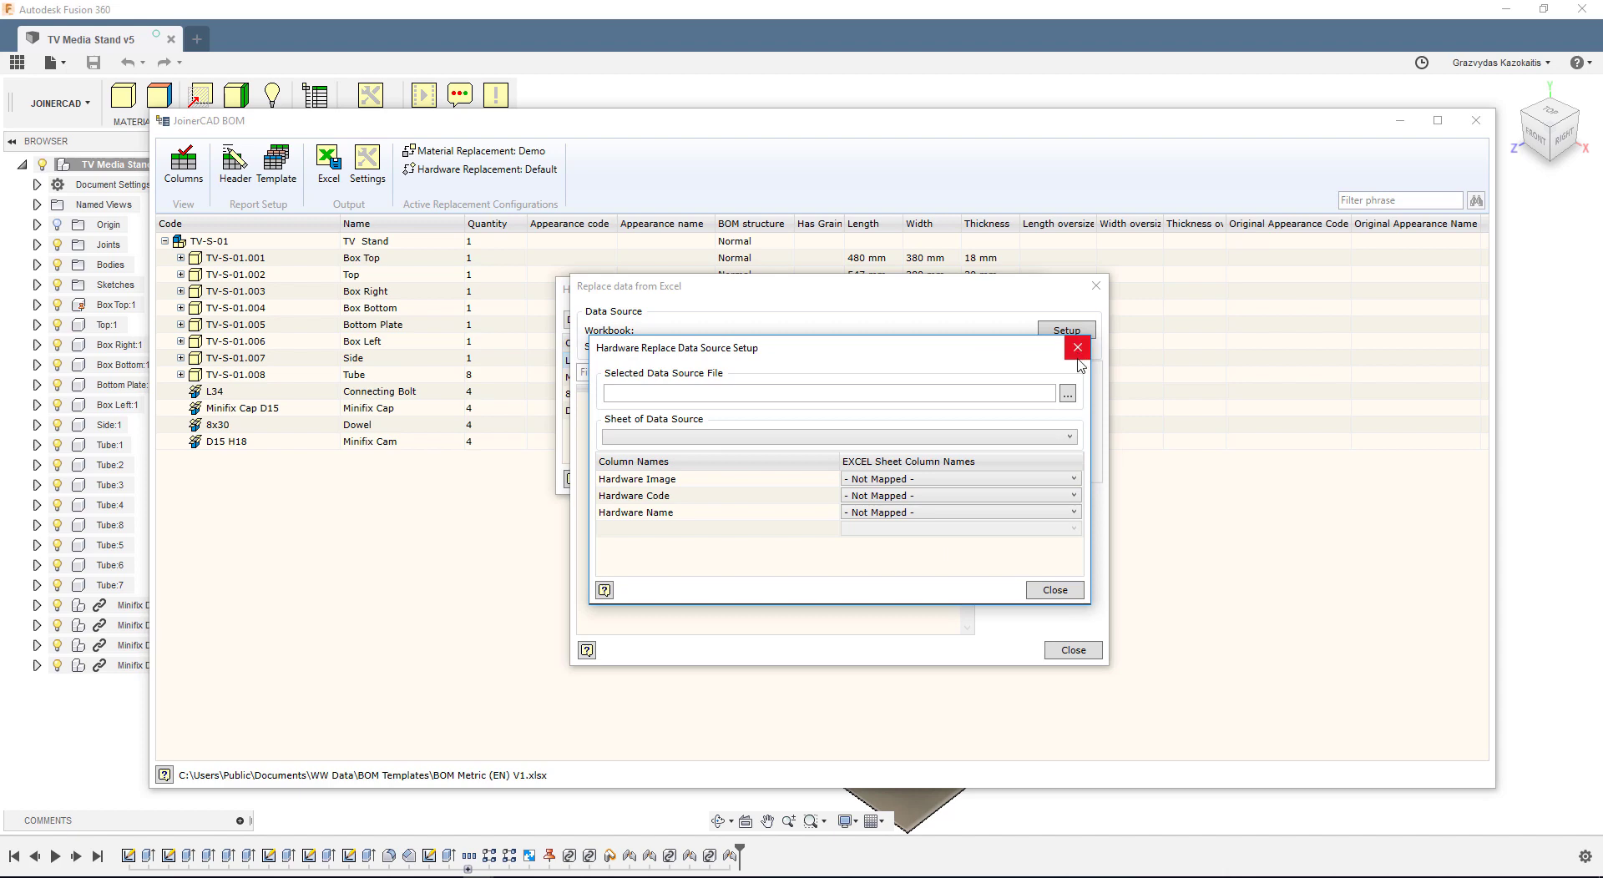
click(1072, 395)
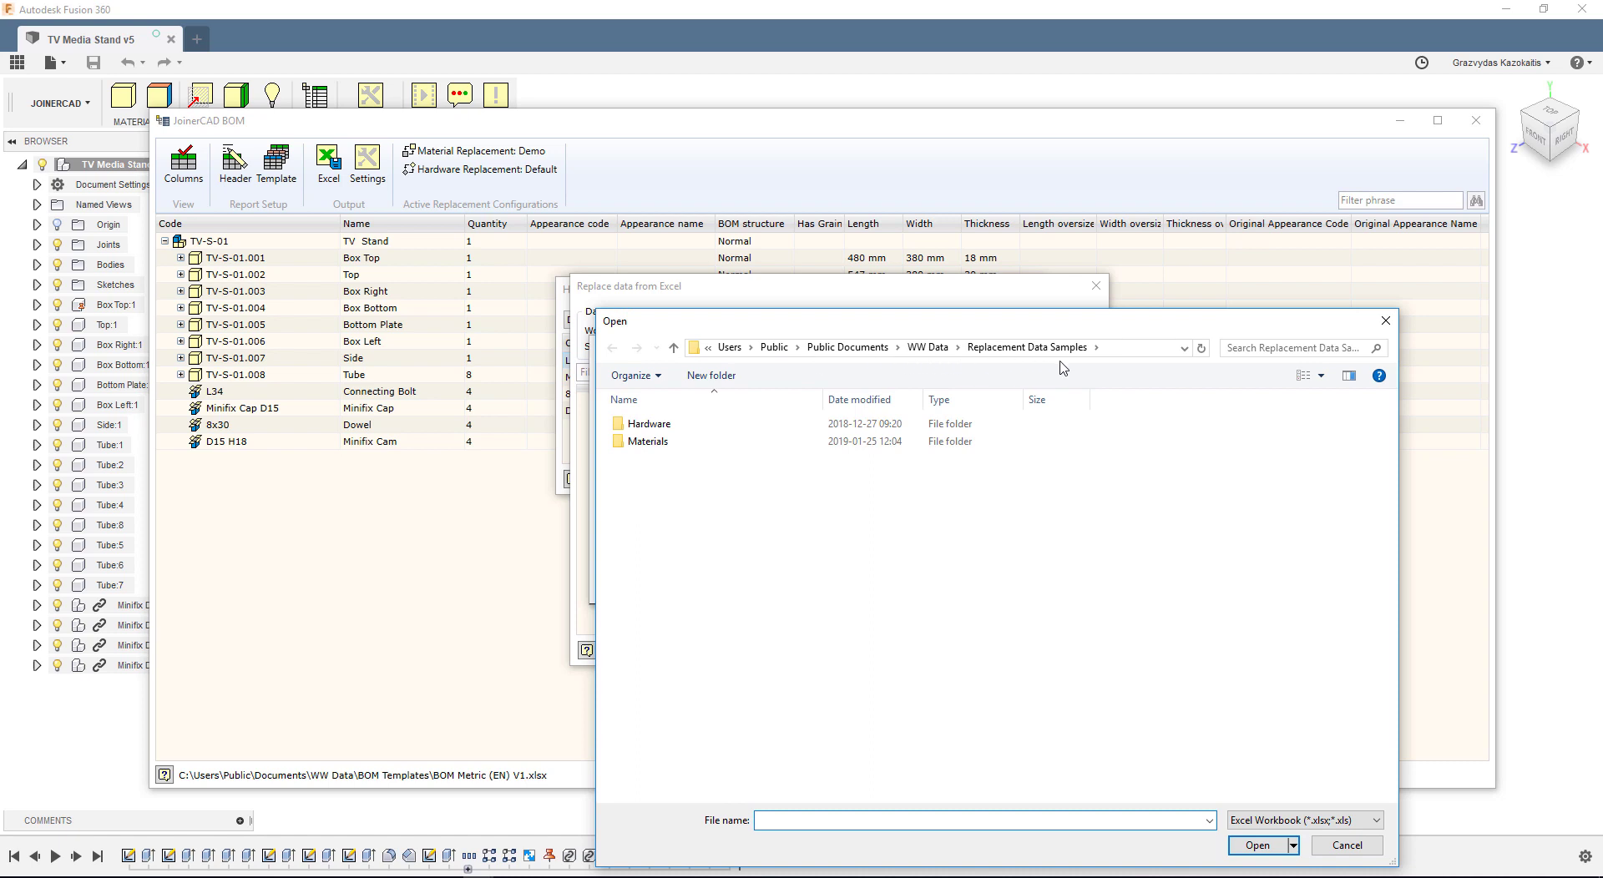
click(693, 428)
double_click(694, 427)
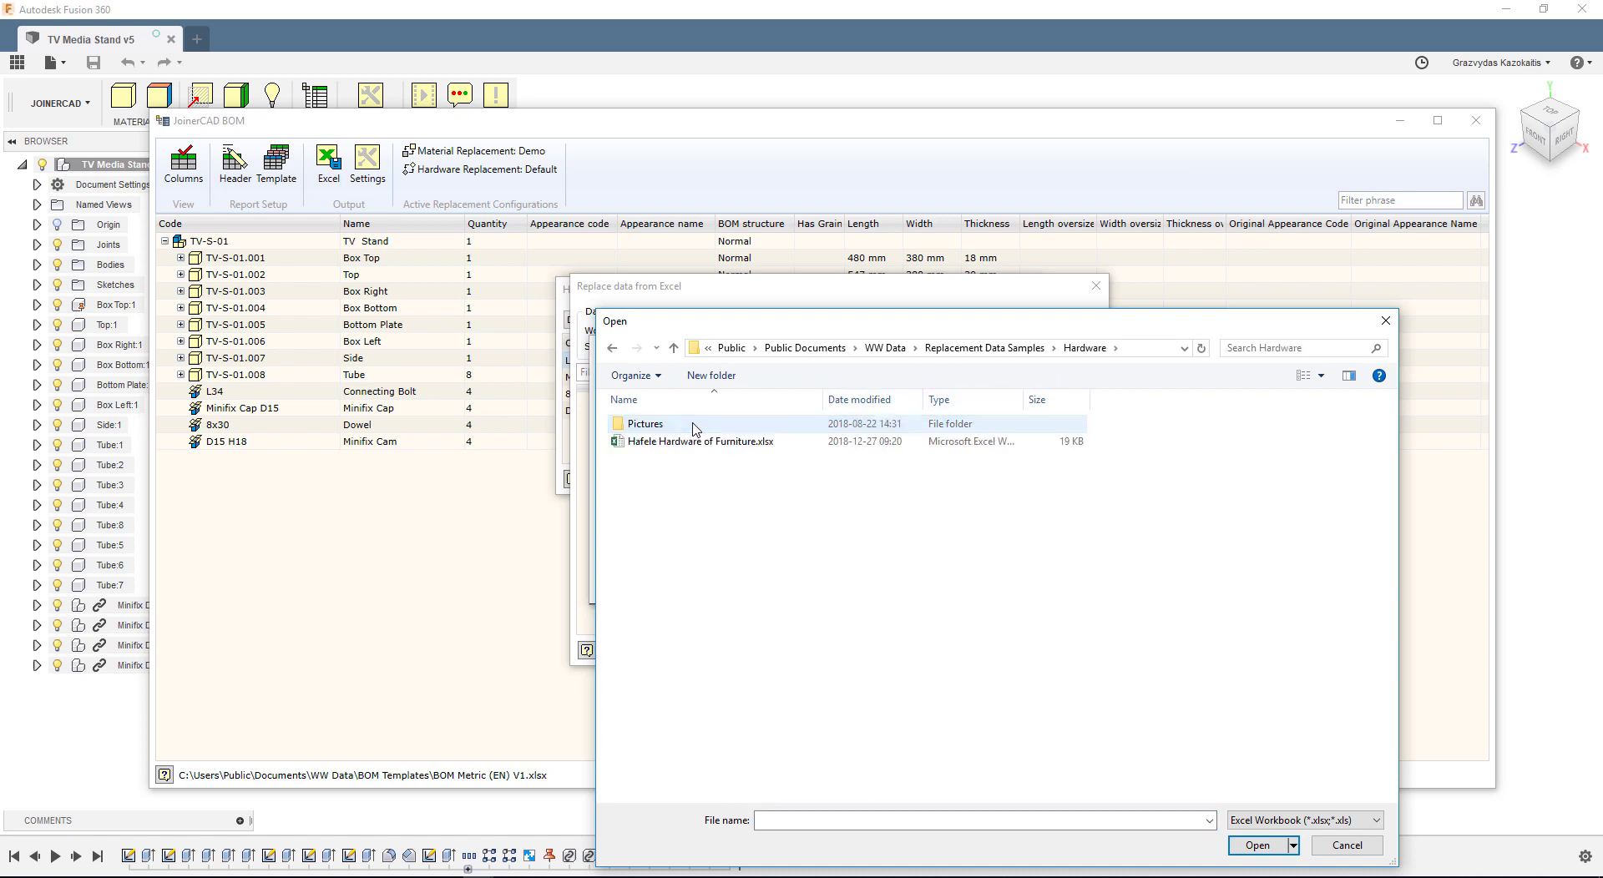
click(692, 444)
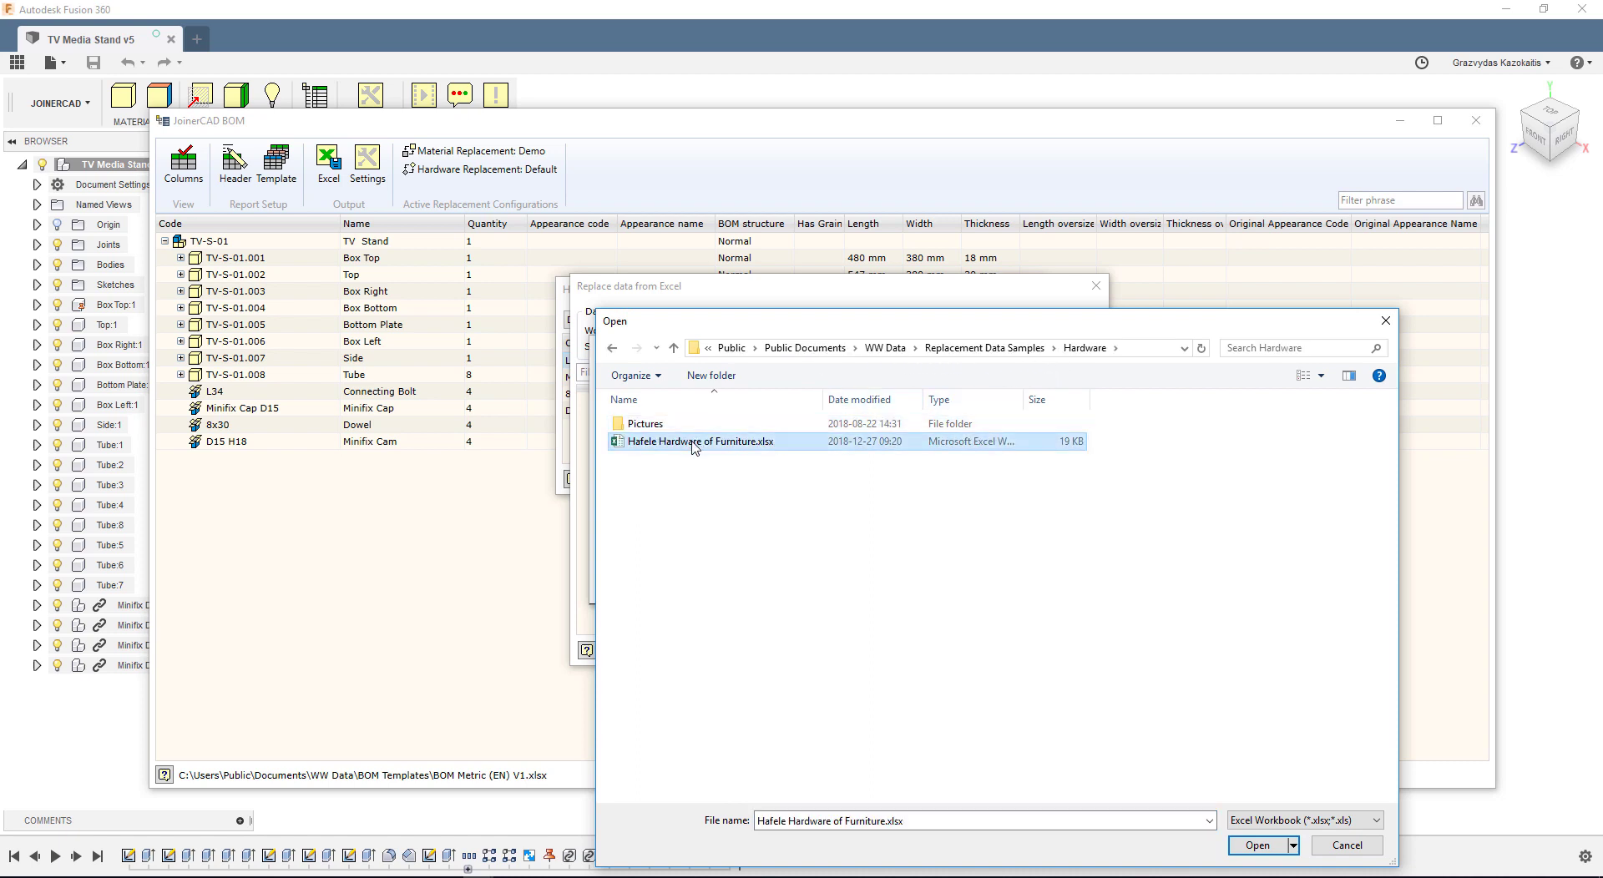
click(1255, 853)
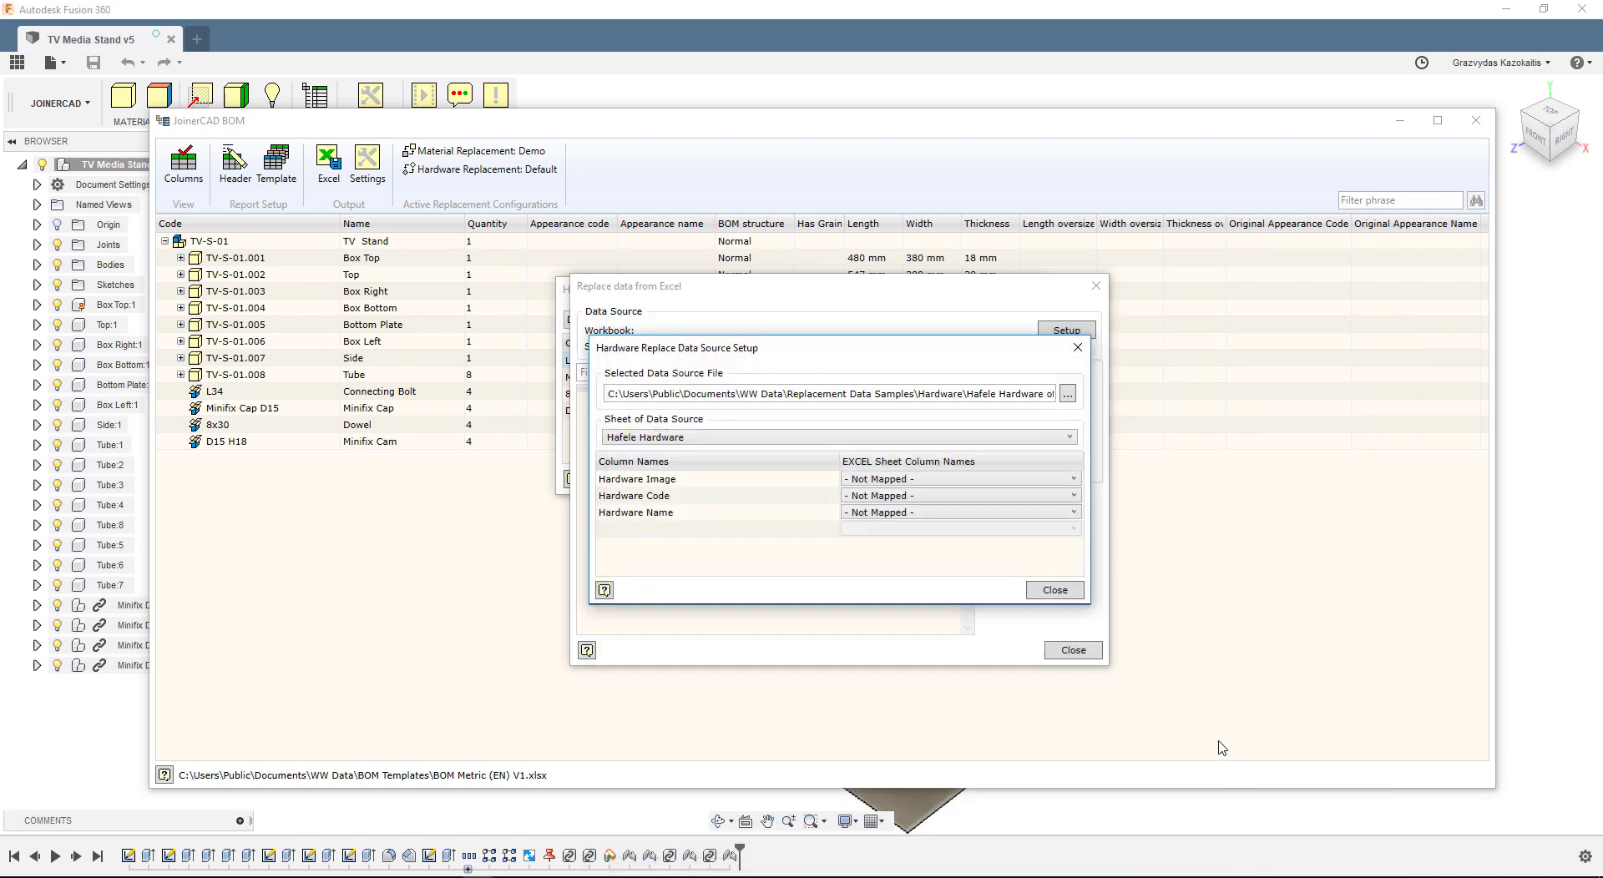
Map the hardware image, code and name to the Picture, Code and Name columns.
click(1056, 483)
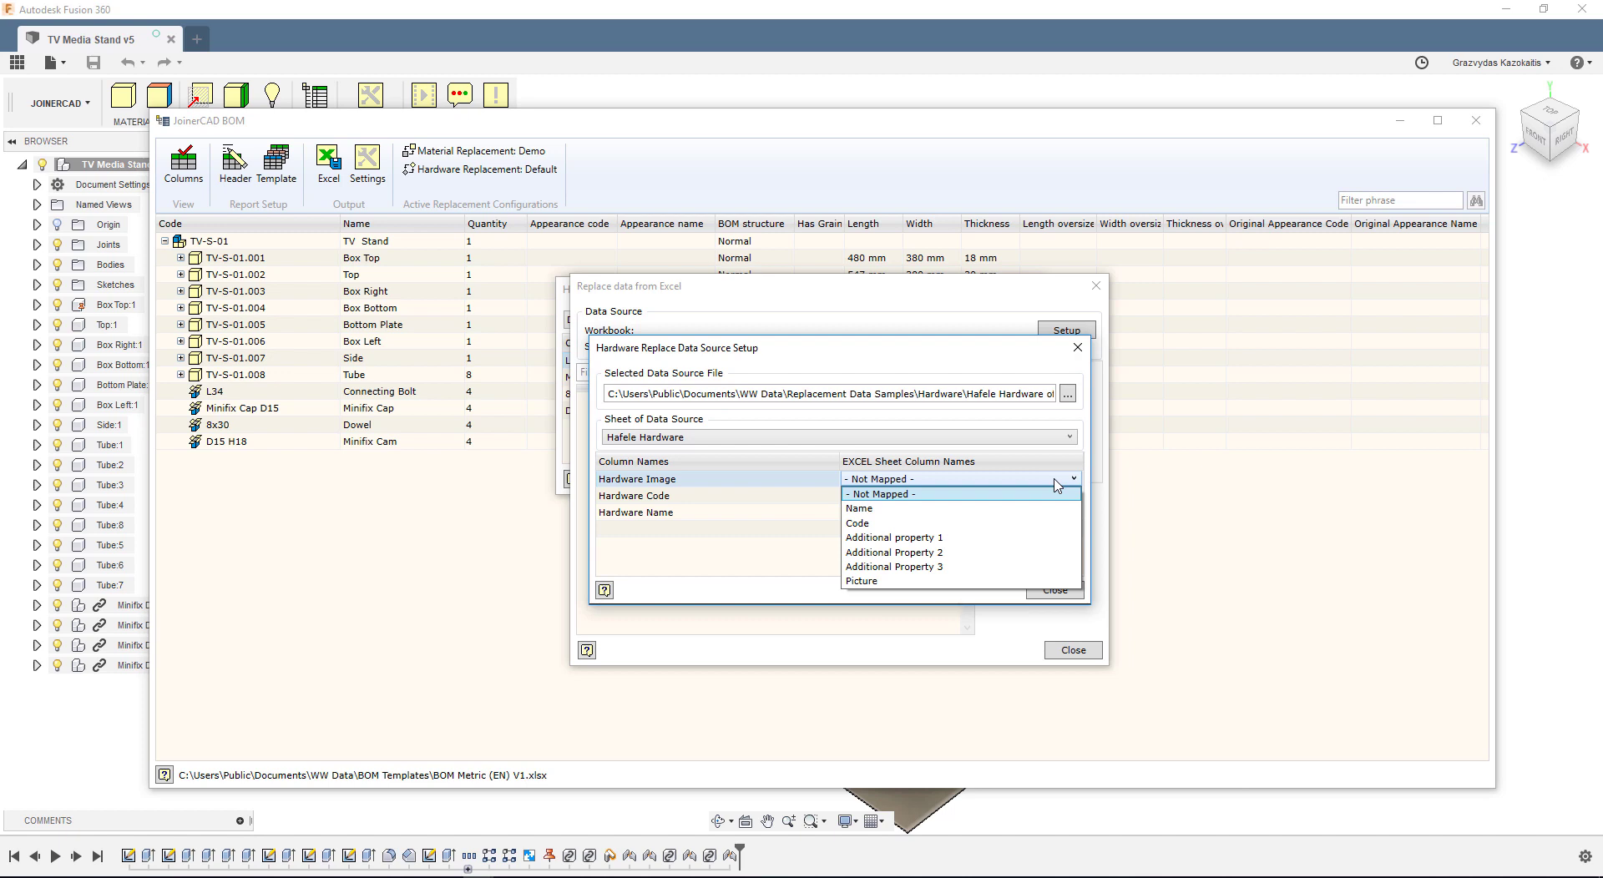
click(950, 582)
click(951, 498)
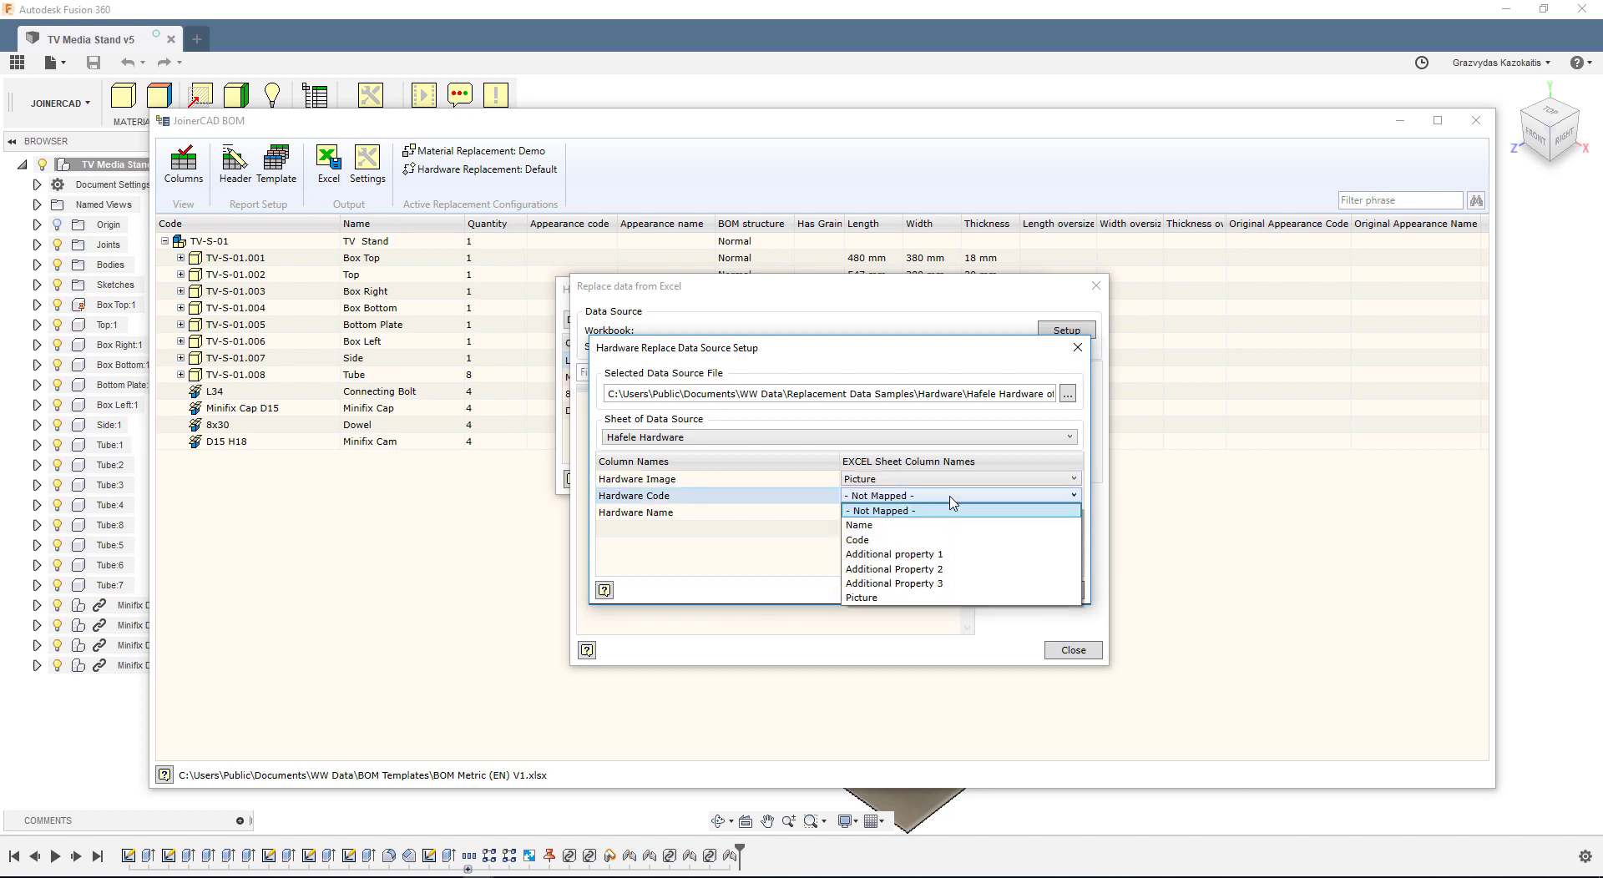
click(937, 540)
click(941, 515)
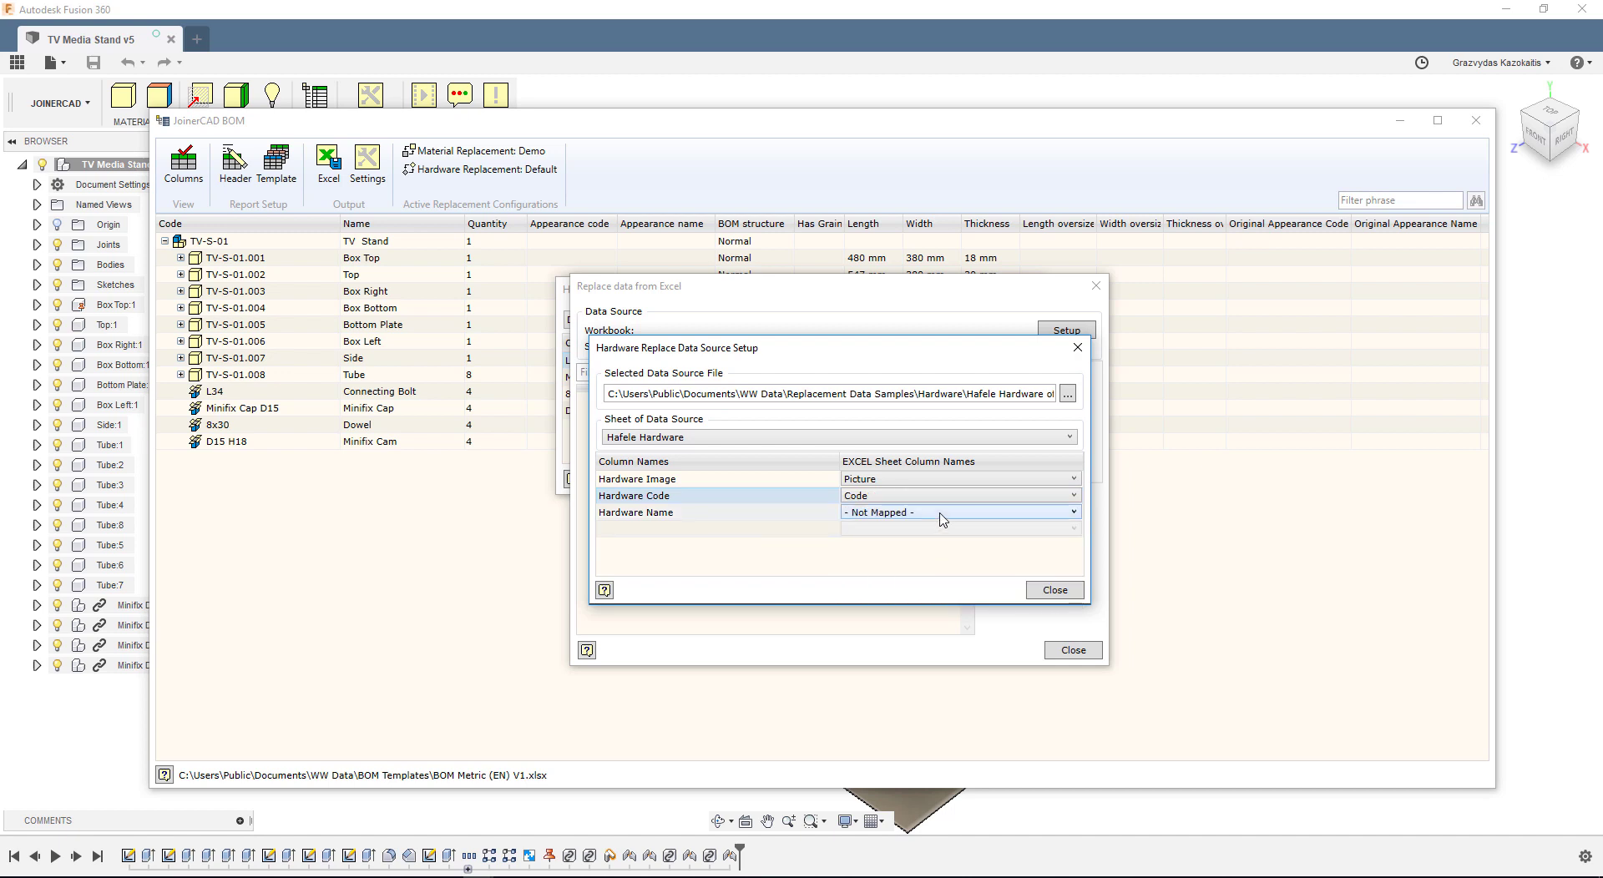
click(928, 543)
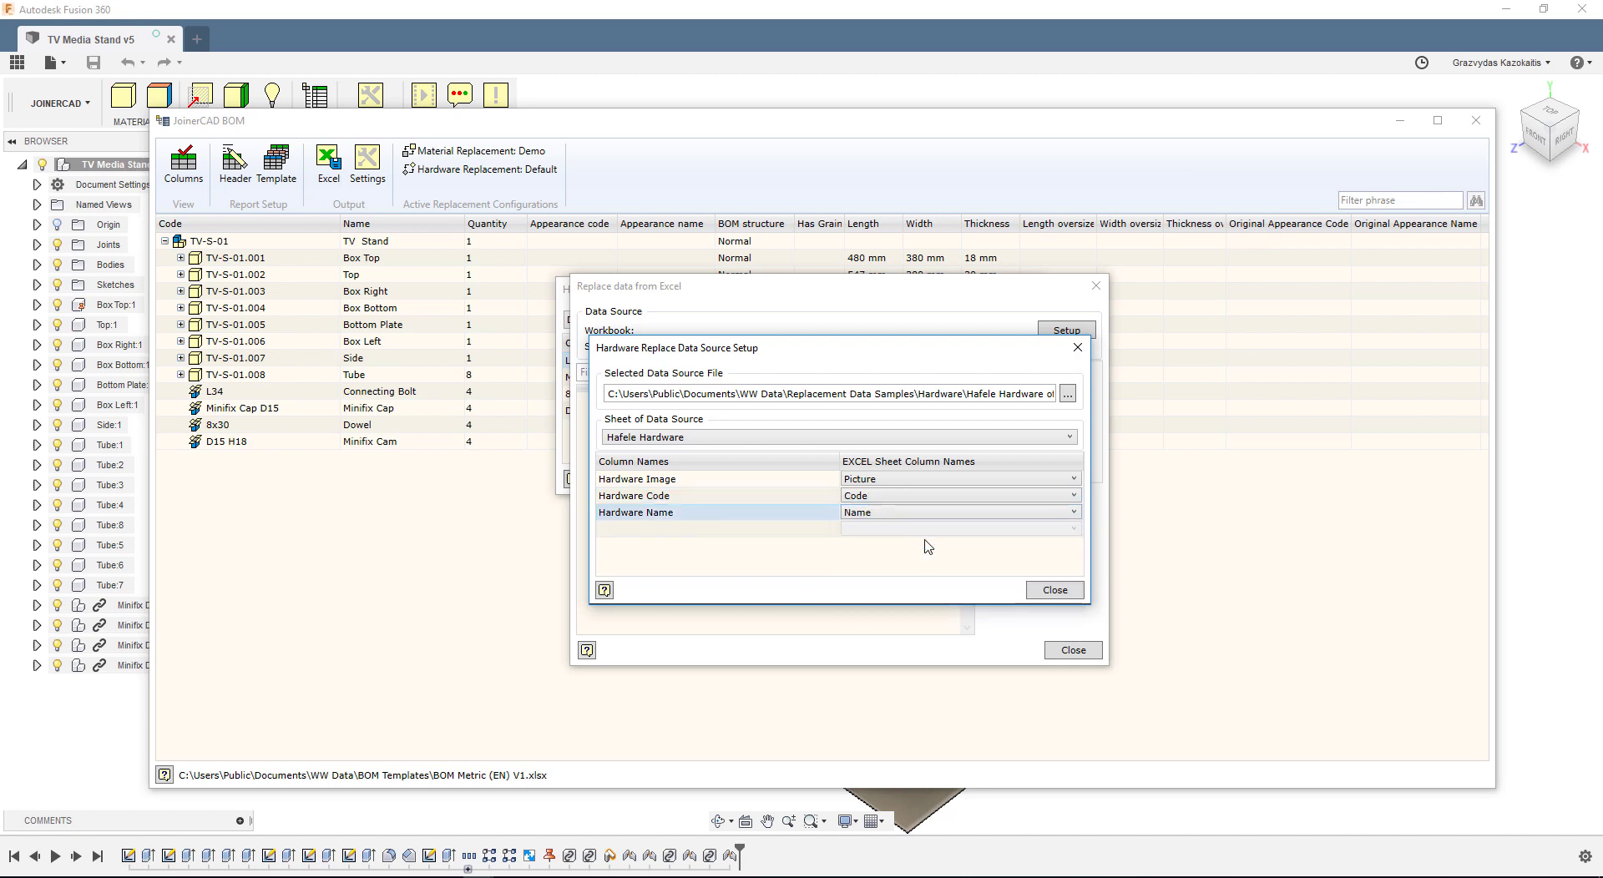
click(1055, 590)
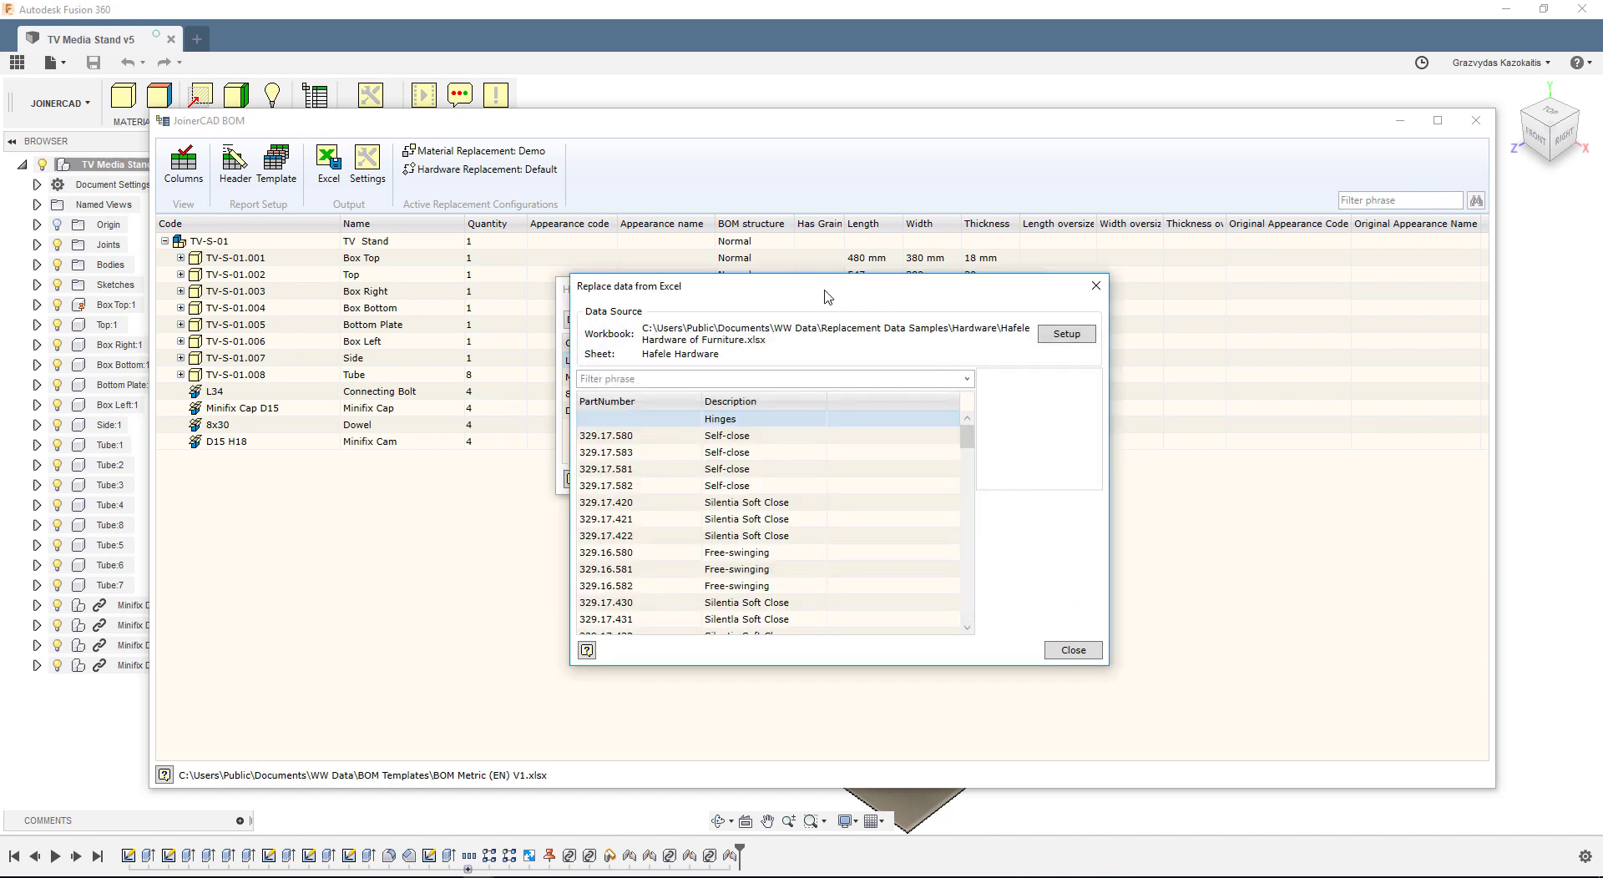
drag(823, 295, 1078, 301)
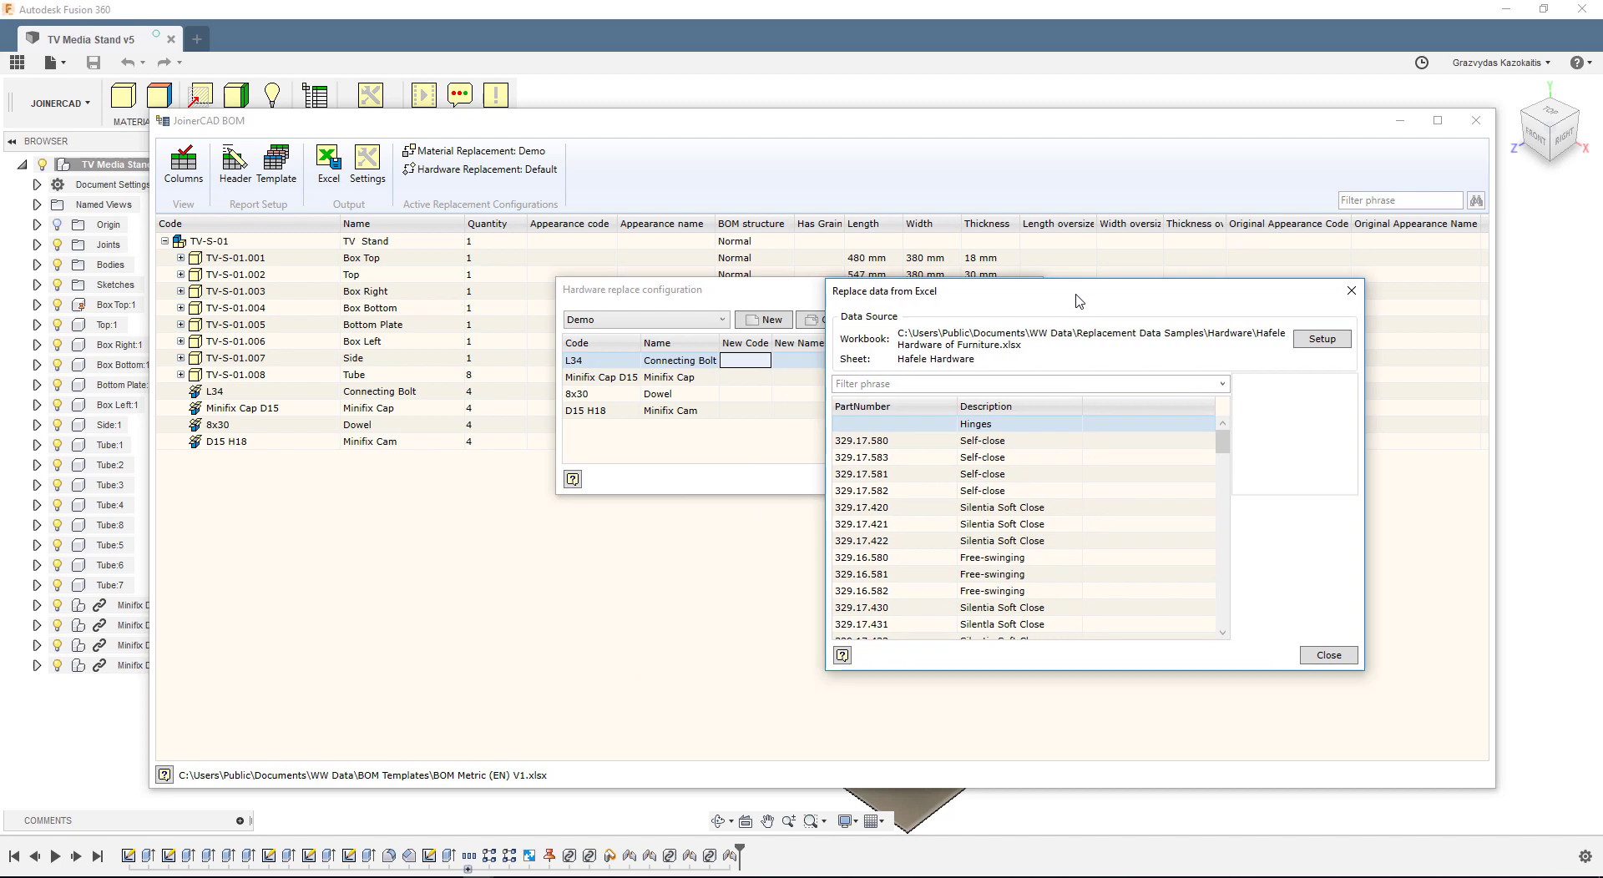
Replace the Connecting Bolt with Hafele connecting bolt 262.27.449.
click(997, 386)
text(co)
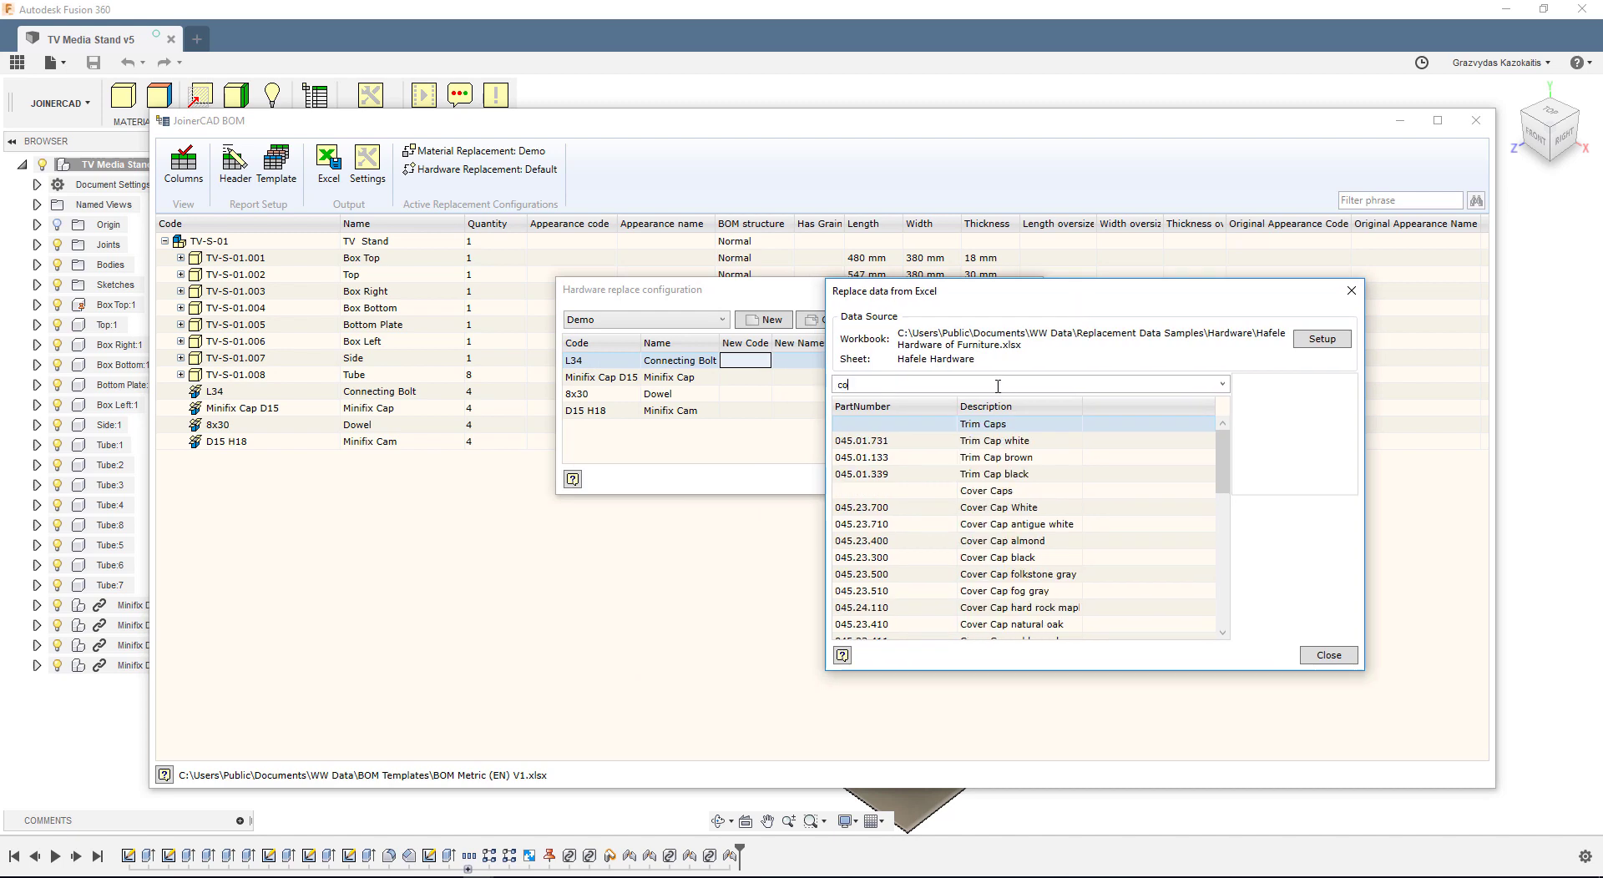
text(nne)
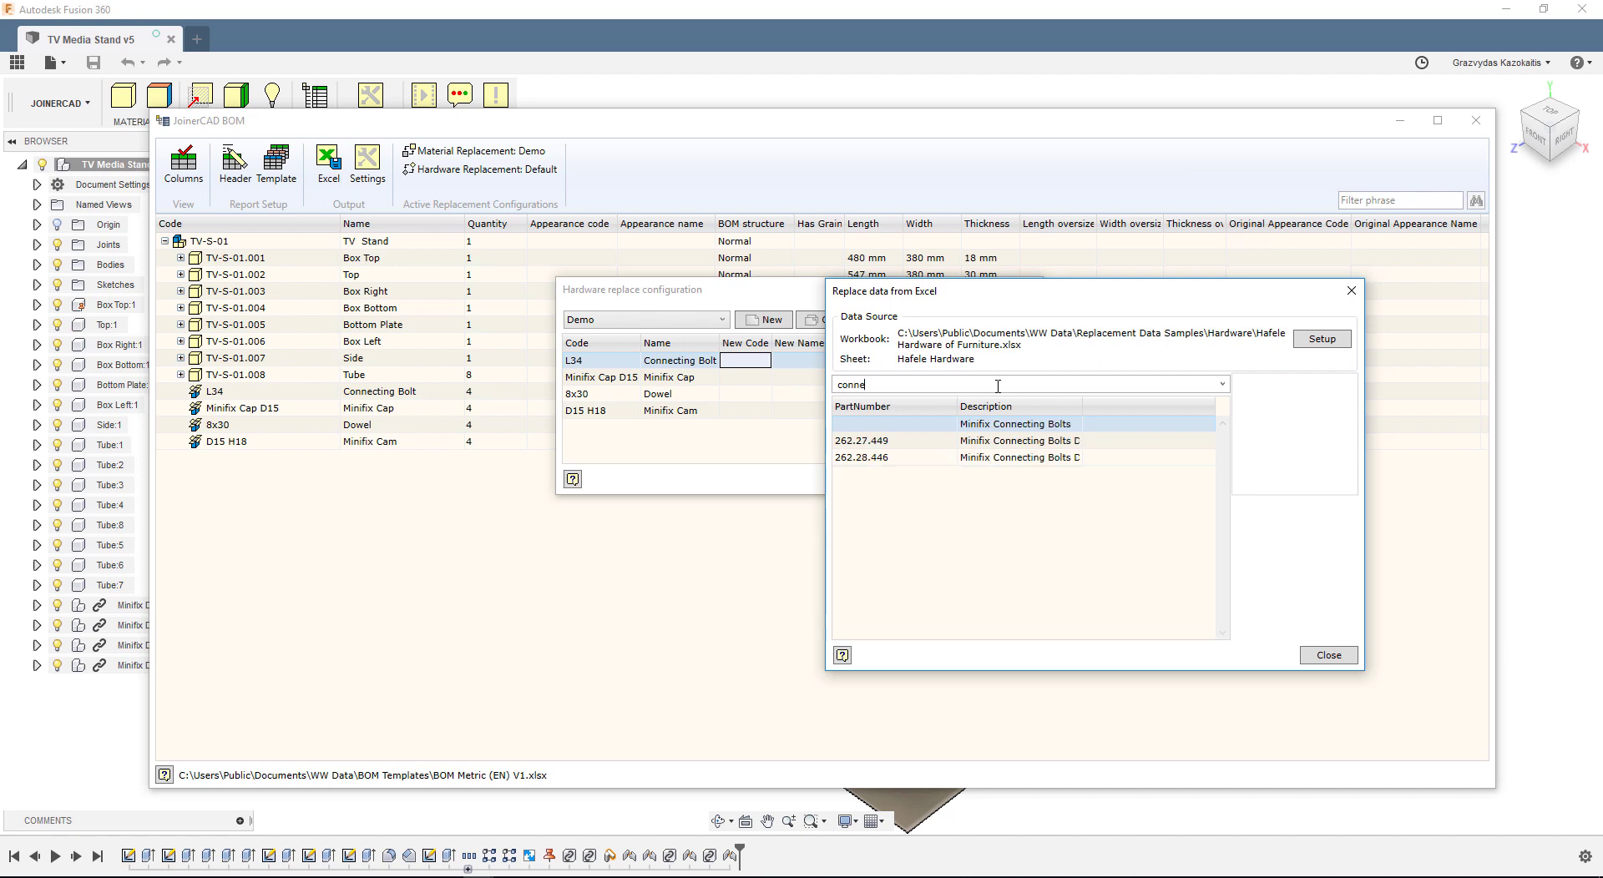
click(974, 443)
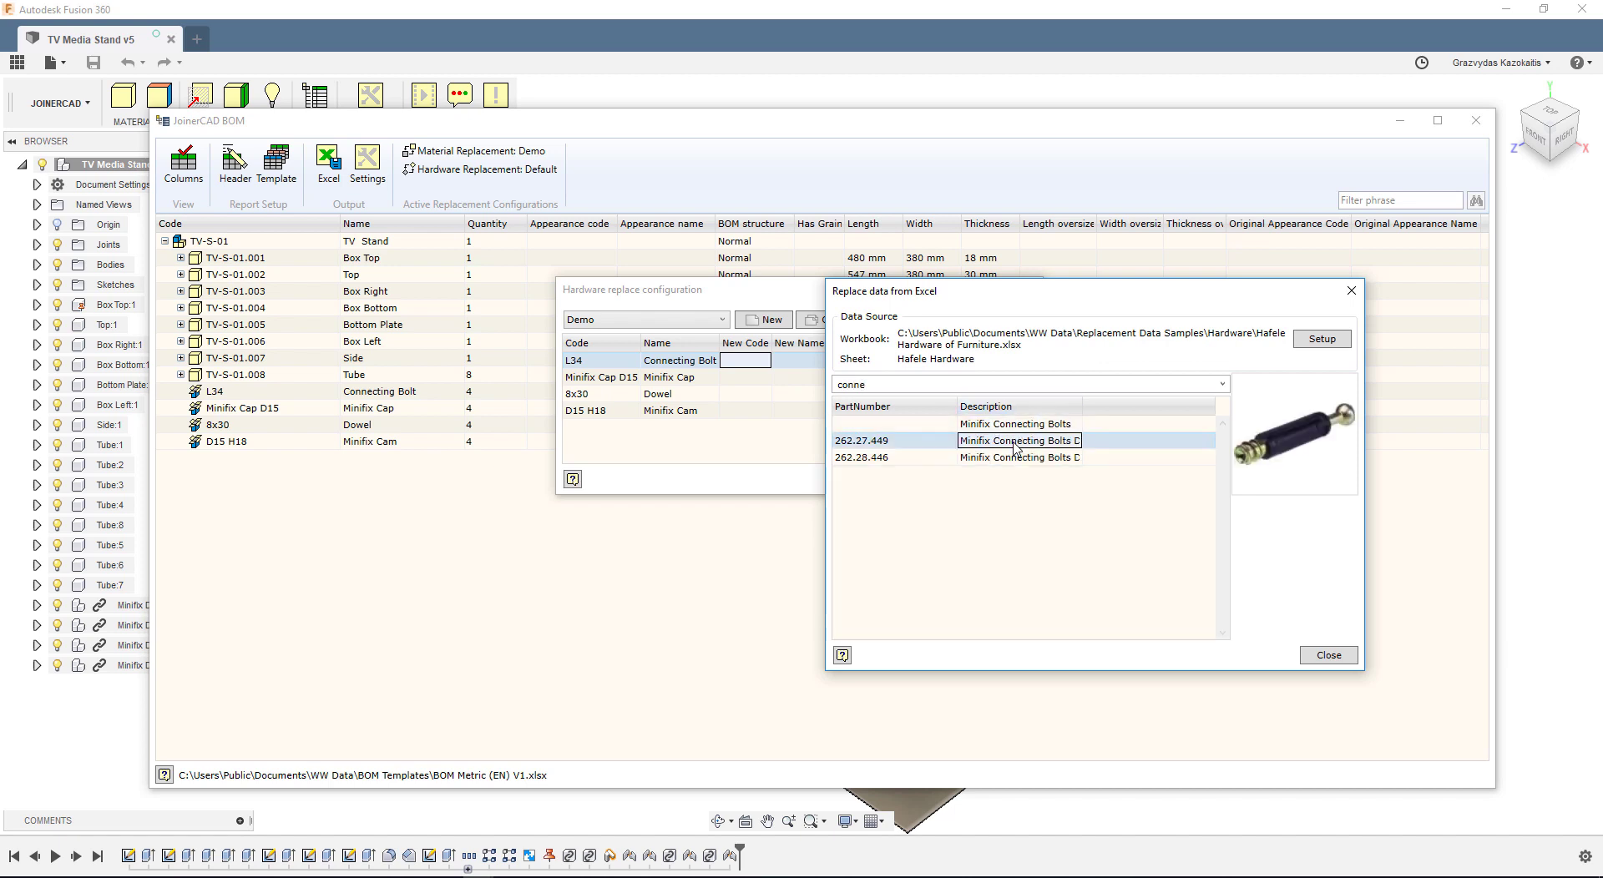
double_click(1015, 446)
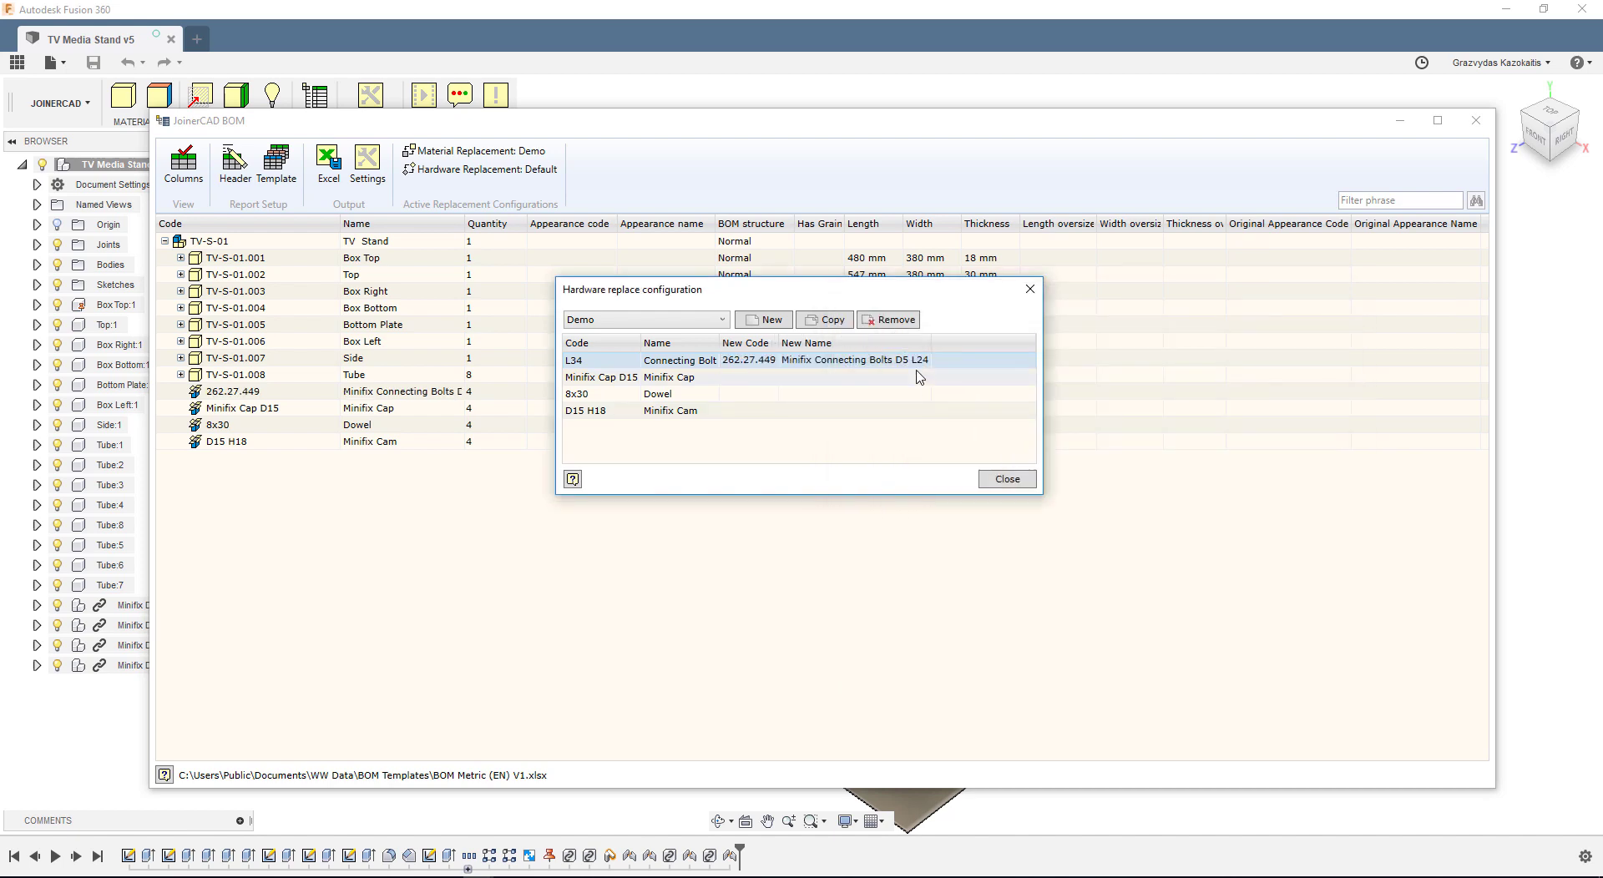
Replace the Minifix Cap with the Hafele almond Cover Cap.
click(769, 377)
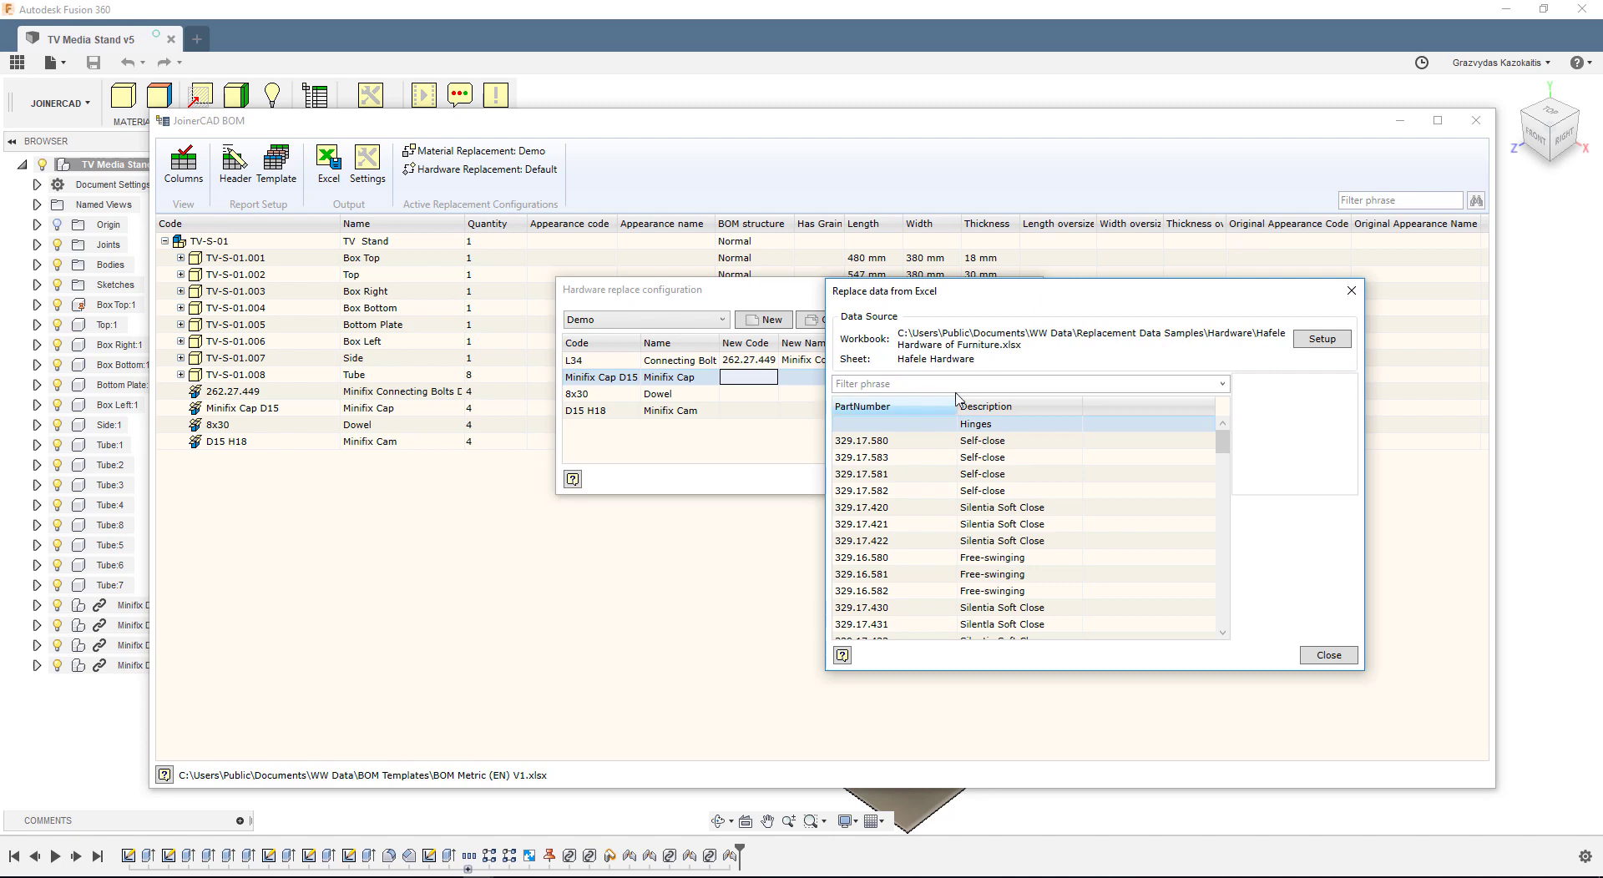
text(cap)
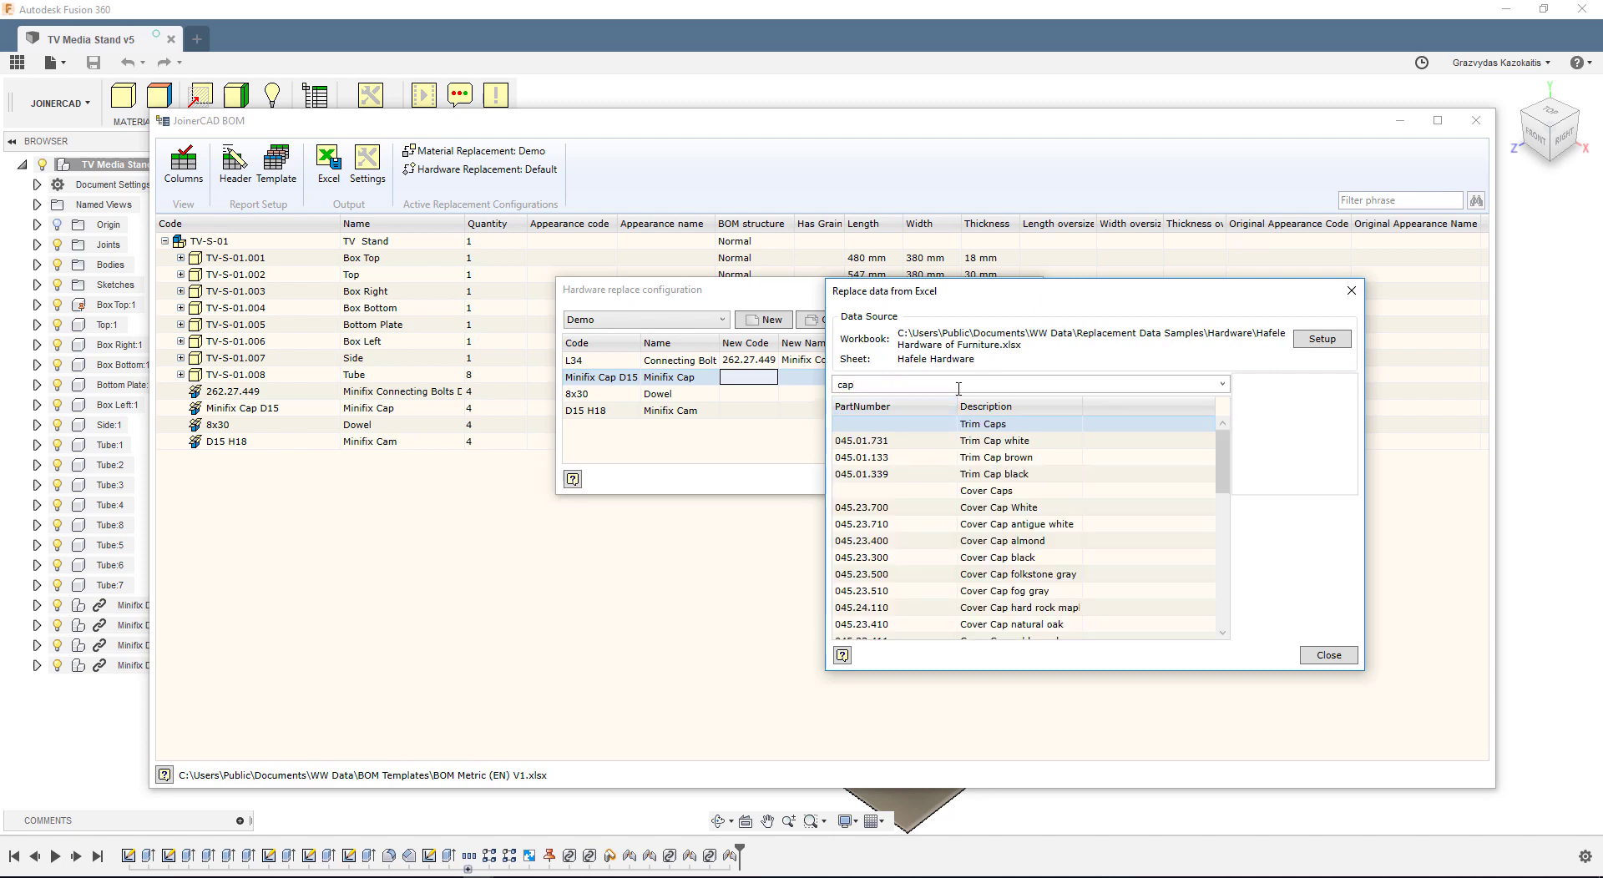
click(1034, 493)
click(1034, 508)
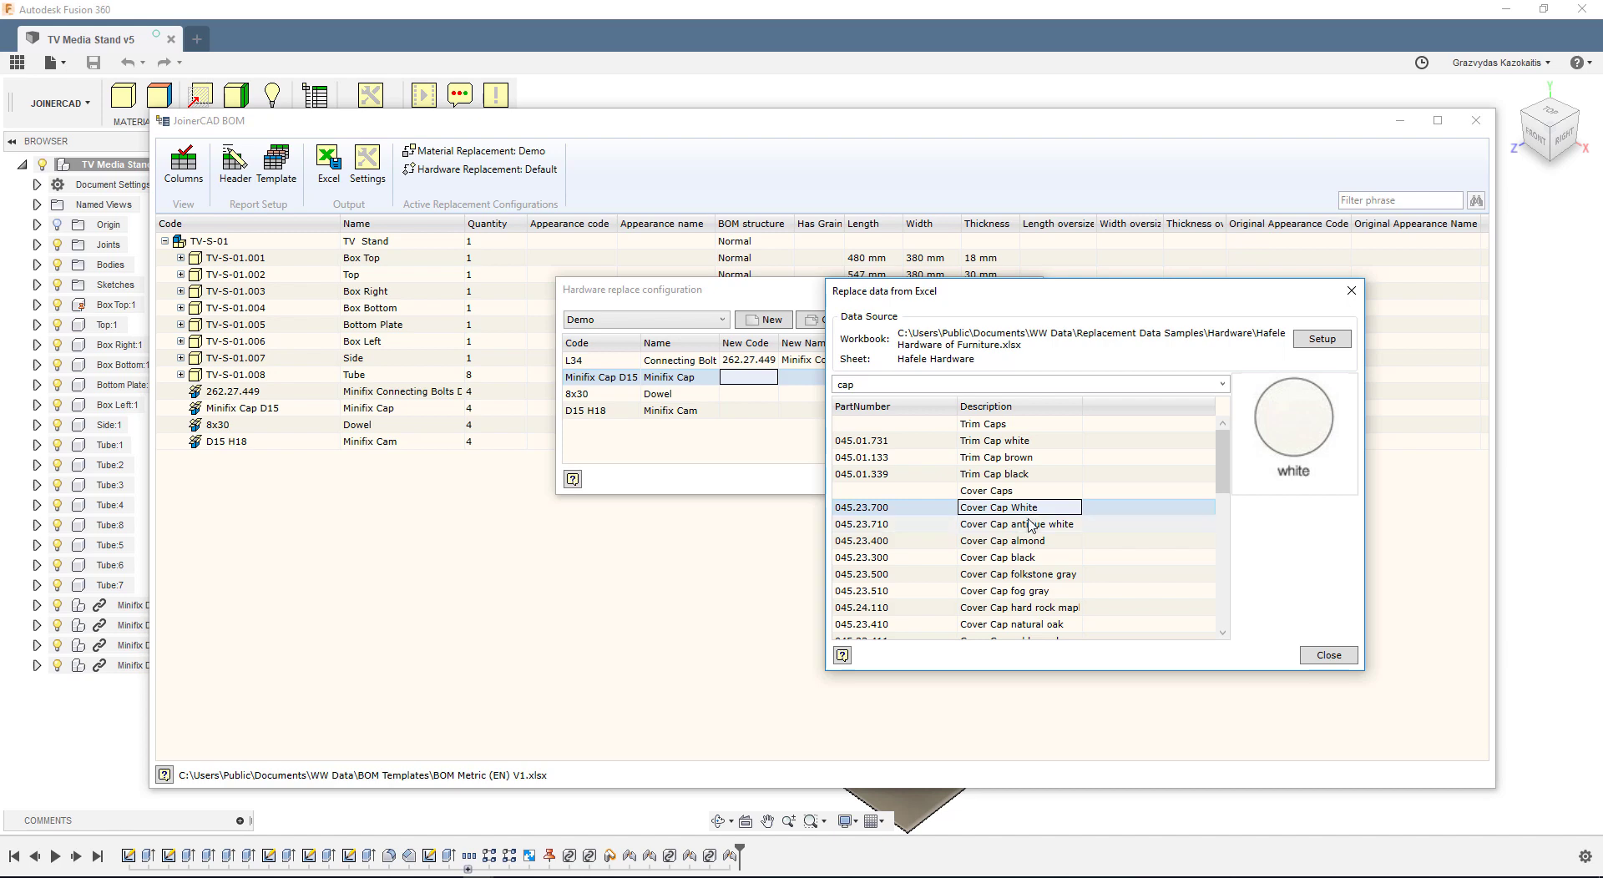
click(1031, 525)
click(1027, 541)
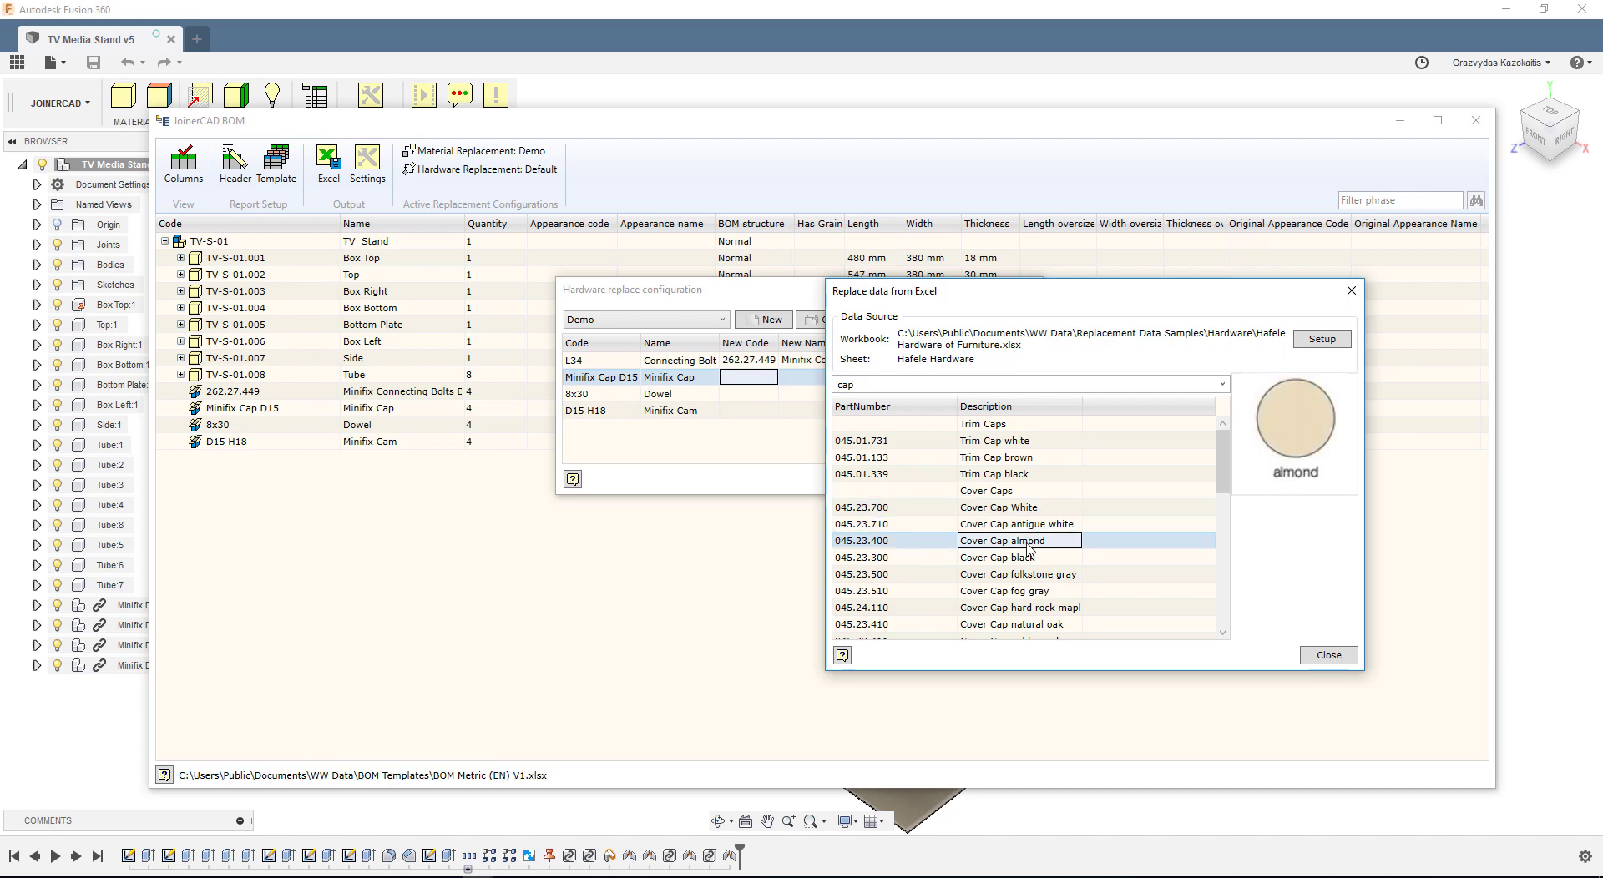
double_click(1028, 547)
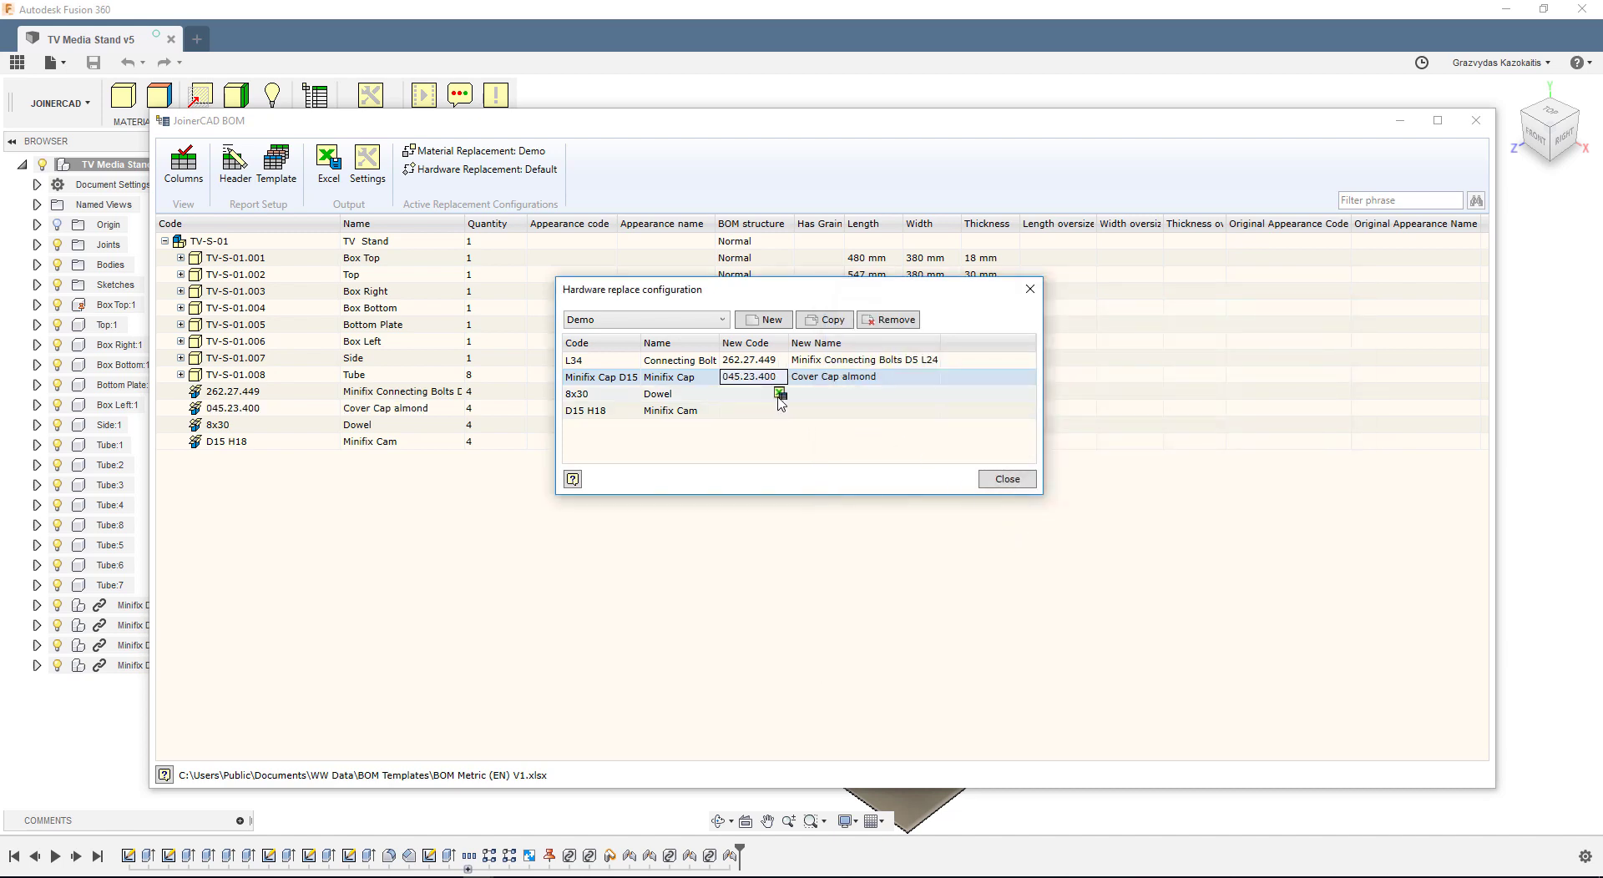
Replace the Dowel with Hafele Dowel 8x30 (267.83.230).
click(779, 393)
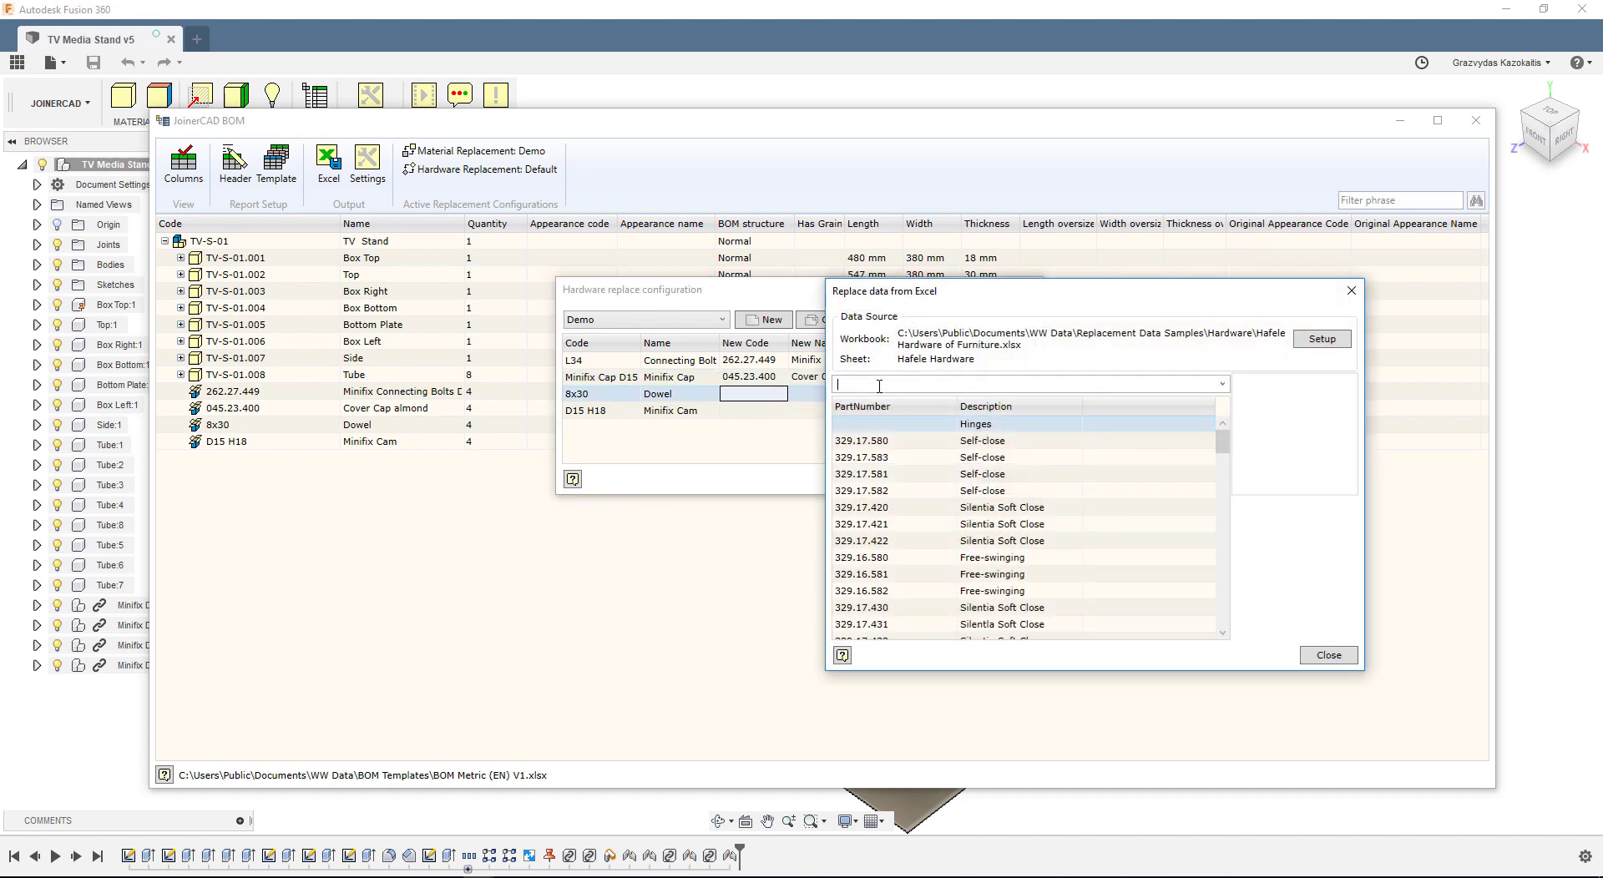
text(Dowel)
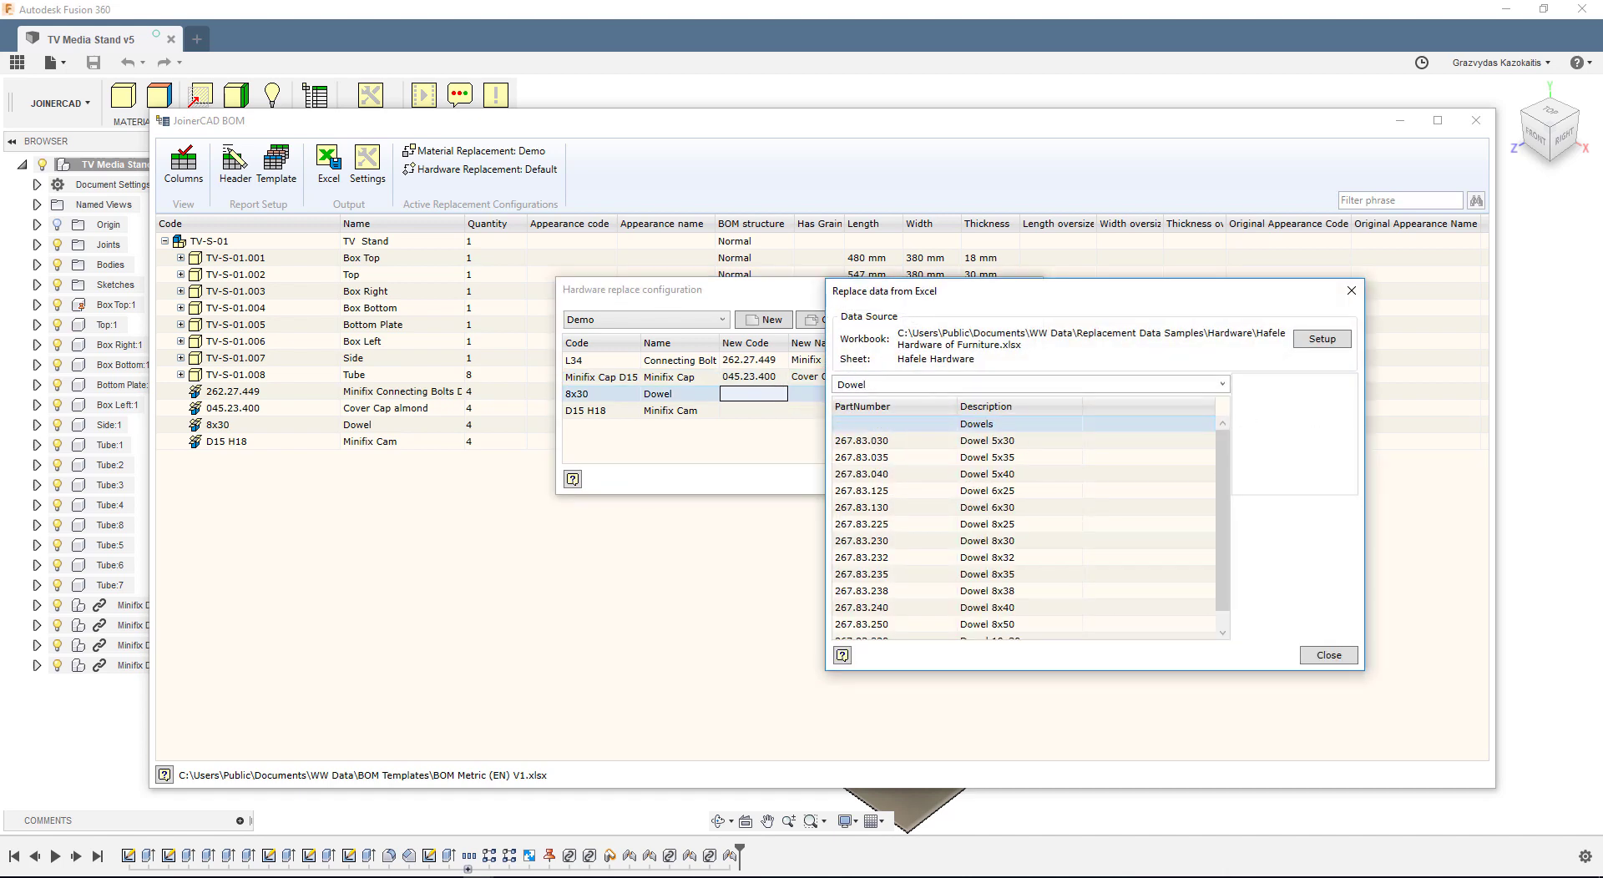
click(970, 542)
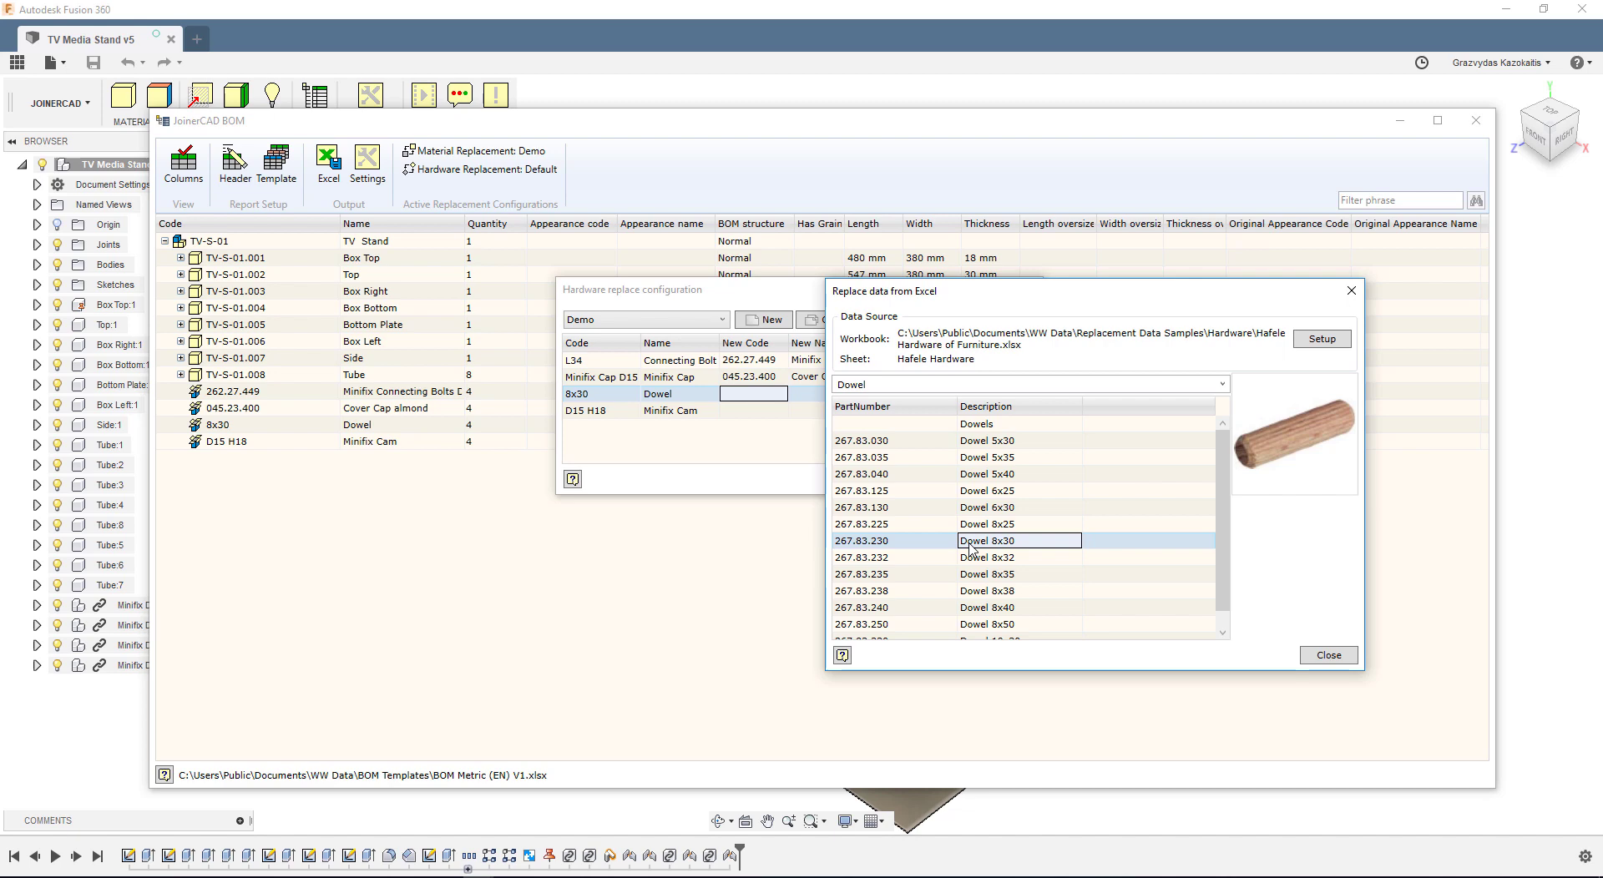
double_click(970, 547)
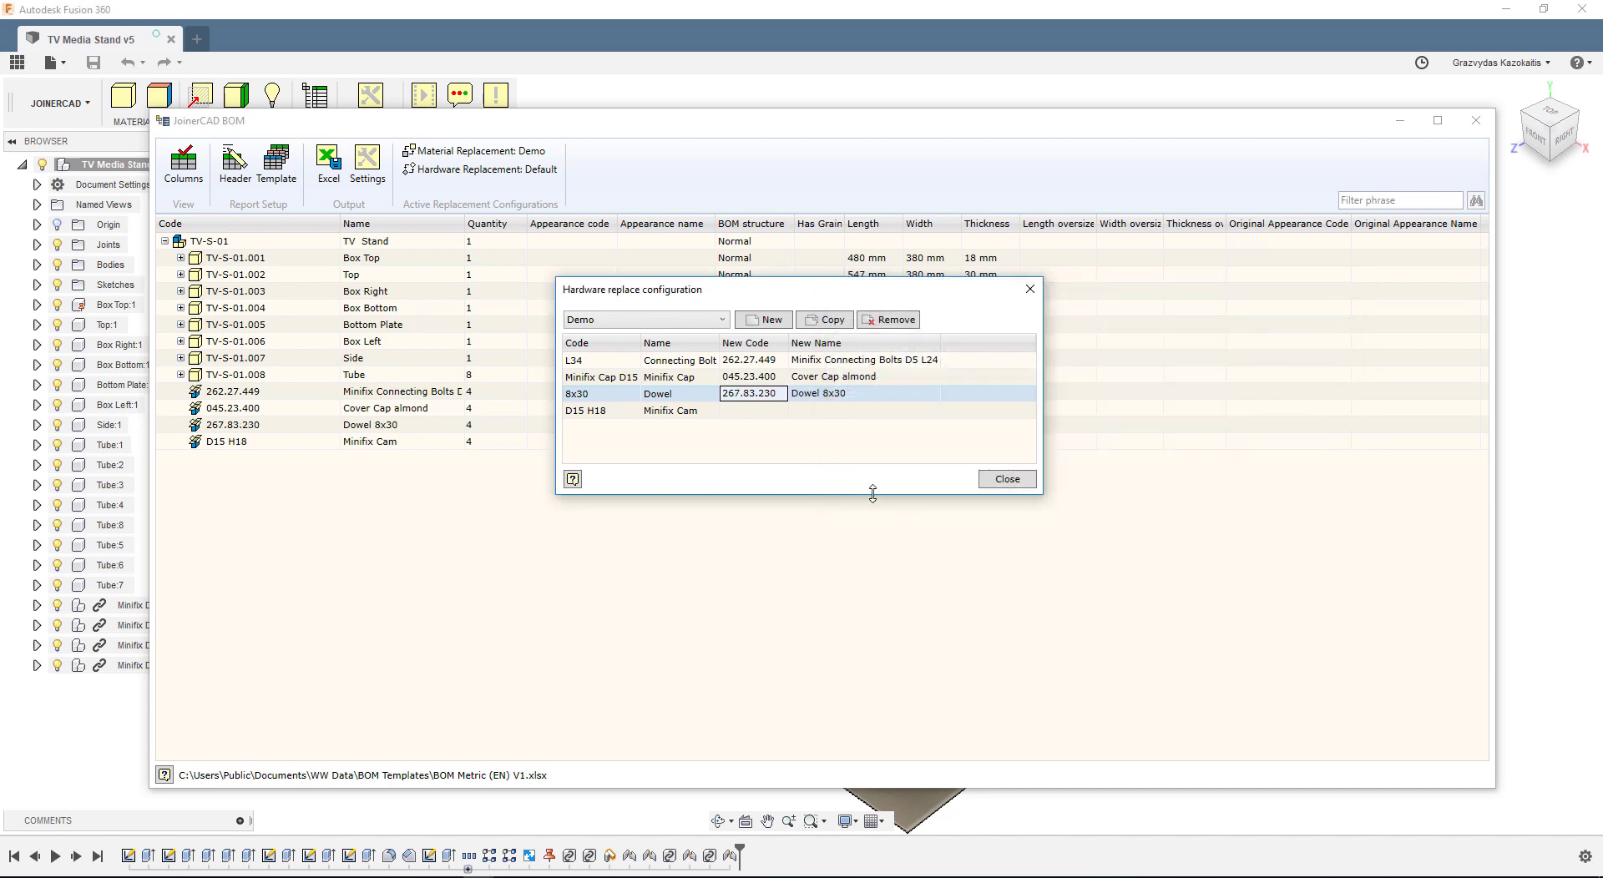
Replace the Minifix Cam with Type 3 cam 262.26.093 and apply the replacements.
click(775, 412)
click(779, 411)
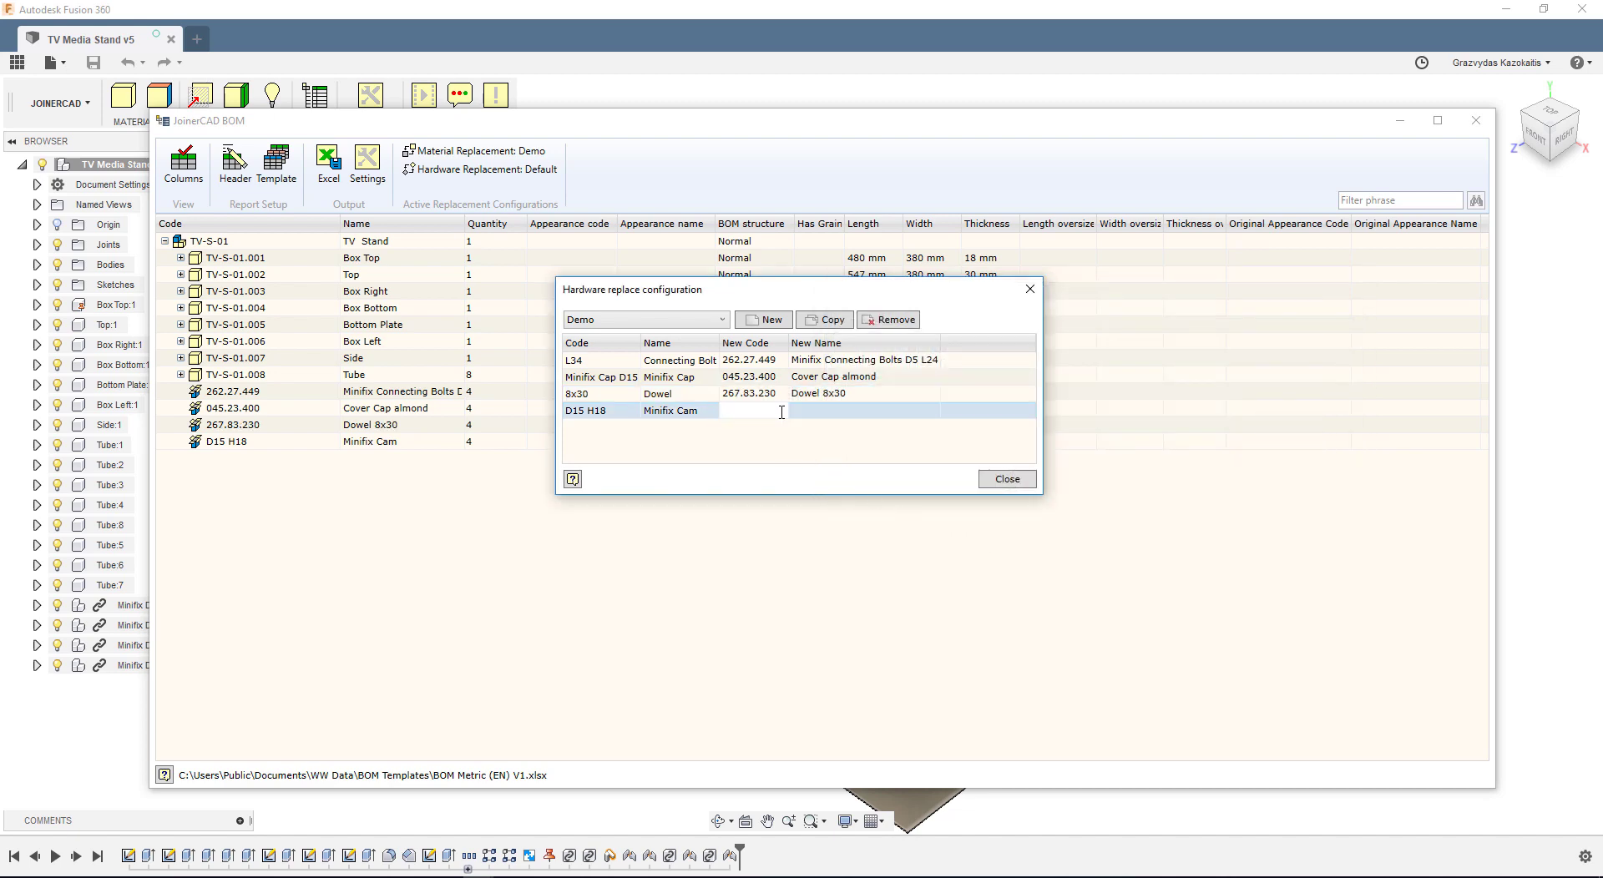
click(825, 415)
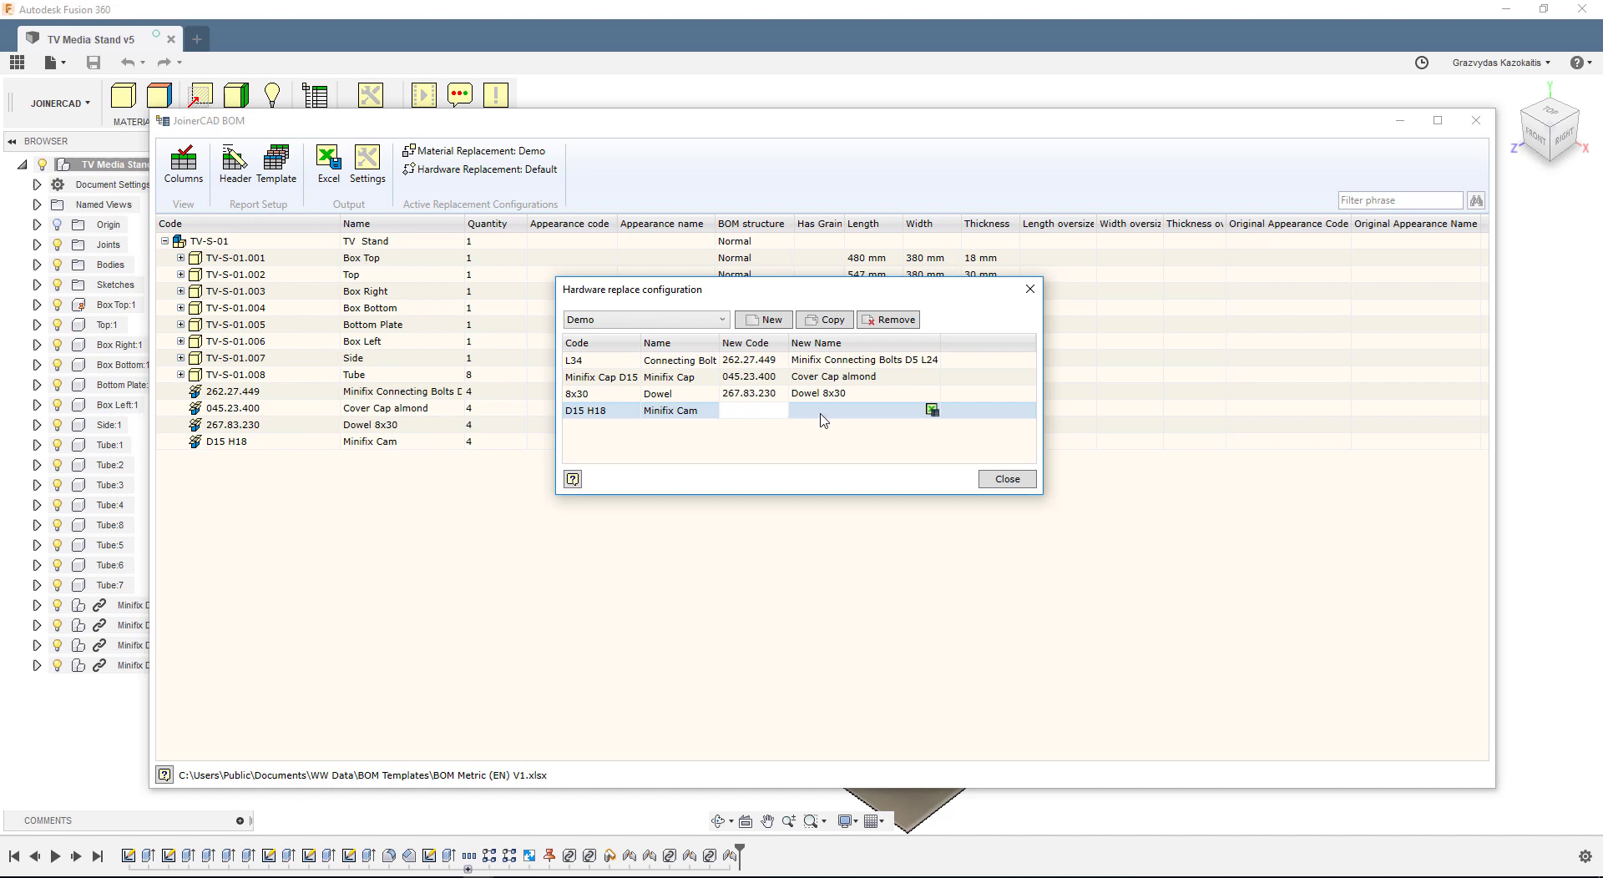
click(930, 414)
click(776, 412)
click(781, 412)
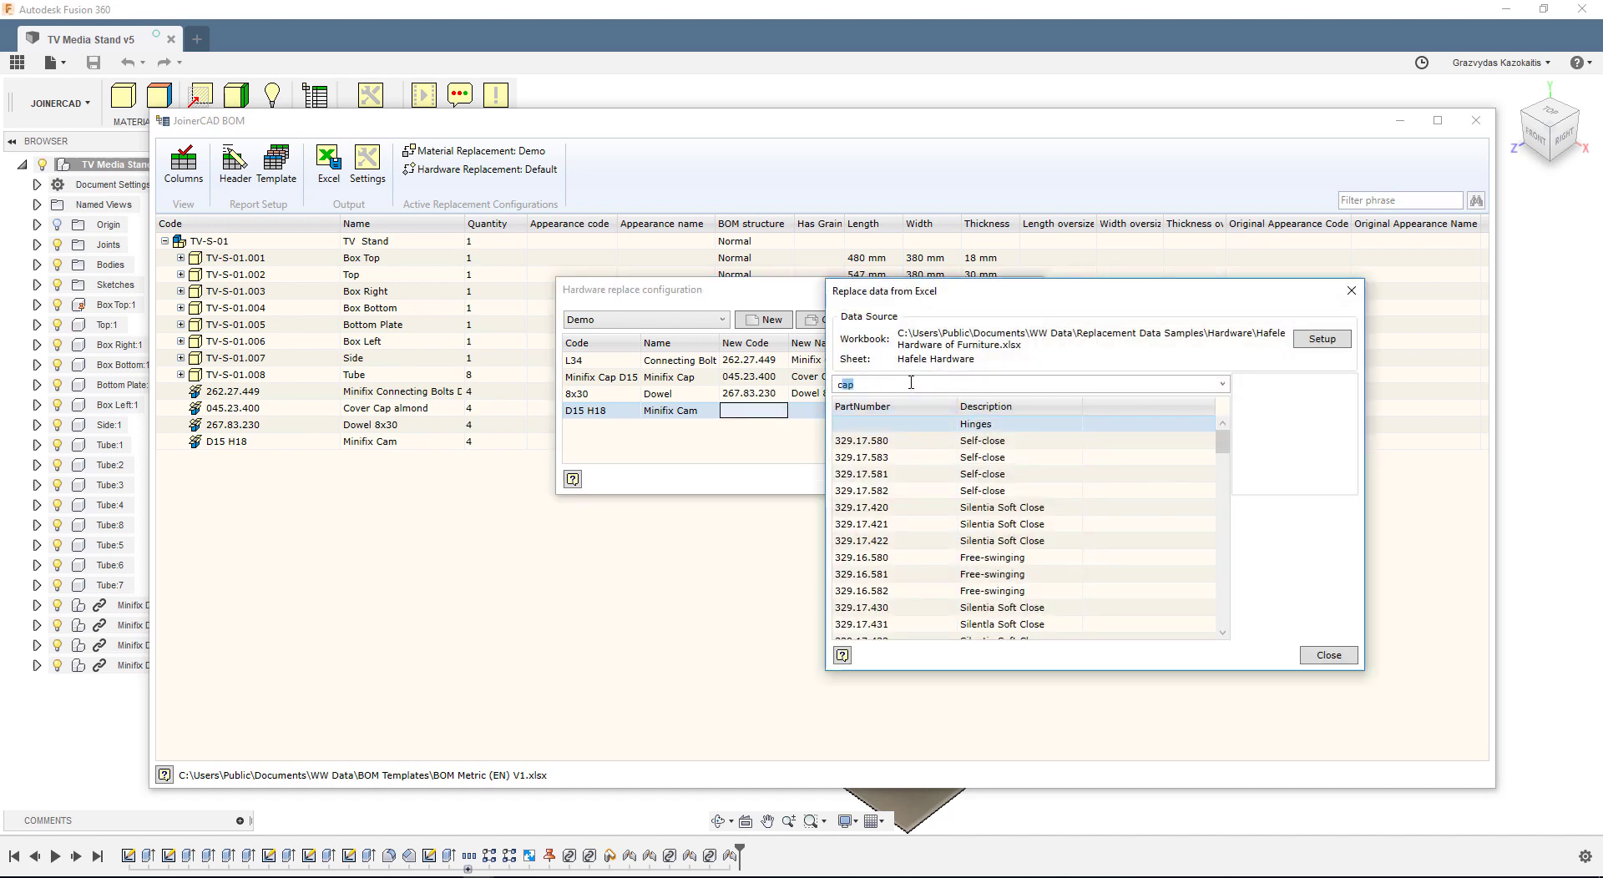
text(cam)
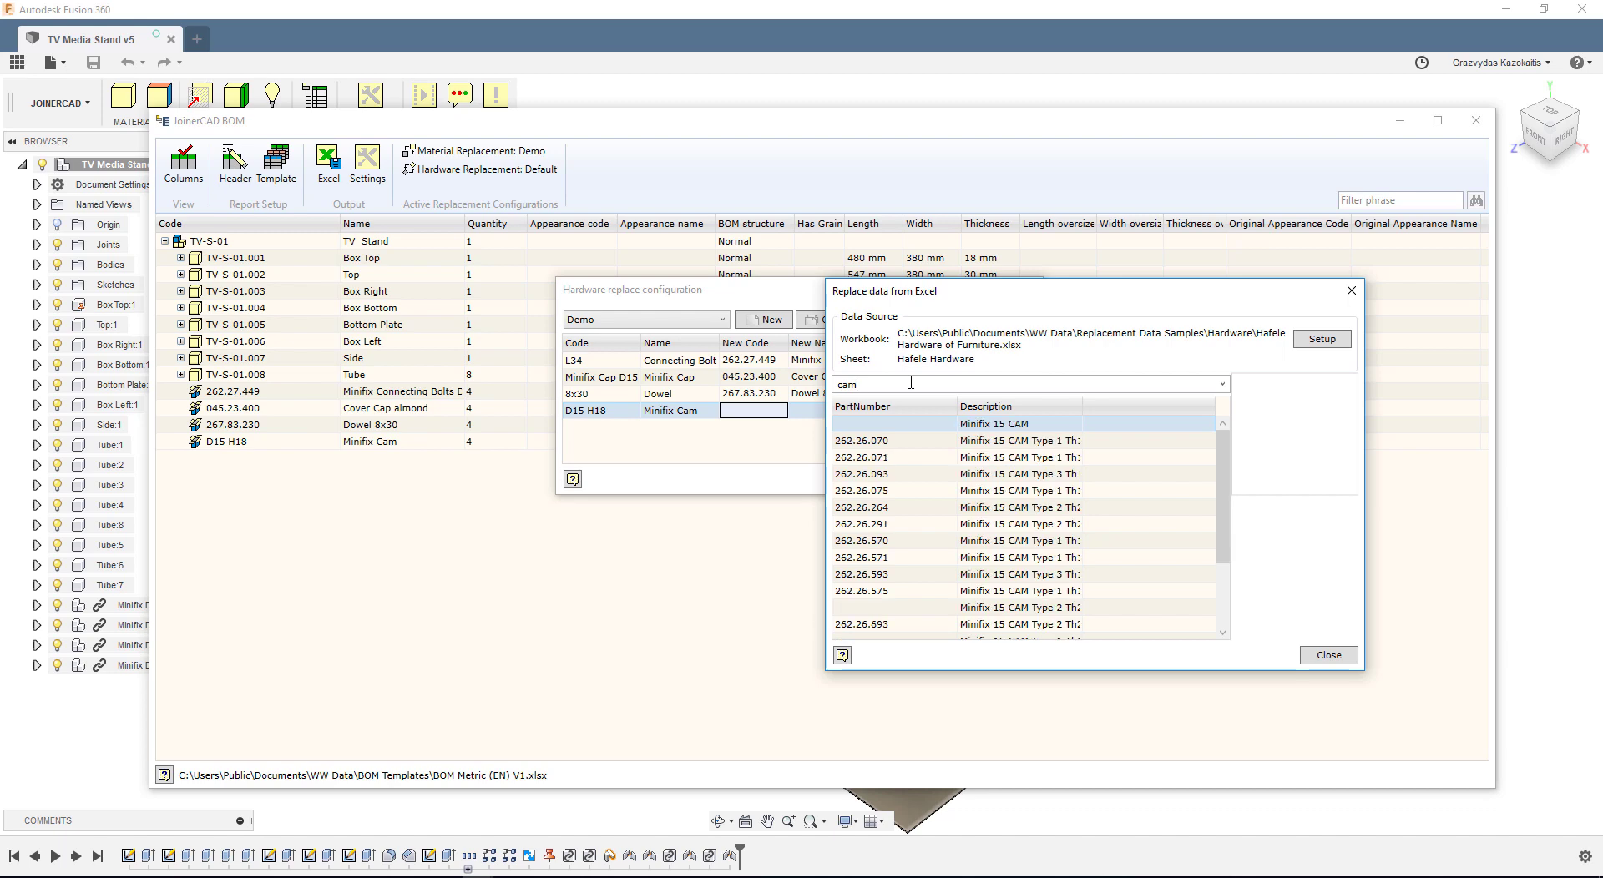
click(960, 440)
click(1003, 457)
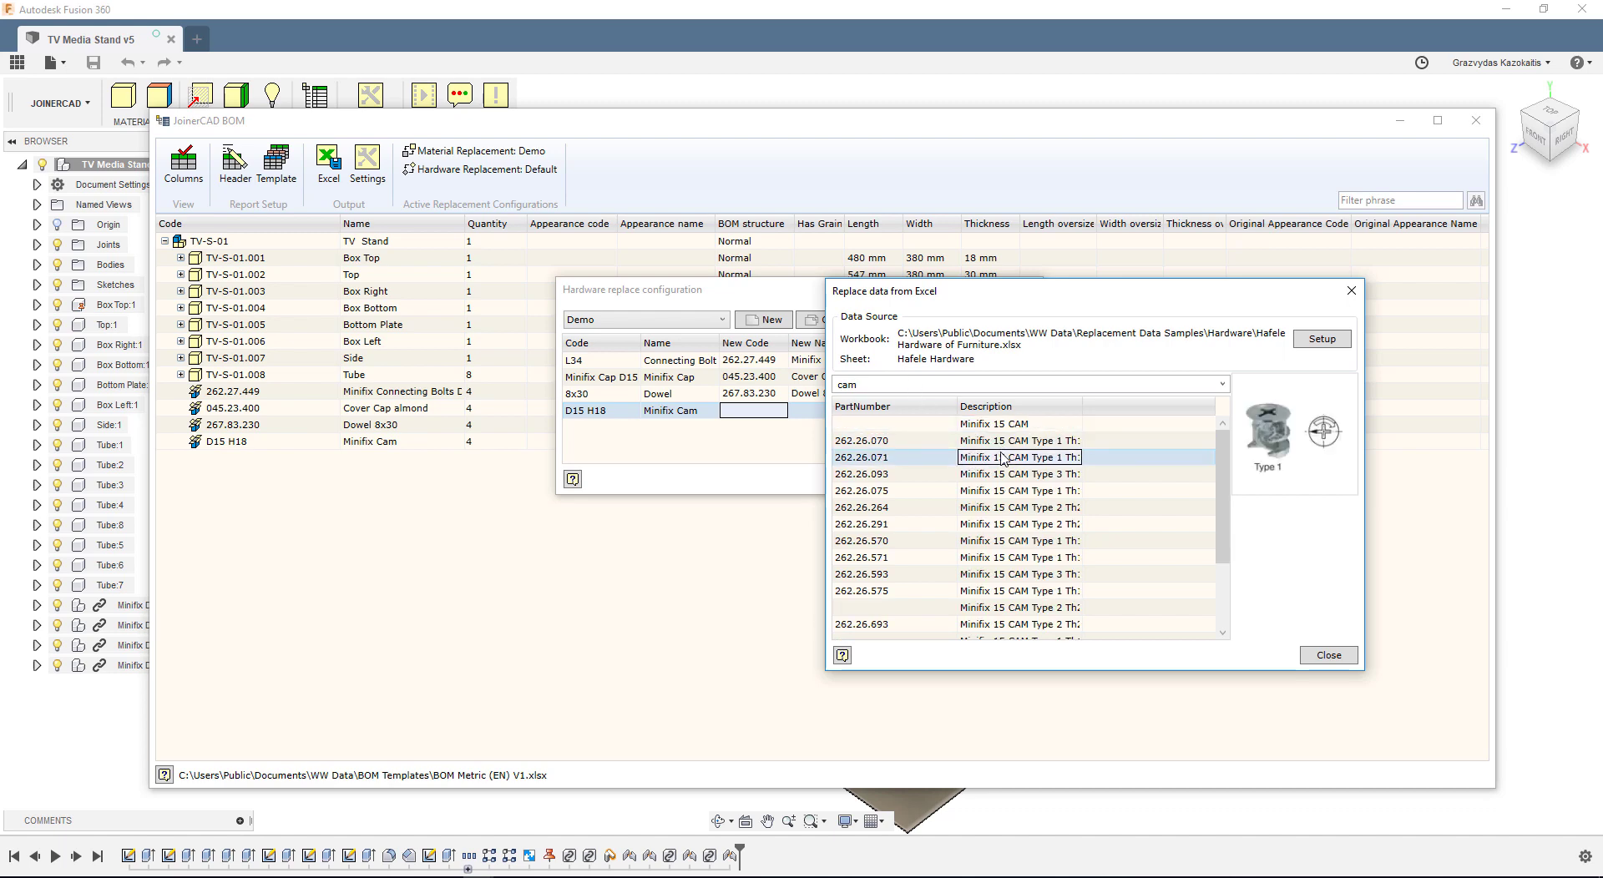
click(1010, 475)
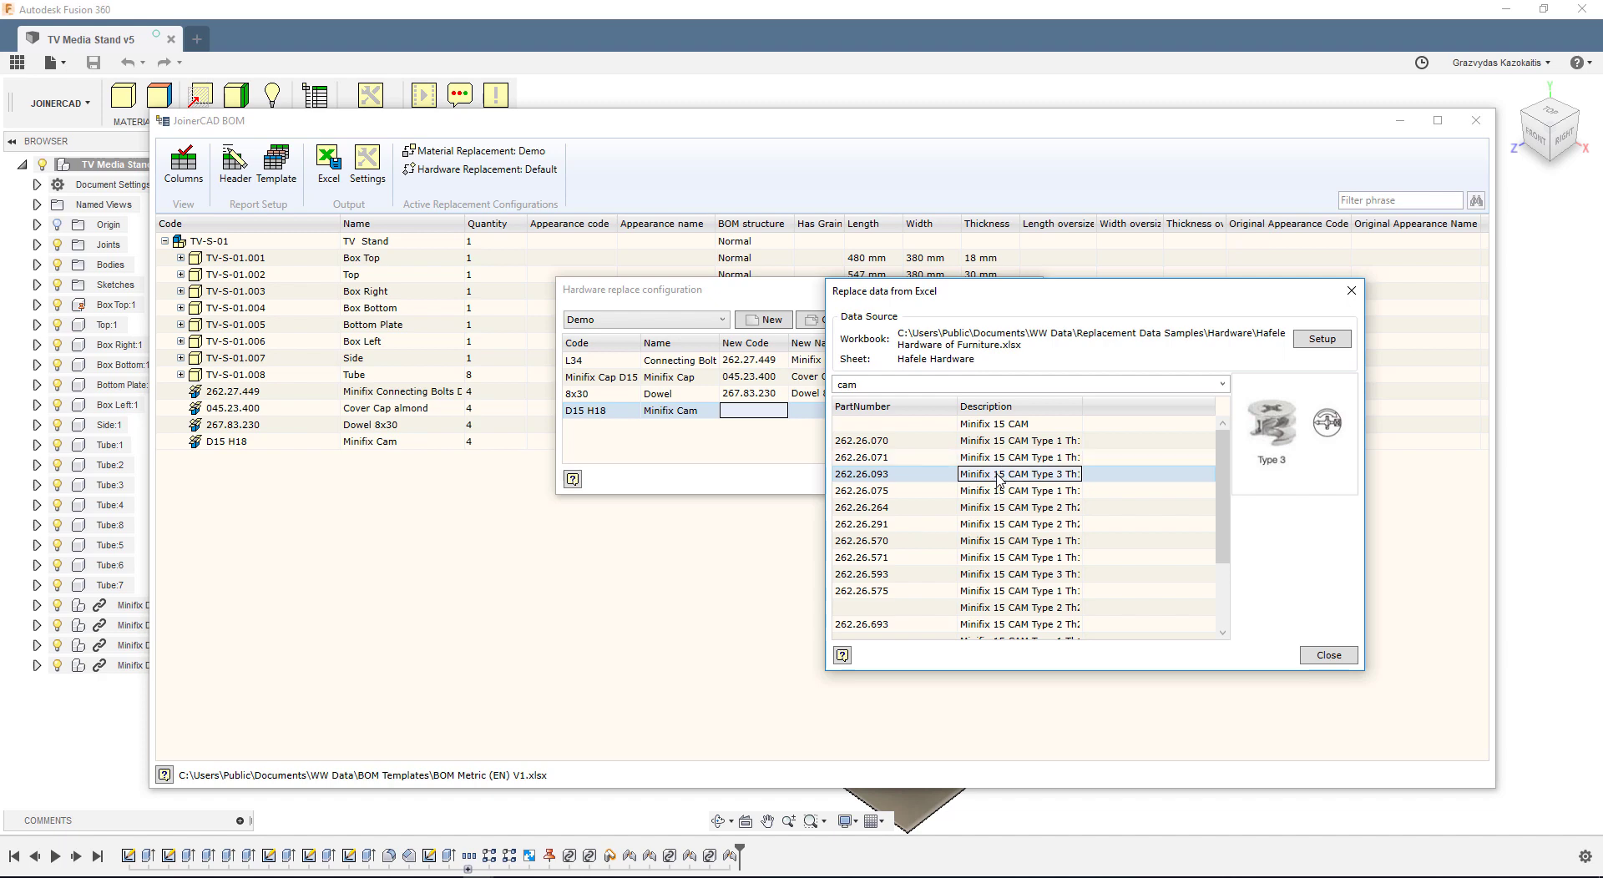
double_click(999, 474)
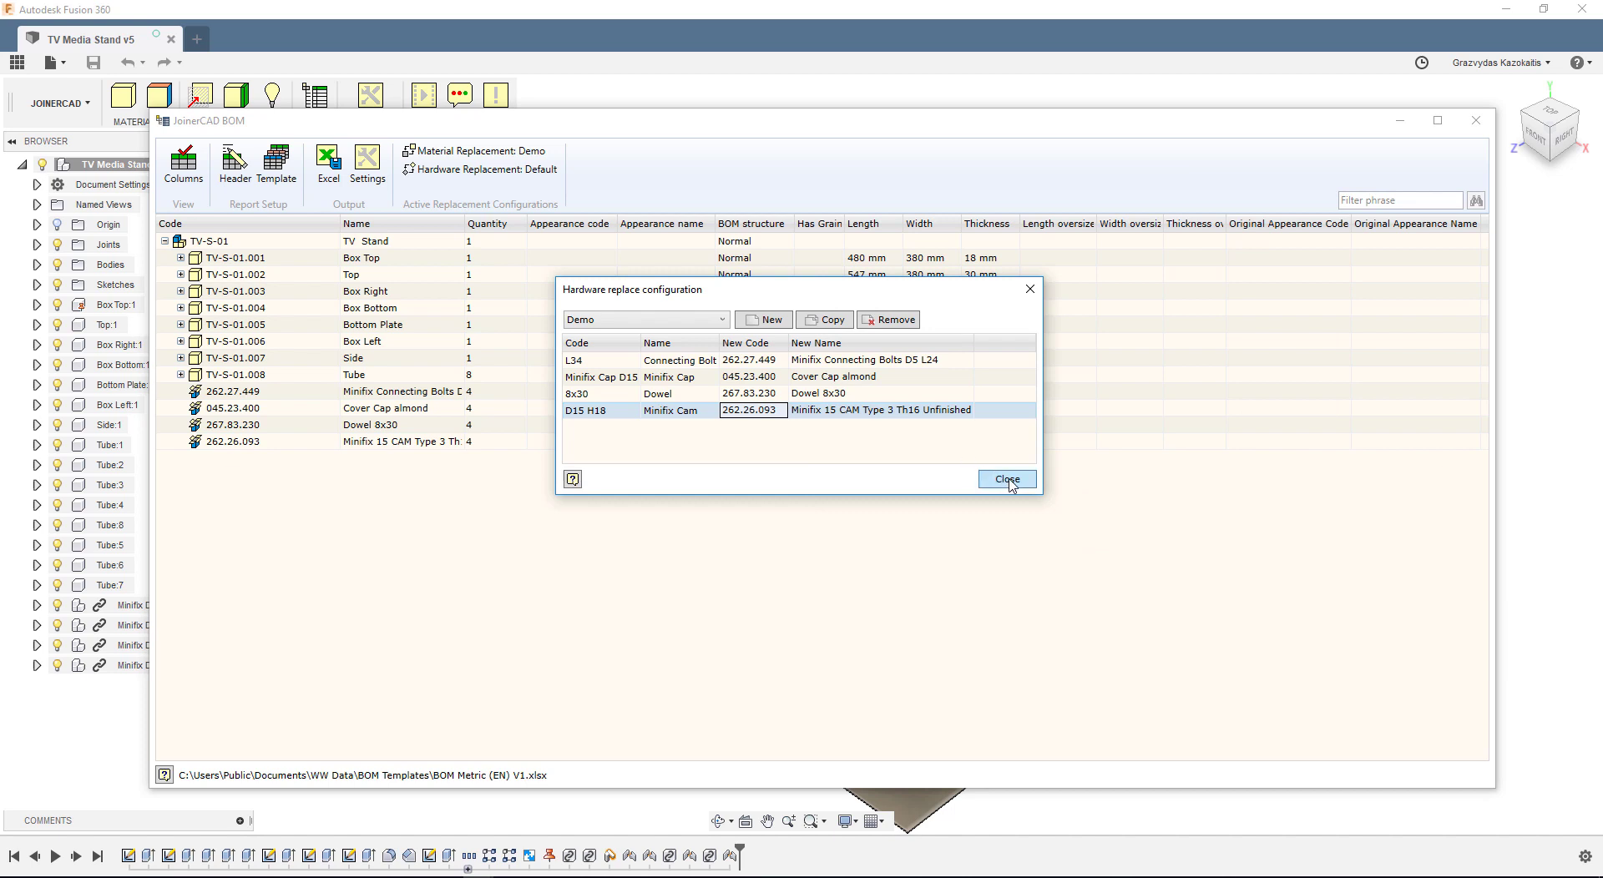
click(1006, 479)
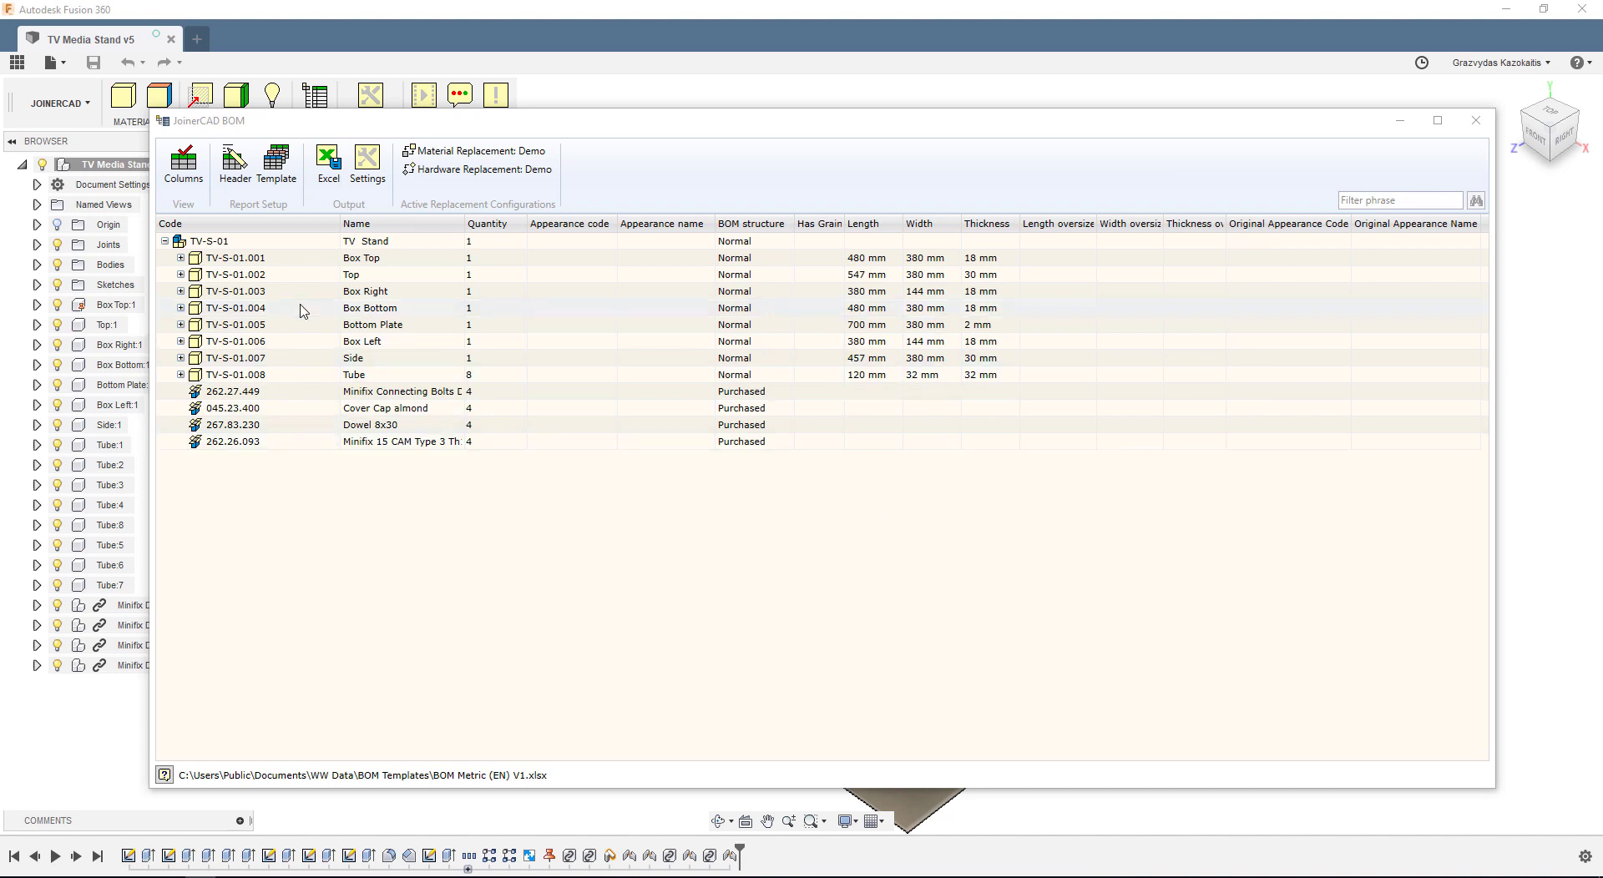
Expand Box Top (TV-S-01.001) and its first two workpieces to show LMDF and PVC edge band.
click(180, 258)
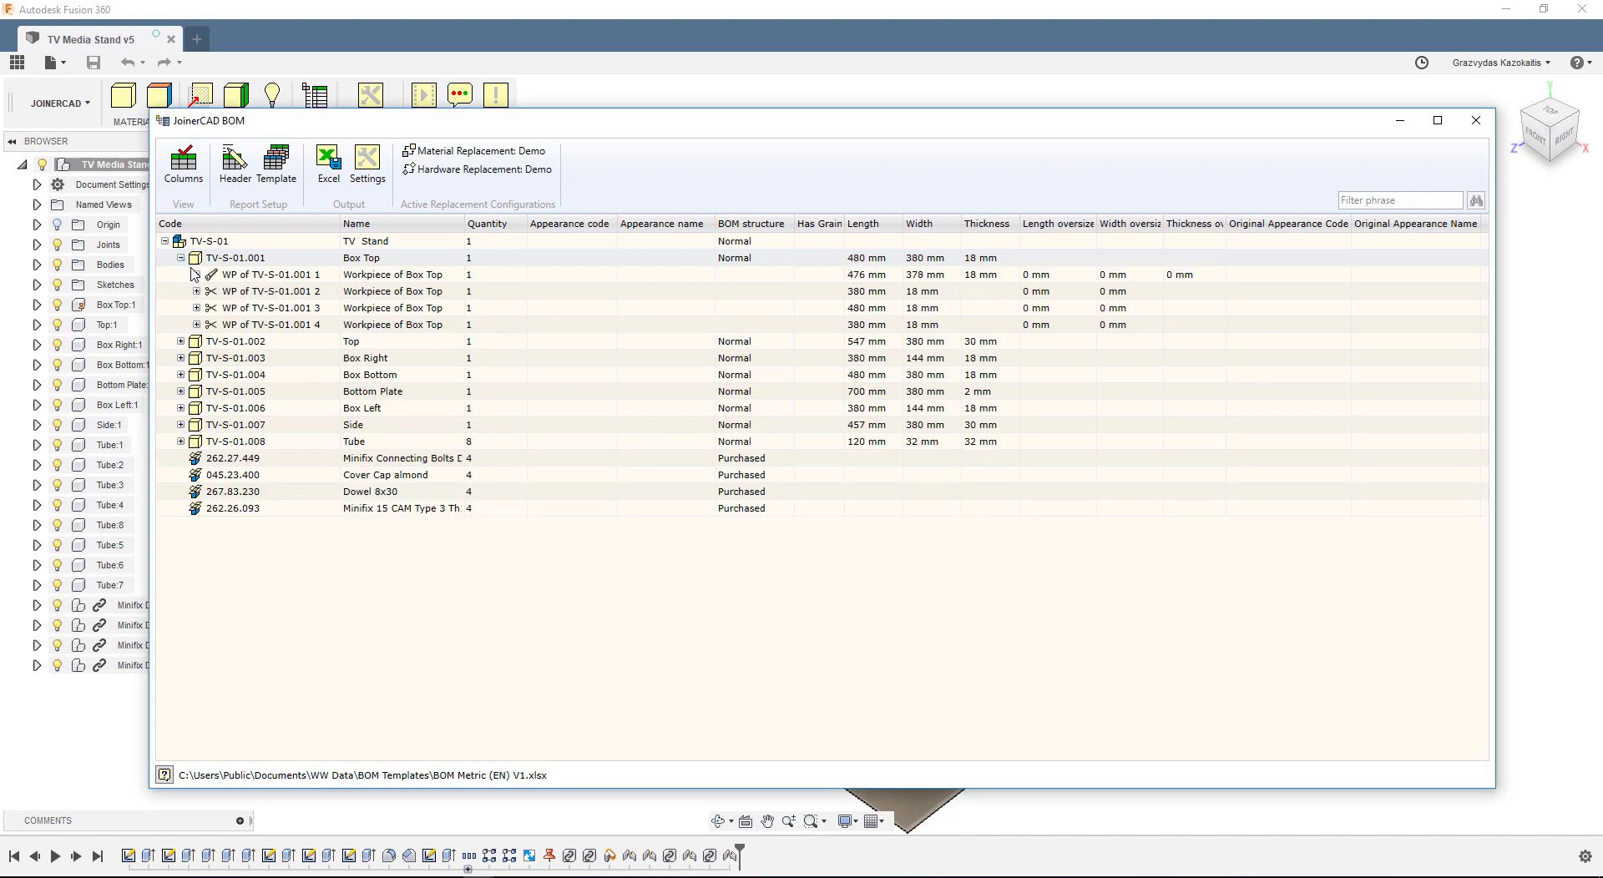
click(197, 275)
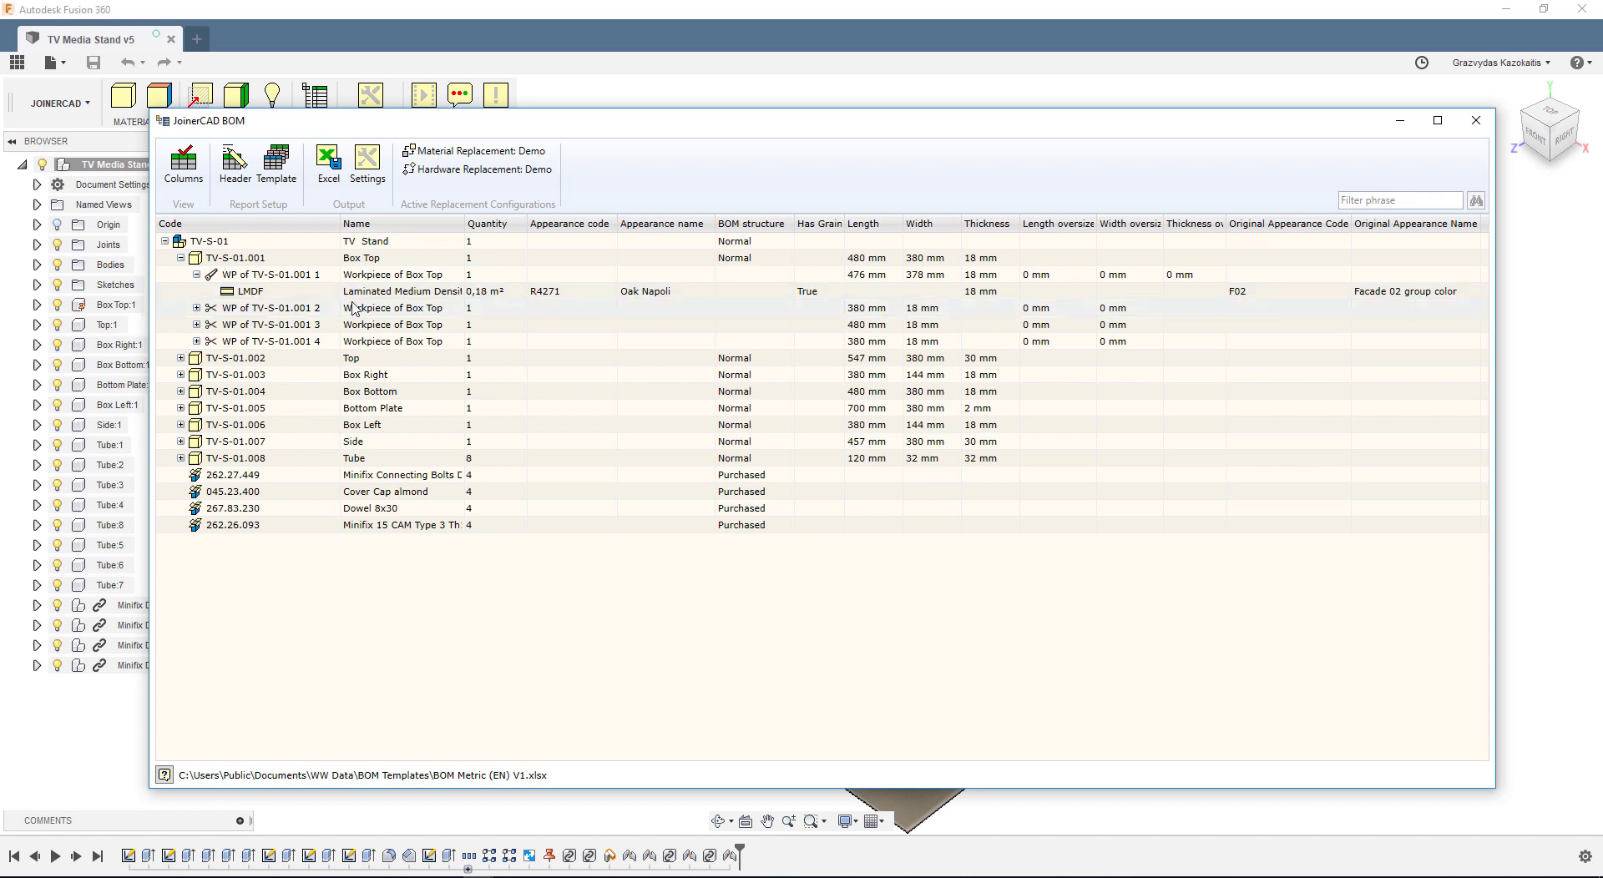
click(199, 308)
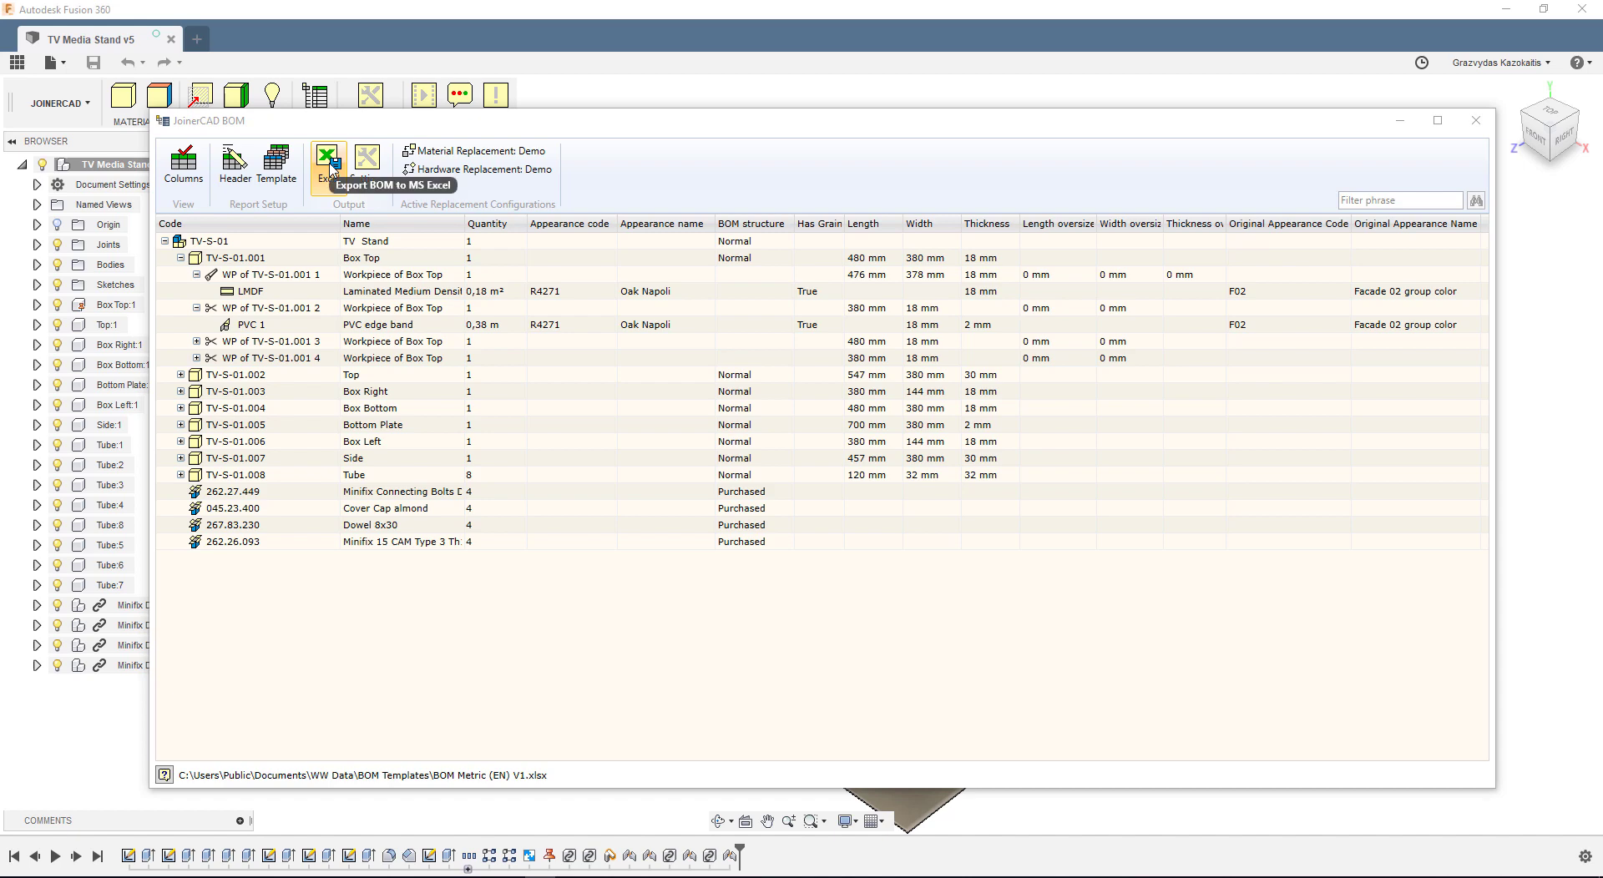
Save the BOM export as TV-S-01.xlsx in Desktop > TV Stand and open the workbook.
click(328, 163)
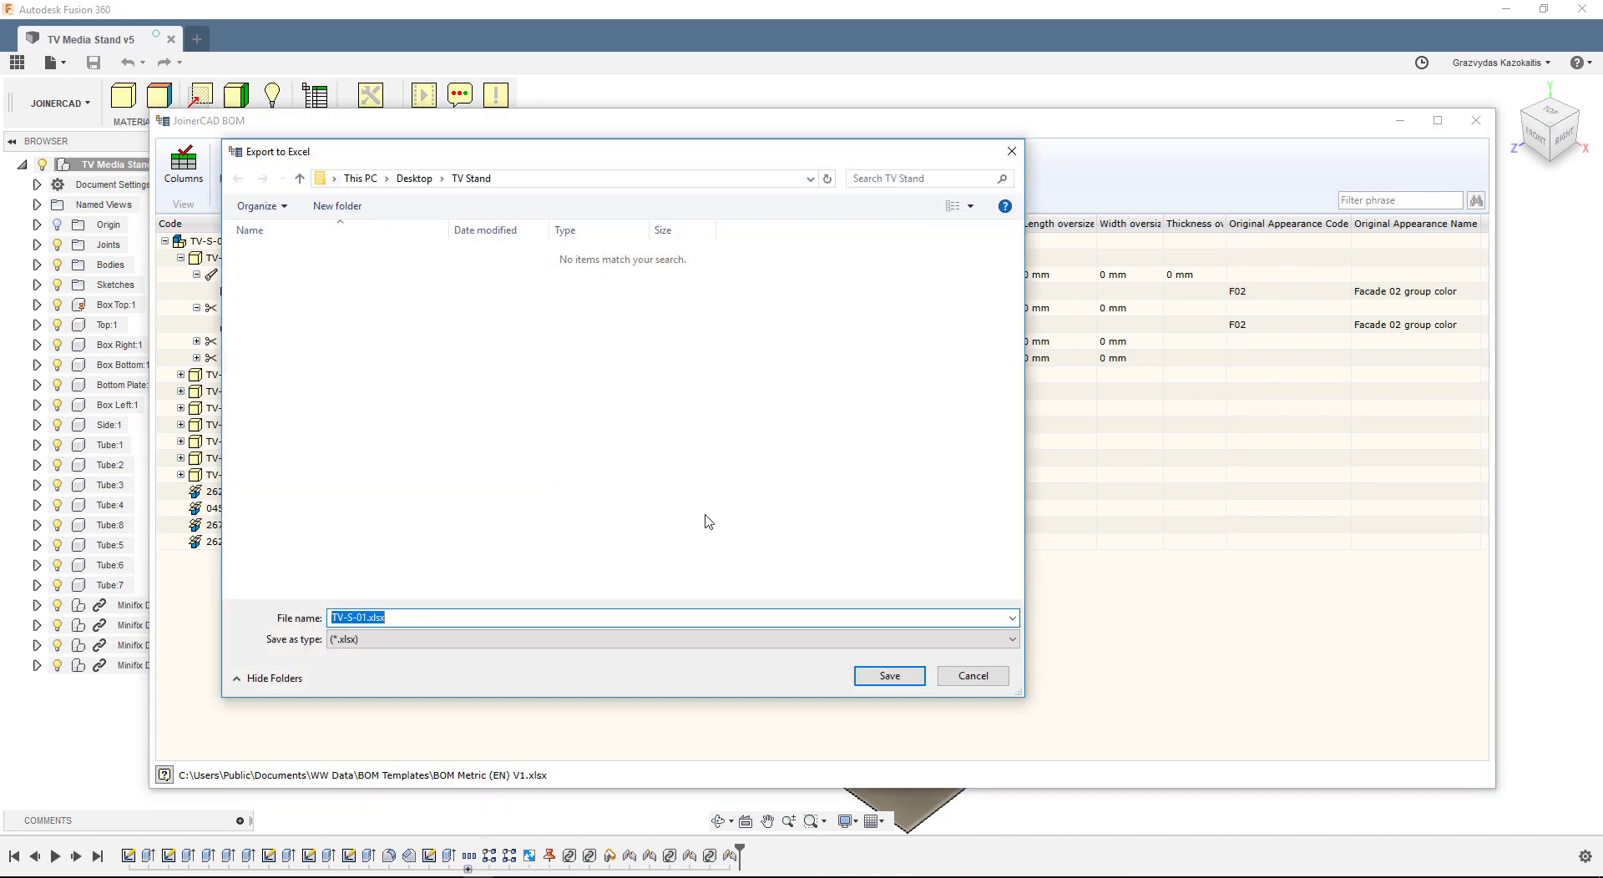
click(892, 682)
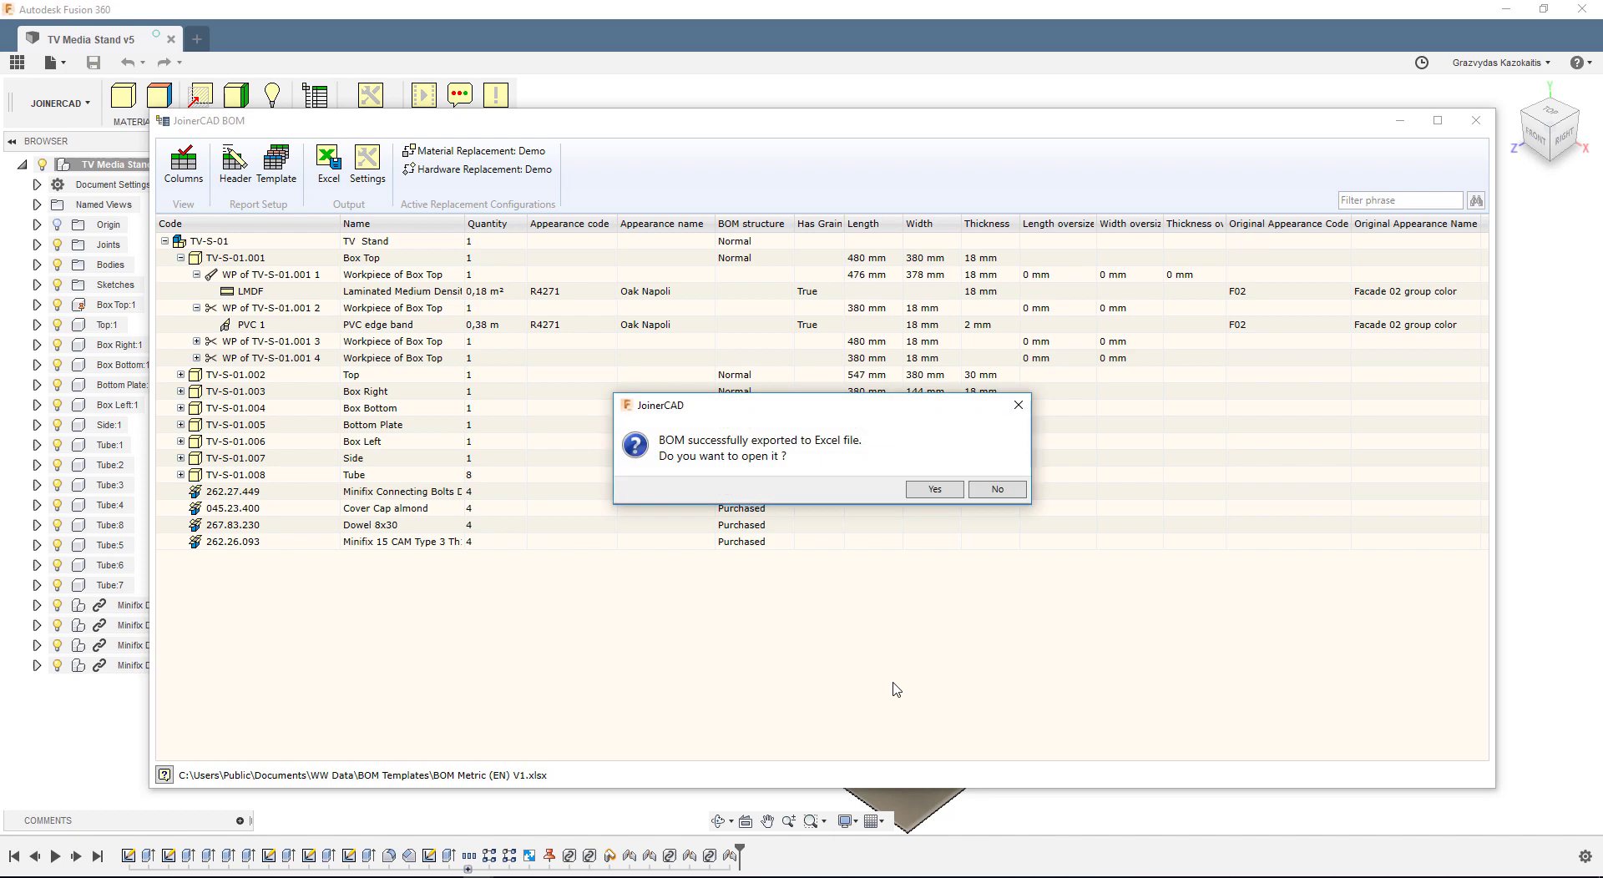
click(934, 493)
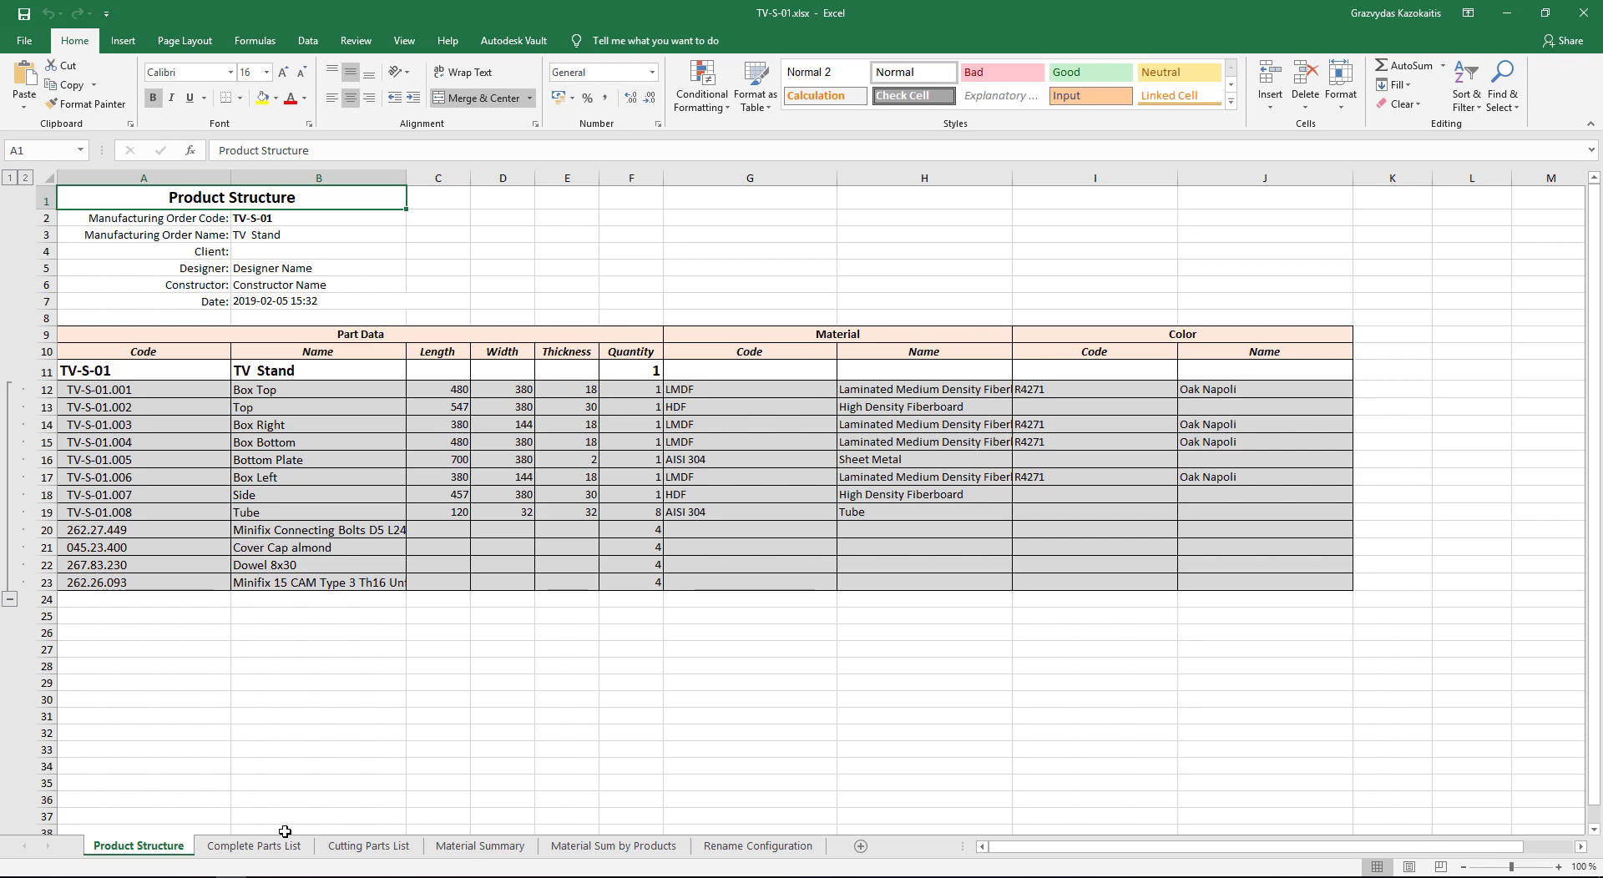
Review the Complete Parts List, Cutting Parts List and Material Summary sheets.
click(265, 845)
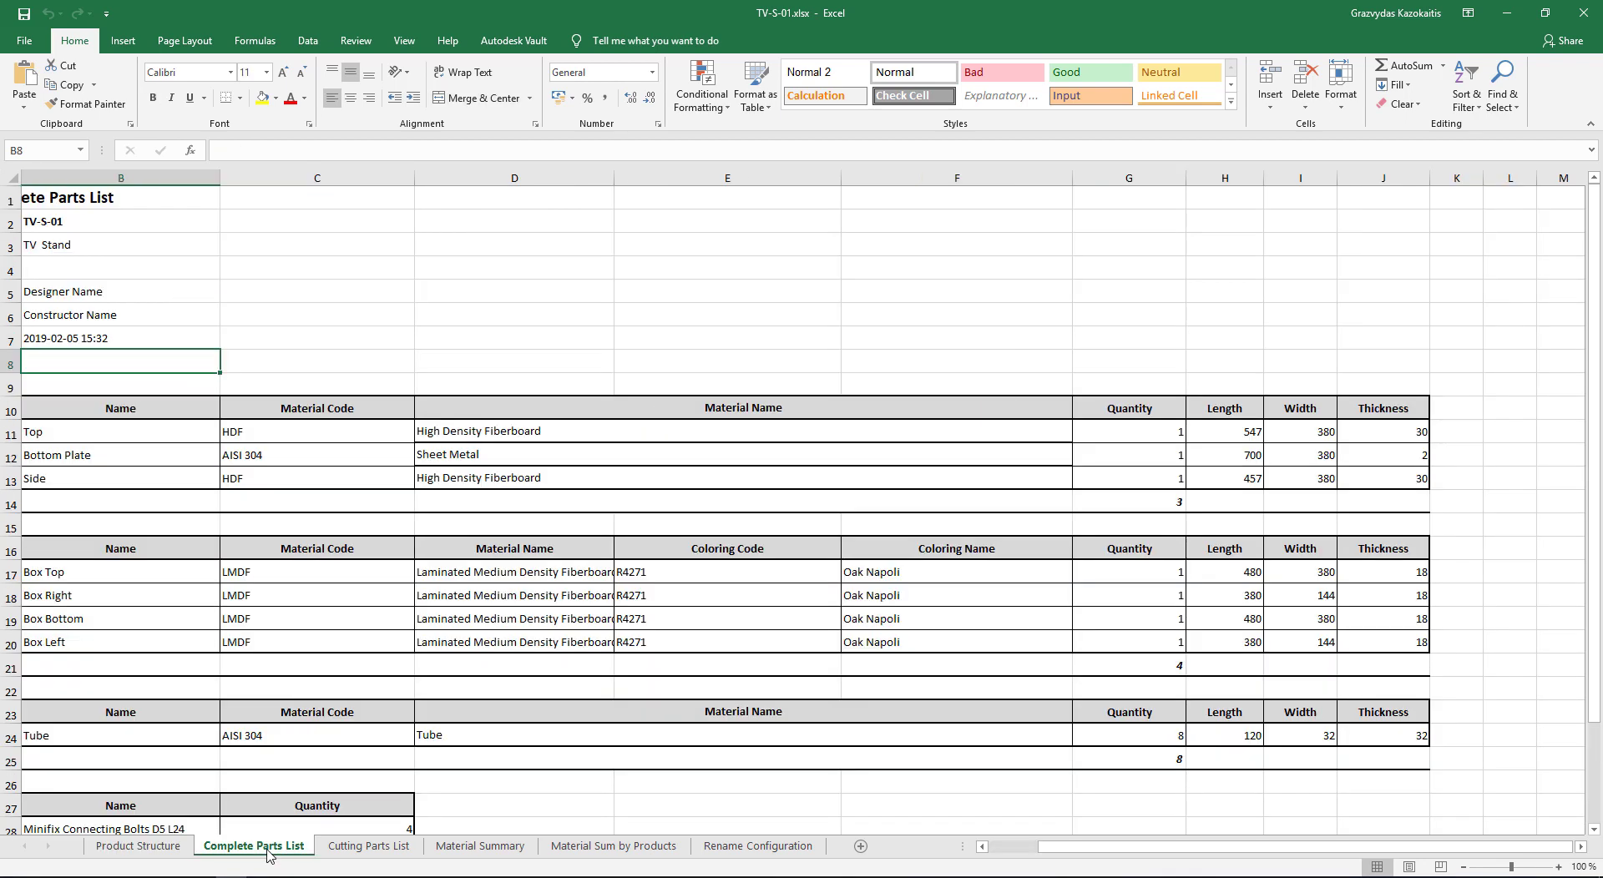
scroll(698, 433, down, 2)
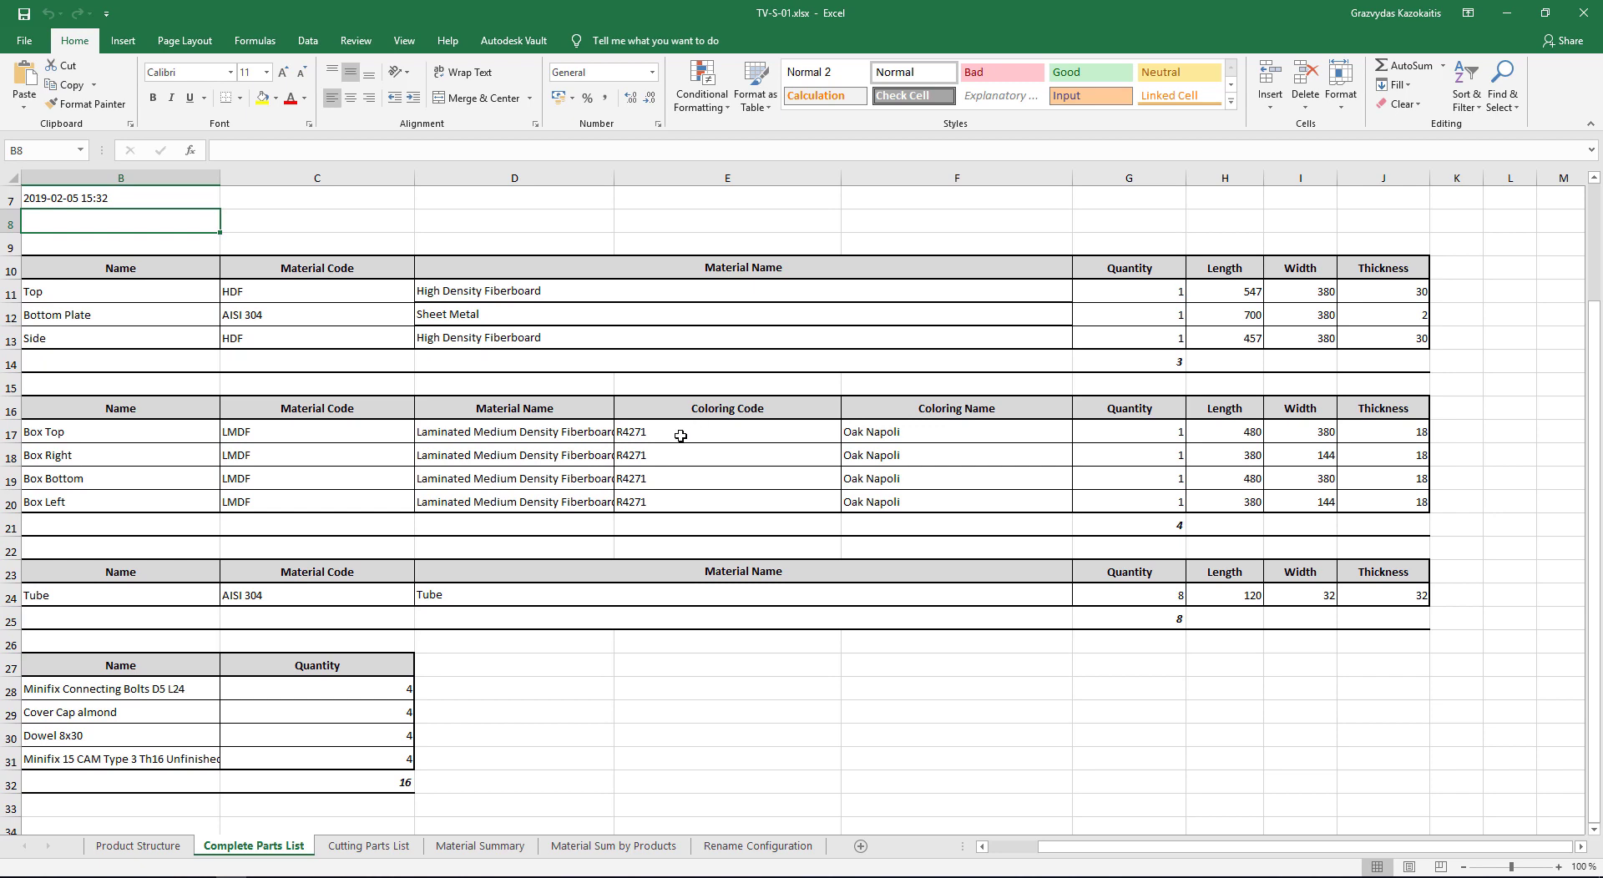
click(399, 850)
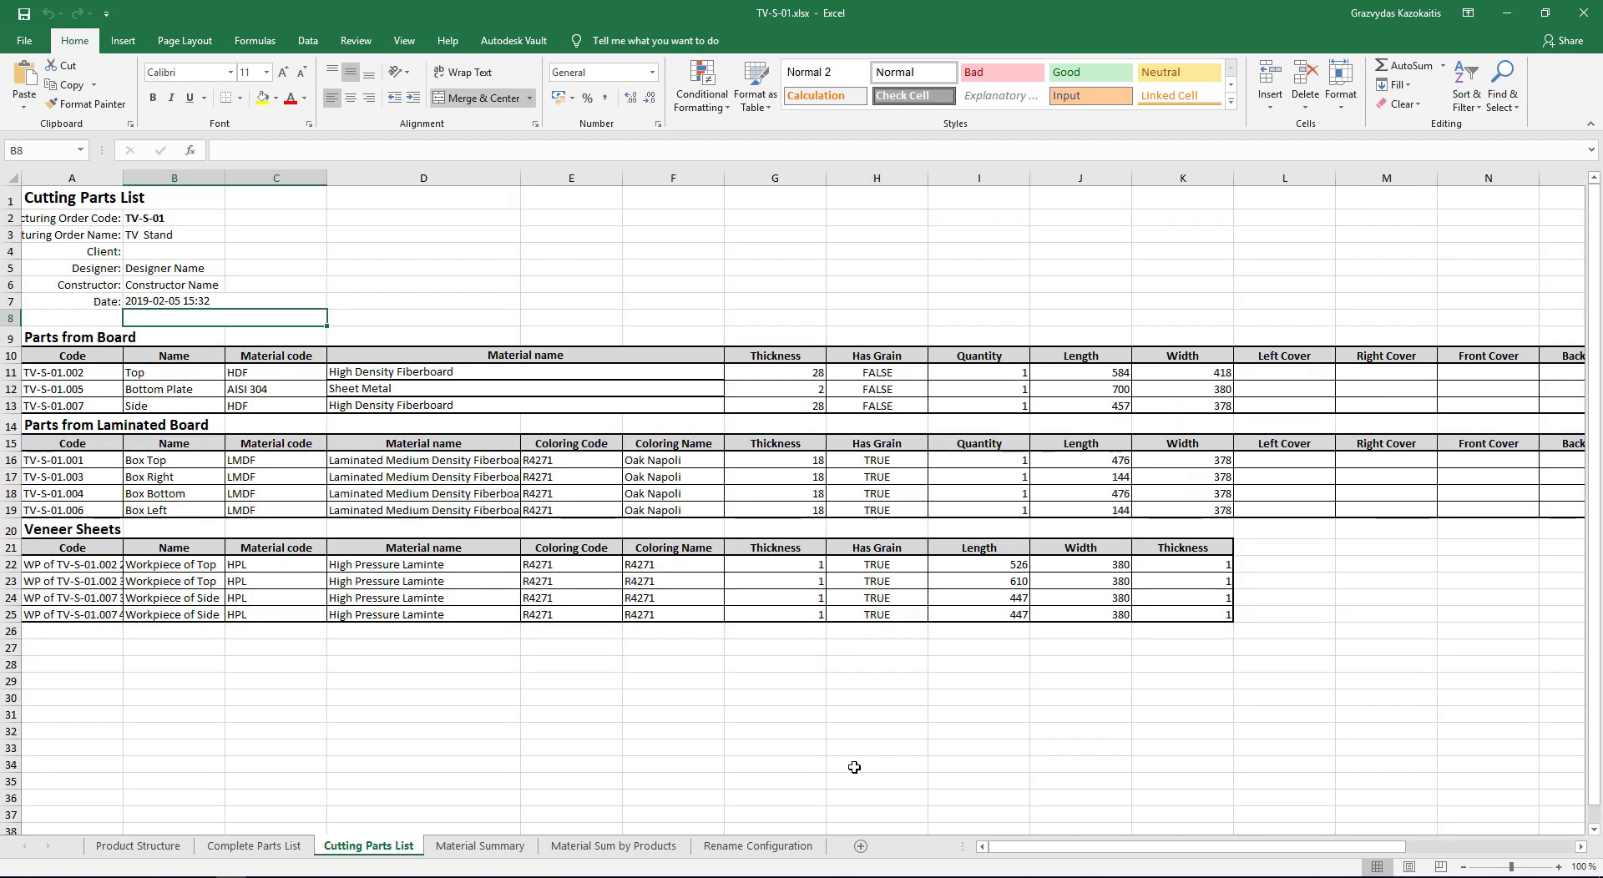
click(489, 848)
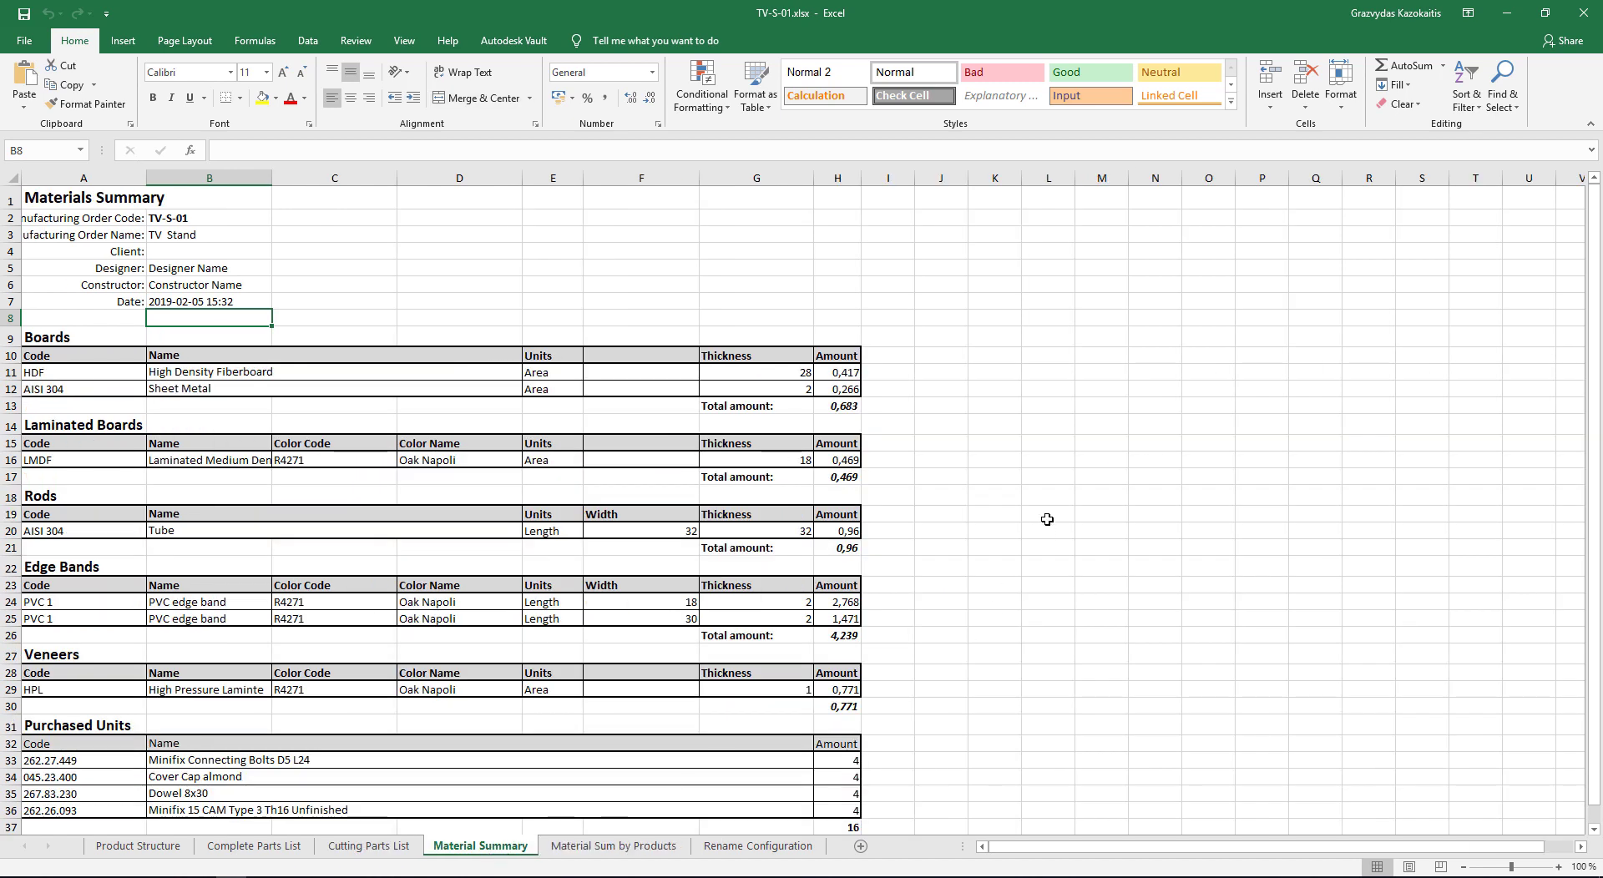
scroll(1035, 542, down, 3)
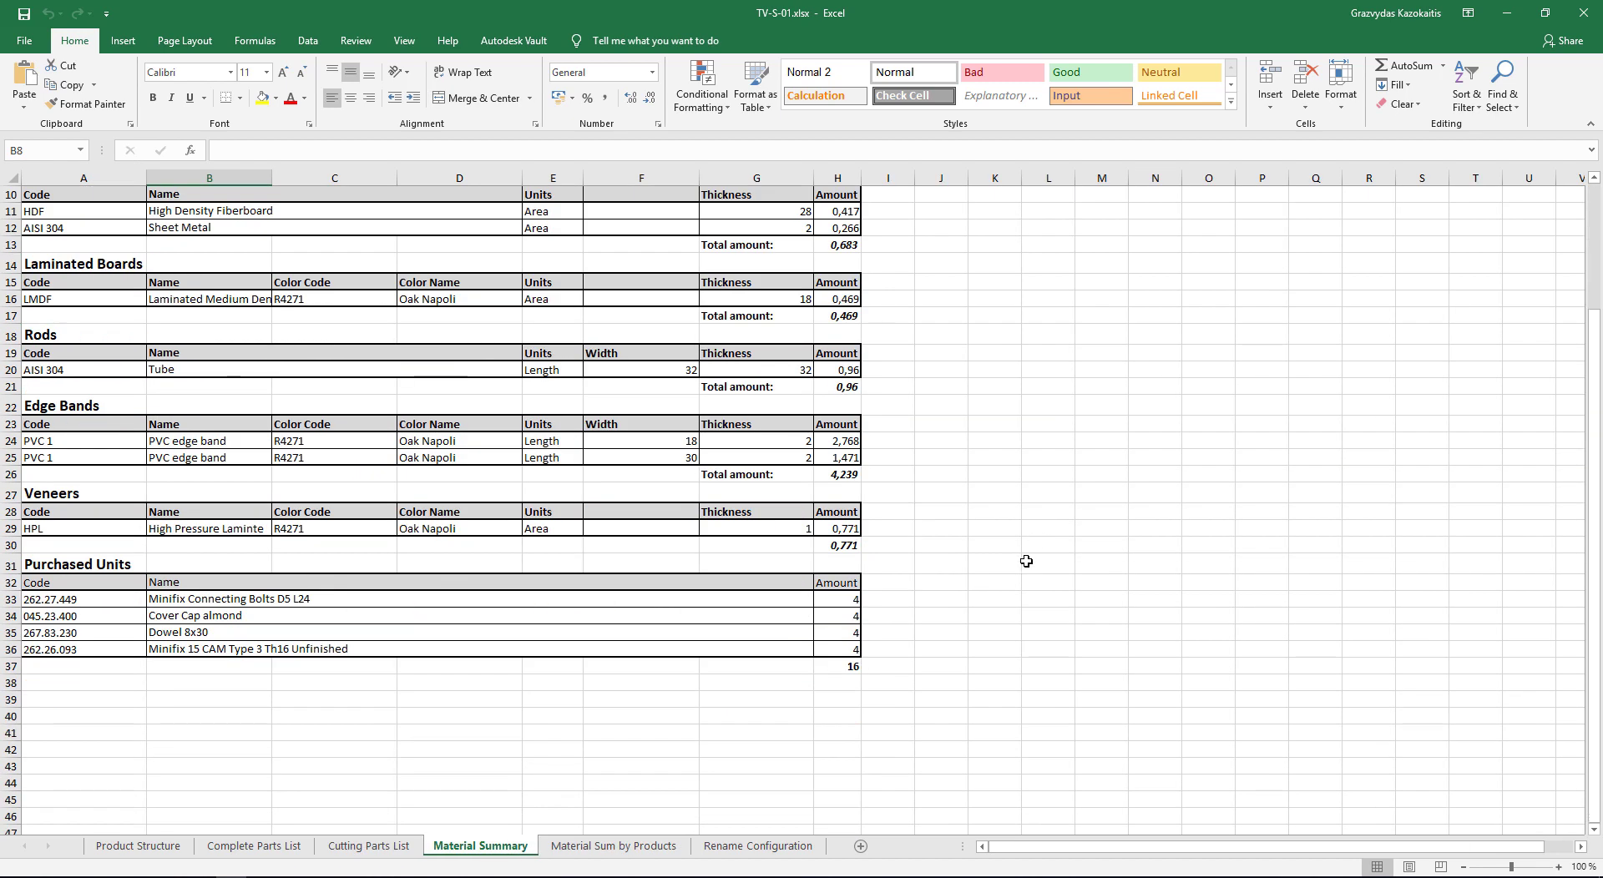
Review the Material Sum by Products and Rename Configuration sheets, then close Excel.
click(616, 846)
scroll(992, 406, down, 3)
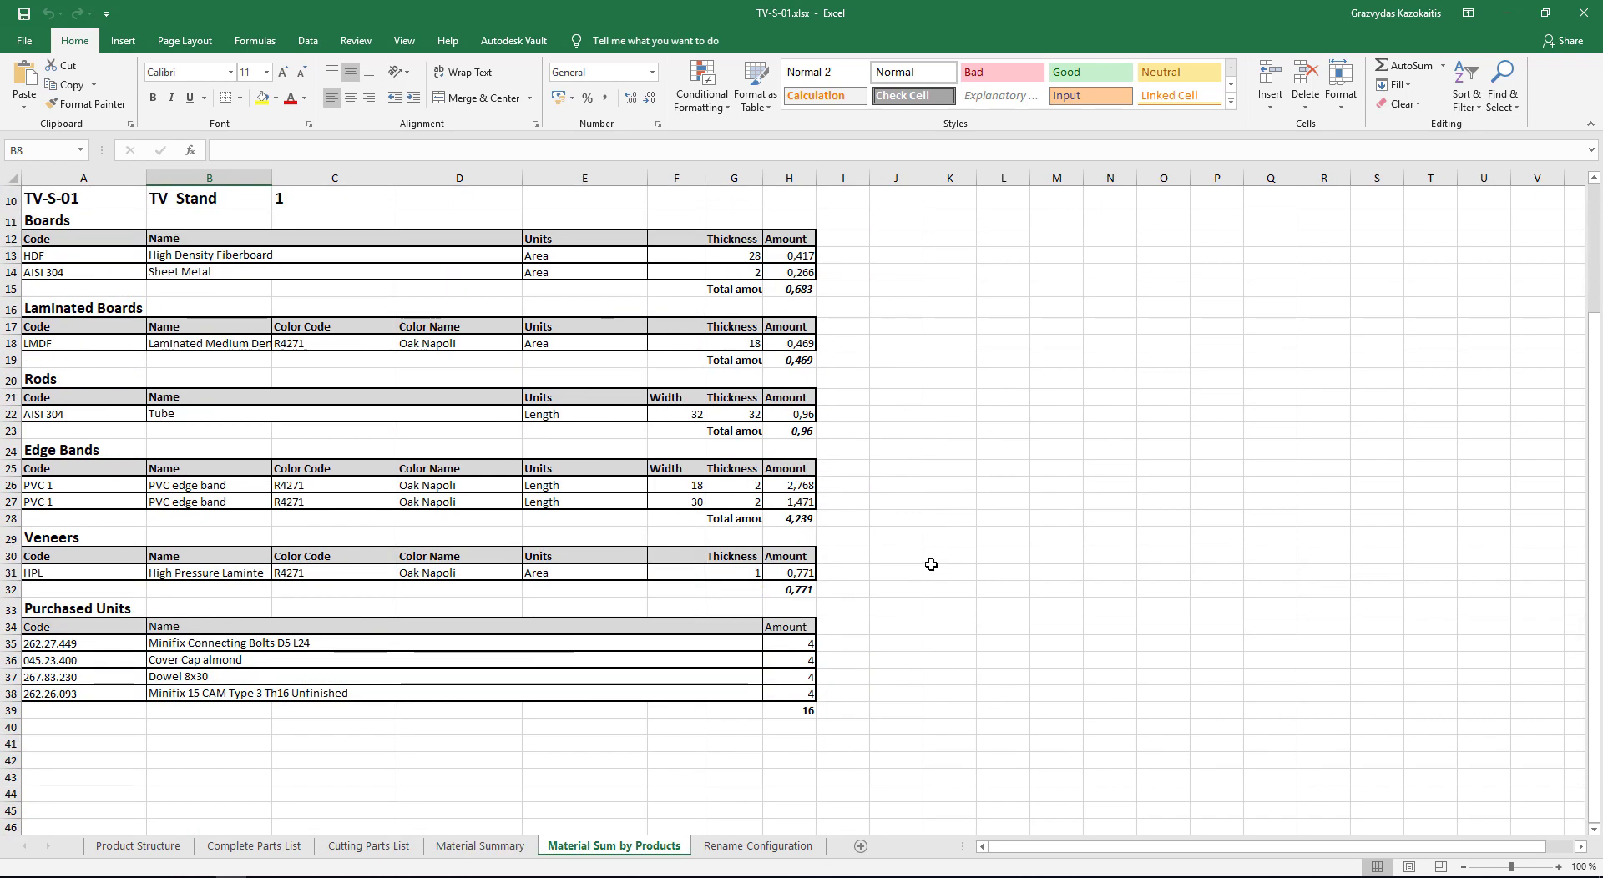
click(754, 848)
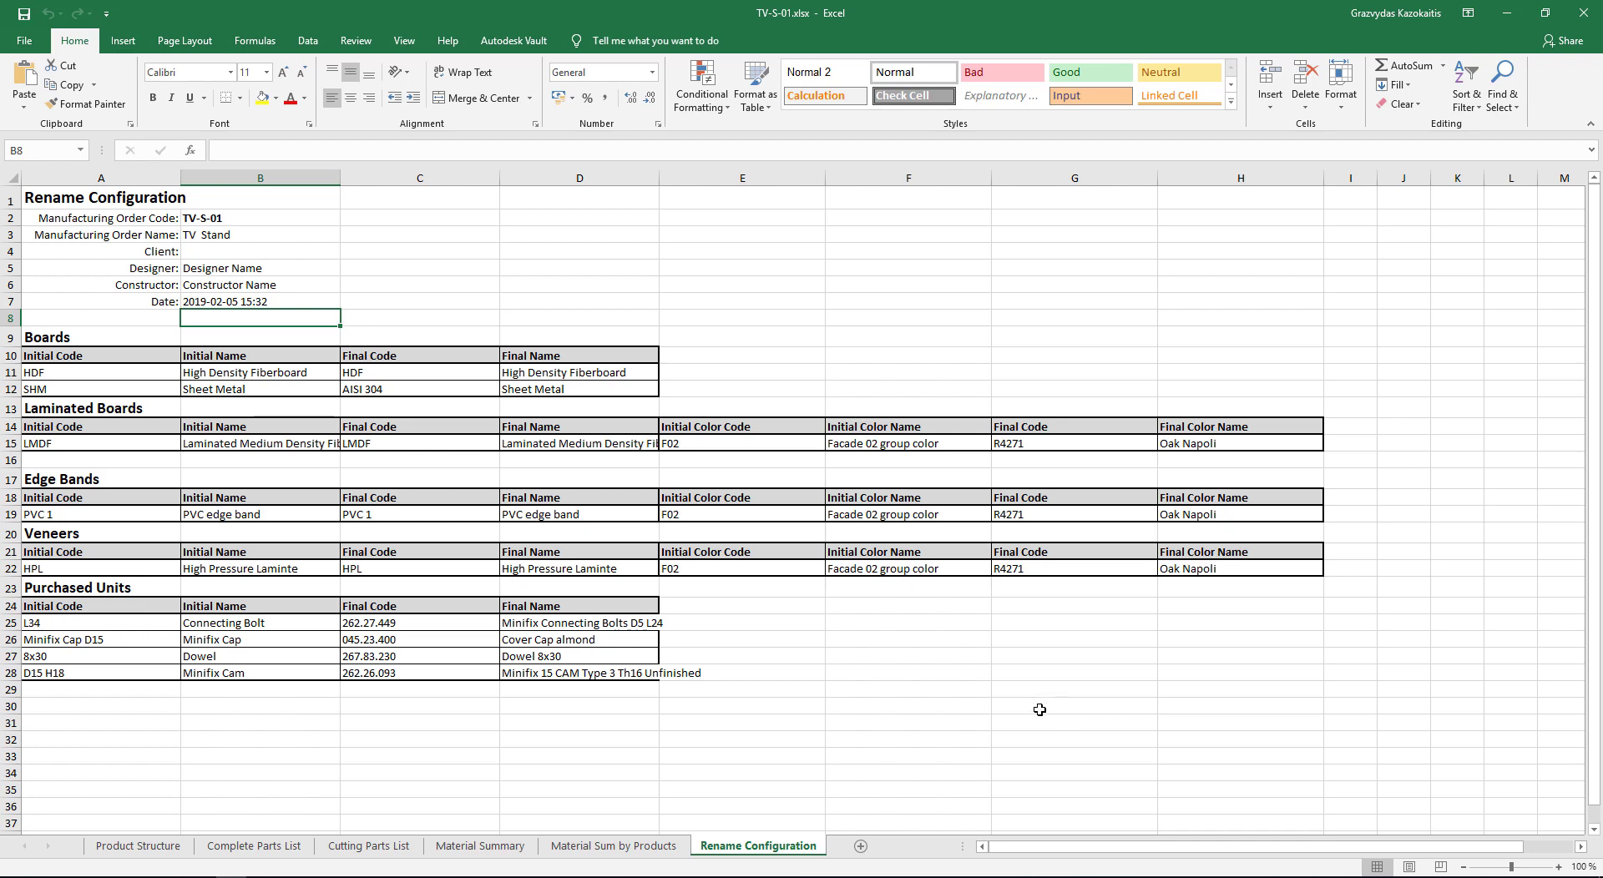
scroll(1039, 710, down, 1)
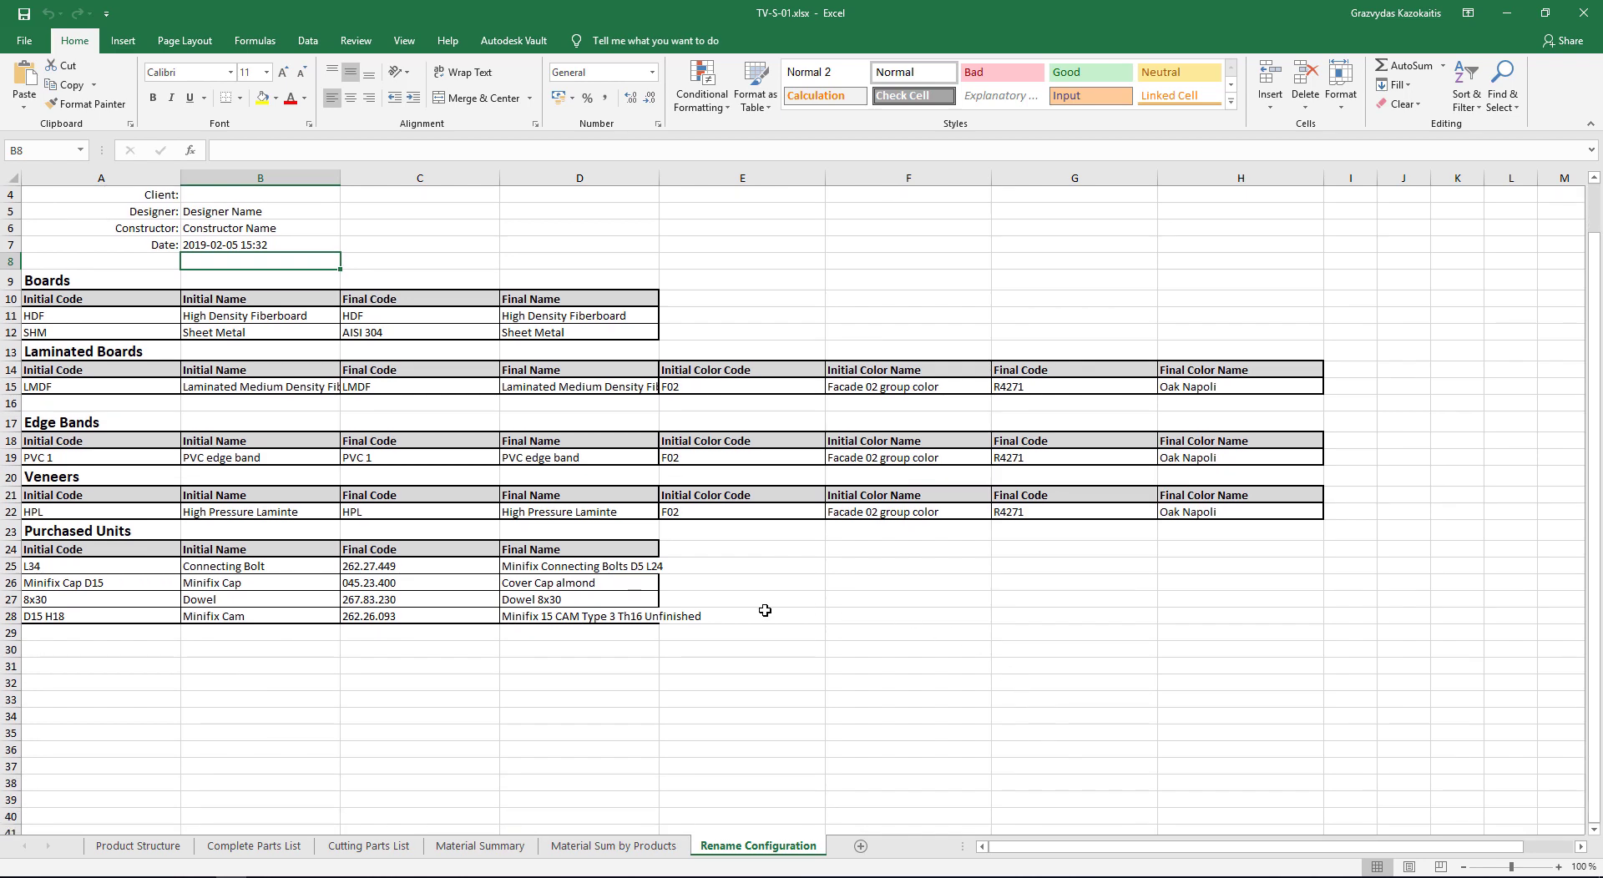
click(1590, 9)
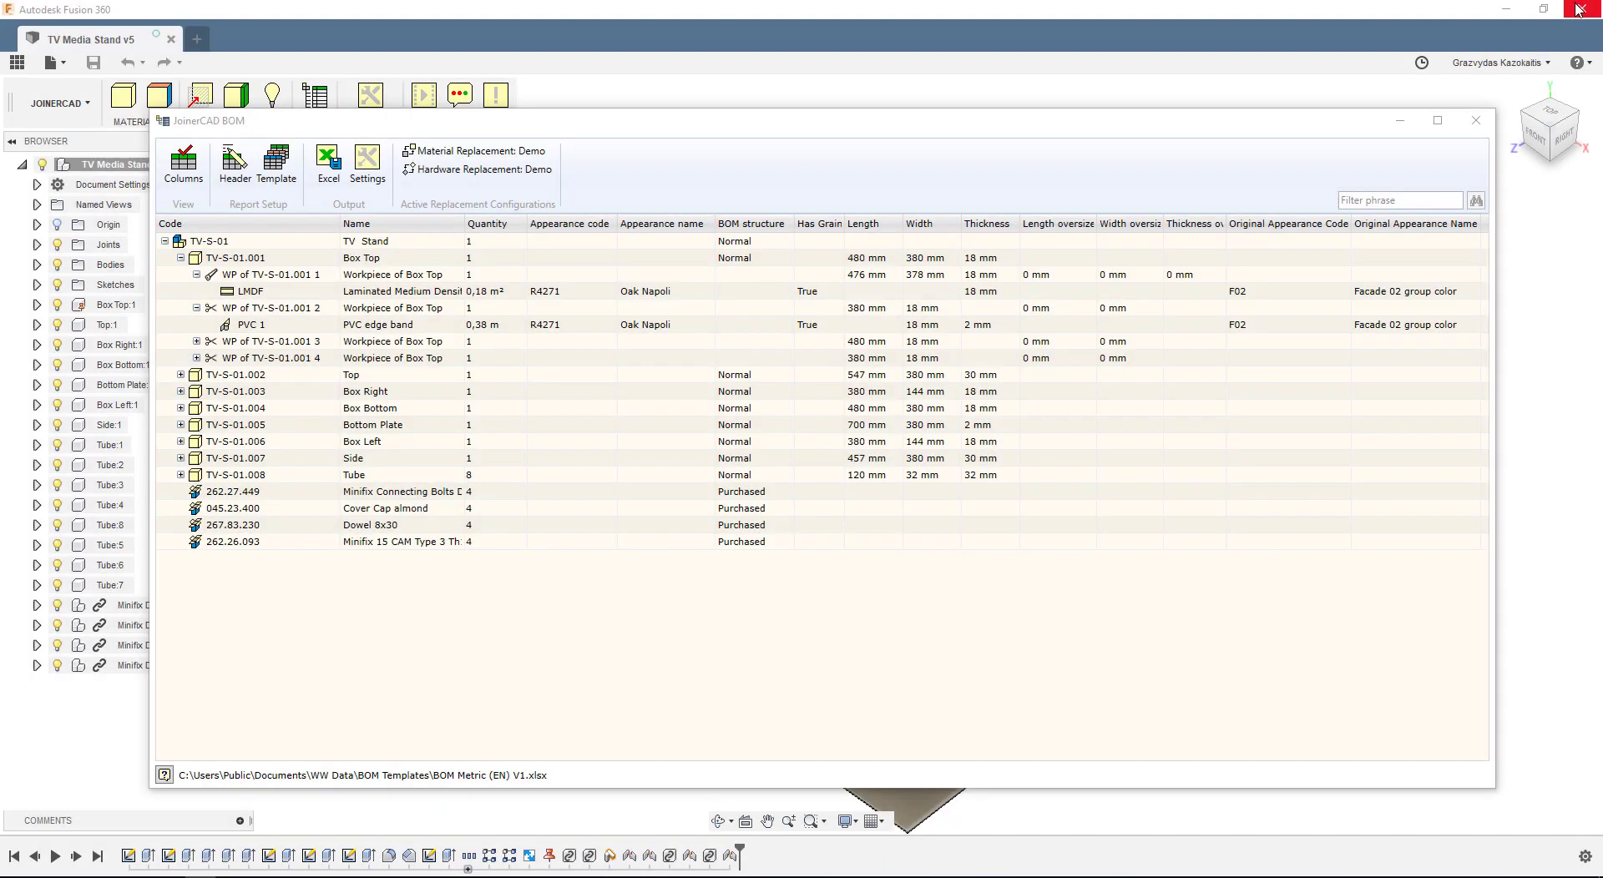
Close the JoinerCAD BOM window to show the TV Media Stand v5 model.
click(1475, 121)
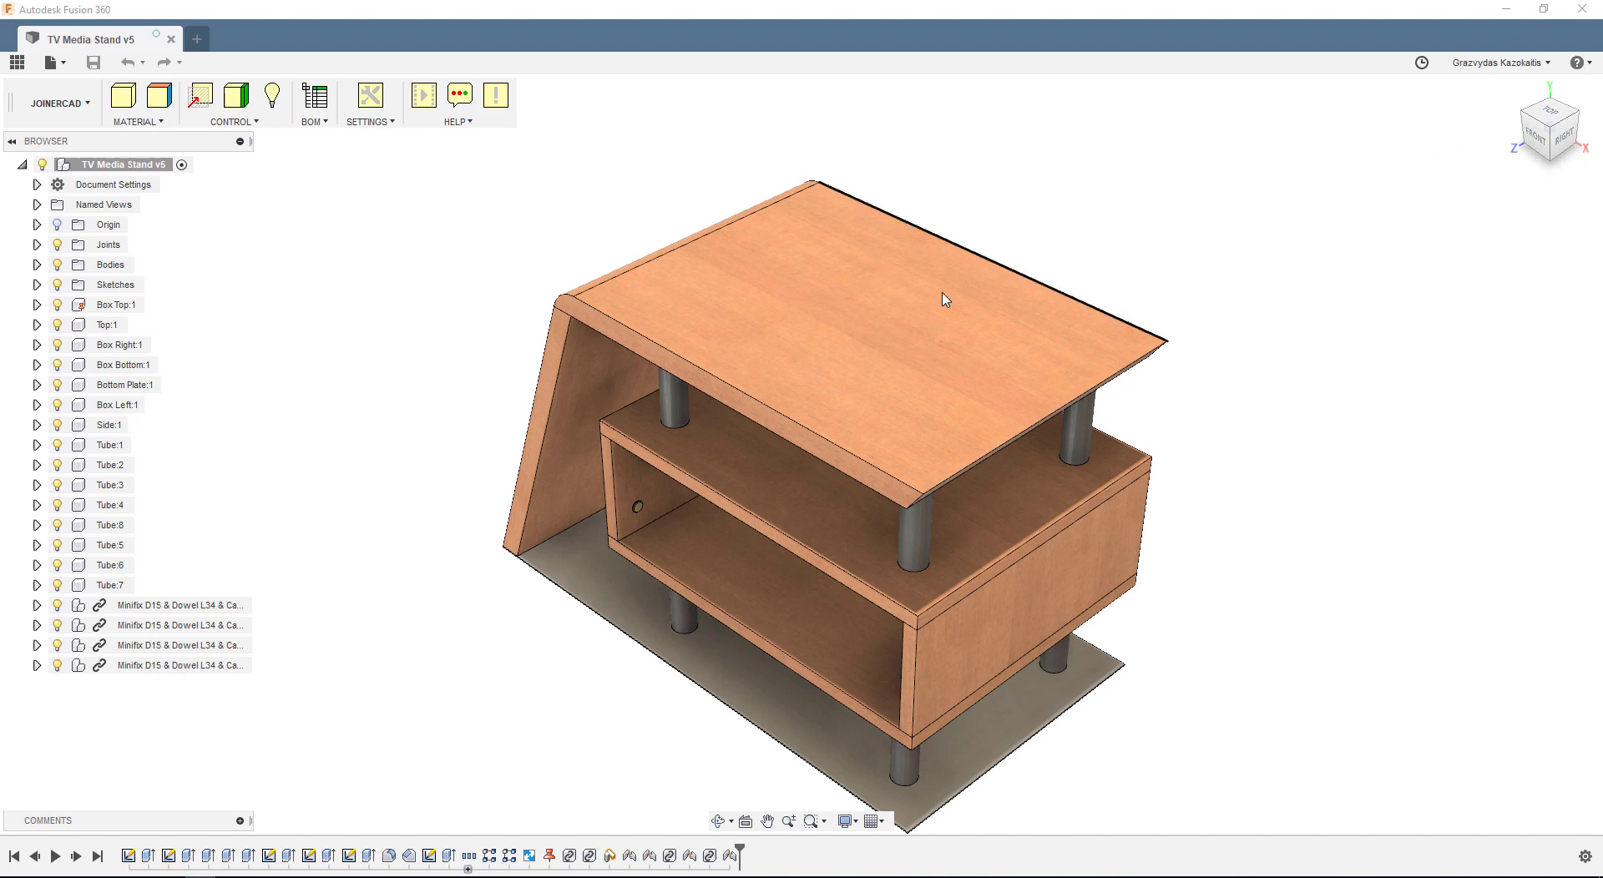